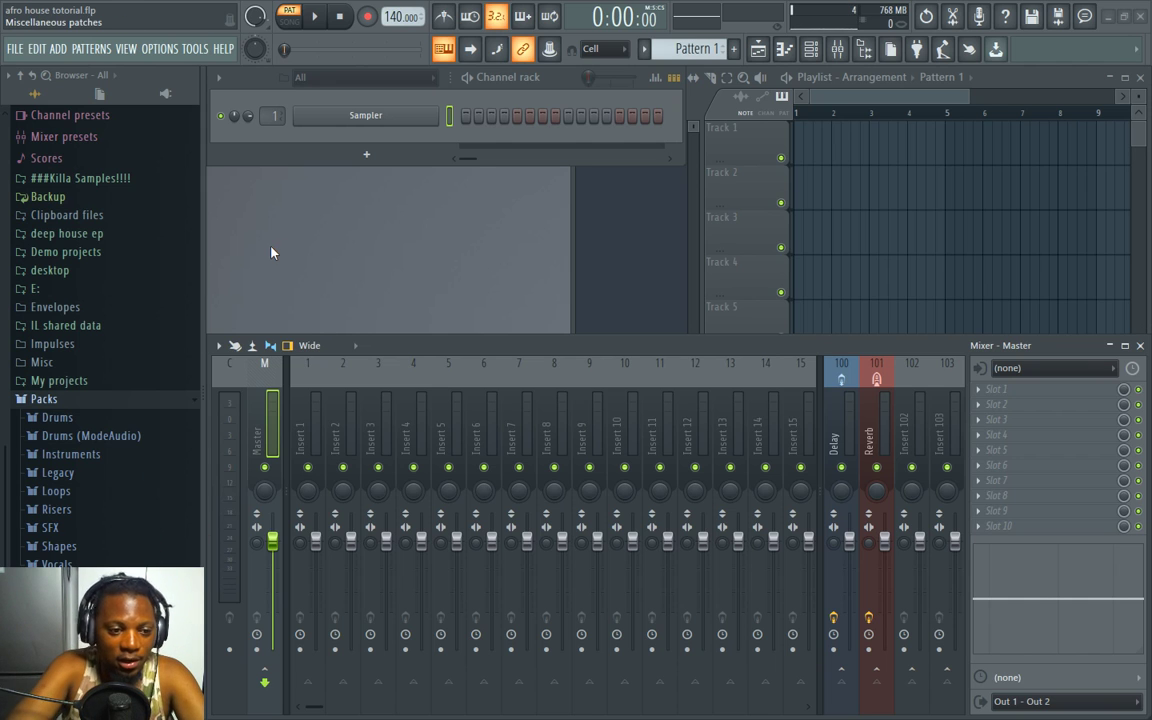
click(82, 416)
scroll(85, 404, down, 3)
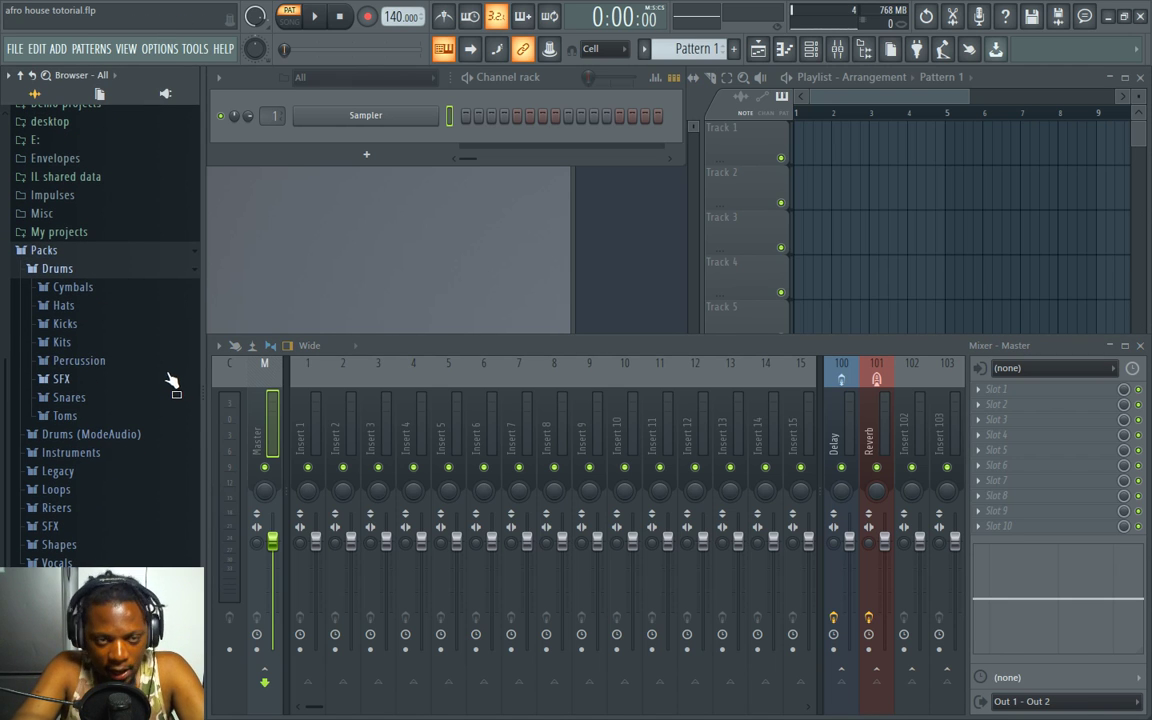
double_click(861, 76)
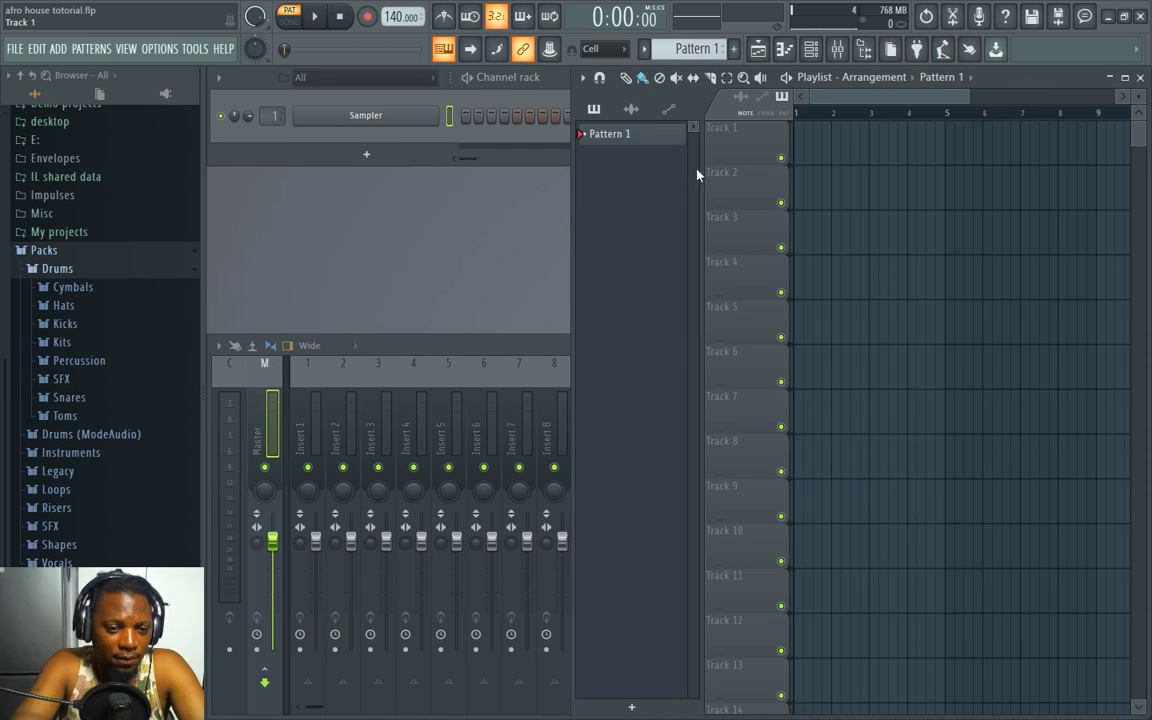
click(366, 154)
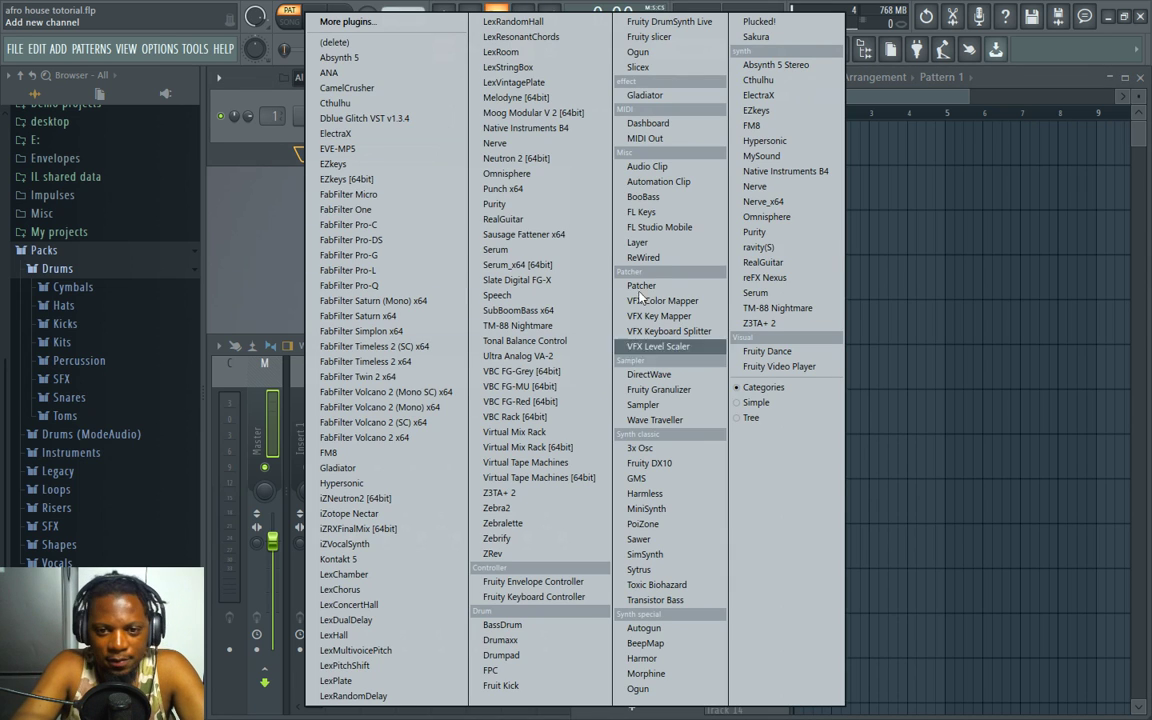
click(250, 280)
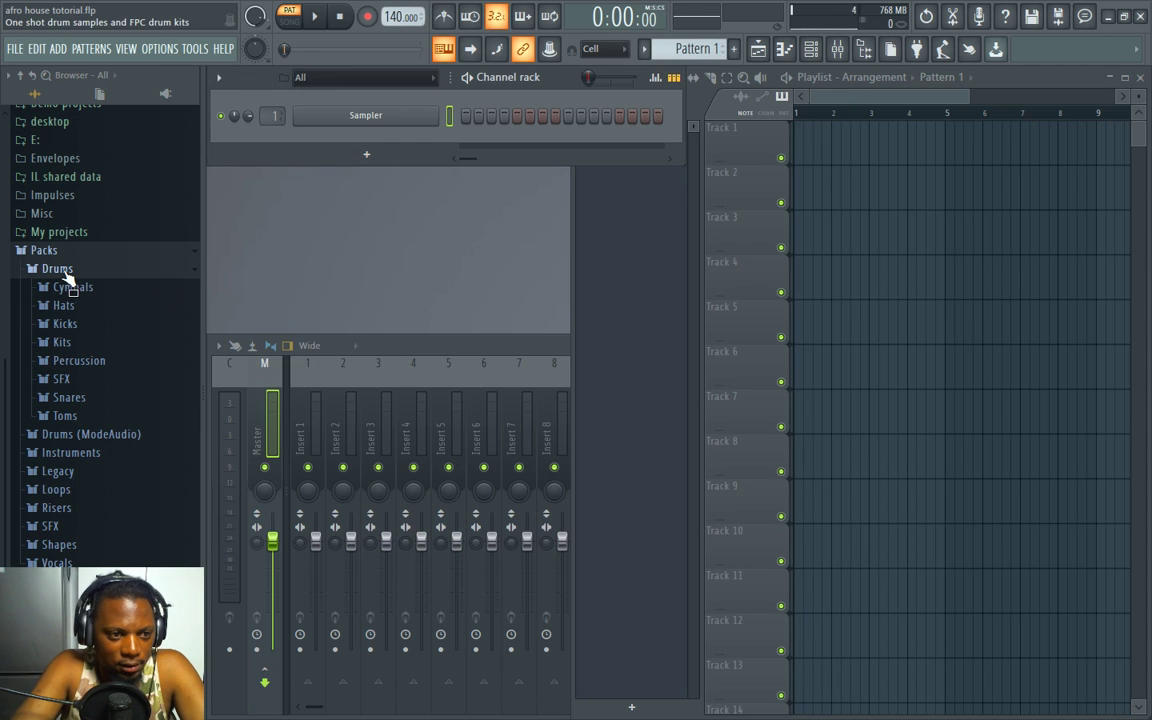
click(57, 268)
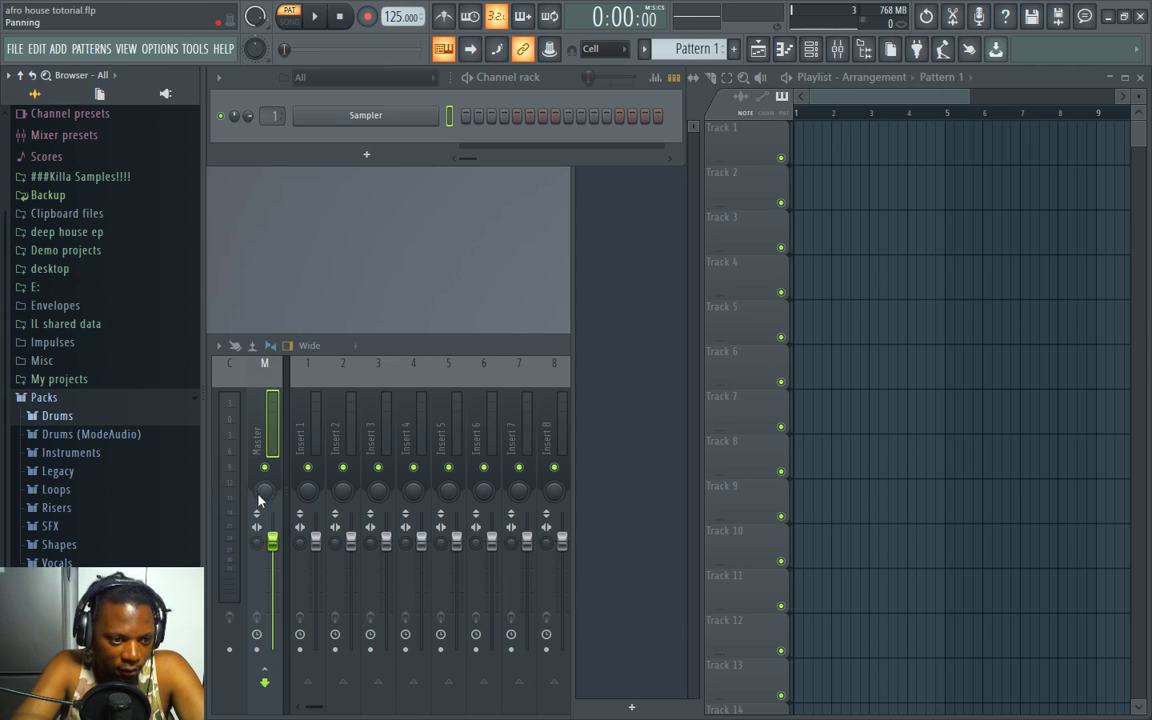
Step: Open the Strings Section preset from the Orchestral instruments pack in a new channel
click(118, 453)
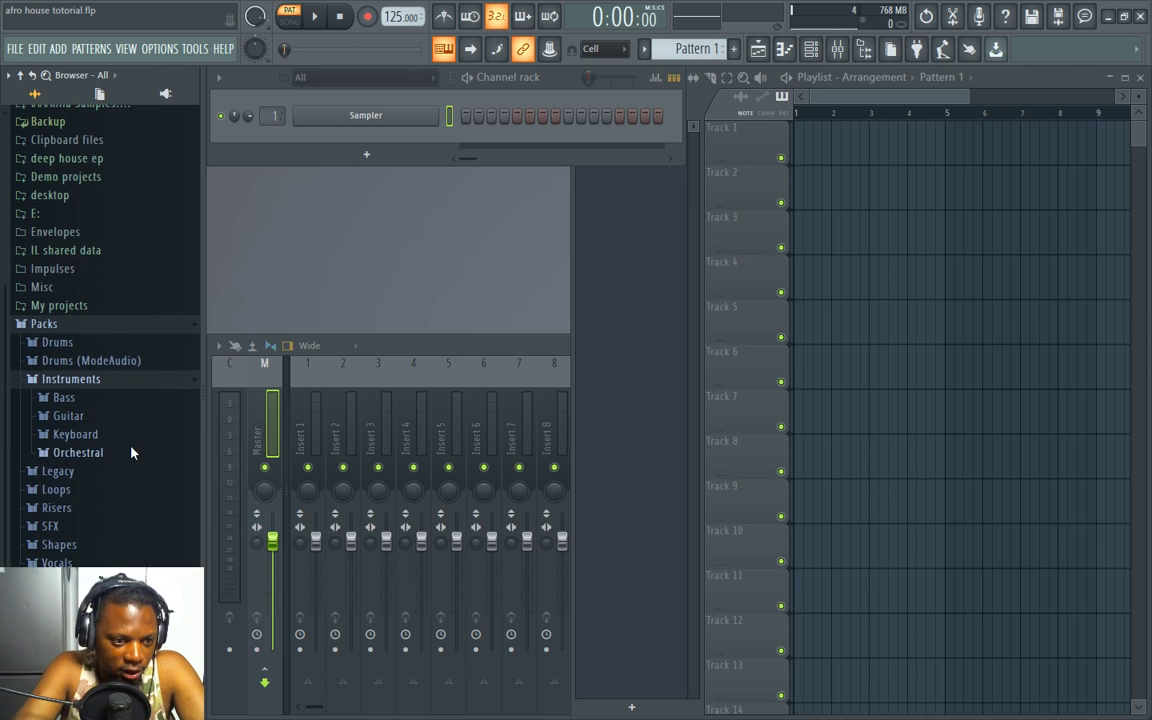
click(113, 447)
right_click(92, 420)
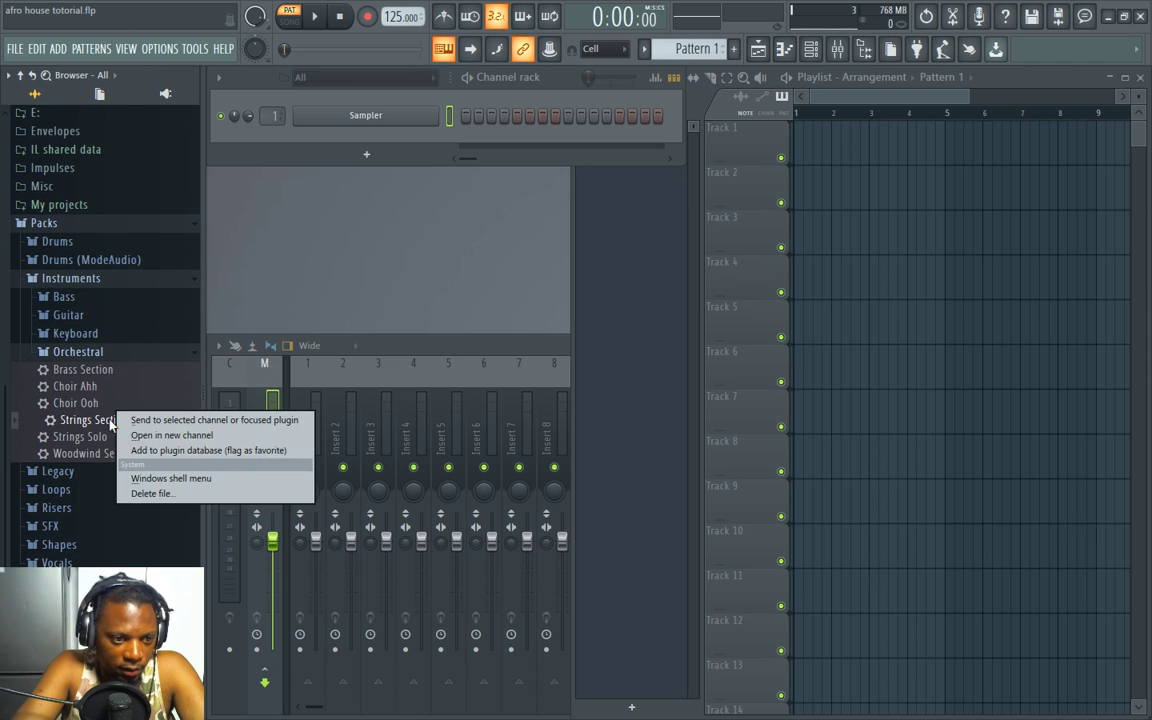
click(172, 435)
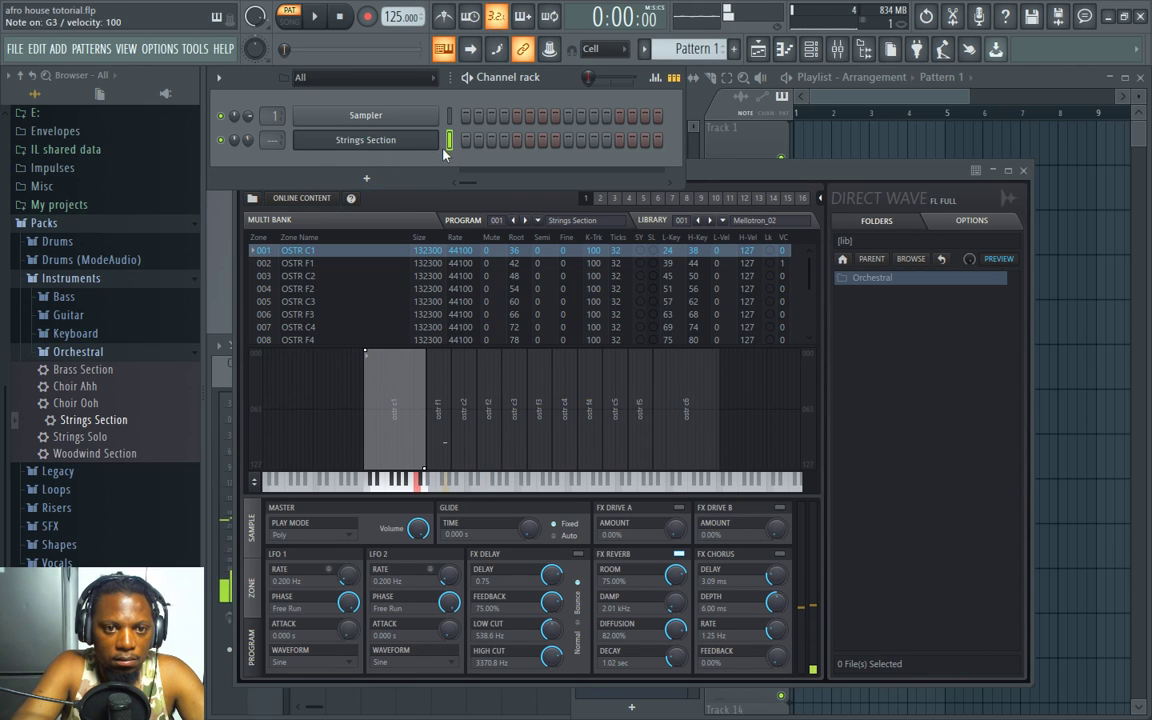
Step: Add an FL Keys instrument channel to the channel rack
click(393, 181)
click(602, 195)
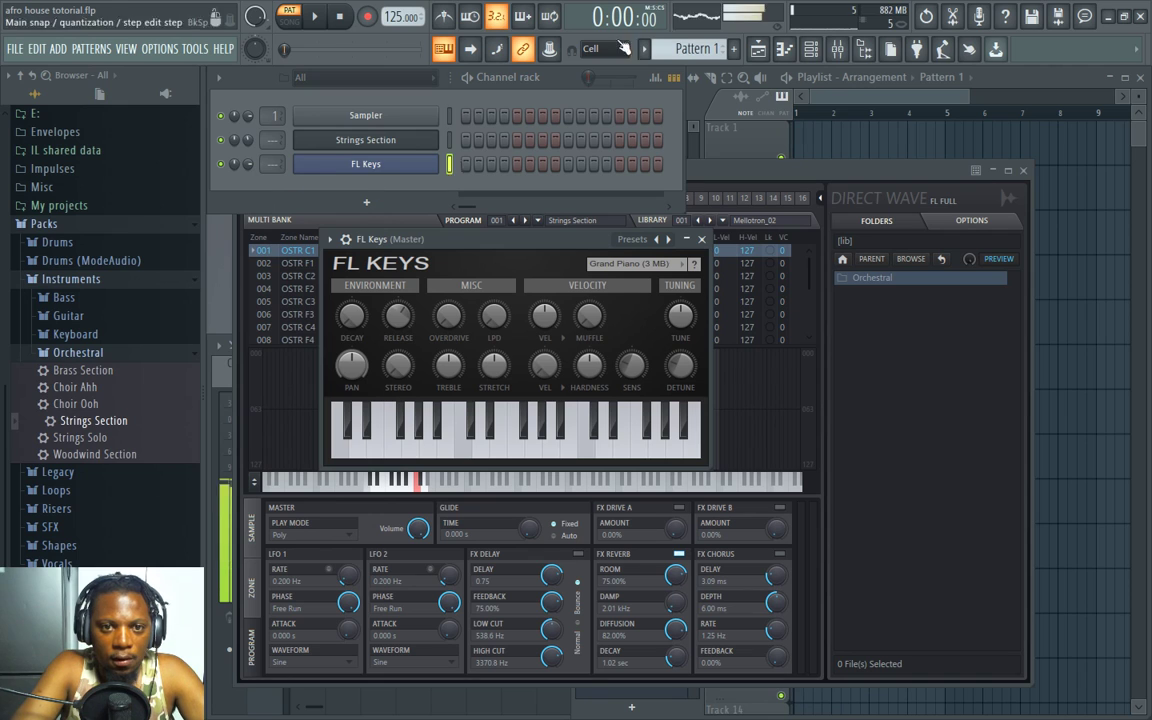
Step: Set the typing keyboard's piano layout to Major + Chords
click(408, 77)
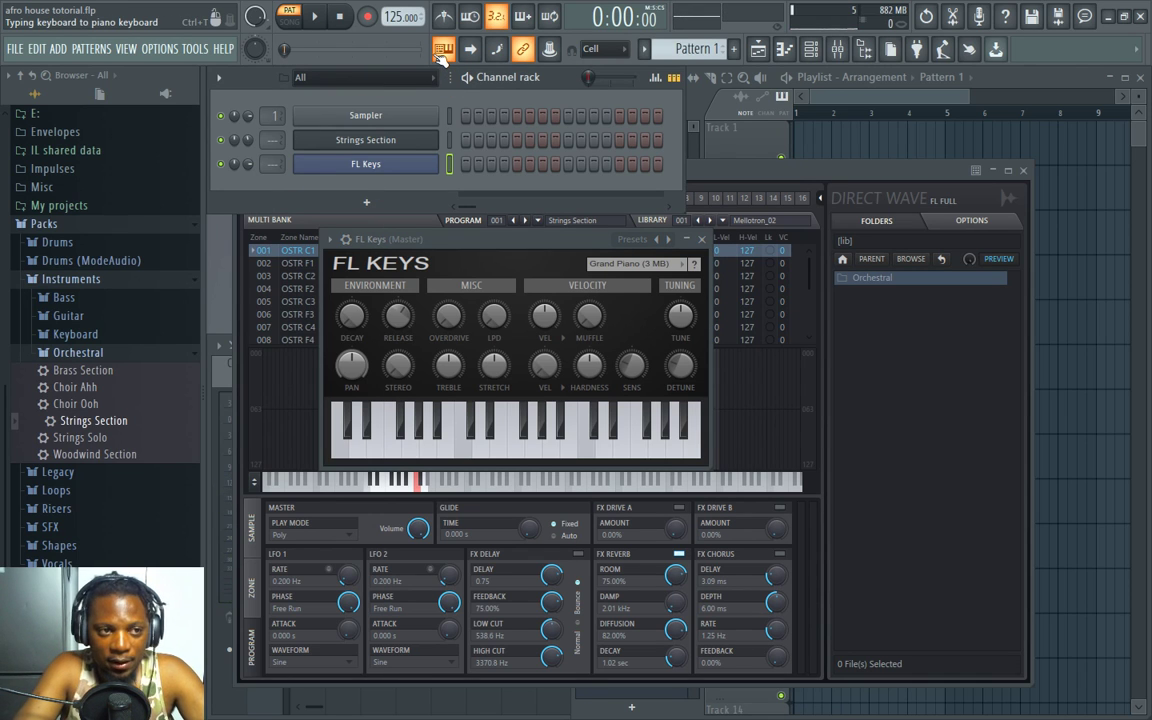
right_click(443, 55)
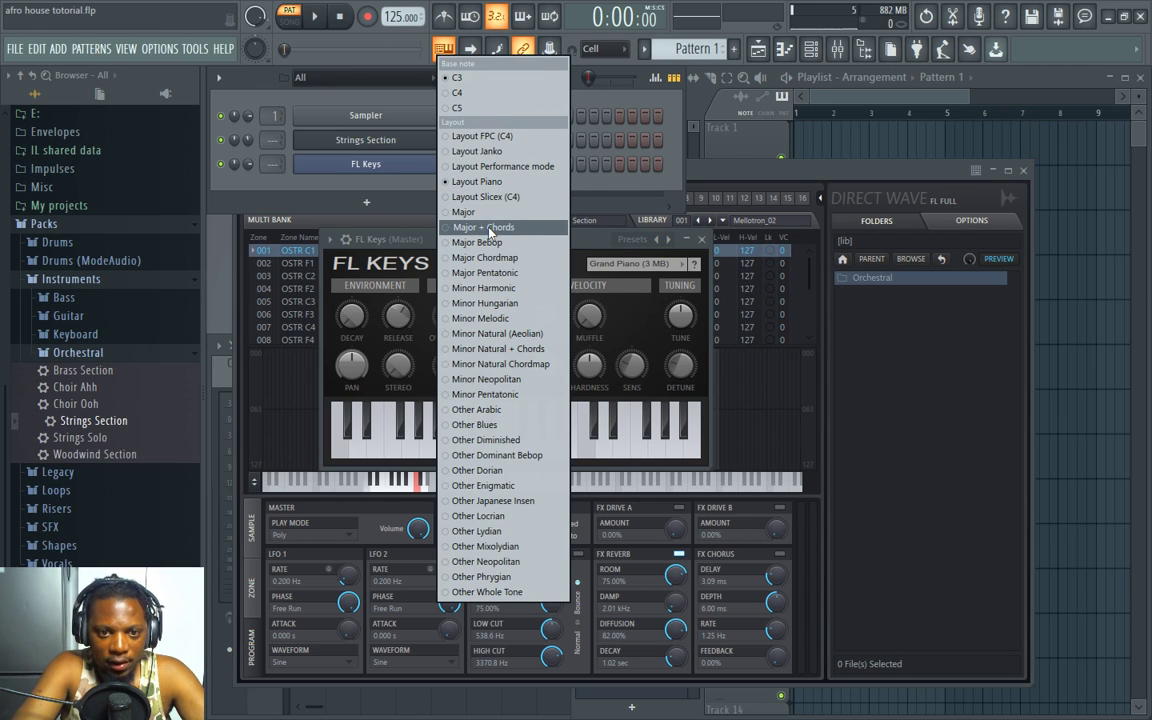
click(489, 228)
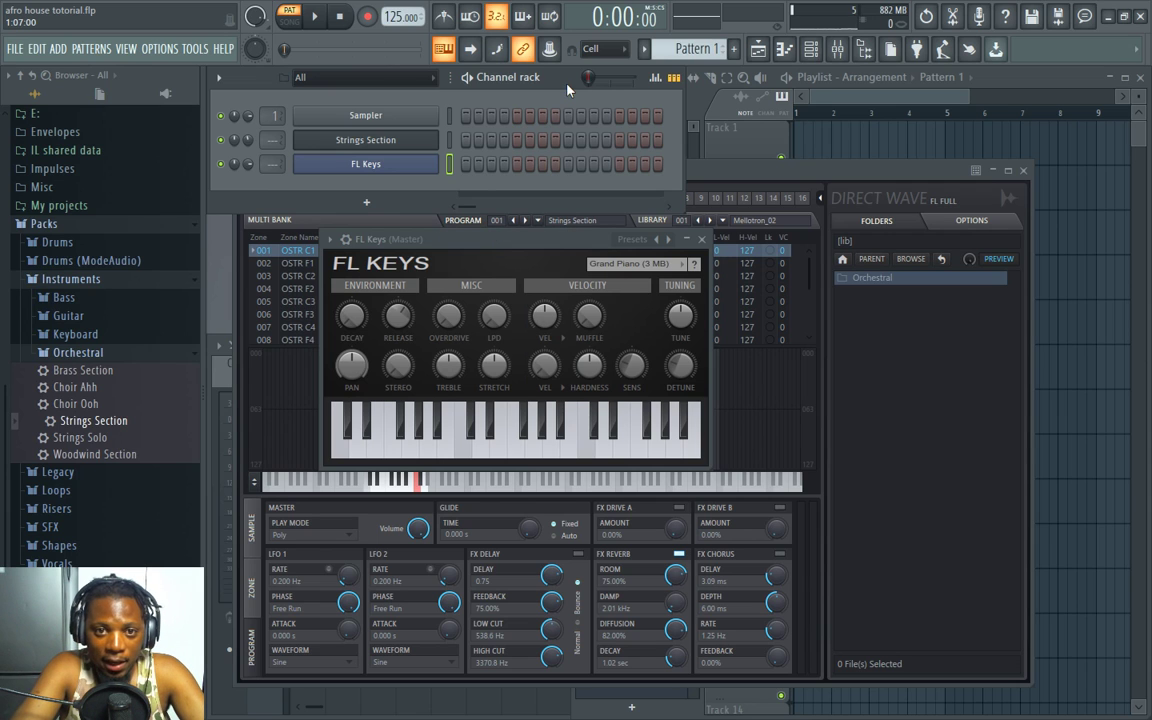
Step: Rehearse the chord progression built on A minor, C major, D minor and G major with FL Keys
key(6)
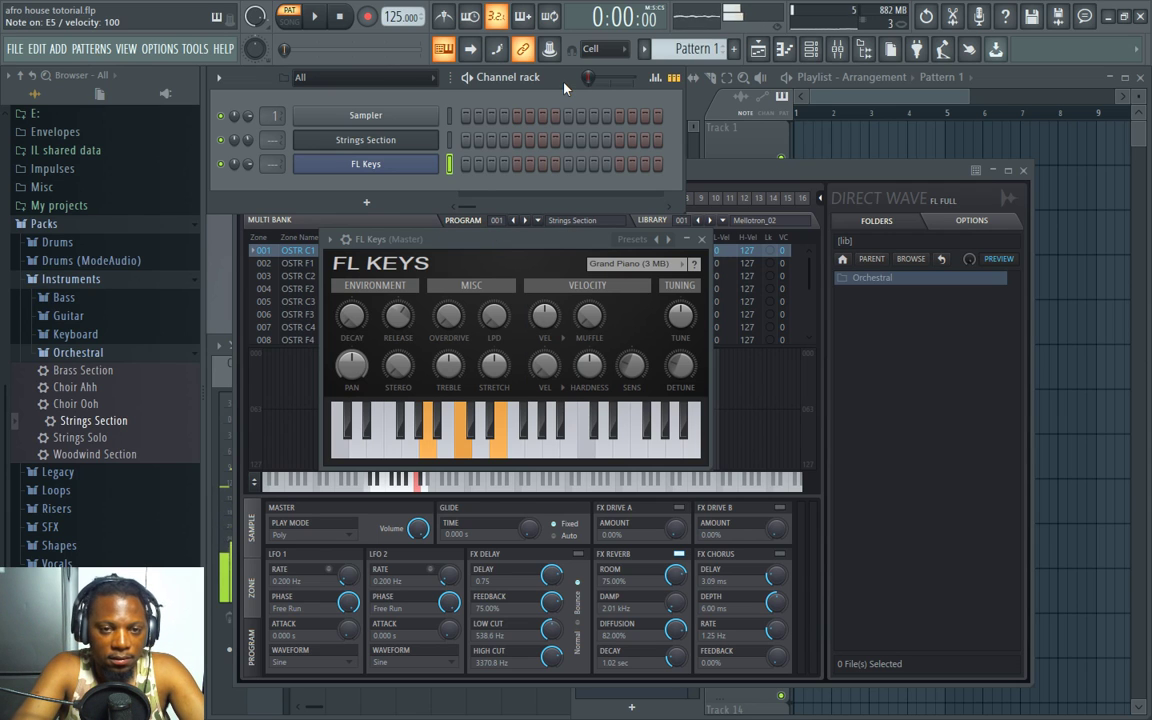
key(2)
key(5)
key(6)
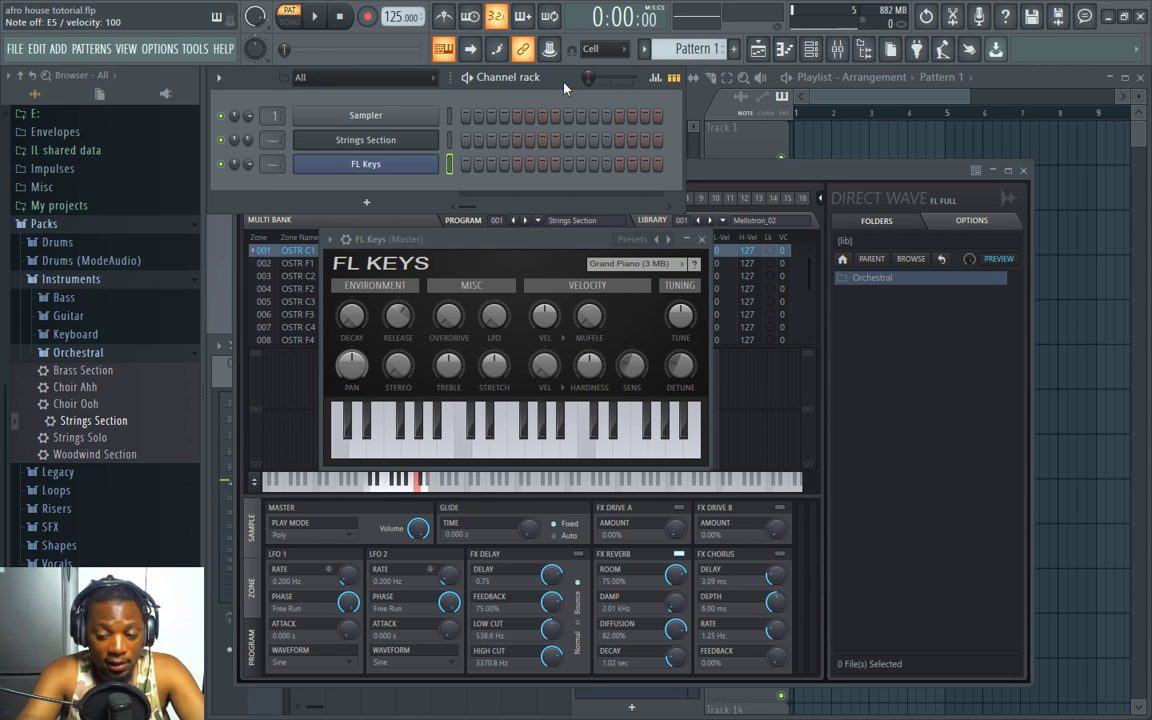
click(1005, 80)
key(5)
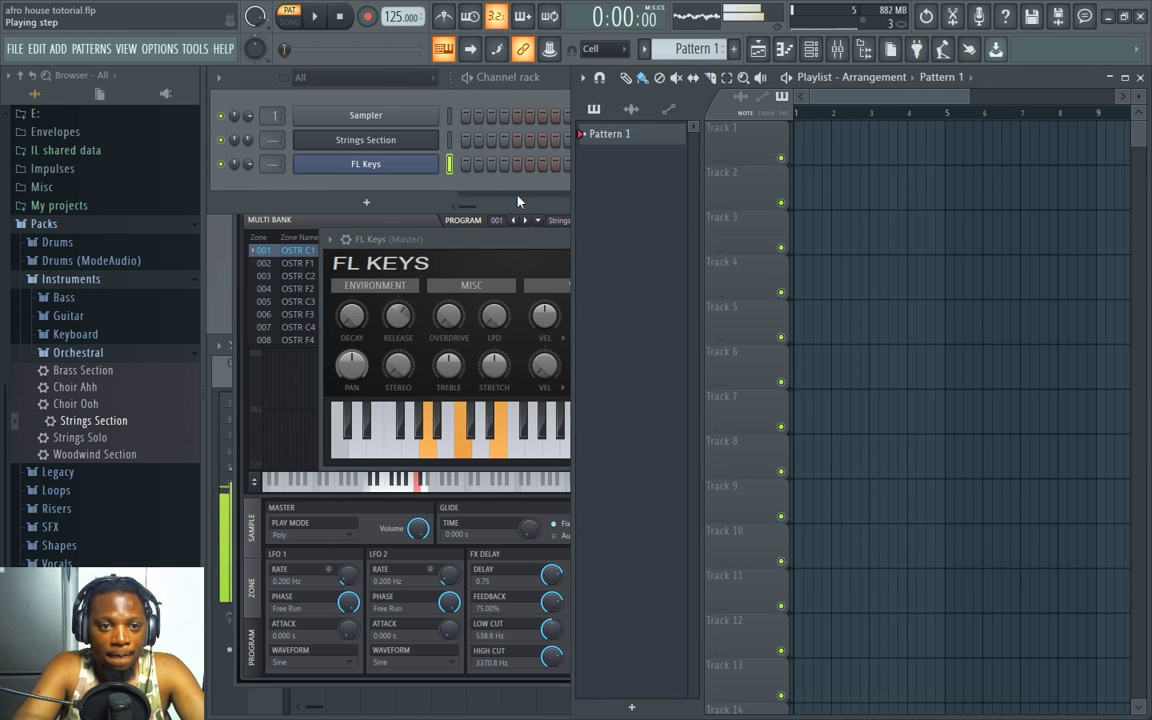
key(2)
key(6)
key(6)
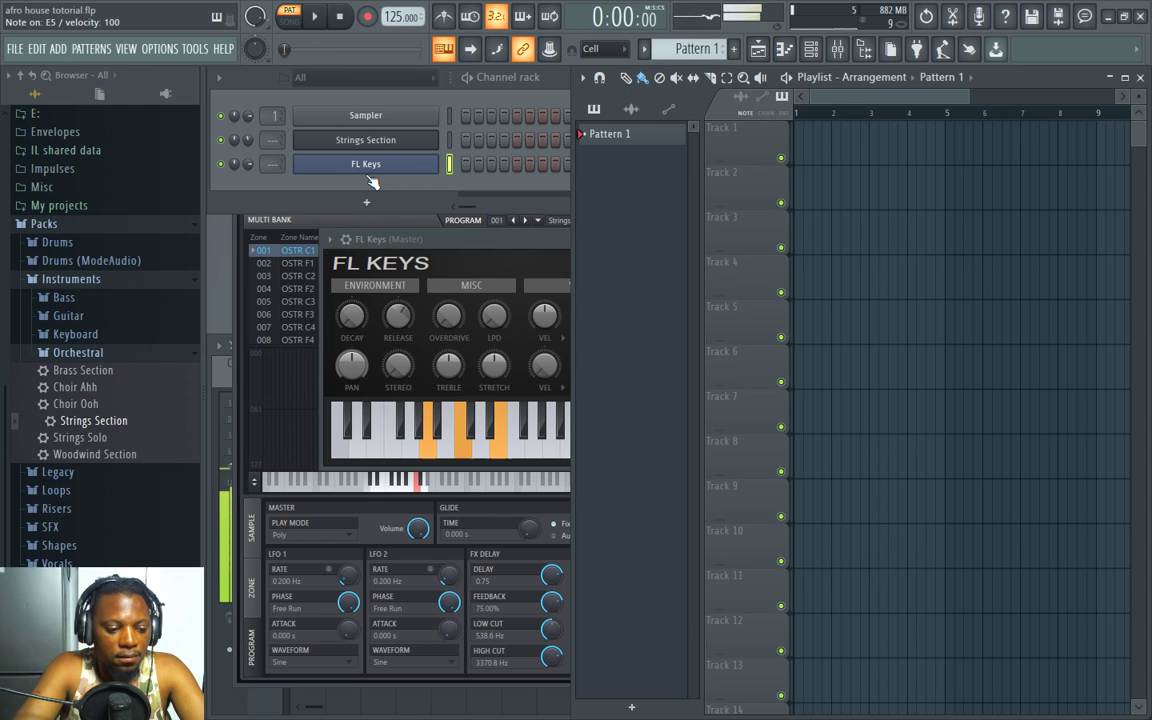
key(1)
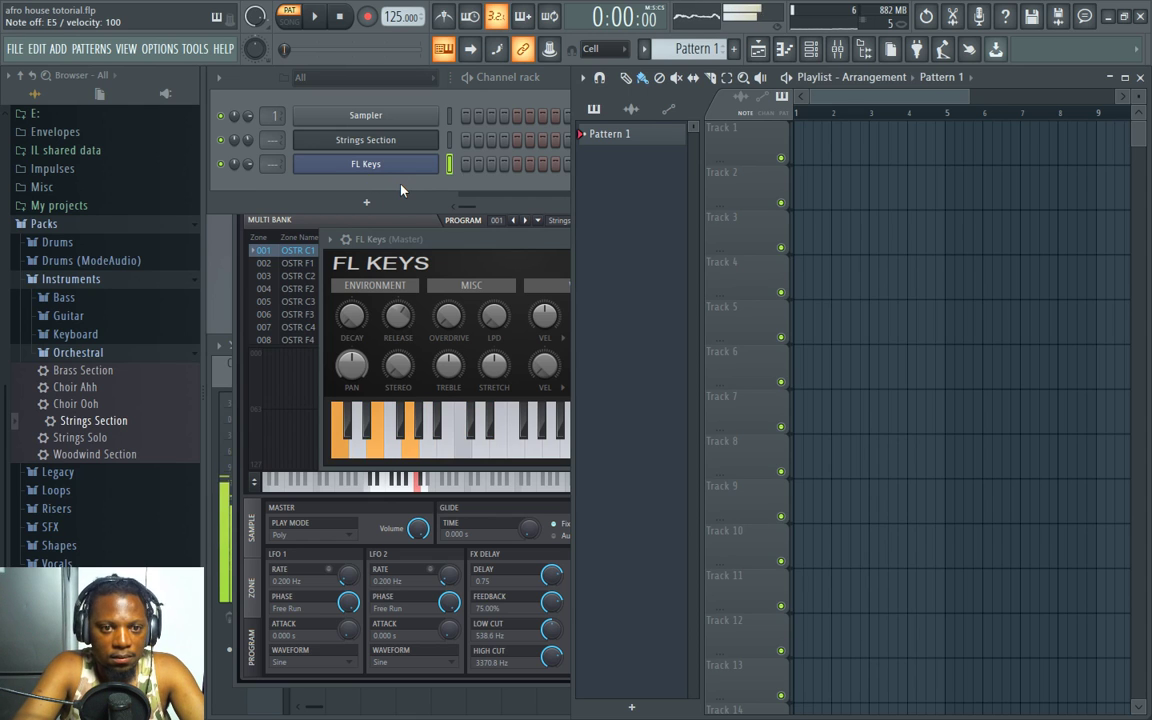
key(2)
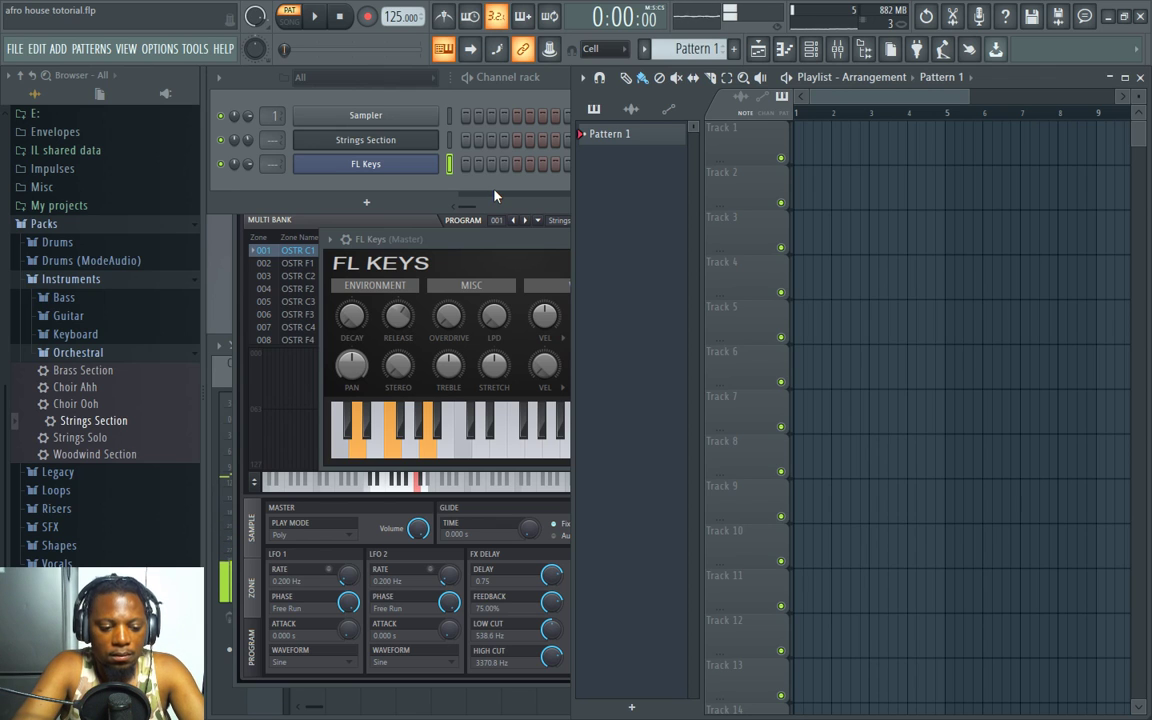
key(5)
key(6)
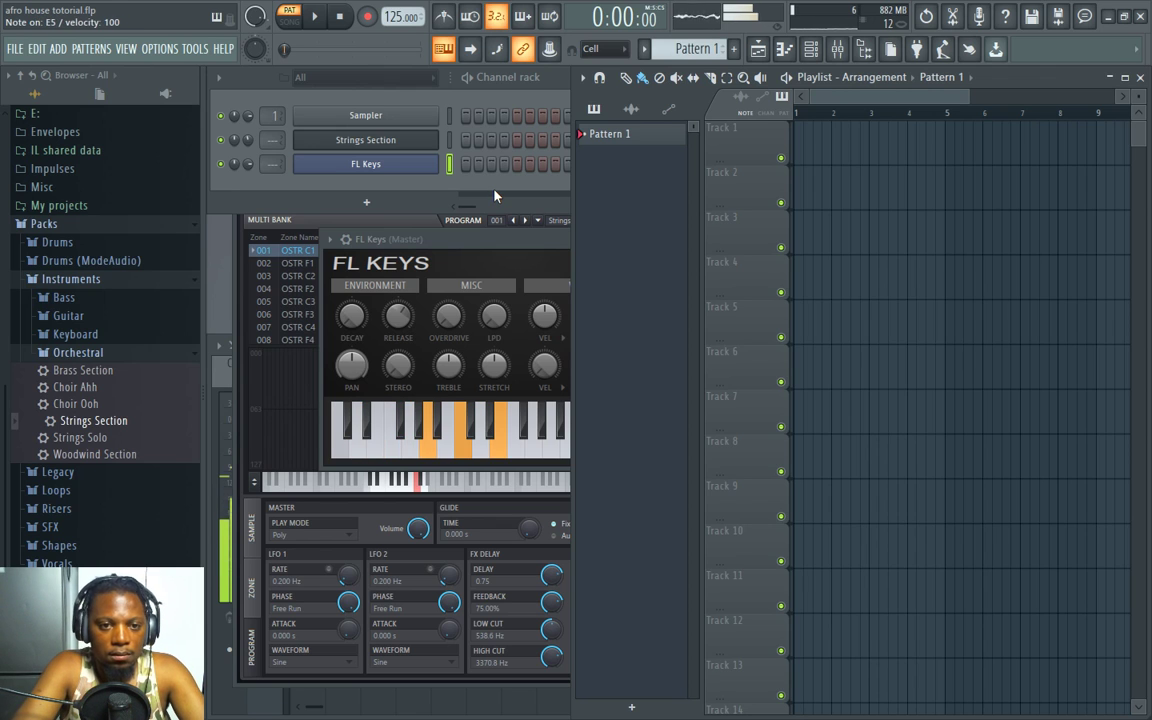
key(1)
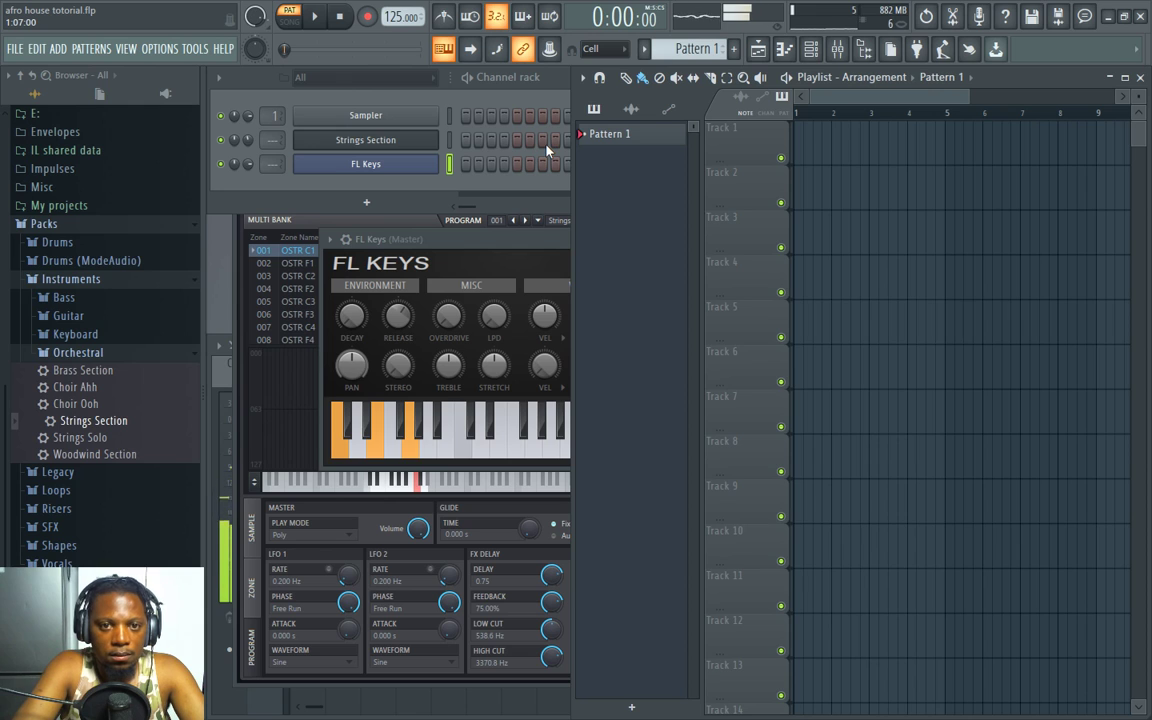
key(2)
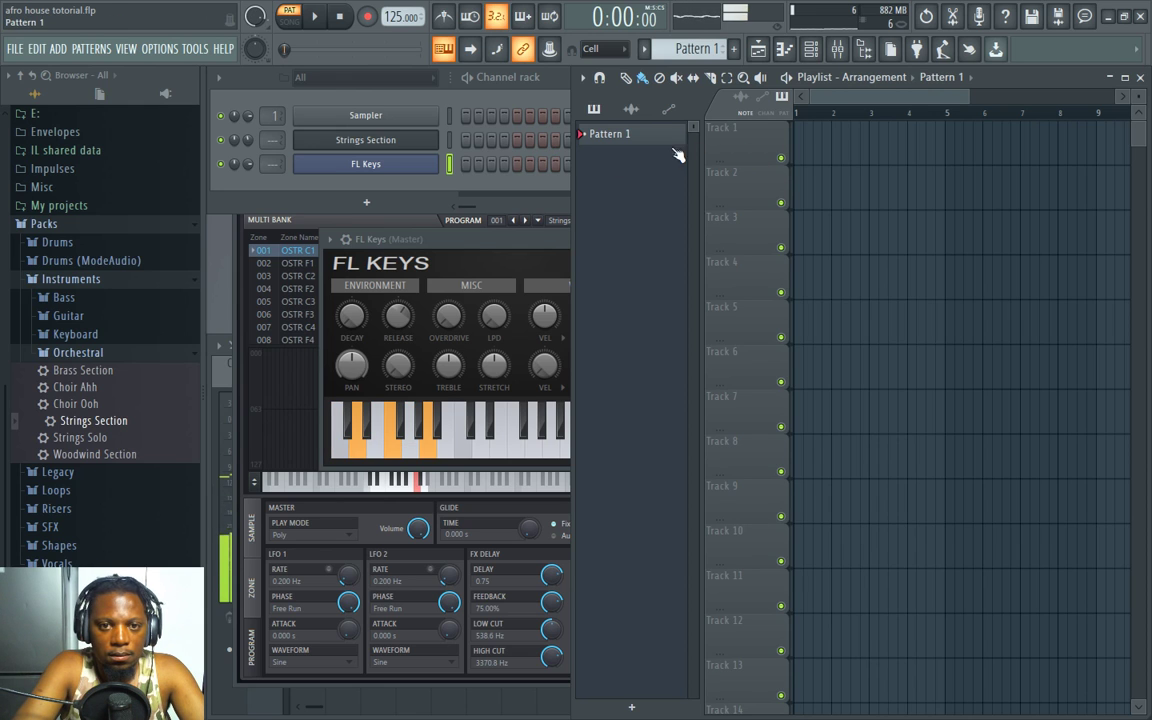
Step: Turn on the metronome and disable note end time quantizing in the recording options
click(444, 20)
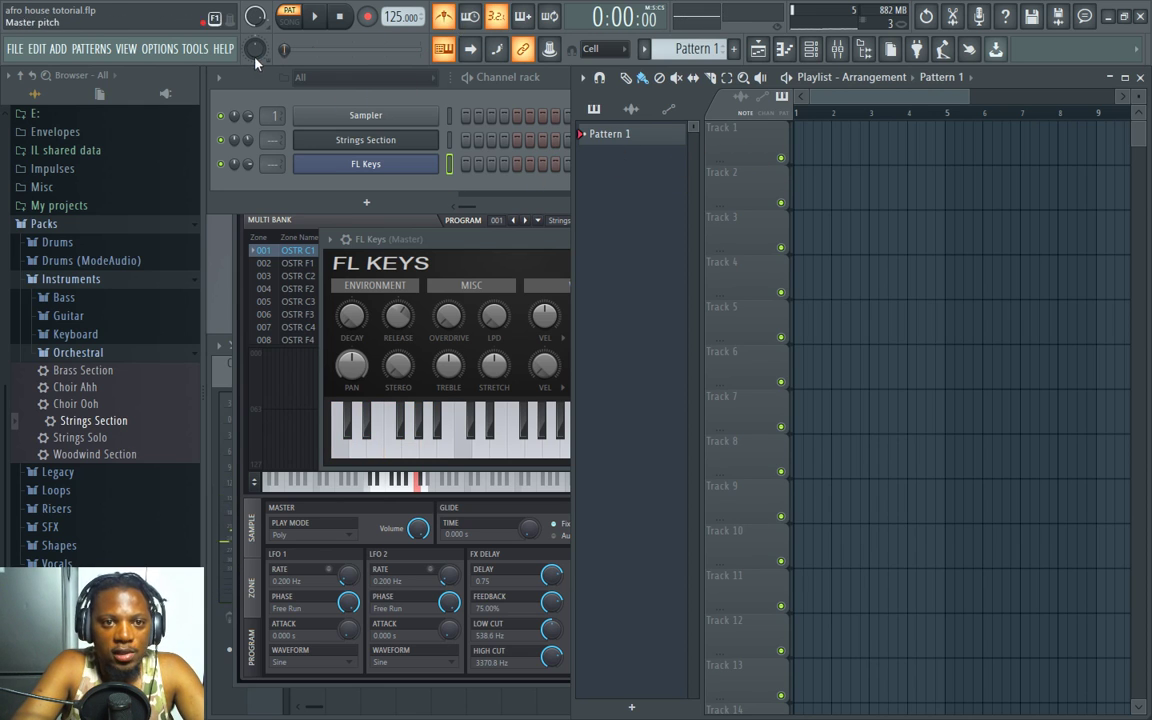
right_click(367, 16)
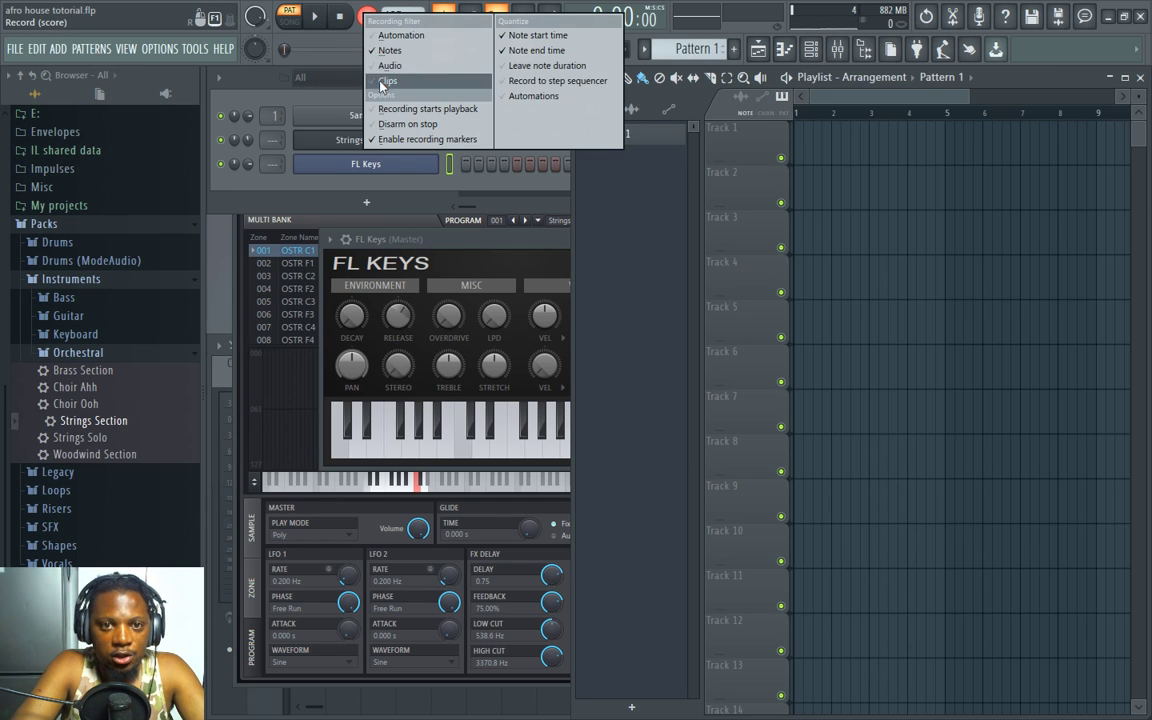
right_click(367, 17)
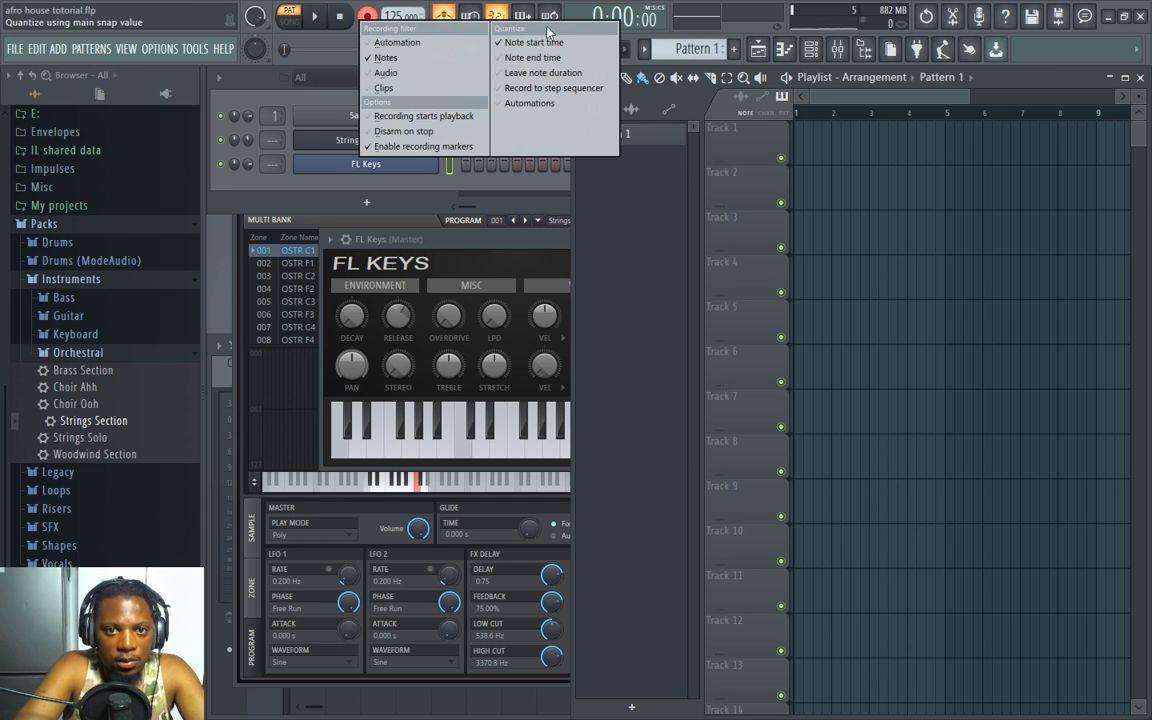
right_click(367, 17)
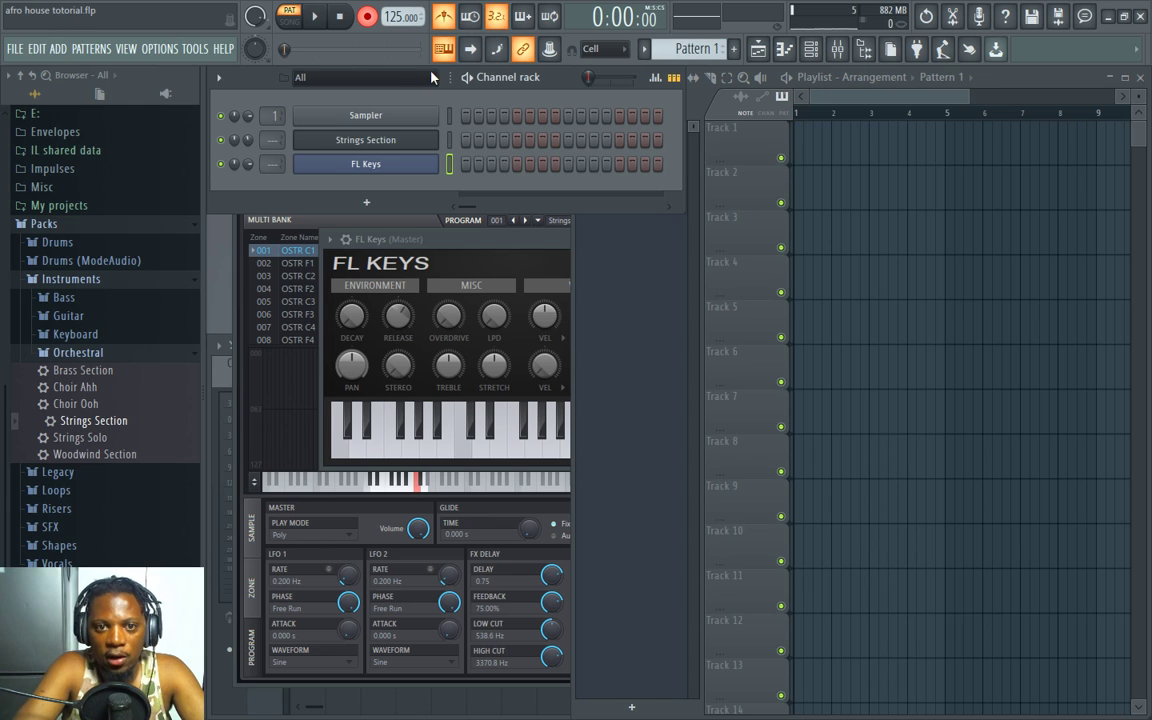
Step: Record the A minor, C major, D minor and G major chords on FL Keys in song mode
click(298, 21)
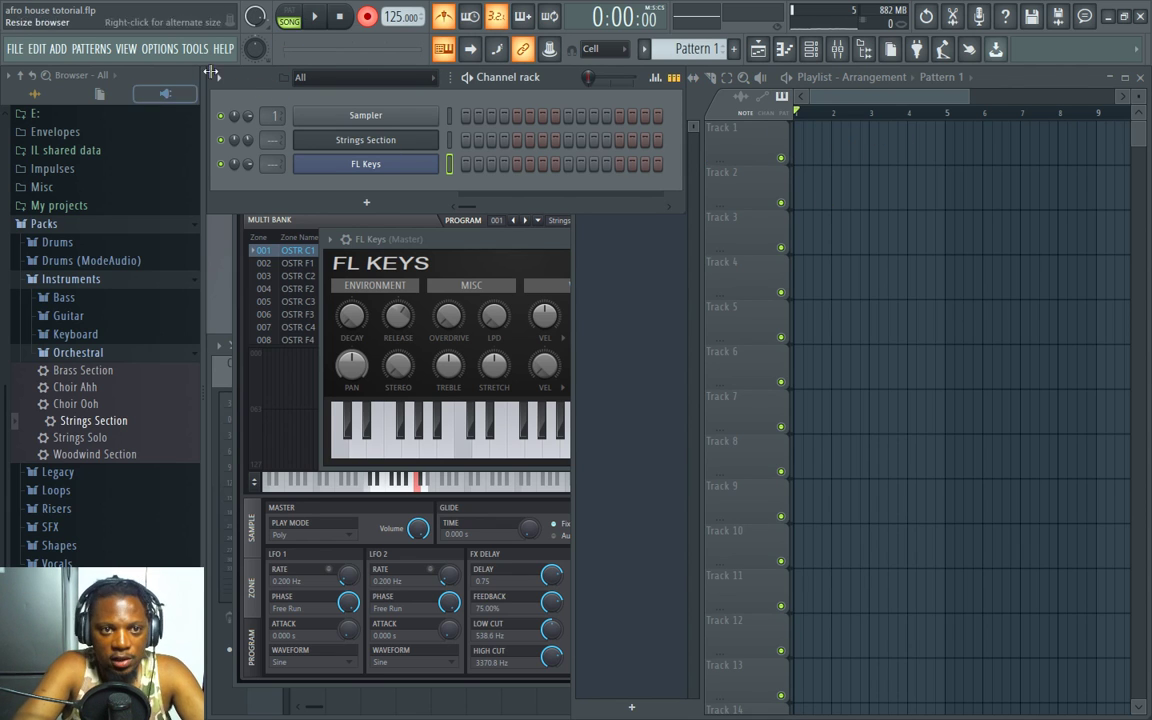
click(313, 16)
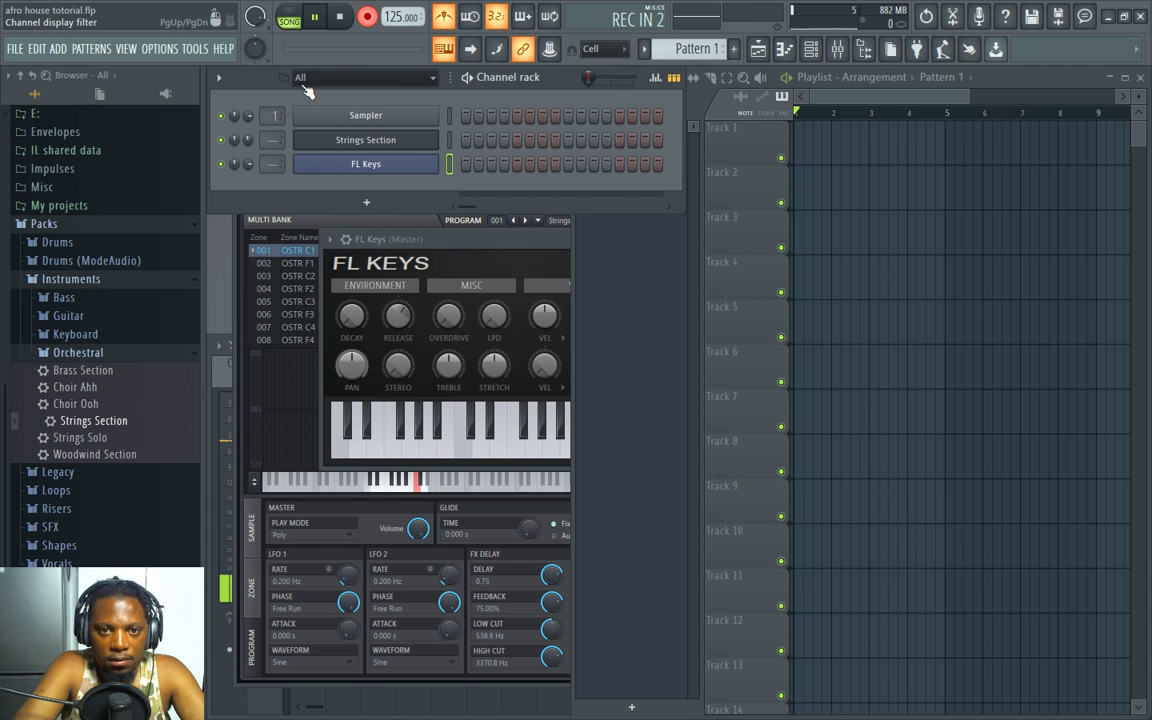
key(n)
key(q)
key(e)
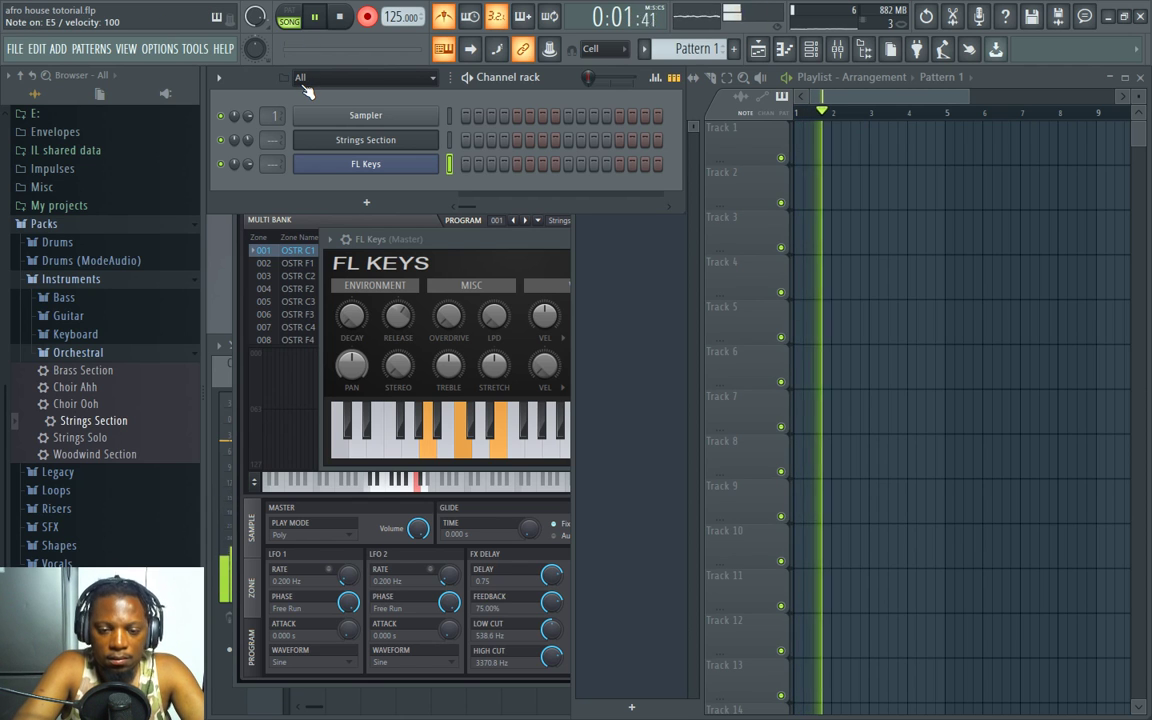
key(z)
key(c)
key(b)
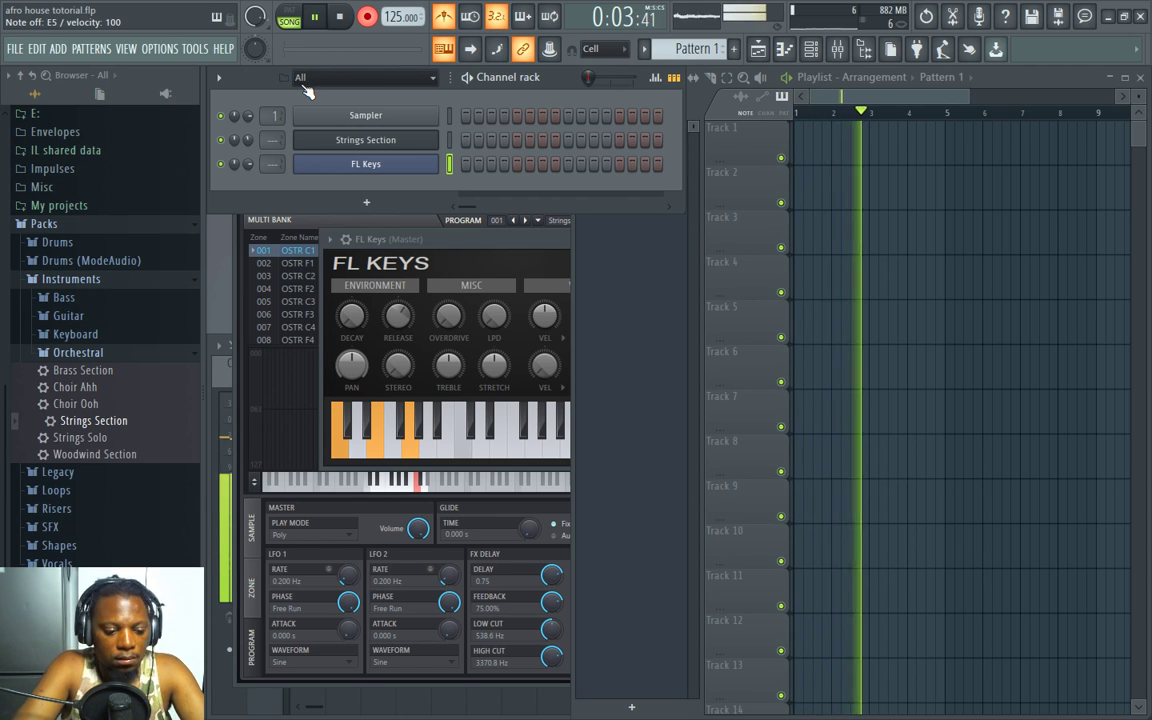
key(x)
key(v)
key(n)
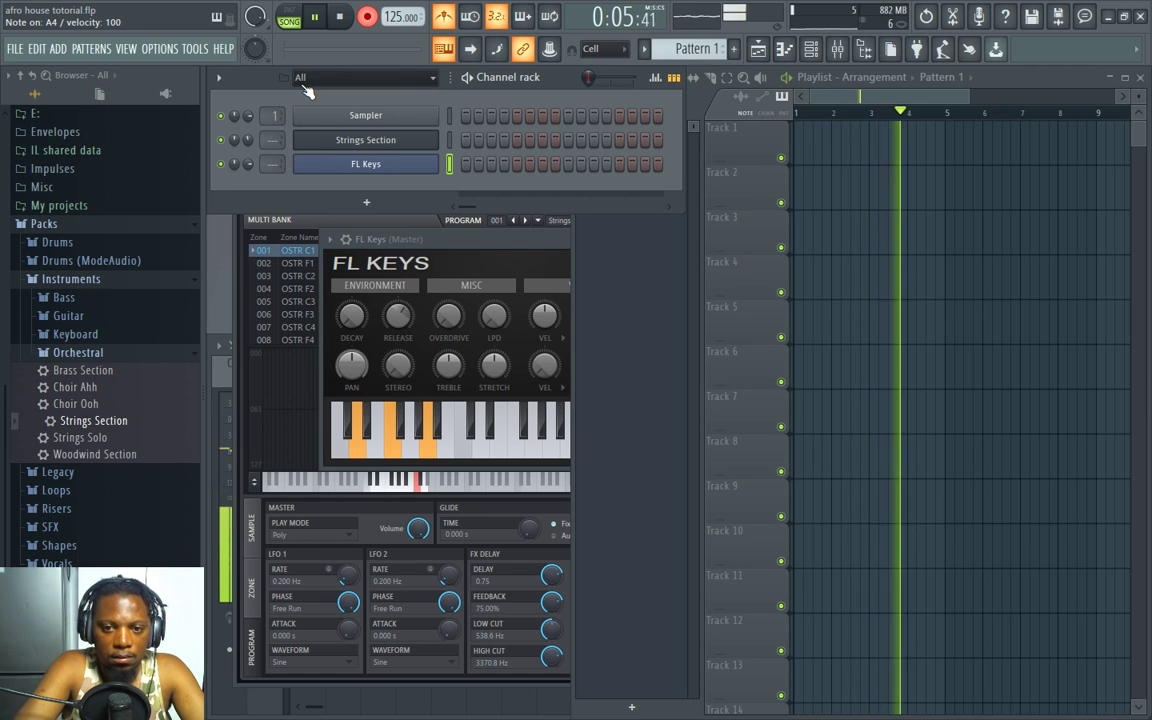
key(b)
key(m)
key(w)
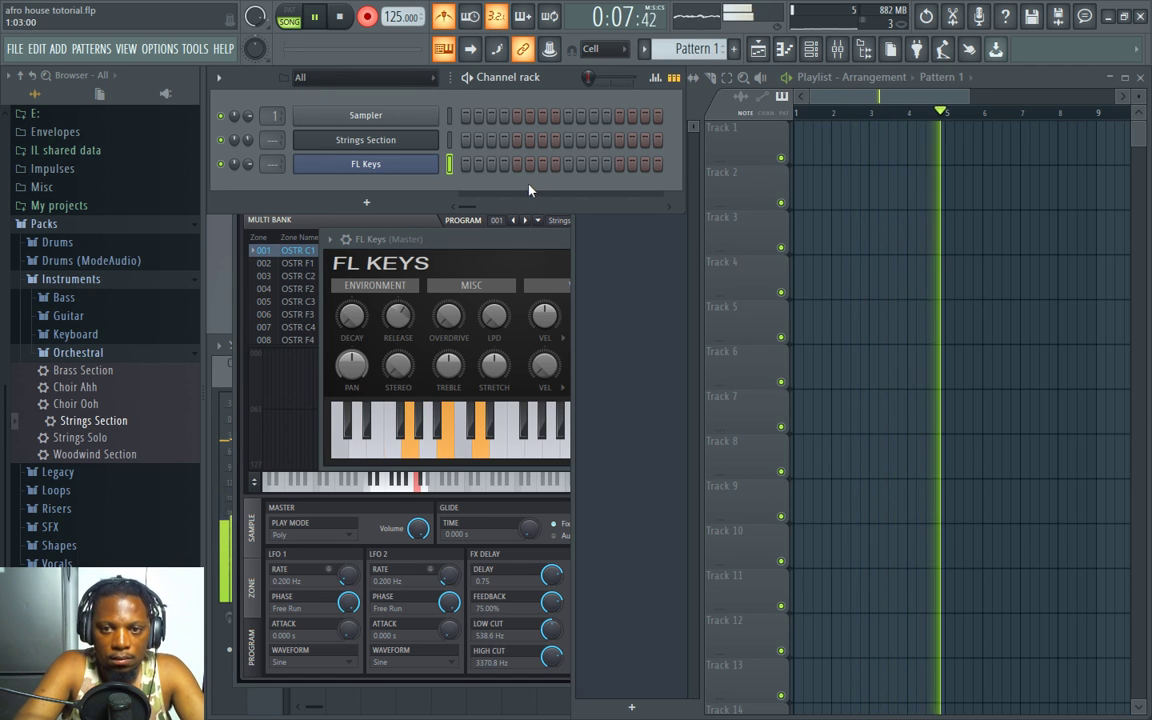
key(space)
Step: Quantize all recorded FL Keys notes in the piano roll with the Default template
key(F7)
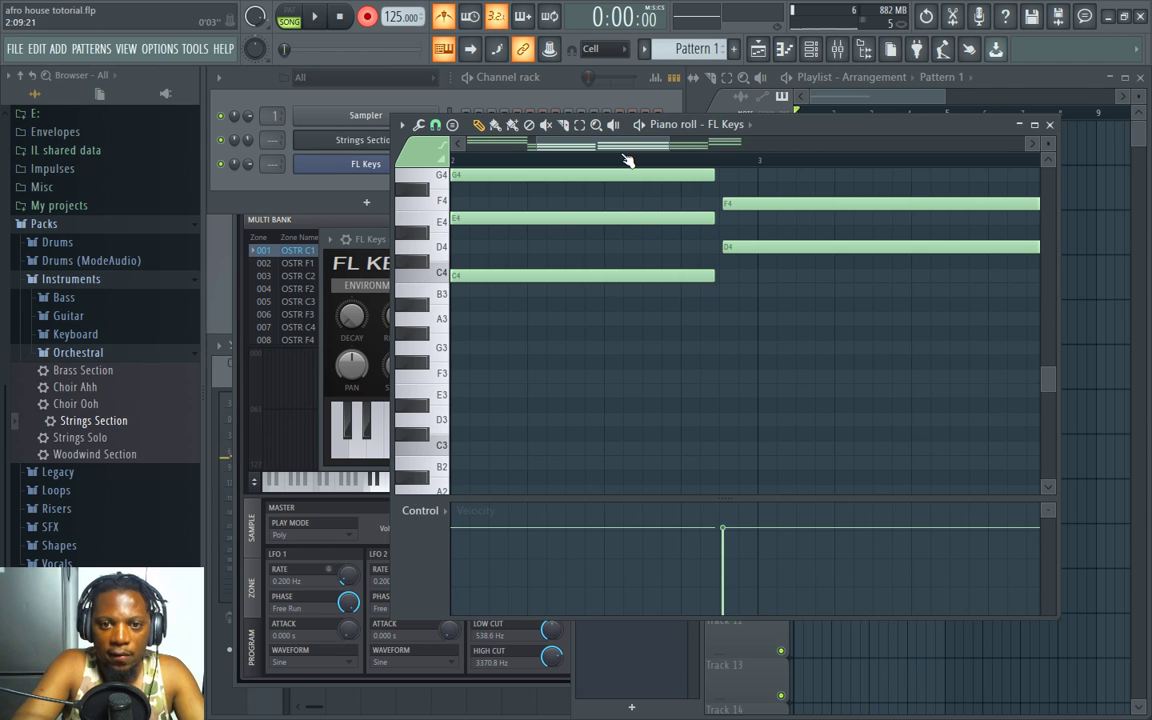
scroll(628, 160, down, 2)
key(ctrl+a)
key(alt+q)
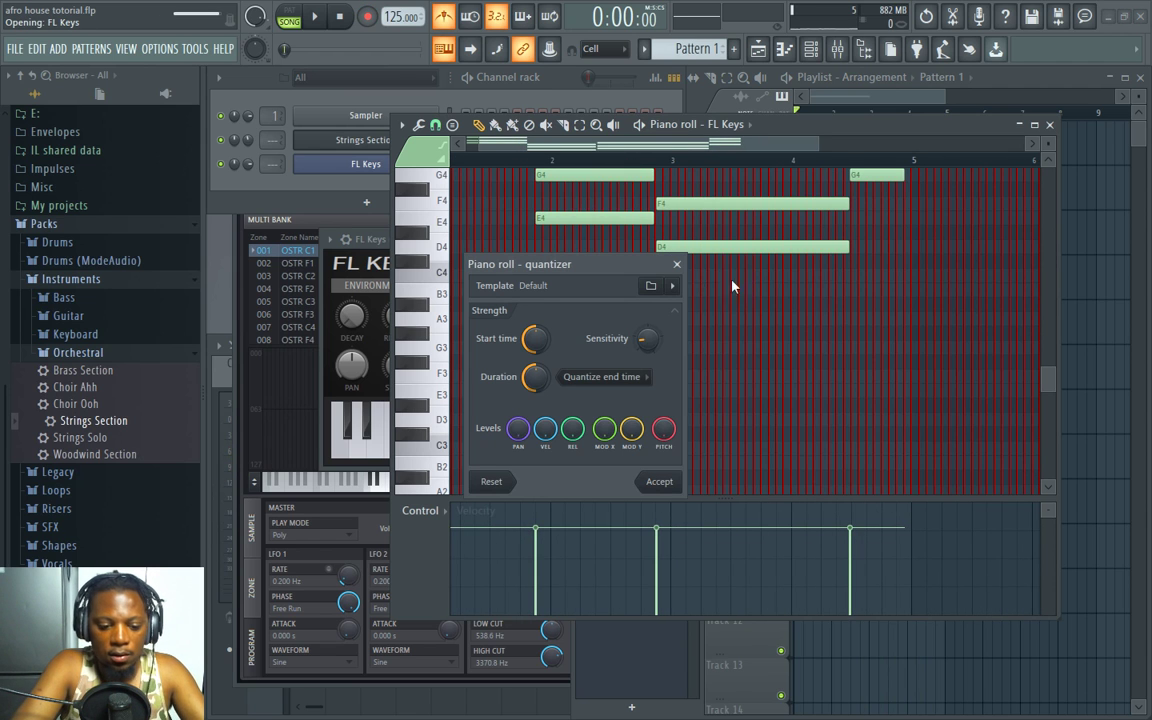
key(Return)
Step: Play back the recorded Pattern 1 clip in the playlist to check the chords
click(931, 108)
key(space)
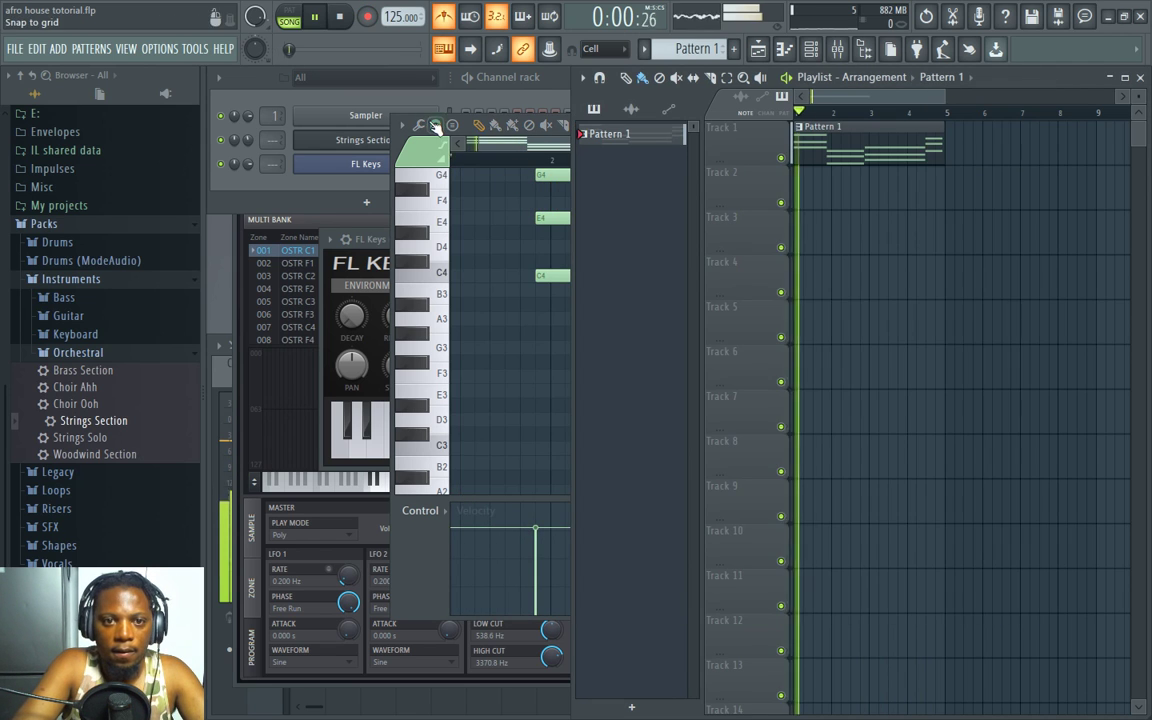
click(256, 84)
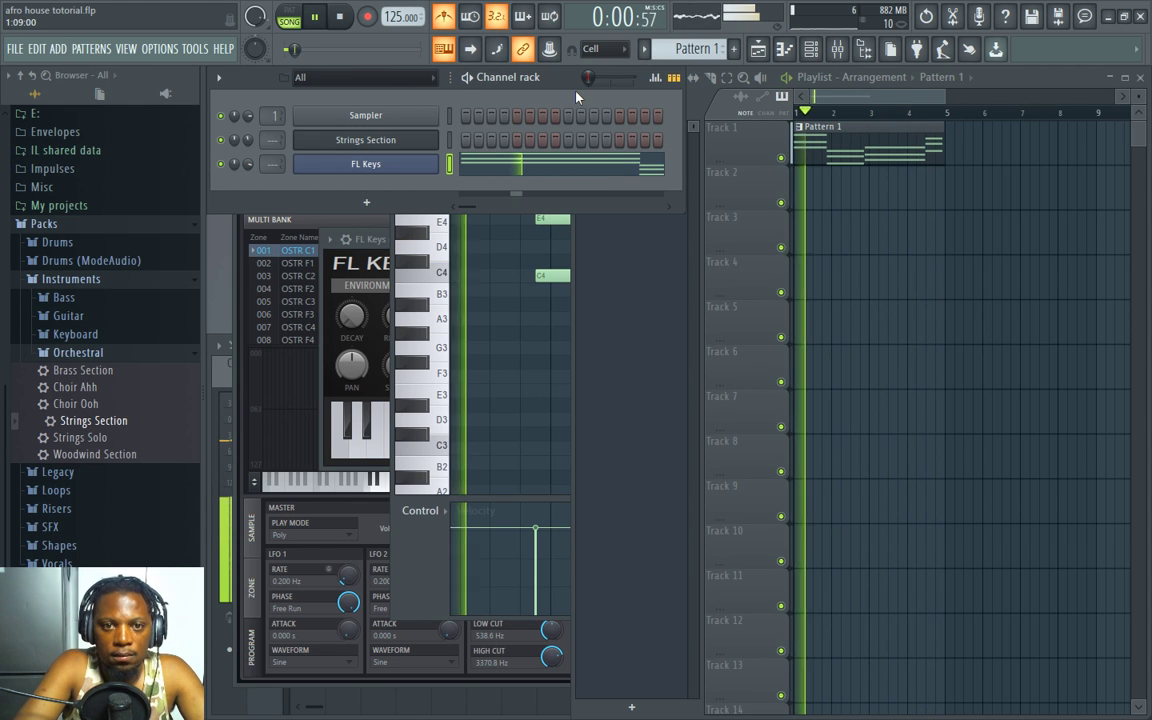
Step: In the FL Keys piano roll, lengthen the final G major chord's G4, B4 and D5 notes to just past bar 5
click(612, 168)
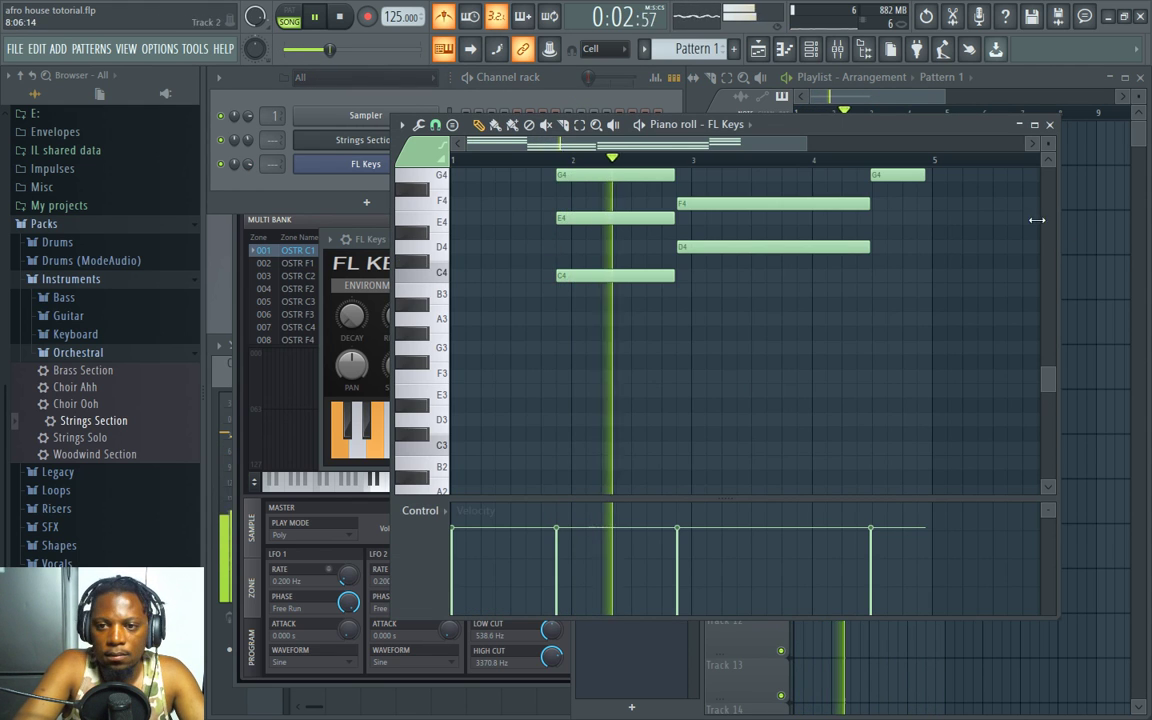
scroll(980, 250, up, 4)
scroll(955, 158, up, 1)
scroll(943, 150, up, 5)
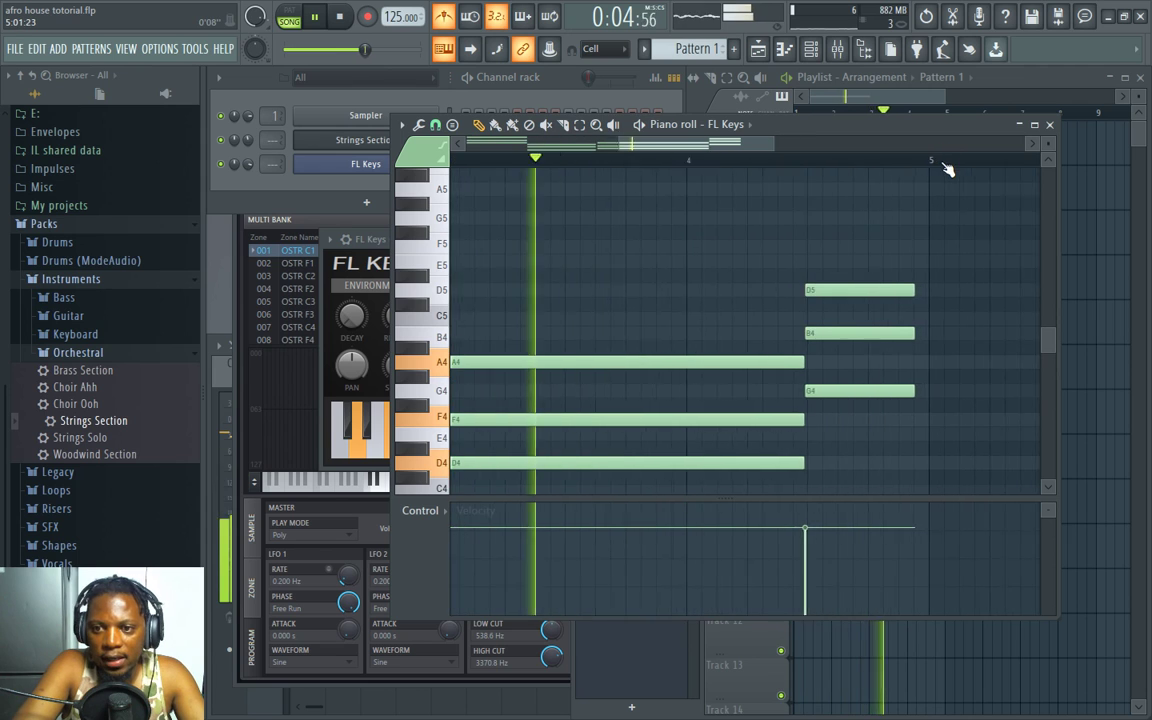
drag(715, 155, 930, 160)
scroll(930, 160, up, 3)
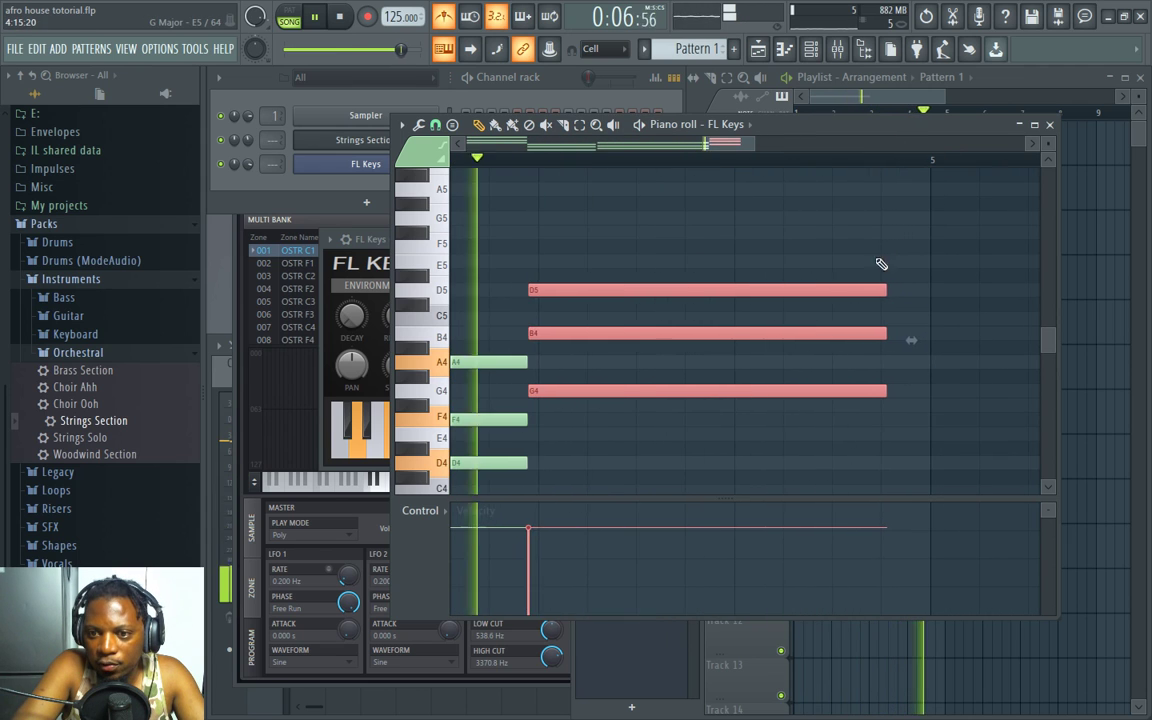
drag(887, 290, 935, 290)
key(space)
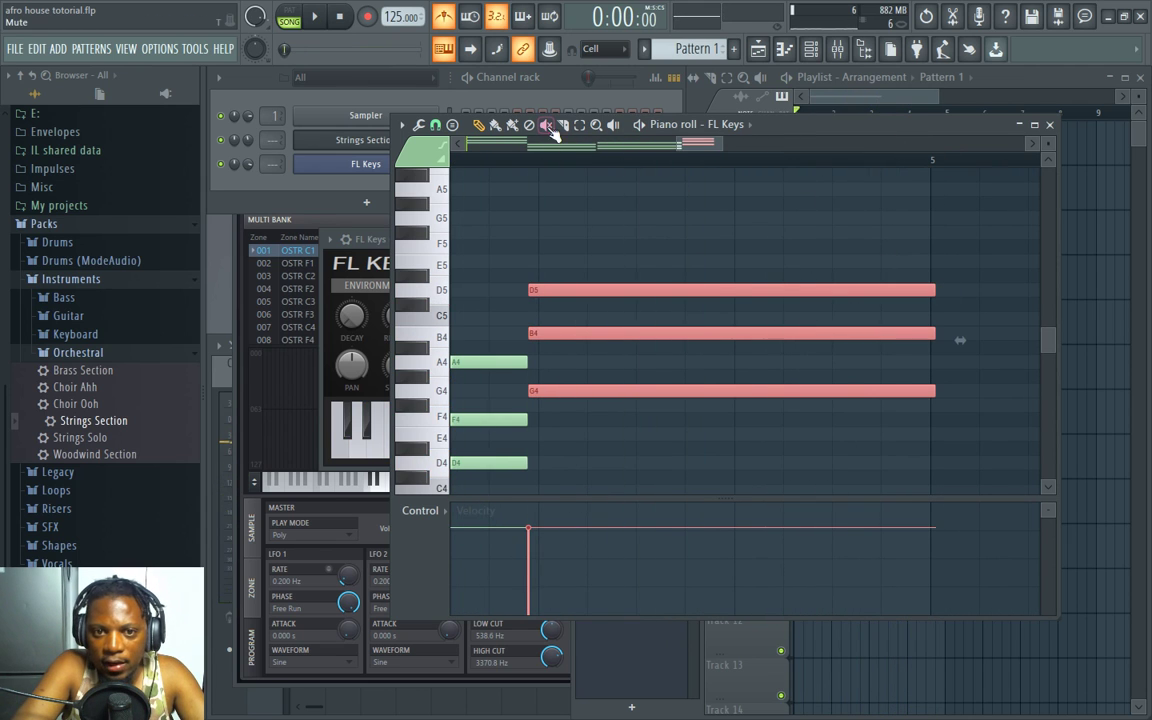
Step: Slice the three G major chord notes at bar 5 and delete the overhanging pieces
drag(935, 262, 933, 259)
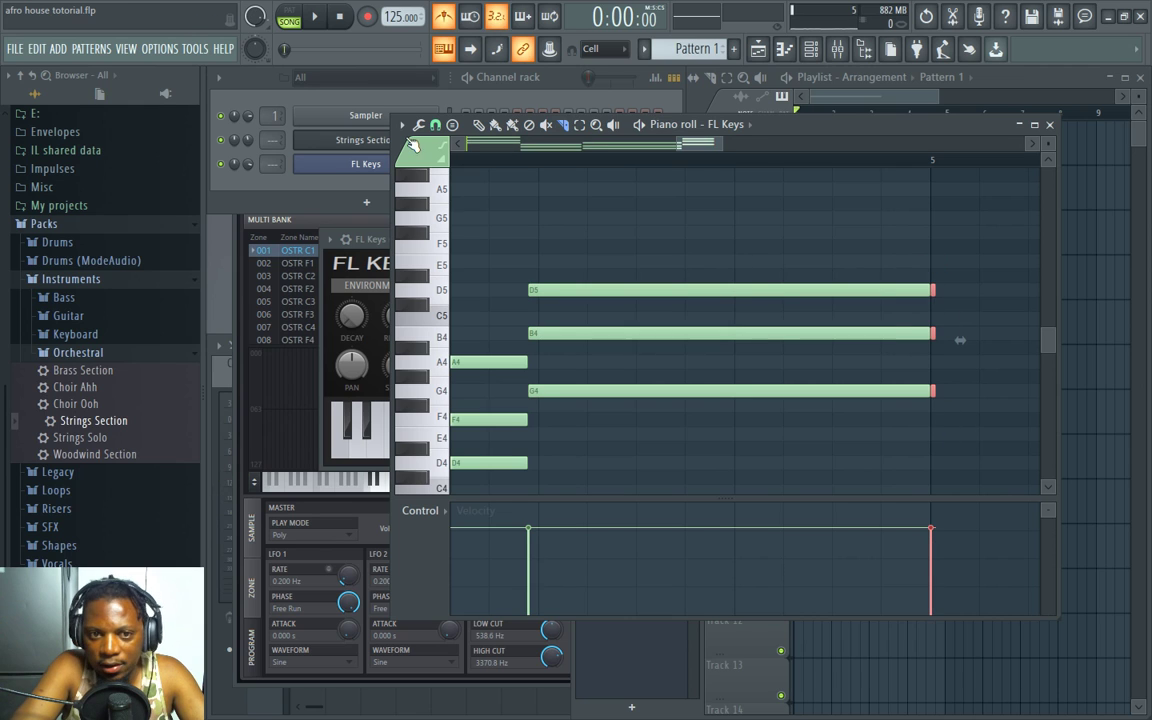
click(949, 369)
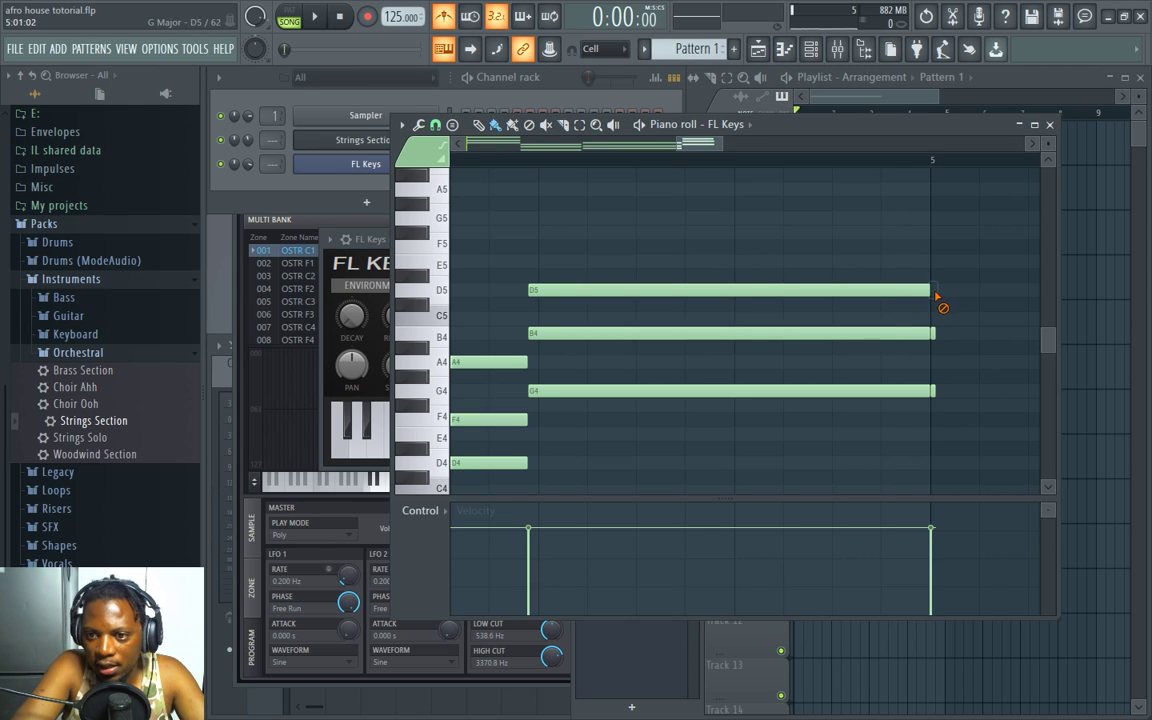
right_click(937, 397)
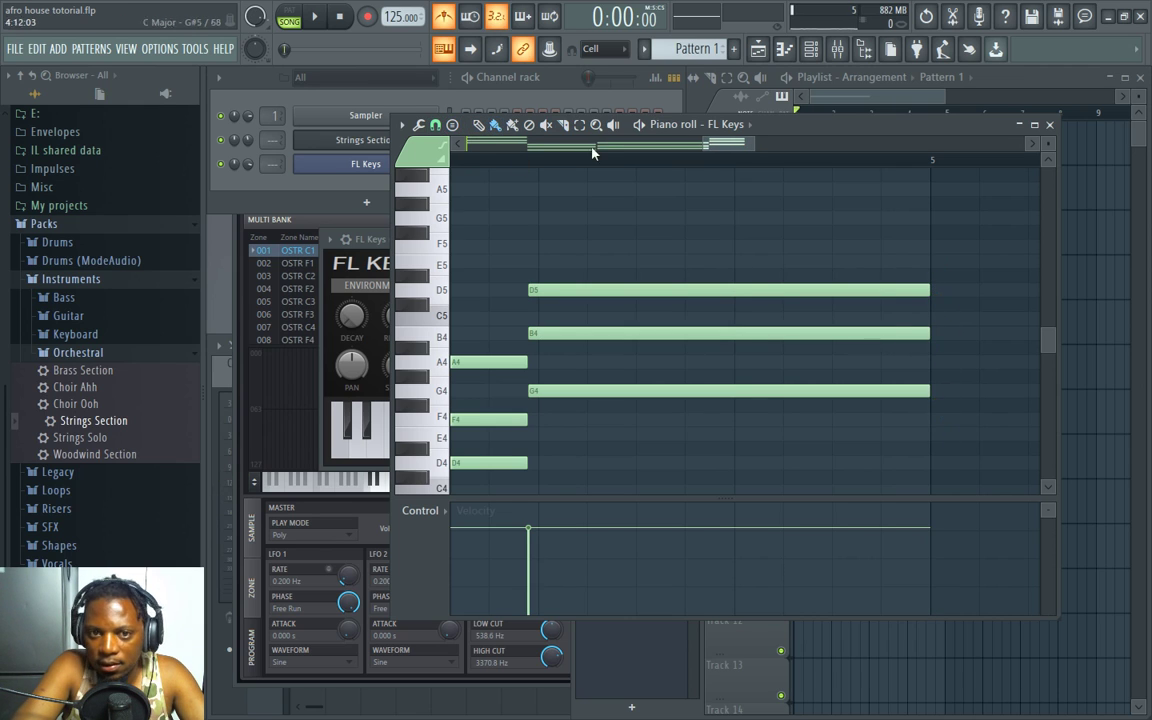
Step: Play back the extended chord pattern in the playlist and turn off the metronome
click(549, 96)
click(1050, 92)
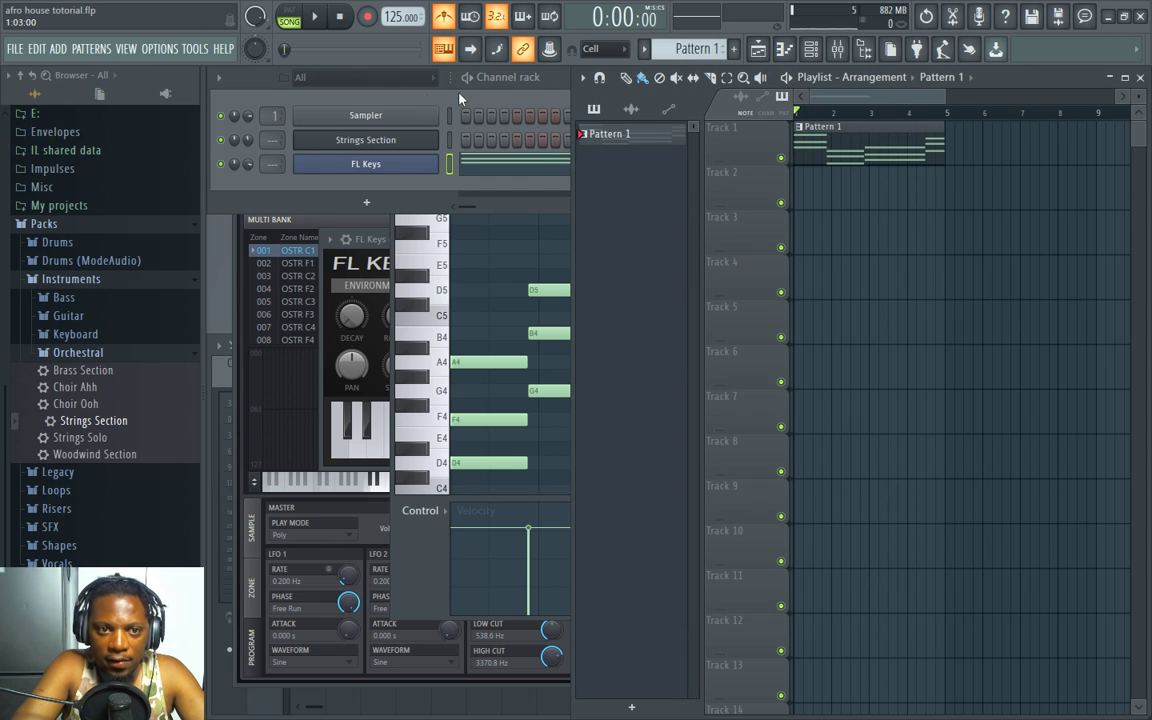
click(255, 88)
key(space)
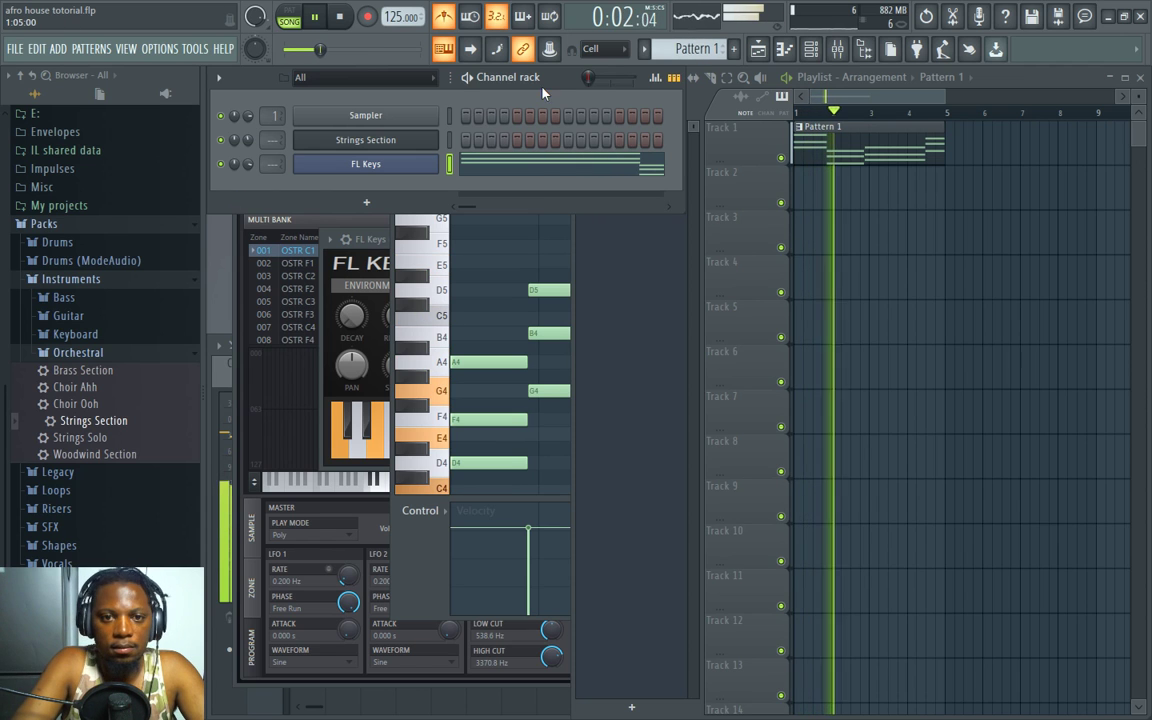
click(787, 77)
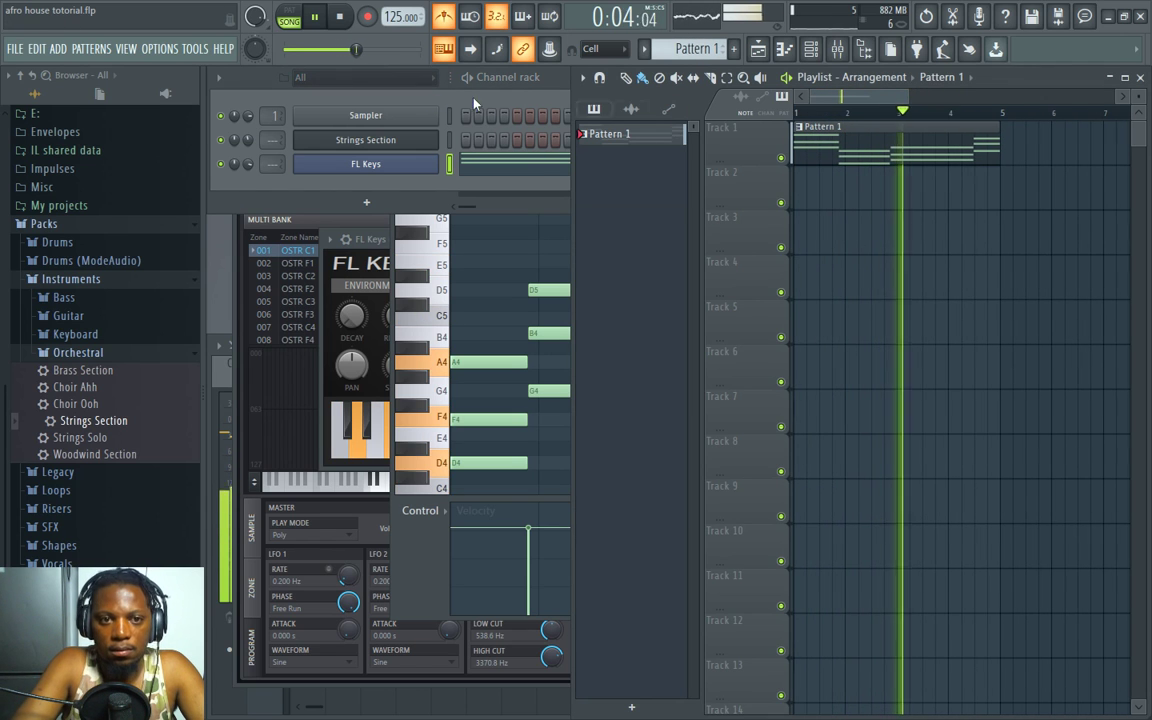
drag(356, 49, 391, 49)
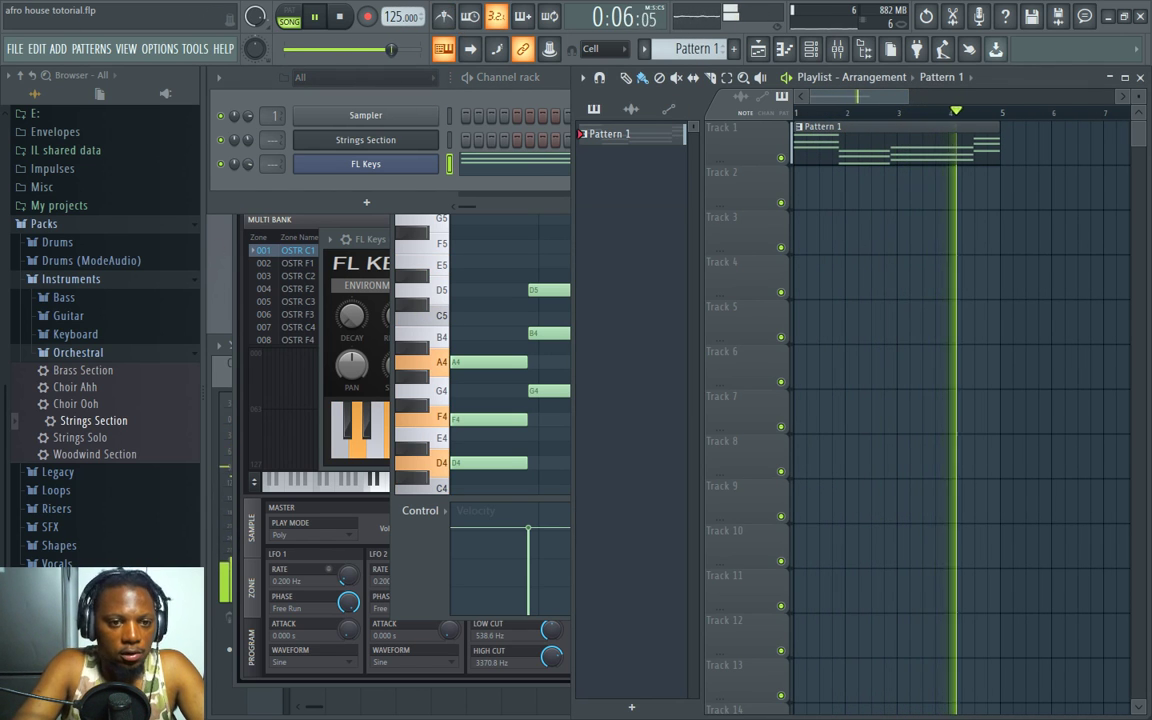
Step: In the Strings Section piano roll, add an A4 note at bar 1 and stretch it across the first ghost chord
right_click(400, 135)
click(440, 143)
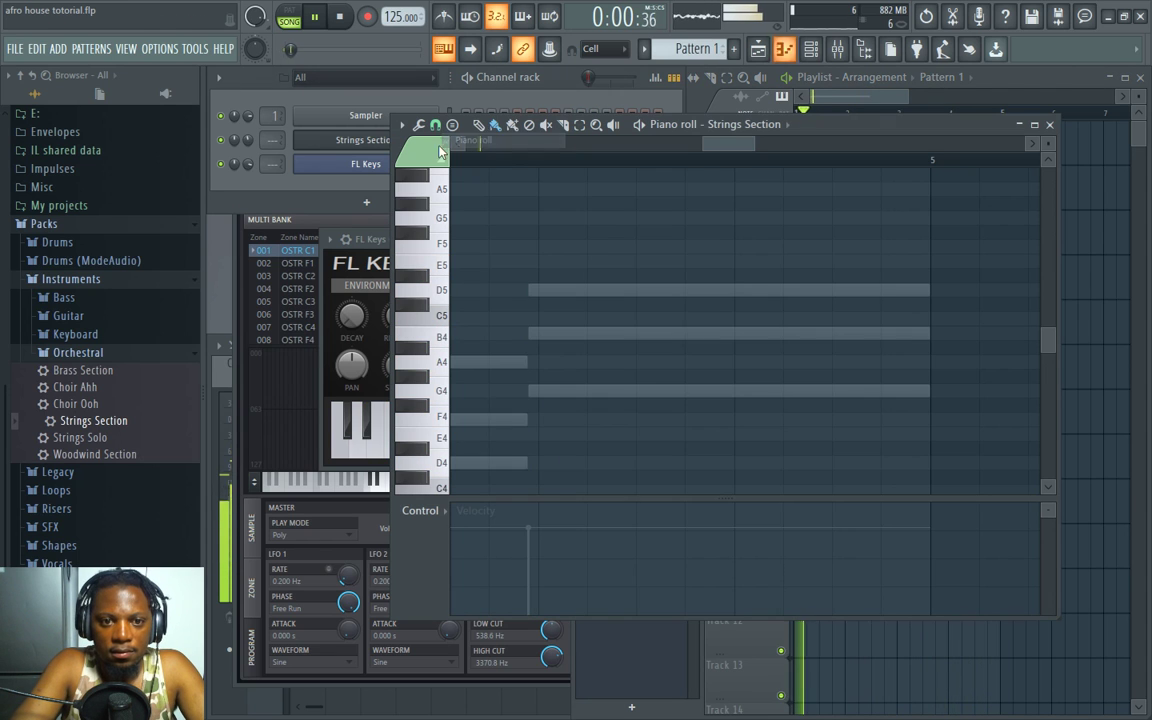
key(space)
scroll(699, 162, up, 3)
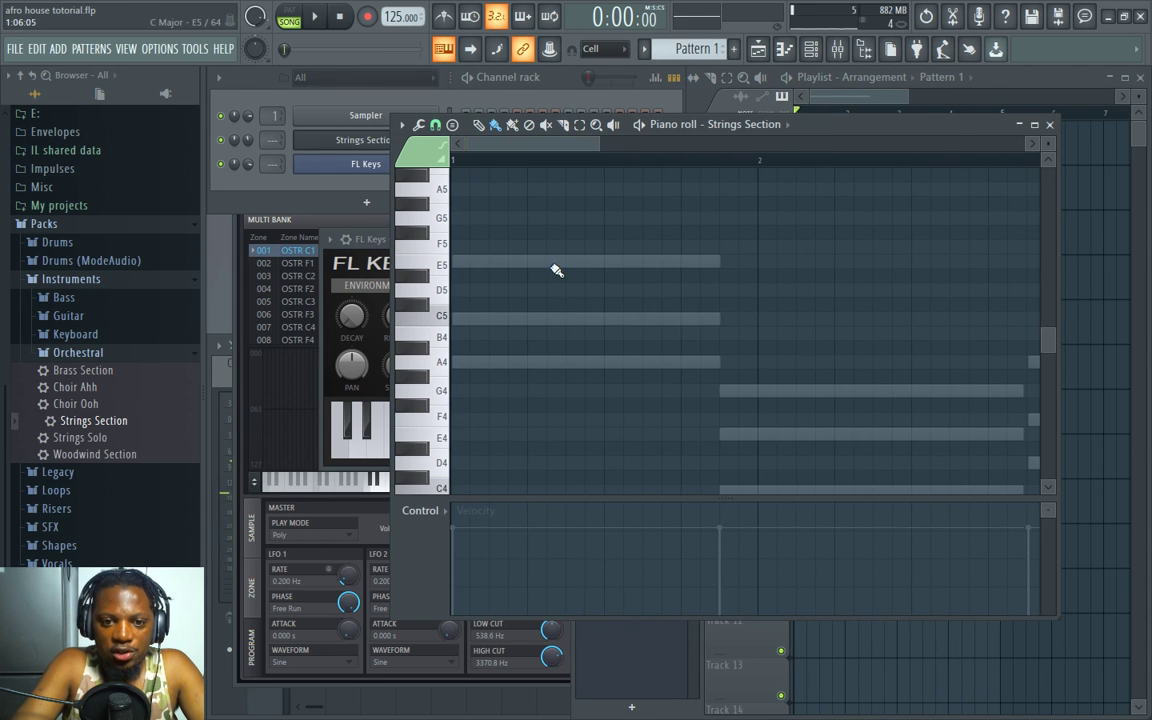
scroll(550, 165, down, 3)
click(456, 363)
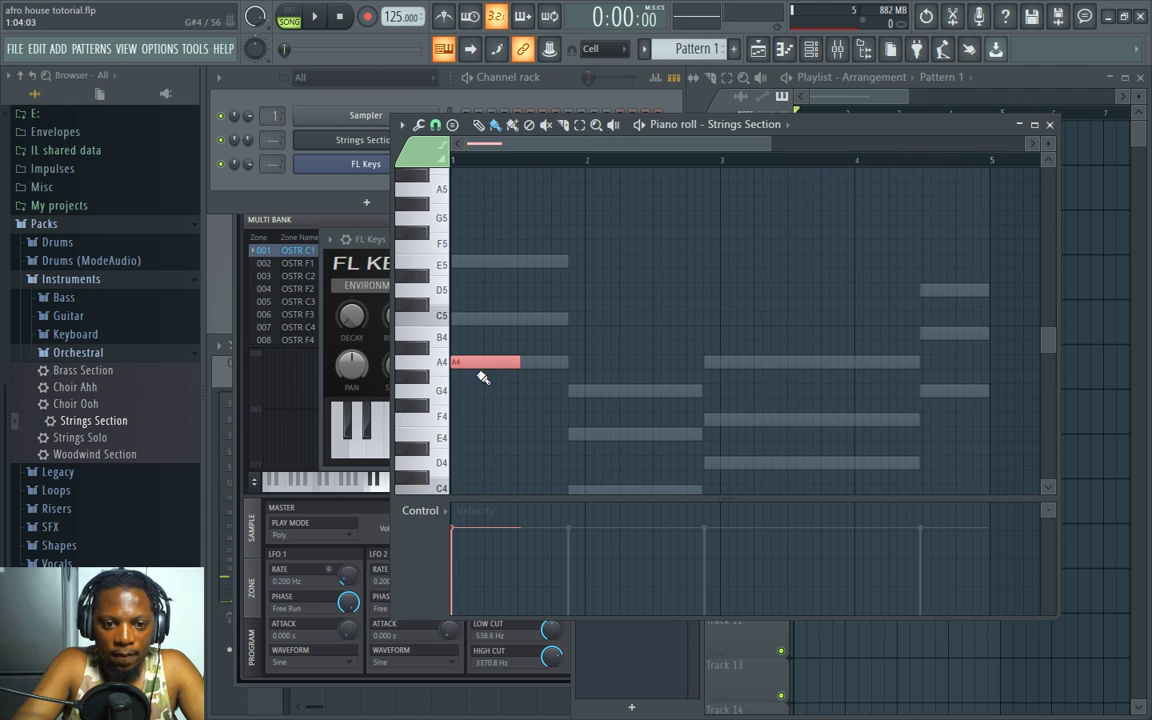
drag(518, 363, 566, 360)
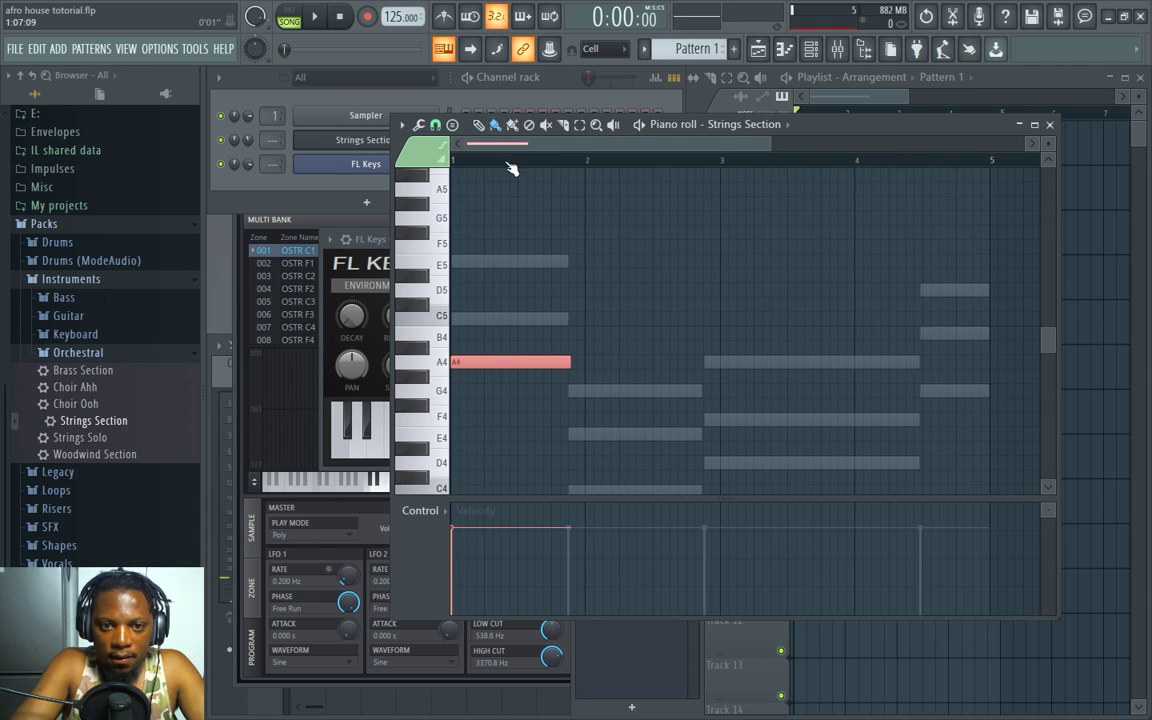
Step: Slice the Strings Section's A4 note where the second chord begins and delete the excess piece
scroll(511, 168, up, 4)
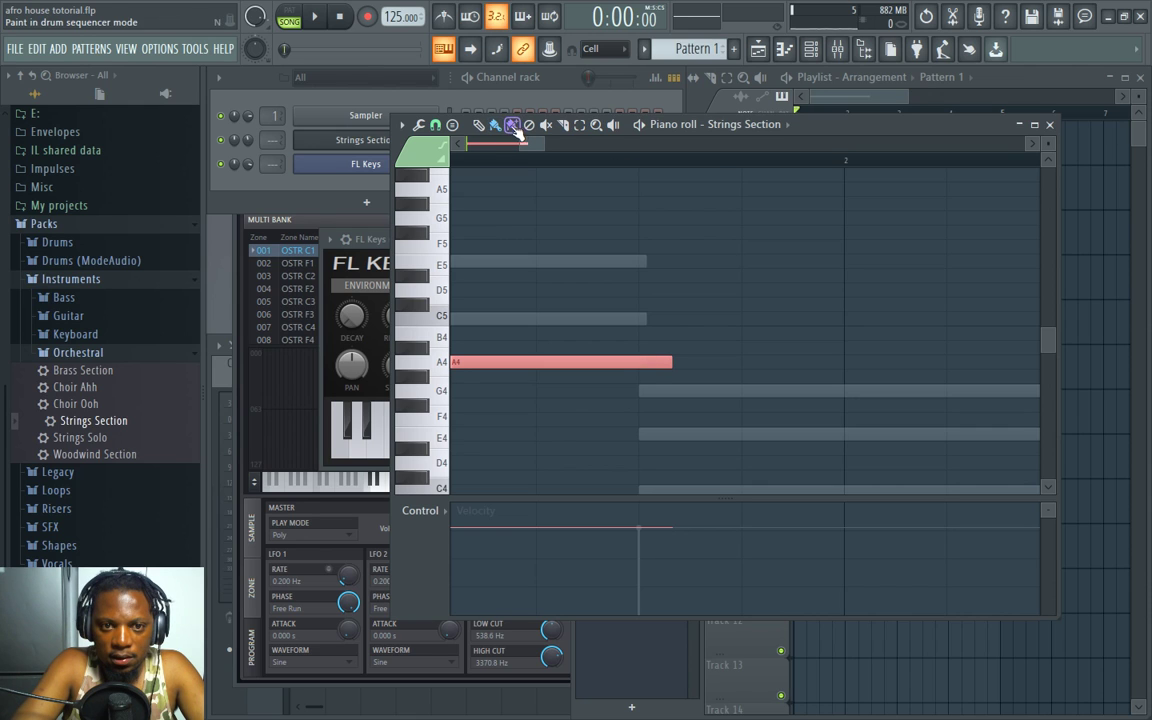
click(641, 363)
click(668, 362)
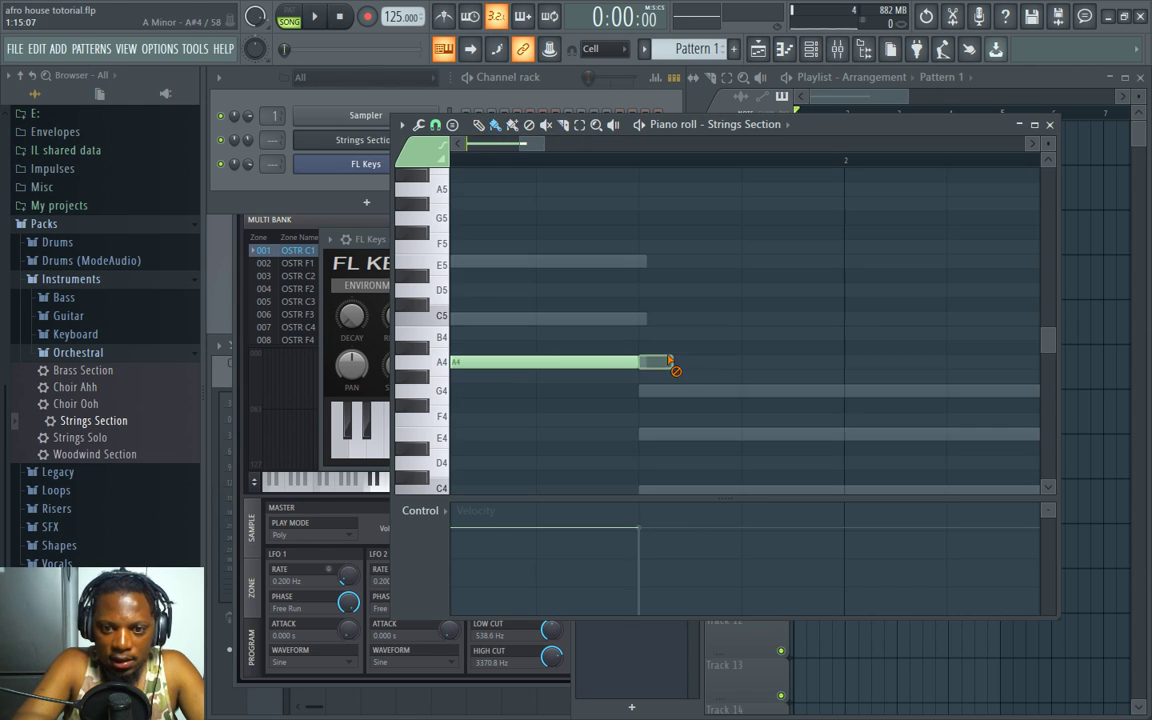
scroll(634, 155, down, 4)
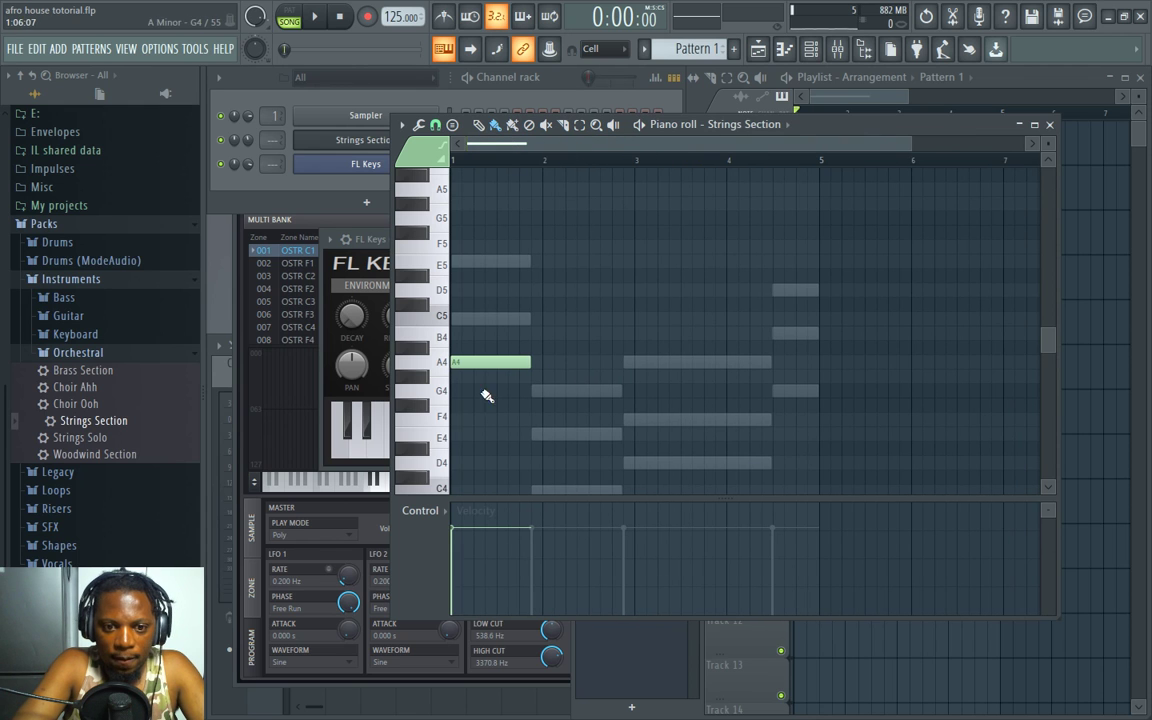
Step: Add G4, A4 and B4 notes to Strings Section for the second, third and fourth chords, matching the ghost note lengths
scroll(578, 301, down, 3)
key(space)
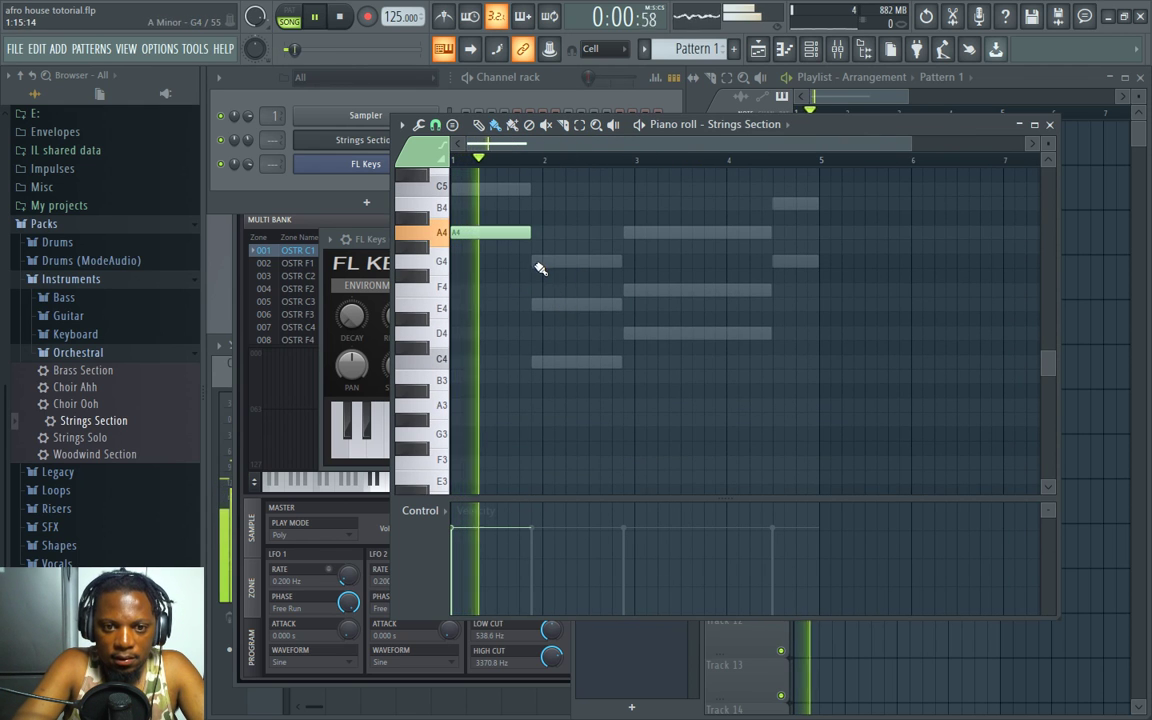
click(538, 266)
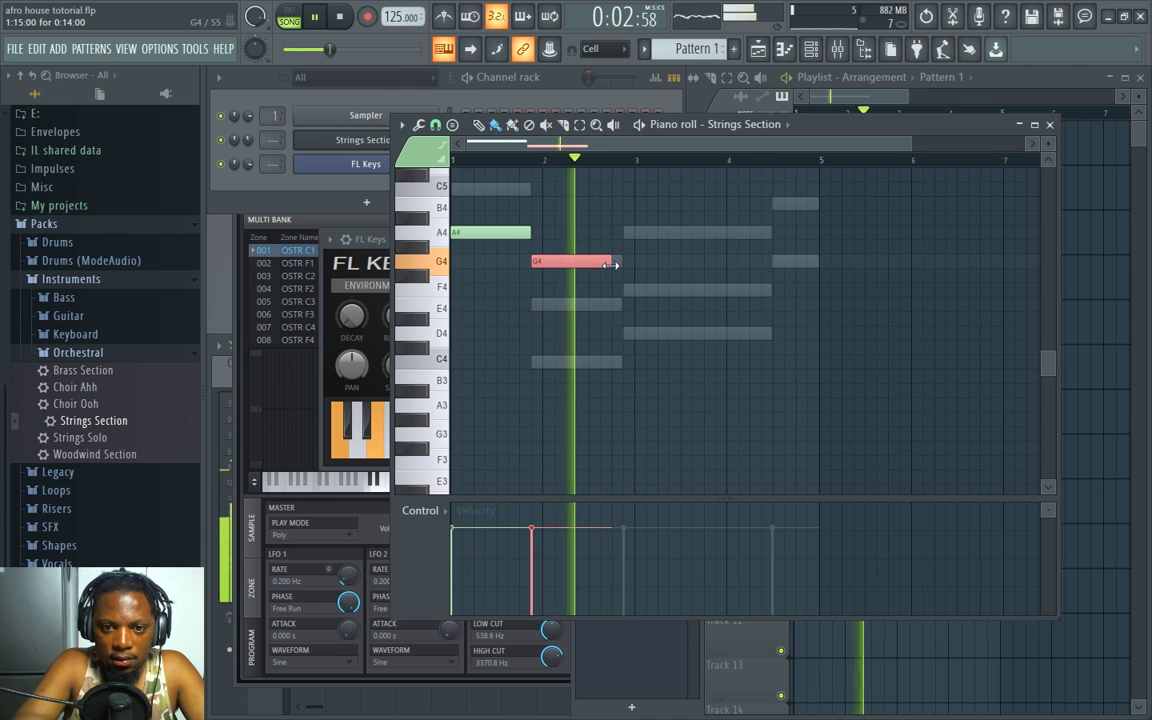
drag(610, 265, 621, 265)
click(638, 233)
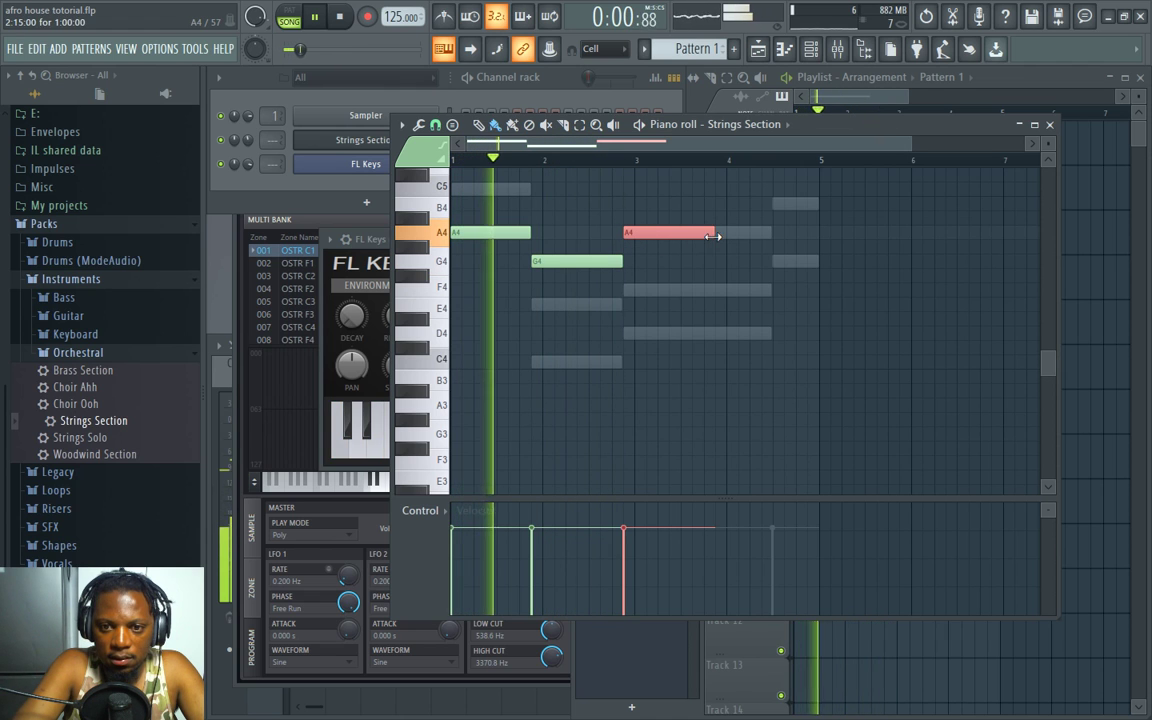
drag(712, 236, 771, 236)
click(777, 205)
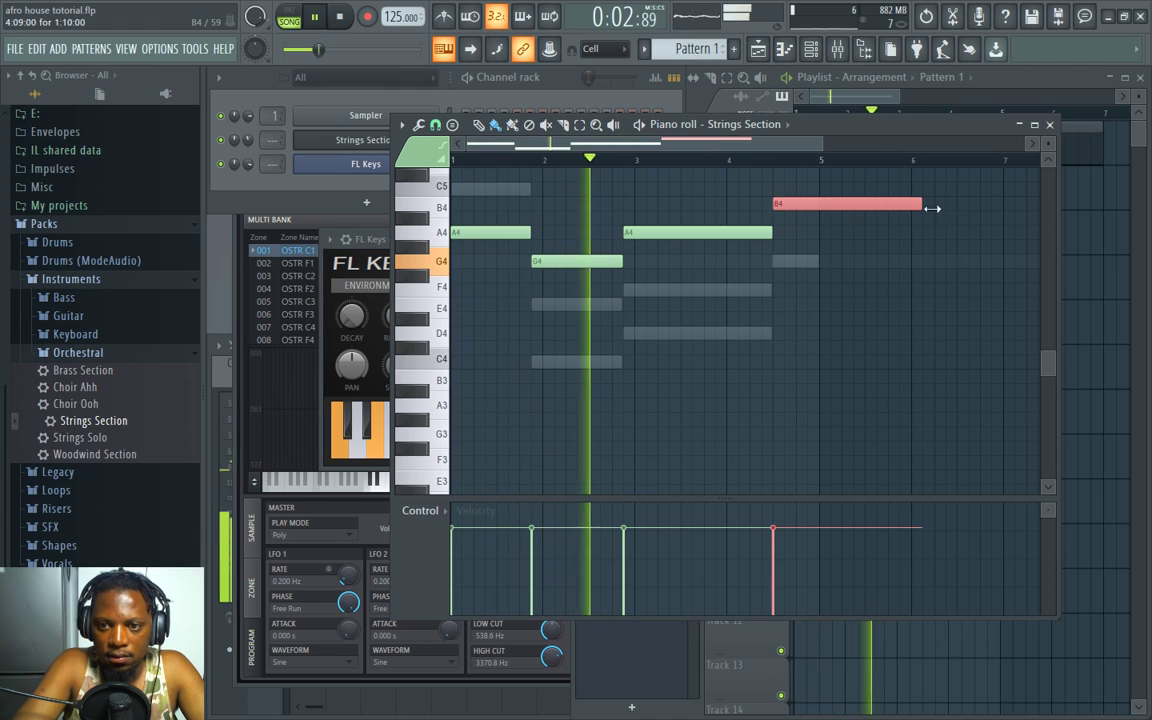
drag(932, 208, 820, 208)
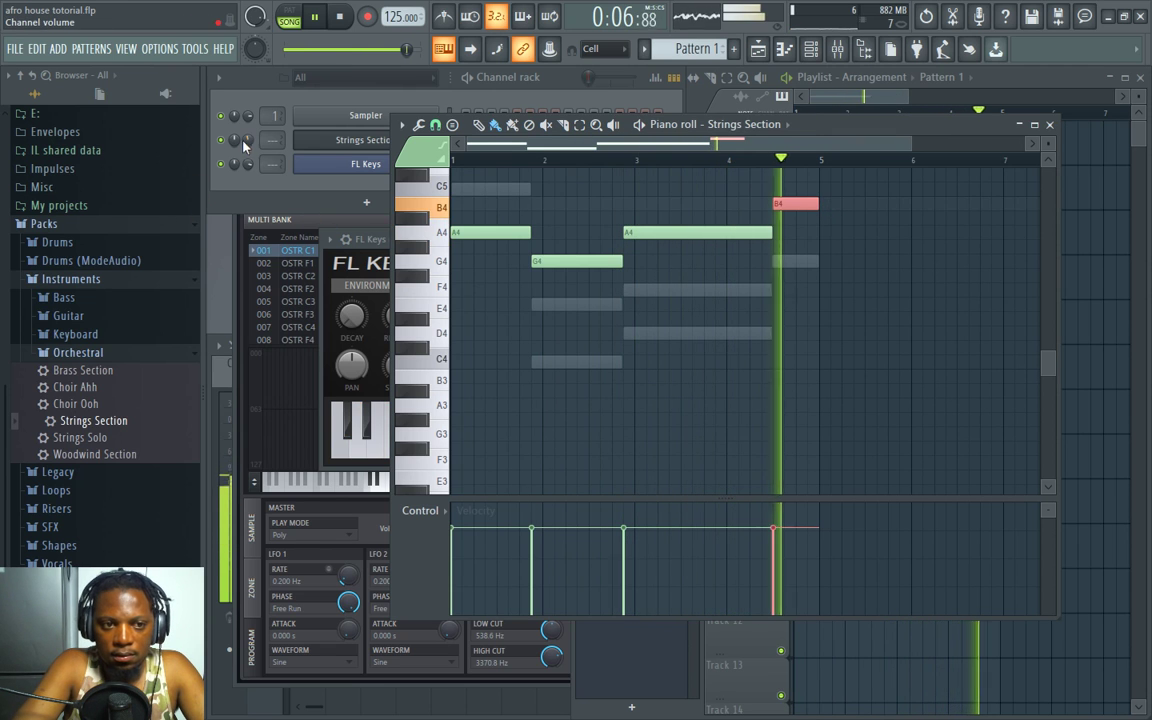
Step: Adjust the Strings Section channel volume while listening to the pattern
click(218, 125)
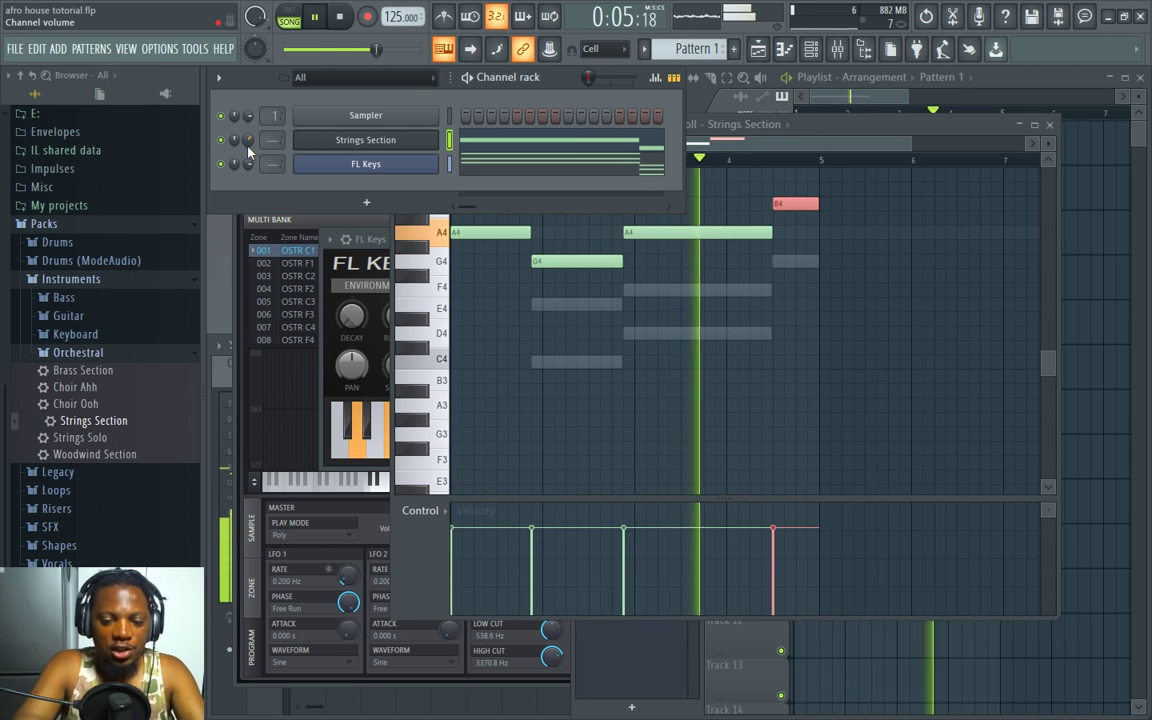
click(866, 220)
right_click(868, 222)
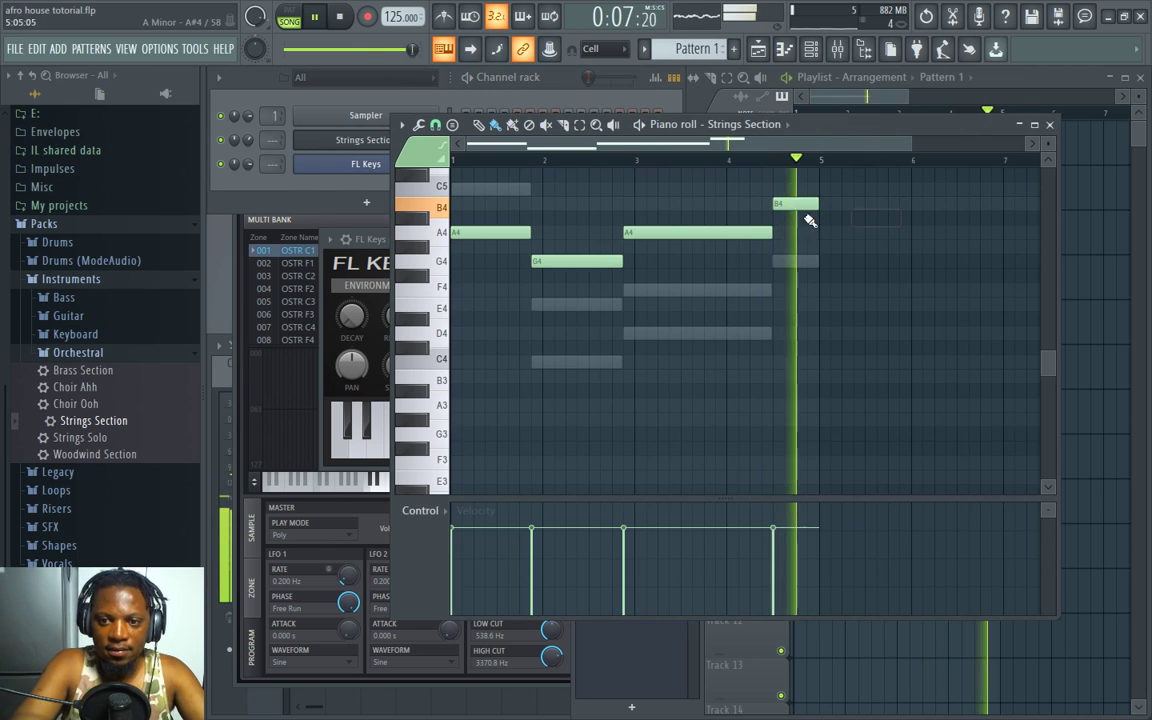
key(space)
Step: Add C5 and E5 to the first Strings Section chord and a full-length E4 to the second
scroll(508, 300, up, 3)
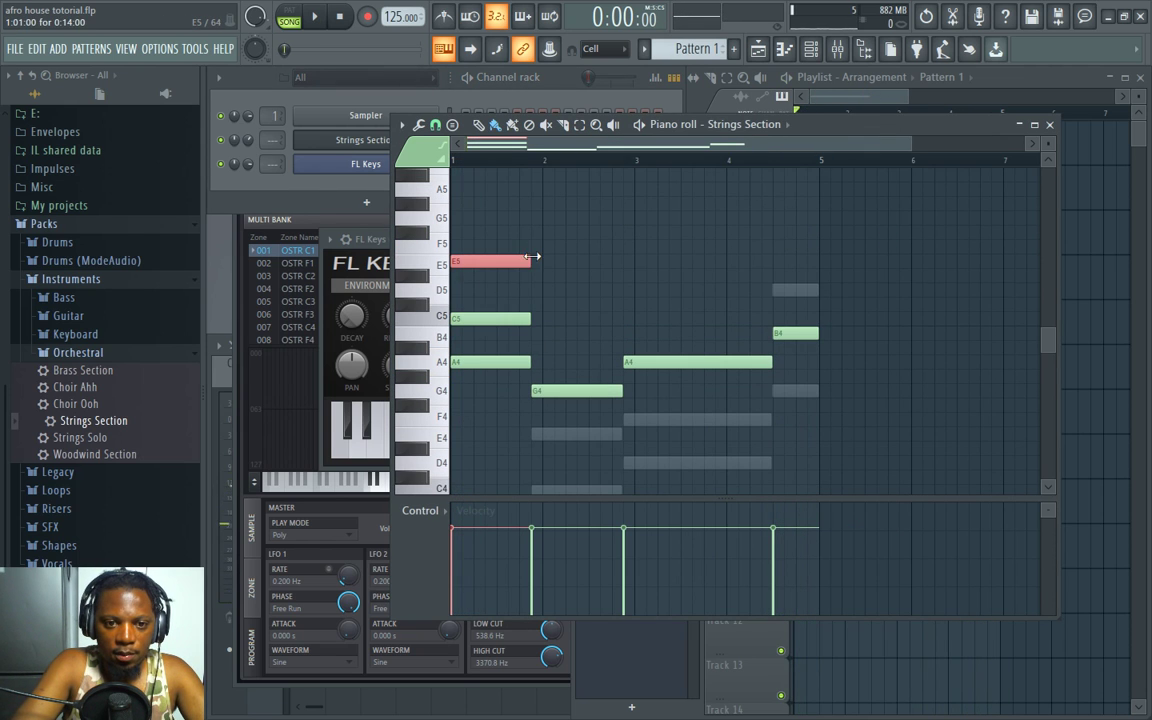
click(537, 434)
scroll(617, 455, down, 2)
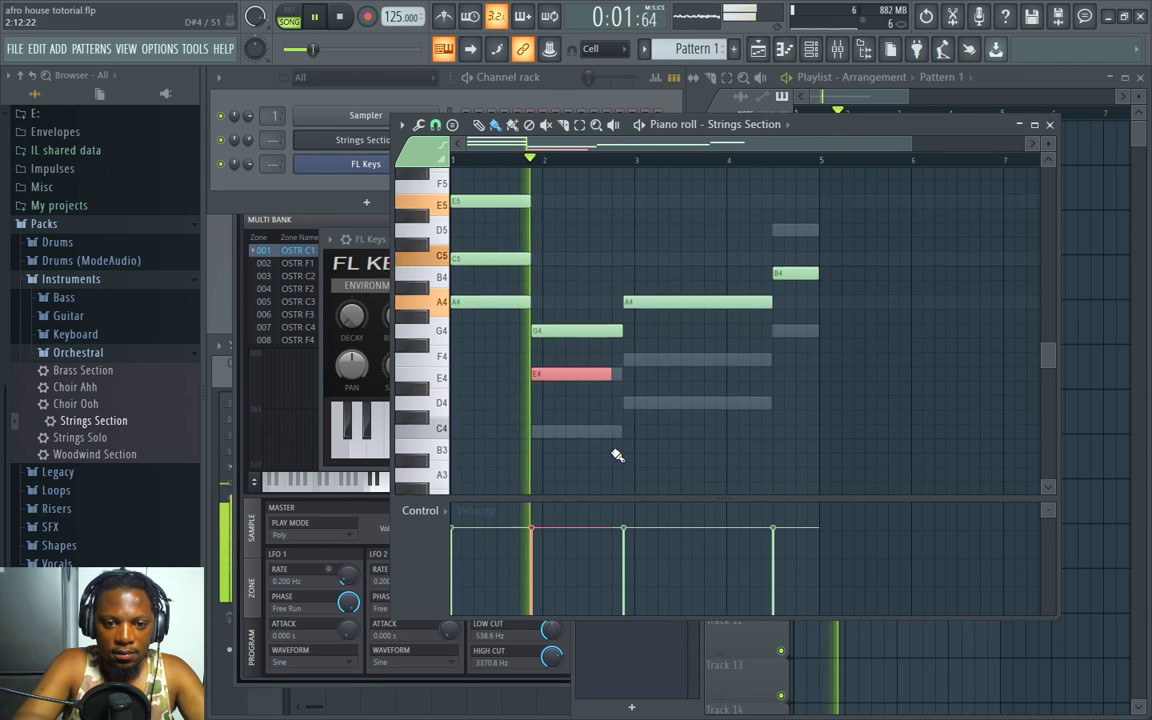
drag(607, 352, 621, 352)
Step: Add F4 to the third Strings Section chord and G4 and D5 to the fourth, matching the ghost note lengths
click(672, 333)
key(space)
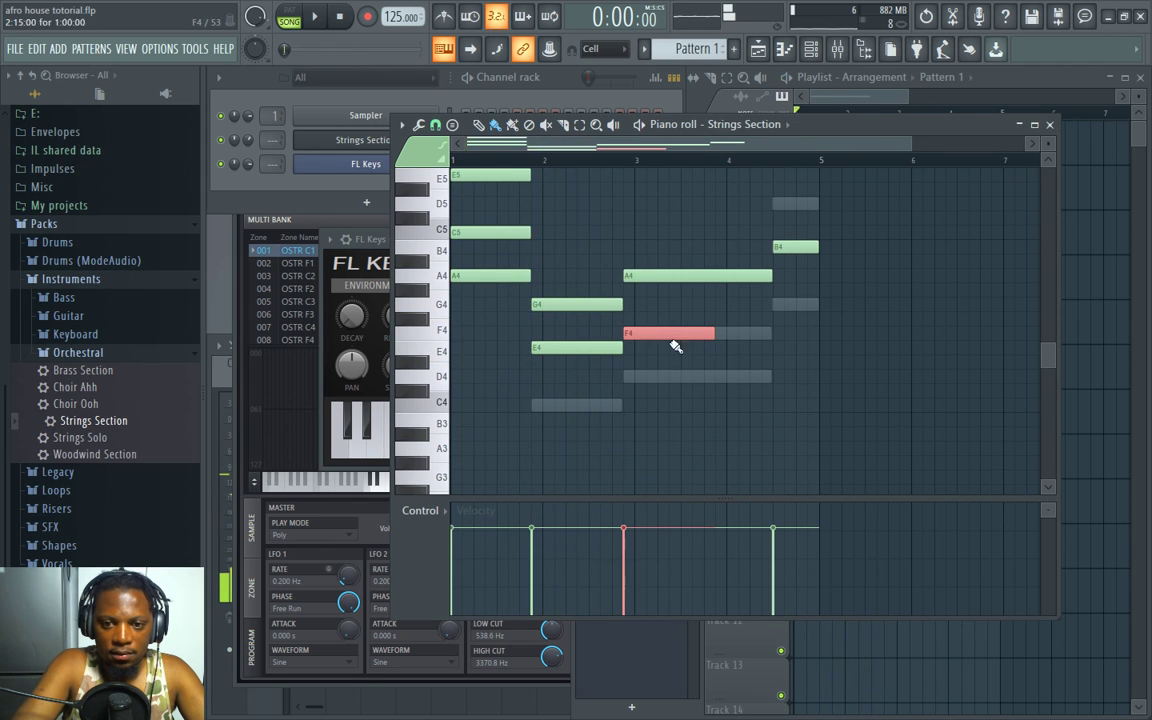
drag(714, 333, 771, 333)
click(777, 304)
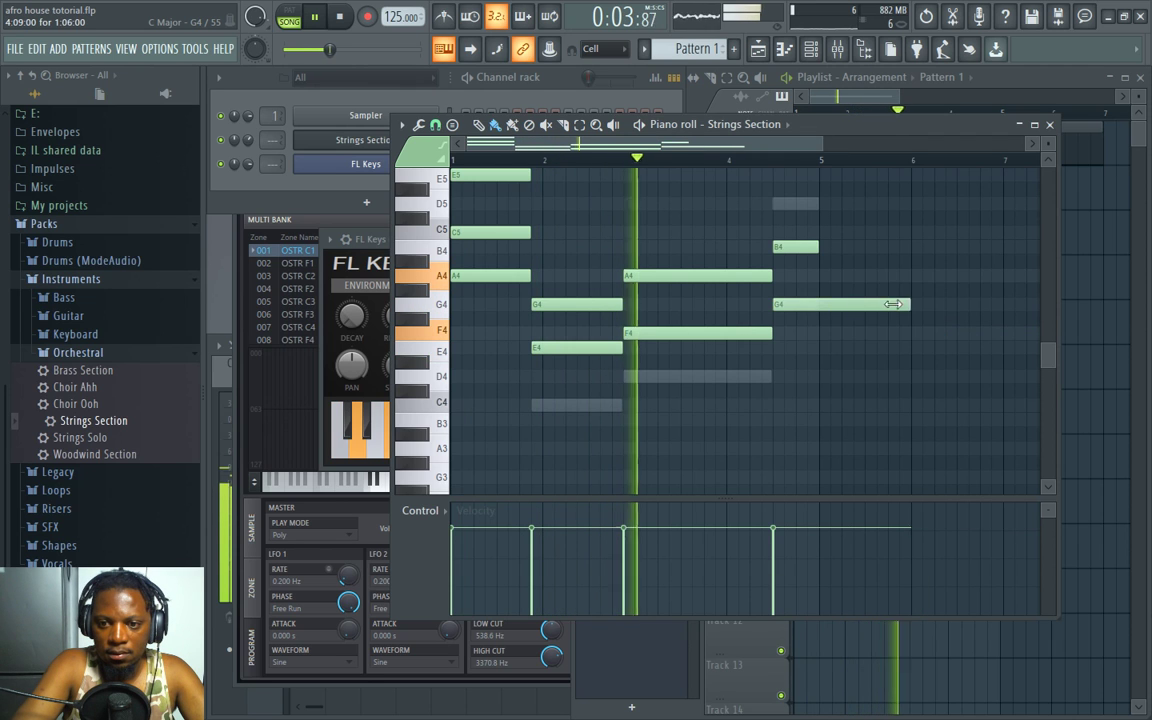
drag(925, 306, 816, 304)
click(800, 205)
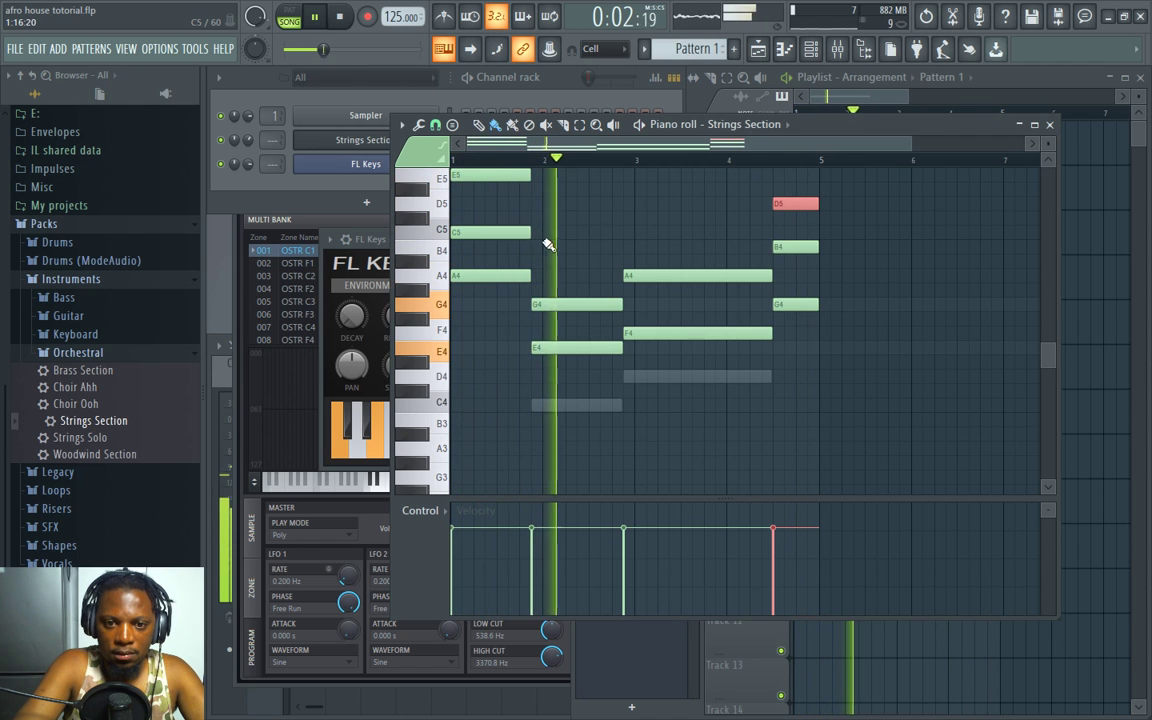
Step: Readjust the Strings Section channel volume during playback and load the Strings Solo preset in a new channel
click(251, 144)
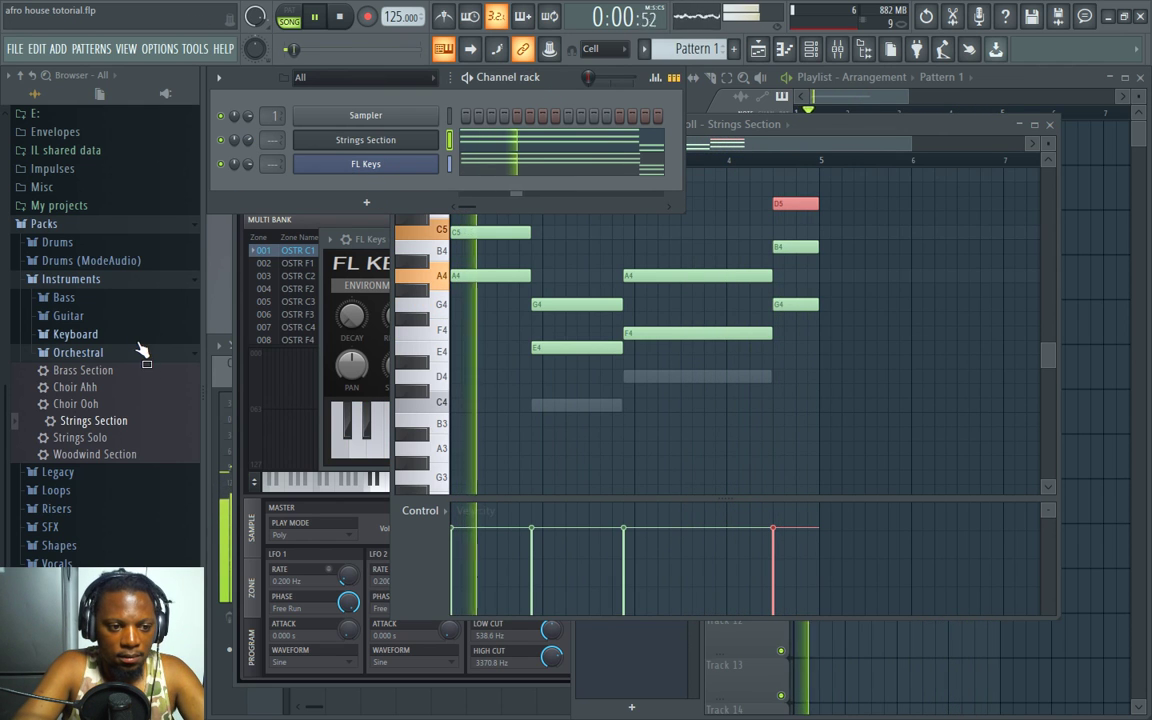
key(space)
right_click(150, 434)
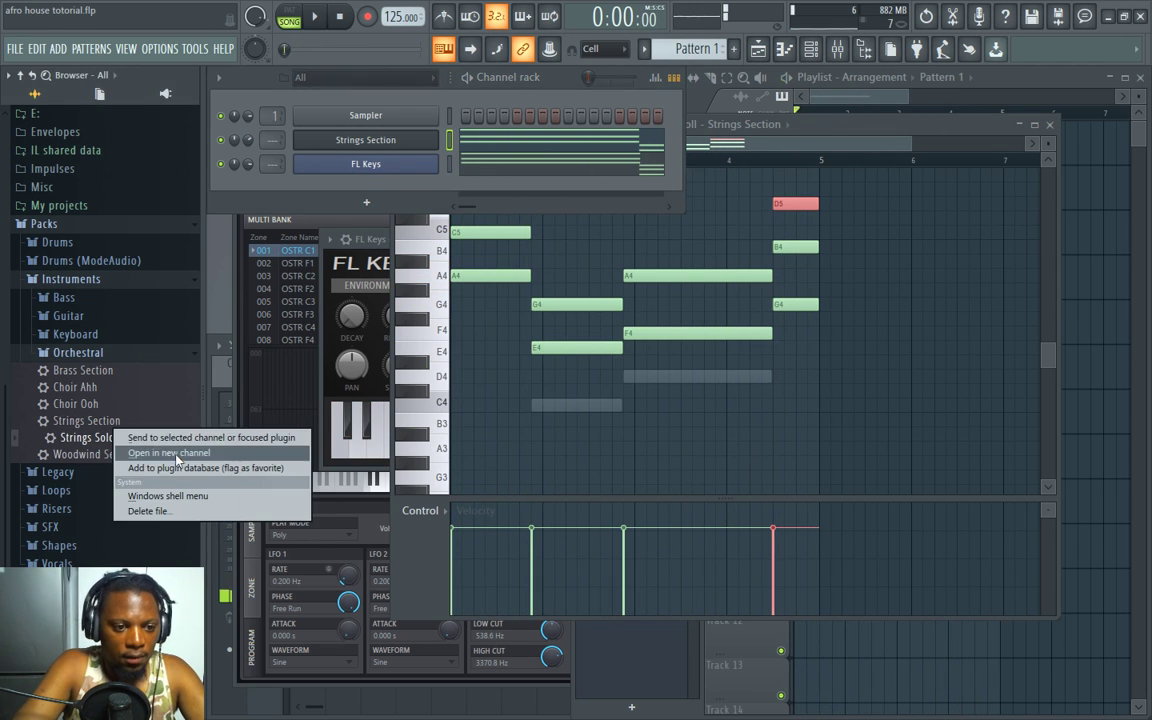
click(170, 452)
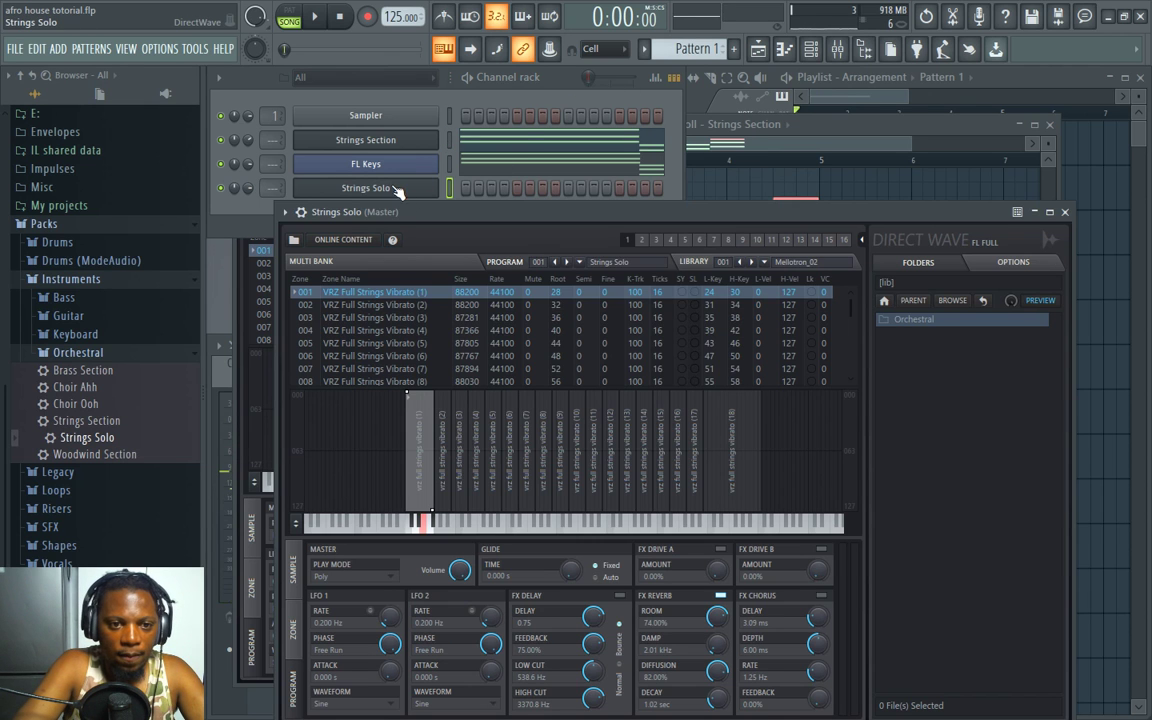
Step: Enter A4, E4, F4 and D4 in the Strings Solo piano roll, matching each note to its chord's ghost note length, while playing the pattern
right_click(397, 190)
click(468, 185)
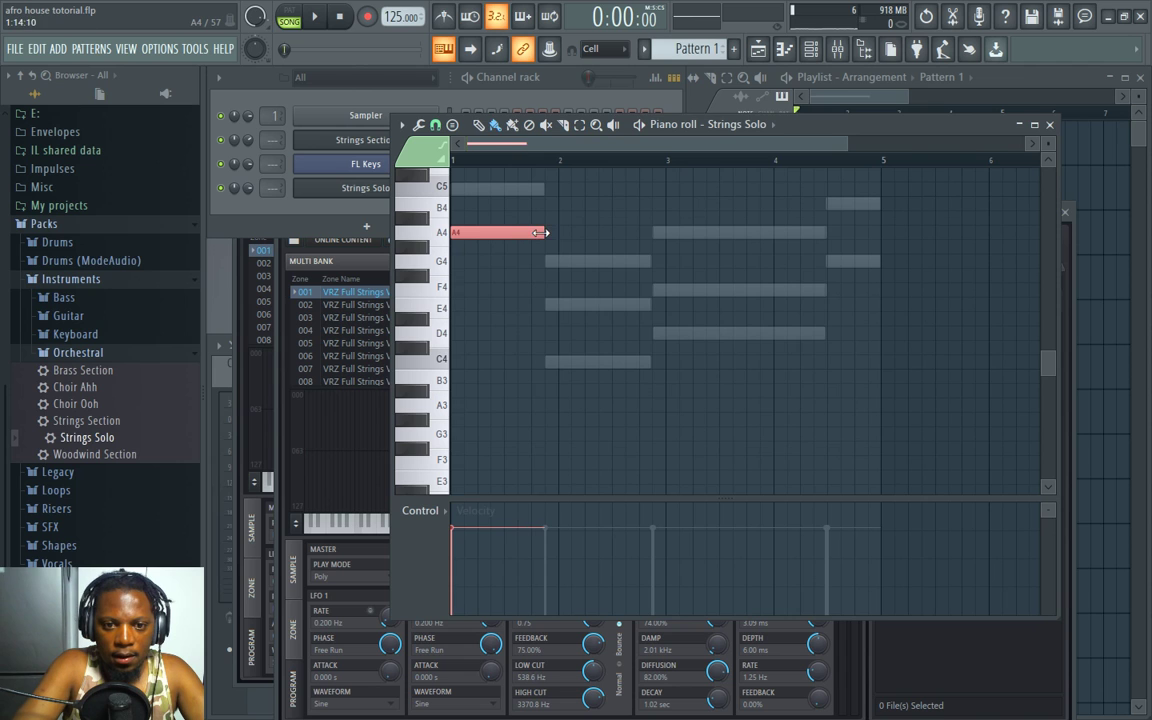
click(550, 305)
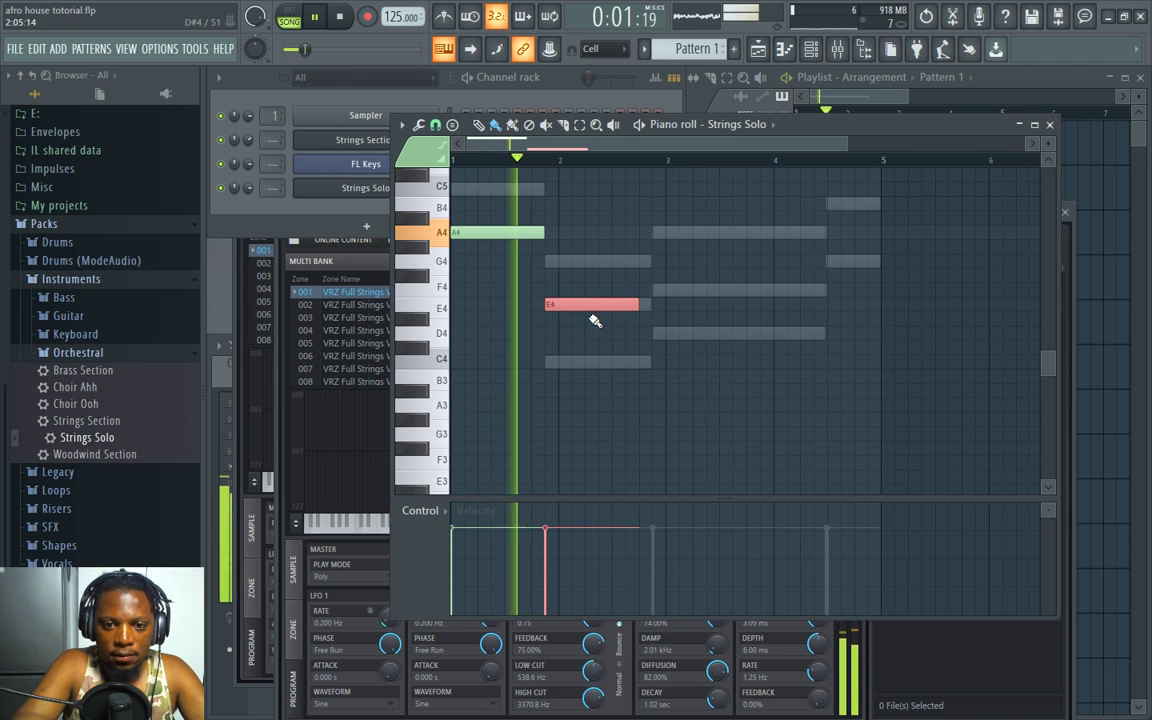
click(658, 290)
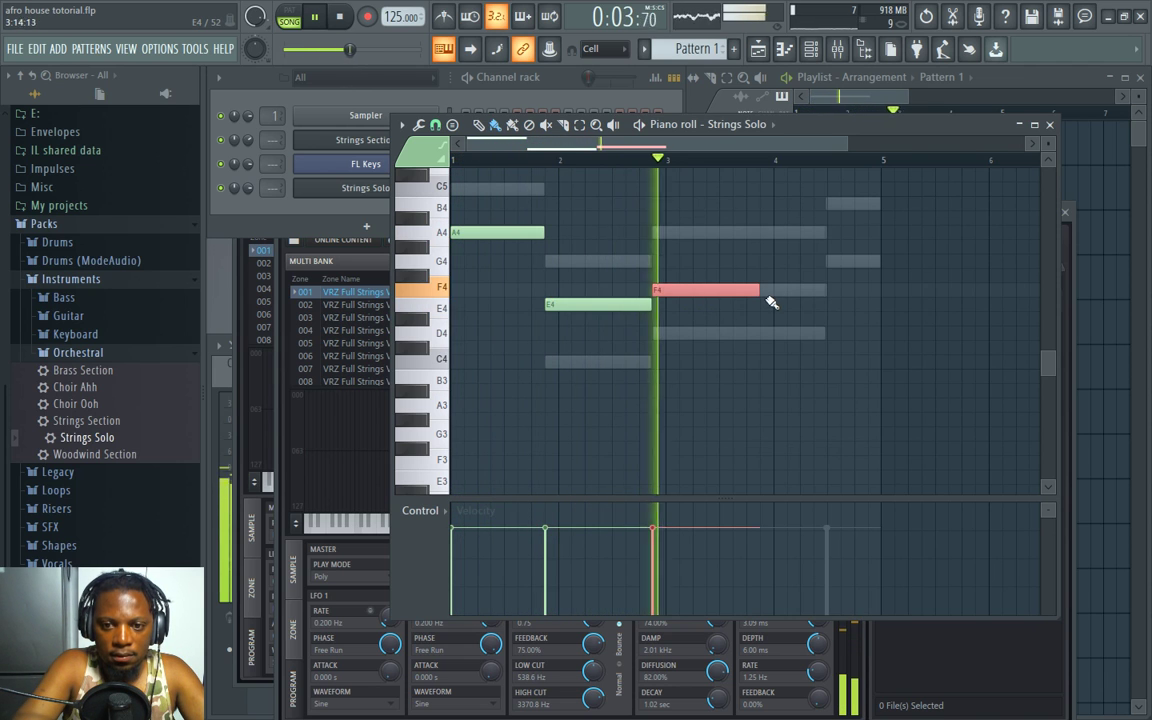
drag(760, 292, 826, 292)
click(832, 333)
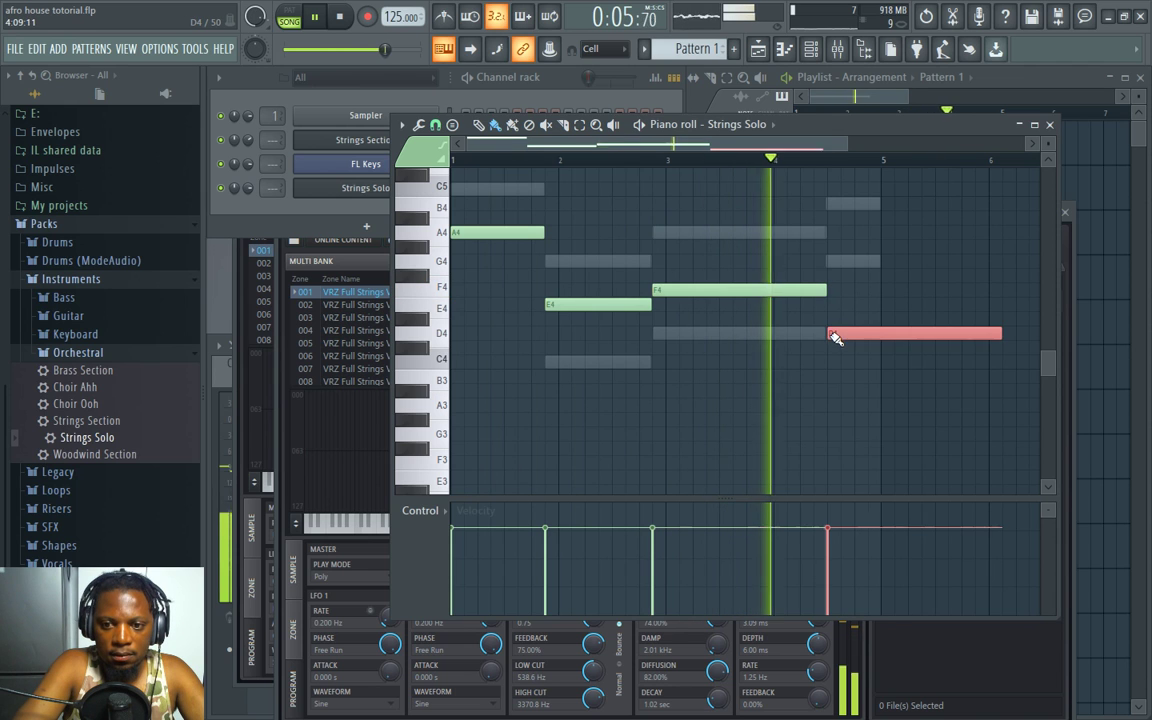
drag(1001, 340, 881, 334)
key(space)
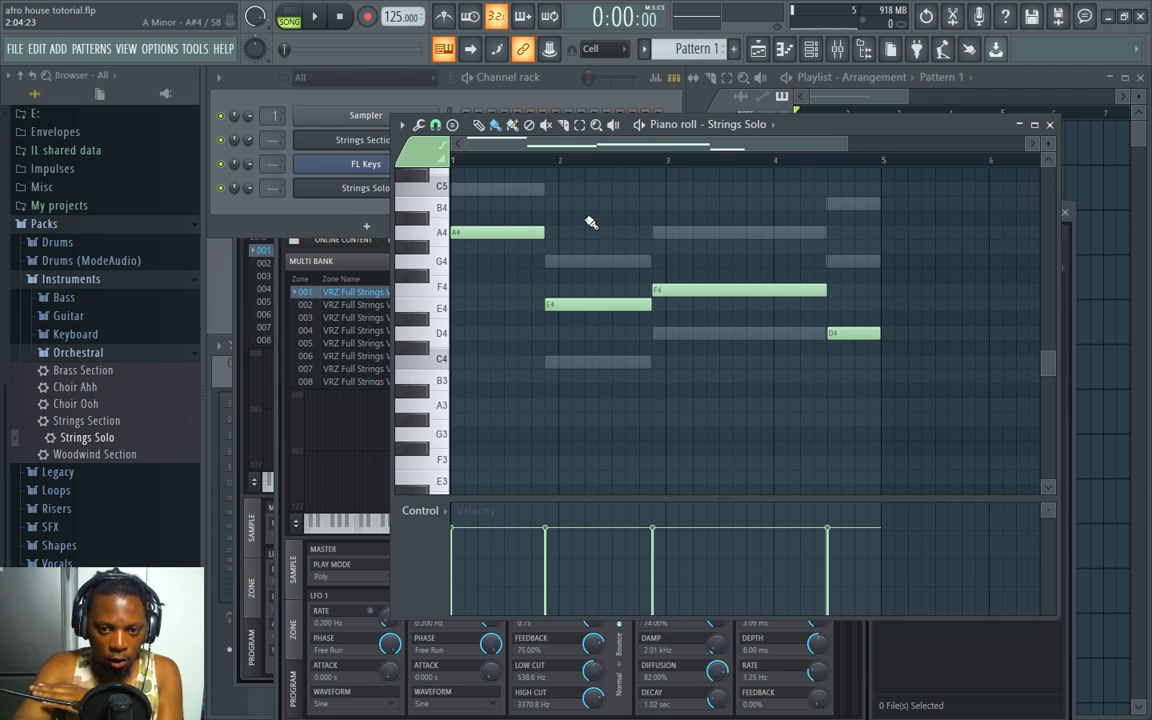
Step: Transpose the Strings Solo notes down two octaves to A2, E2, F2 and D2 and play the pattern
key(ctrl+Down)
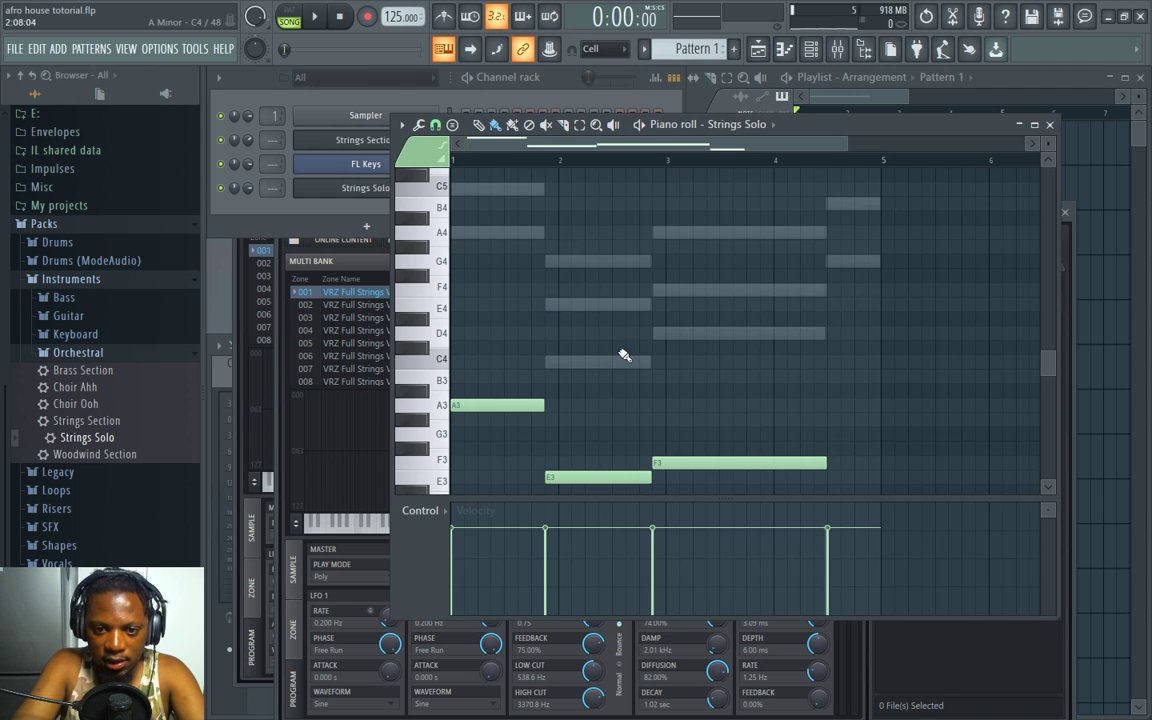
scroll(617, 315, down, 3)
key(space)
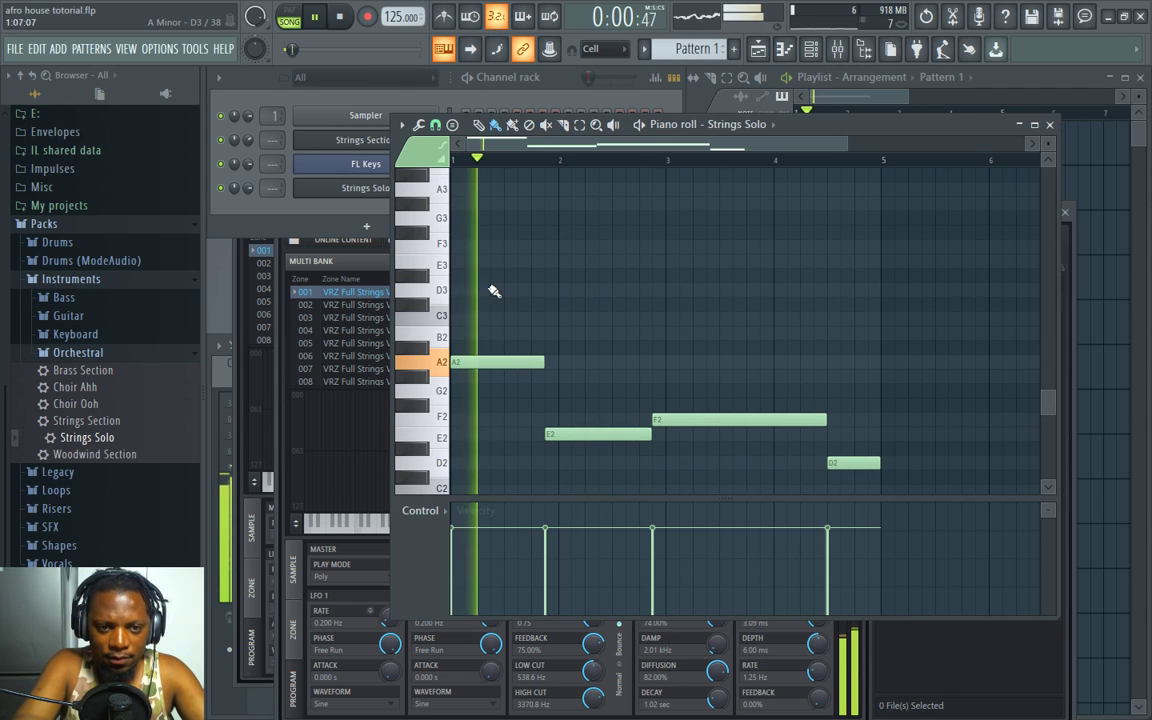
Step: Adjust the Strings Solo channel volume during playback and raise its notes one octave to A3, E3, F3 and D3
click(255, 193)
click(808, 136)
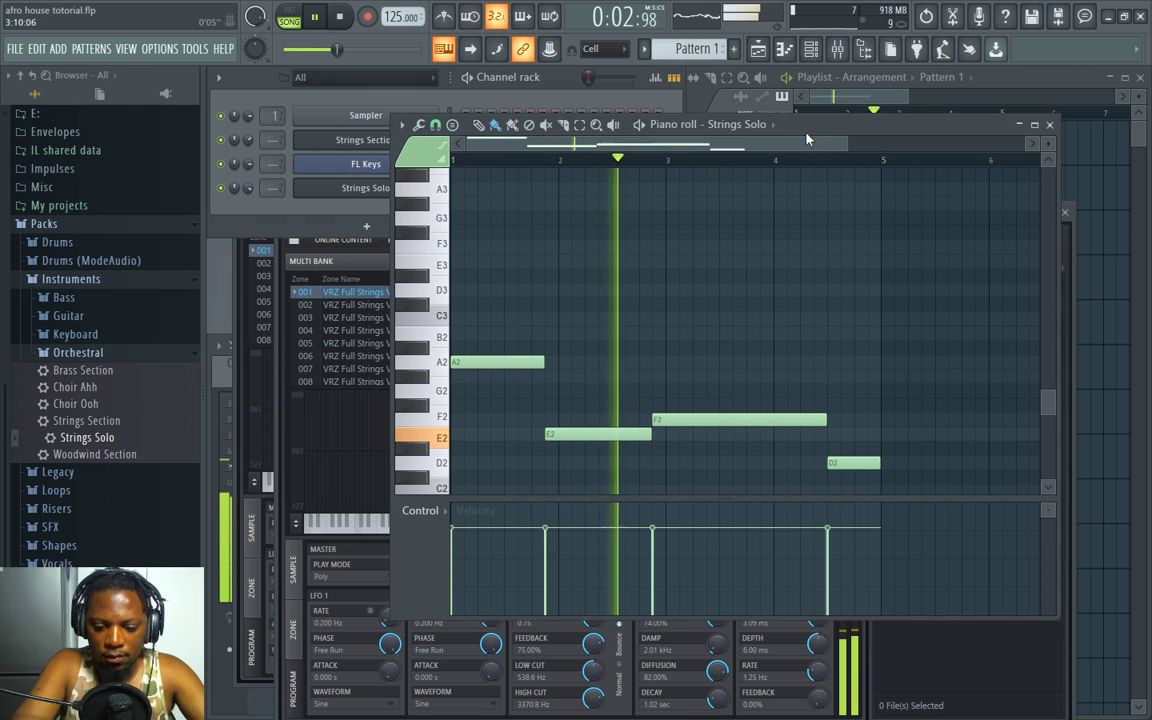
key(ctrl+Up)
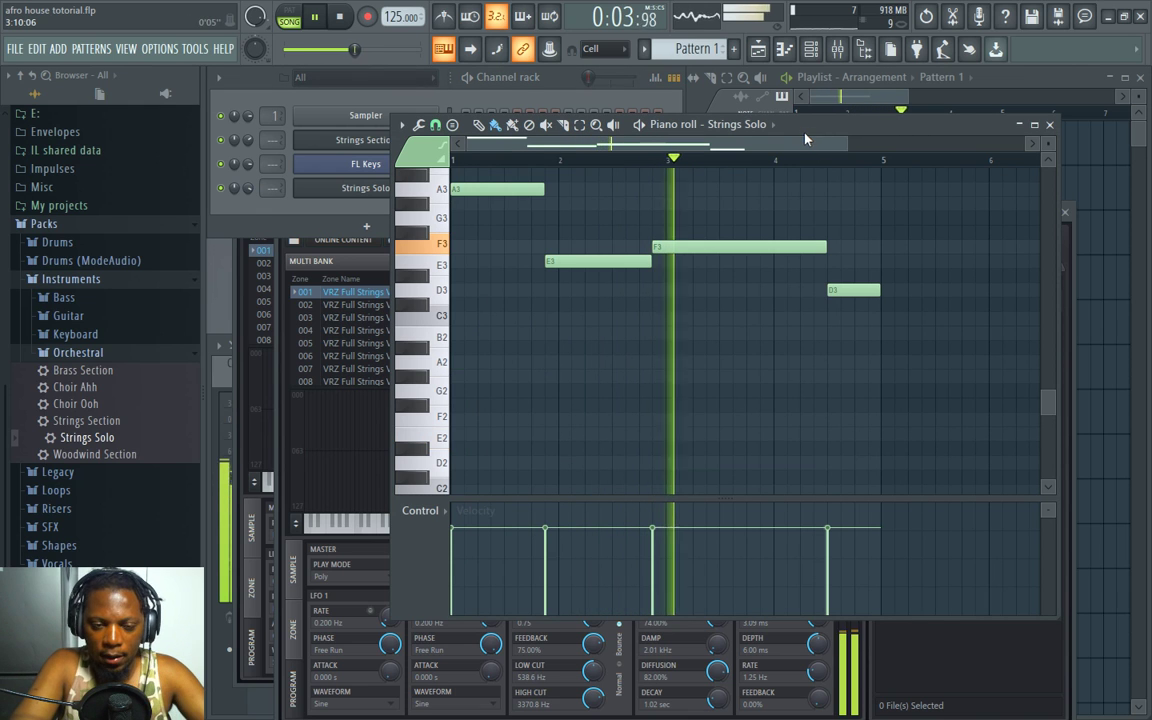
click(248, 188)
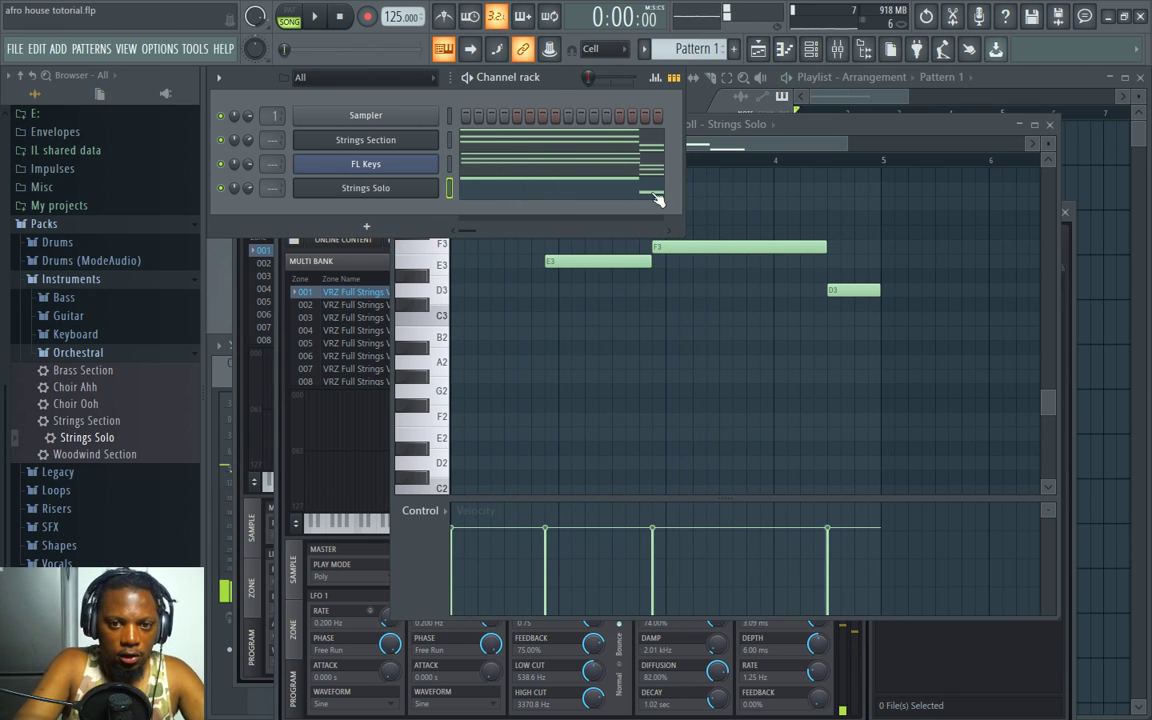
Step: Widen the channel rack and add a Purity channel with the GM Normal Xylophone preset
drag(685, 192, 1146, 181)
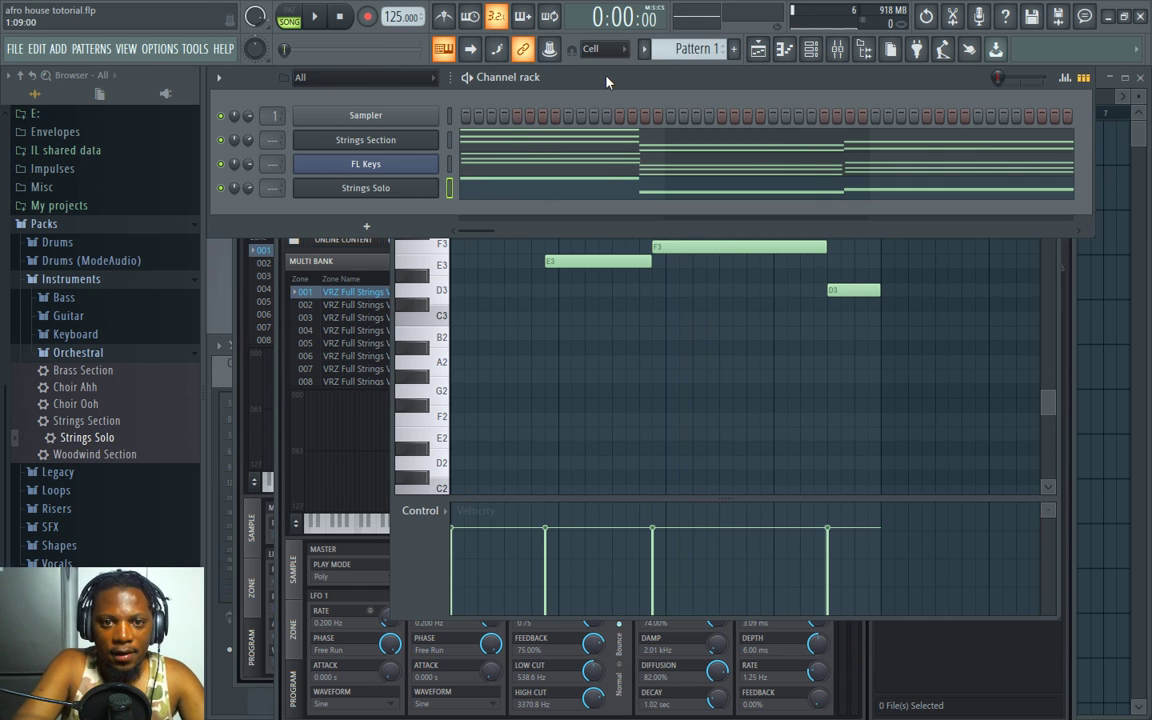
click(372, 225)
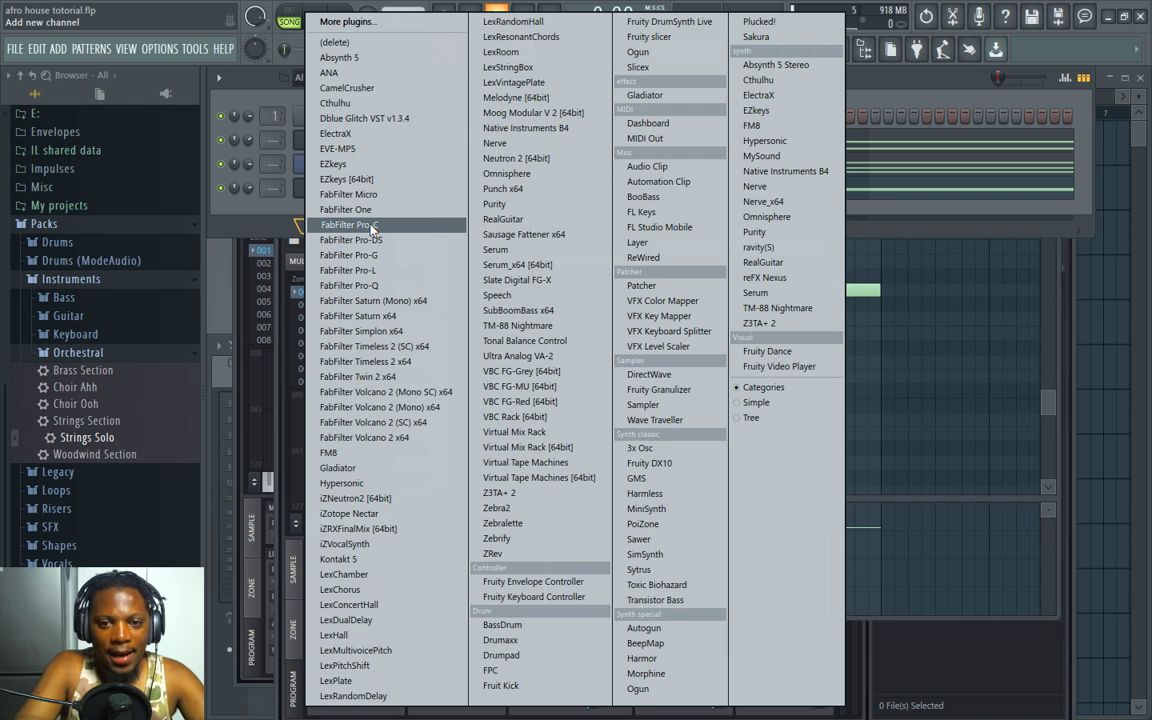
click(757, 236)
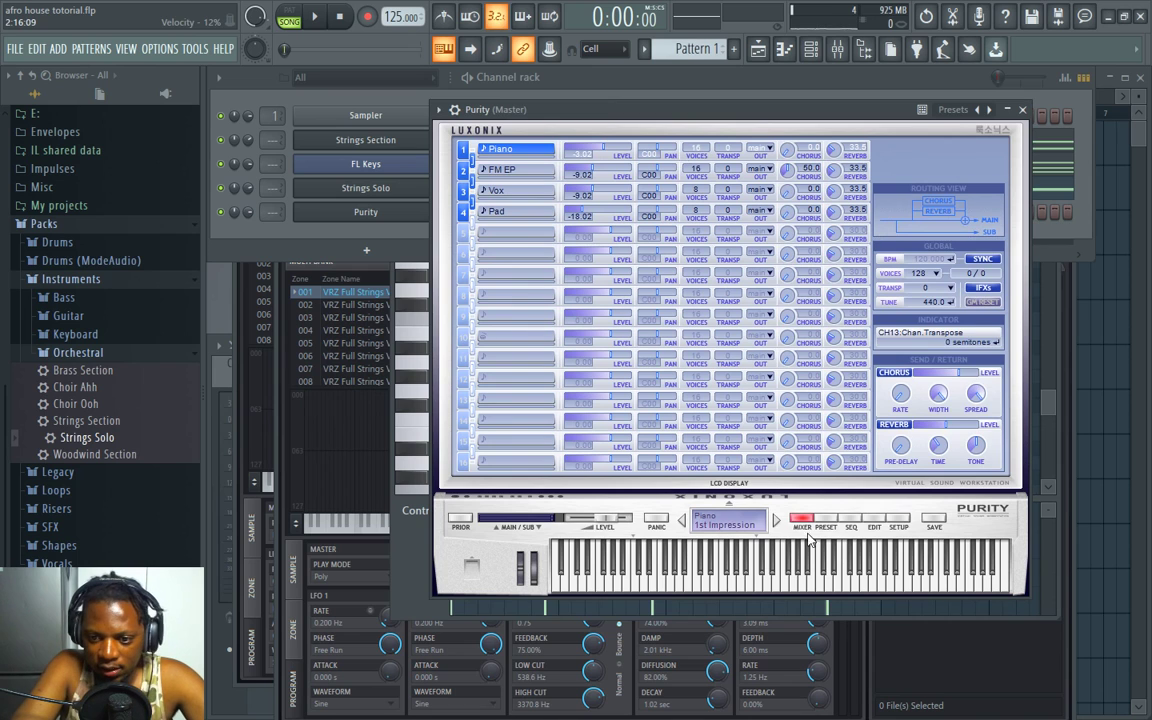
click(825, 518)
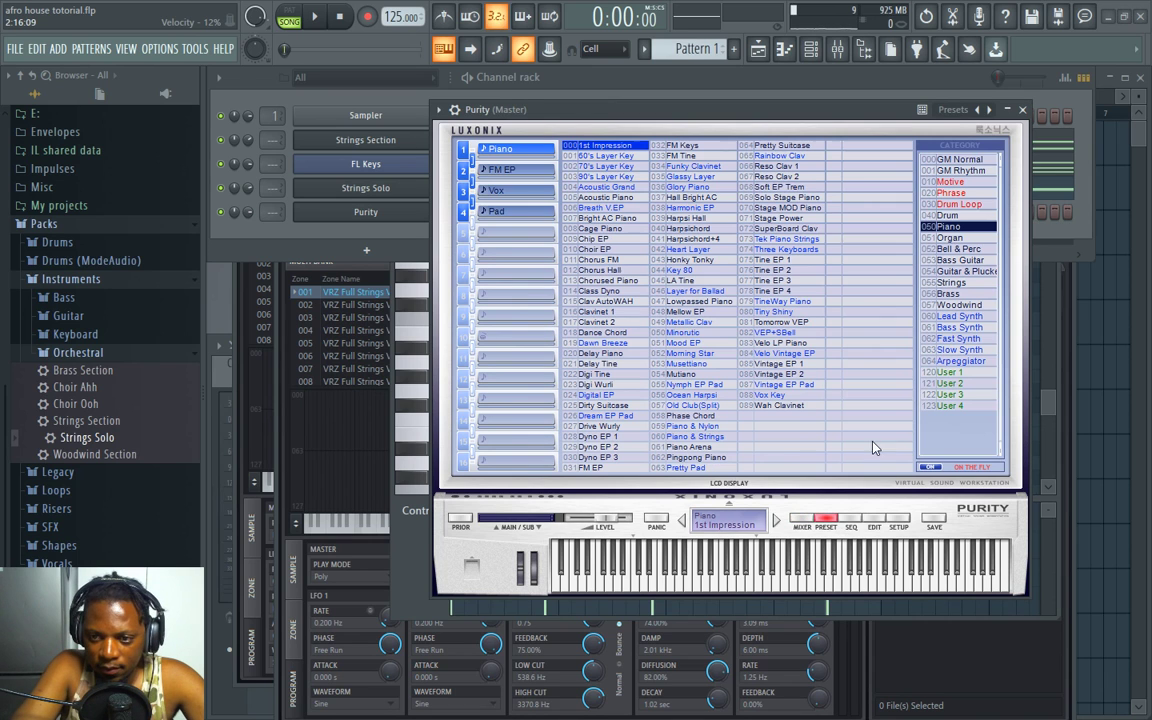
click(924, 160)
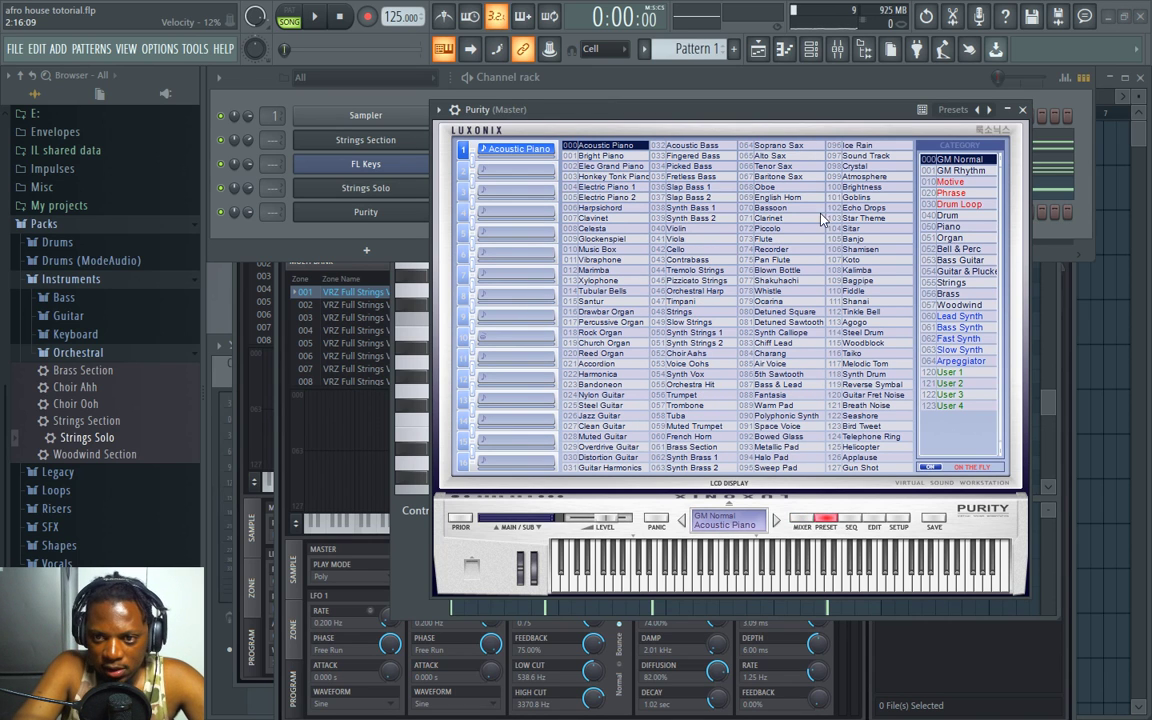
click(868, 271)
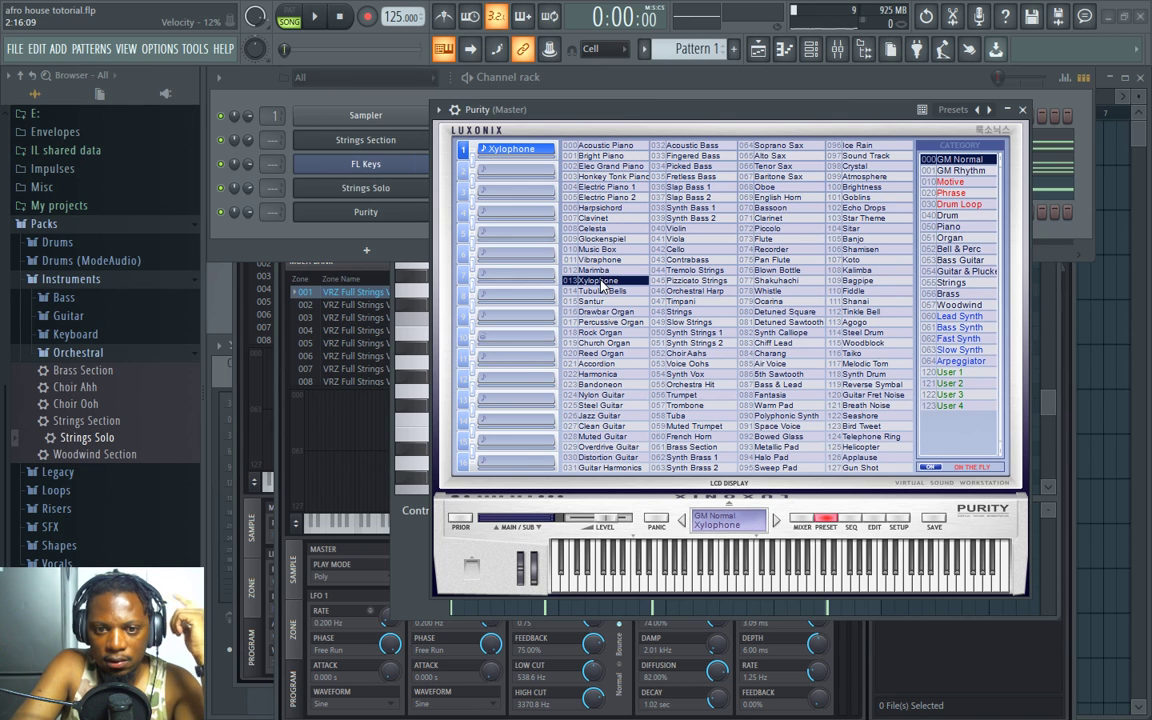
Step: Enter short A4, C5, C5 and E5 notes in the Purity piano roll, from the first chord to the second chord's start
right_click(360, 214)
click(490, 191)
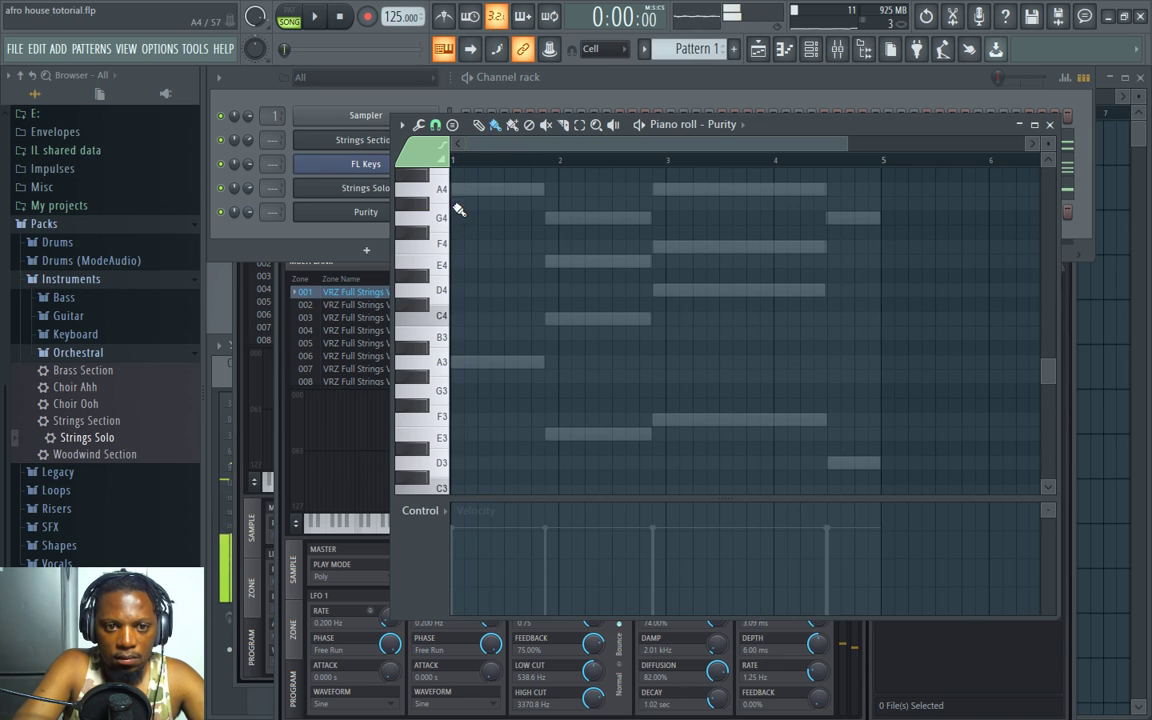
key(space)
scroll(458, 300, up, 3)
scroll(460, 168, up, 2)
key(space)
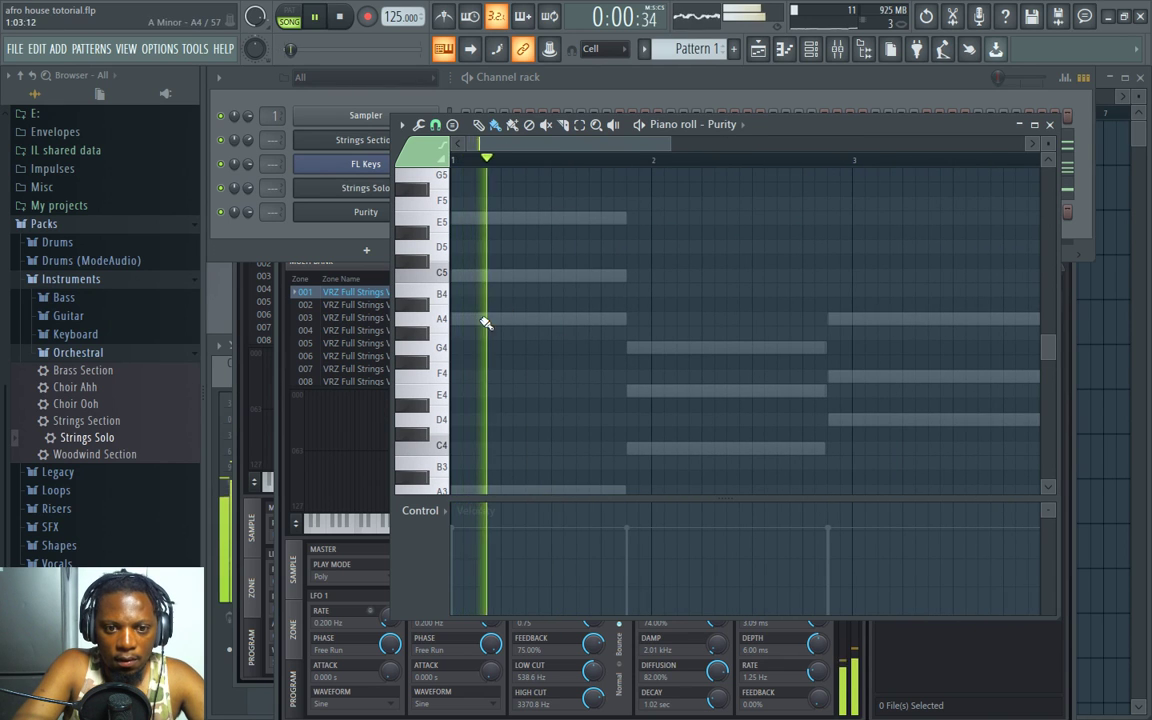
key(space)
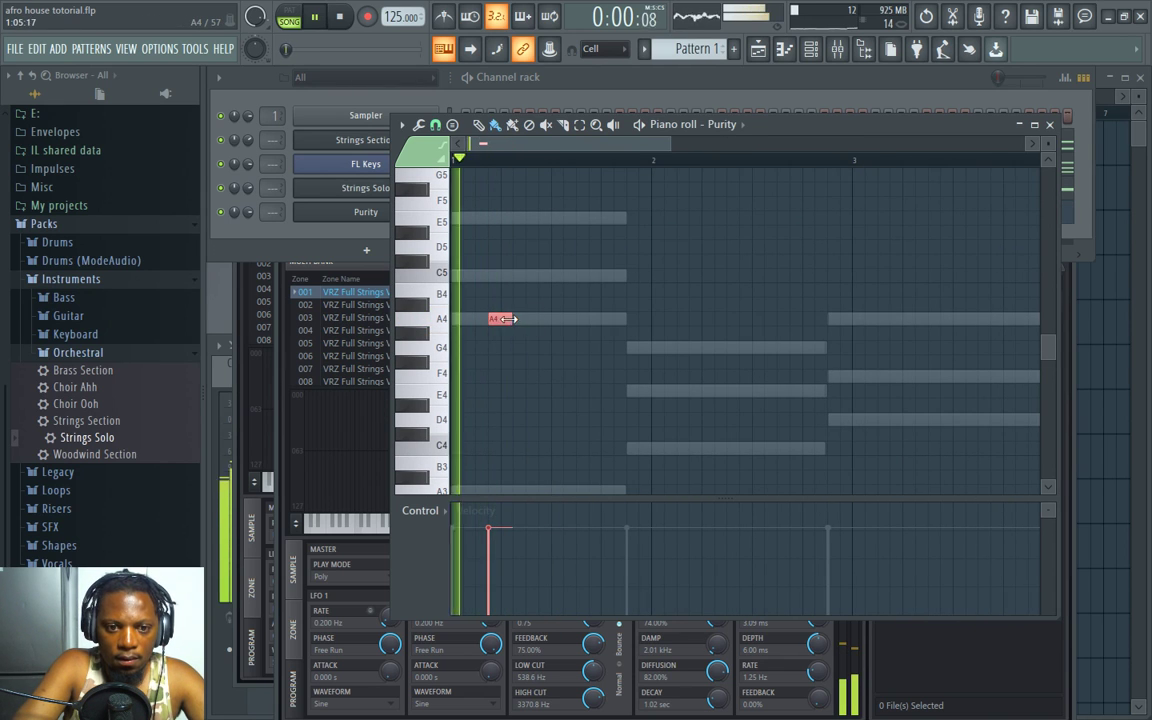
click(583, 275)
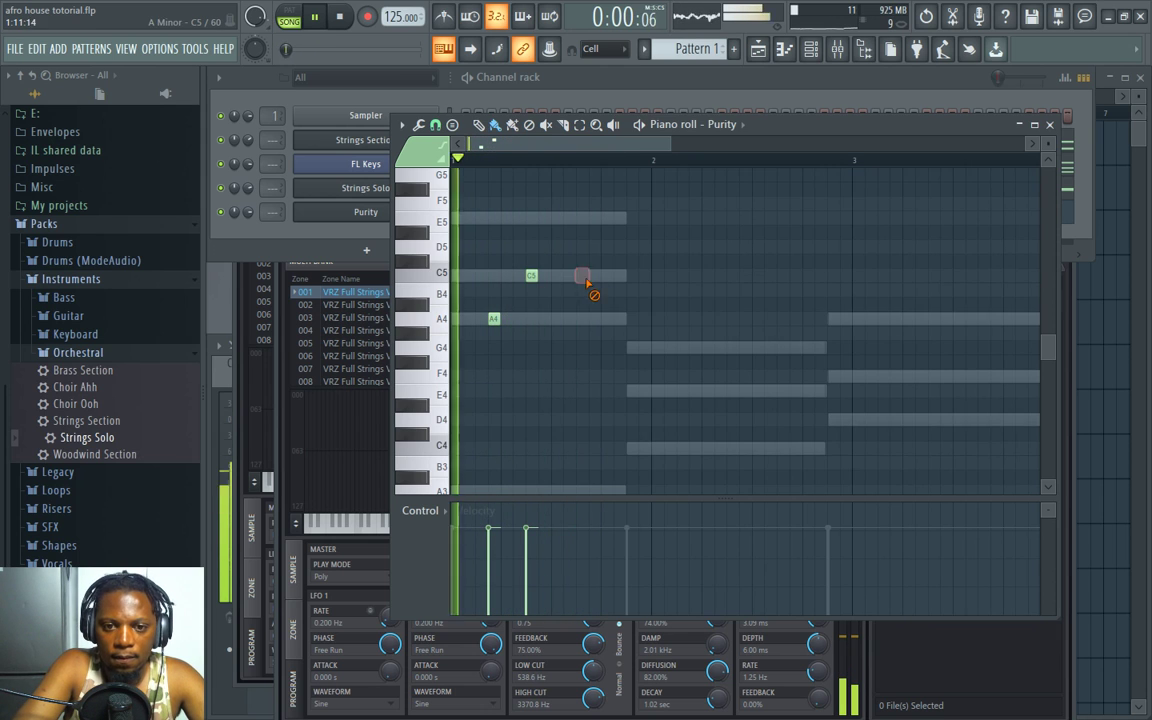
click(620, 219)
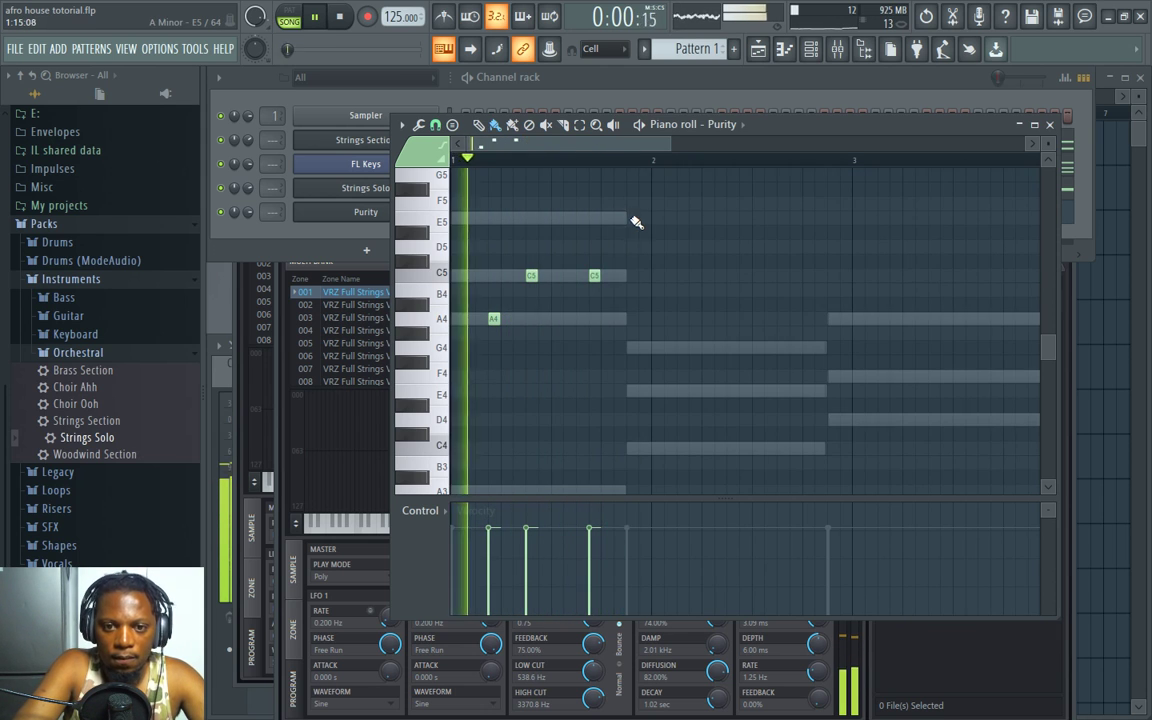
click(632, 219)
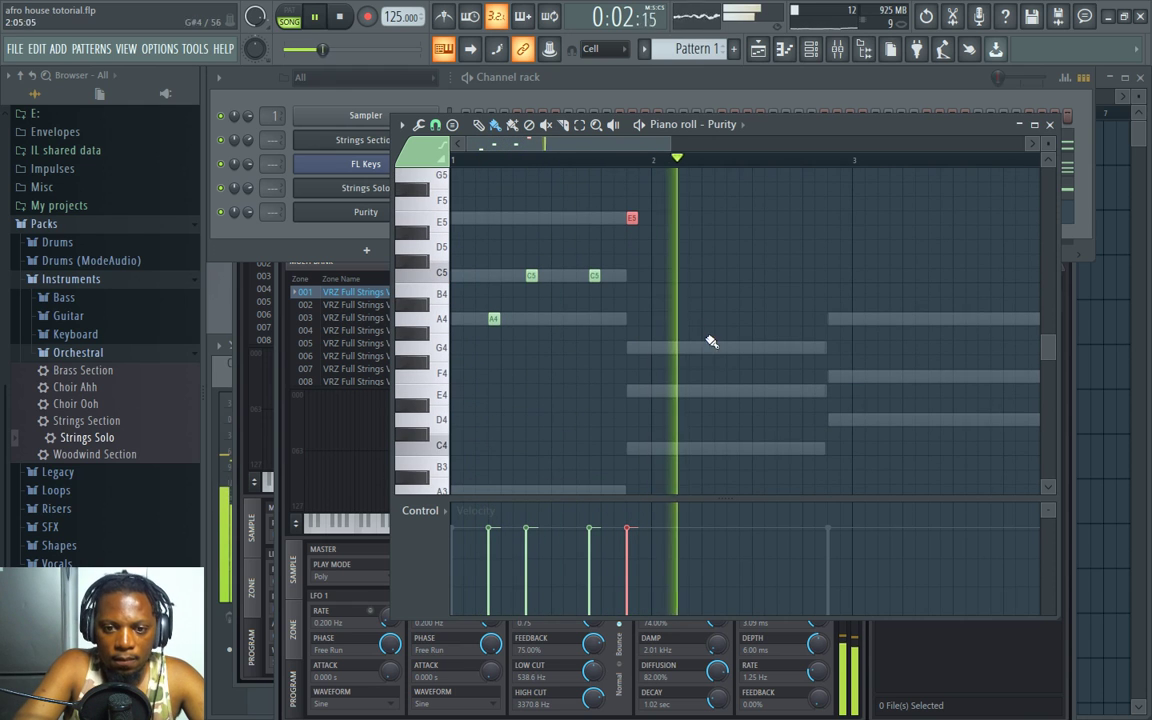
Step: Add short C4, E4, E4 and G4 xylophone notes over the second chord while the pattern plays
scroll(688, 412, down, 3)
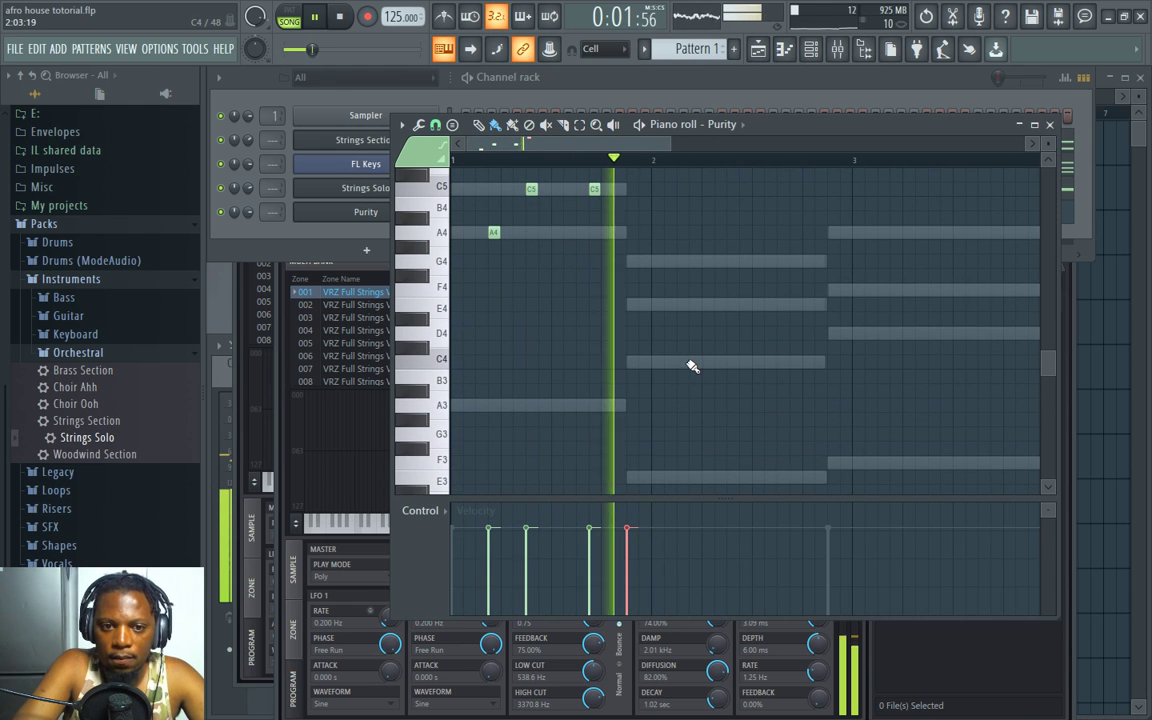
click(695, 362)
click(731, 305)
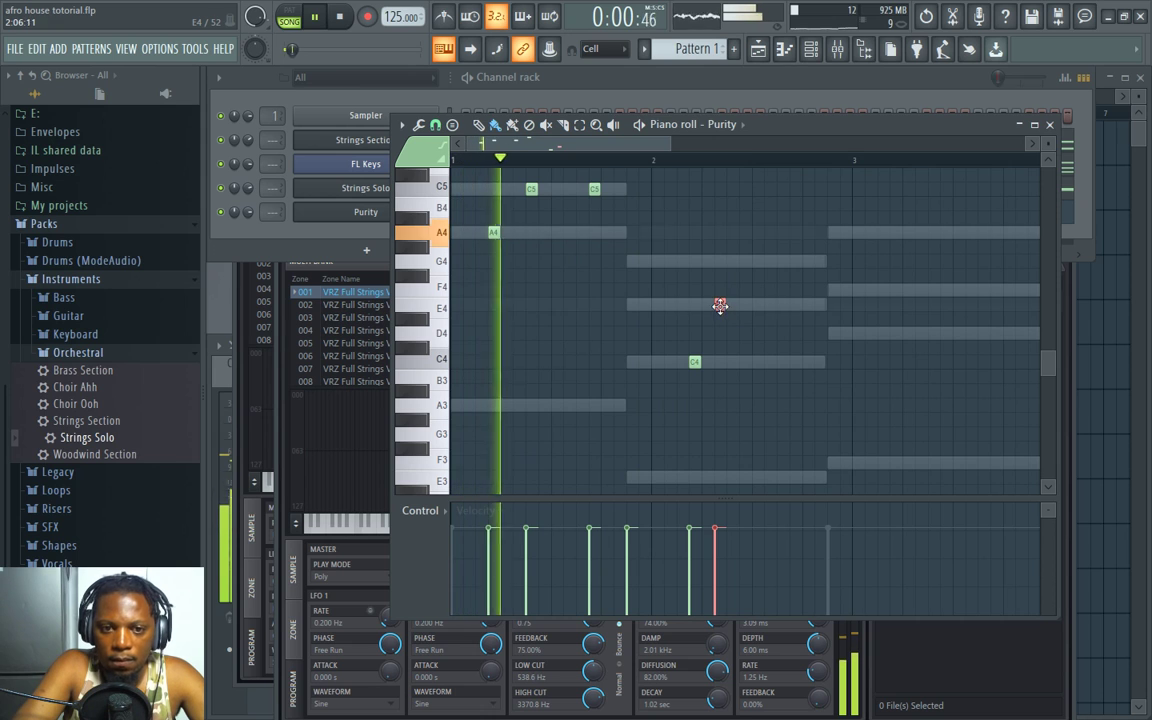
click(794, 305)
click(822, 261)
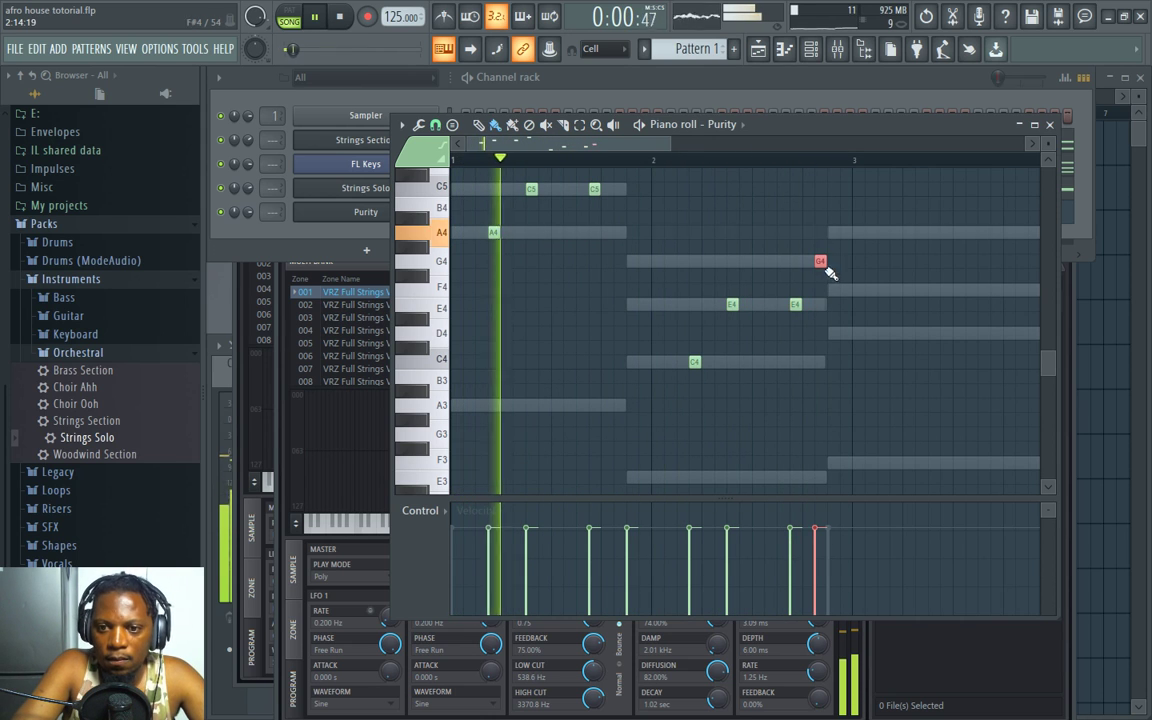
Step: Replace the G4 with a short A4 at the third chord's start, and add D4, F4 and another A4 over that chord
drag(590, 145, 684, 153)
key(space)
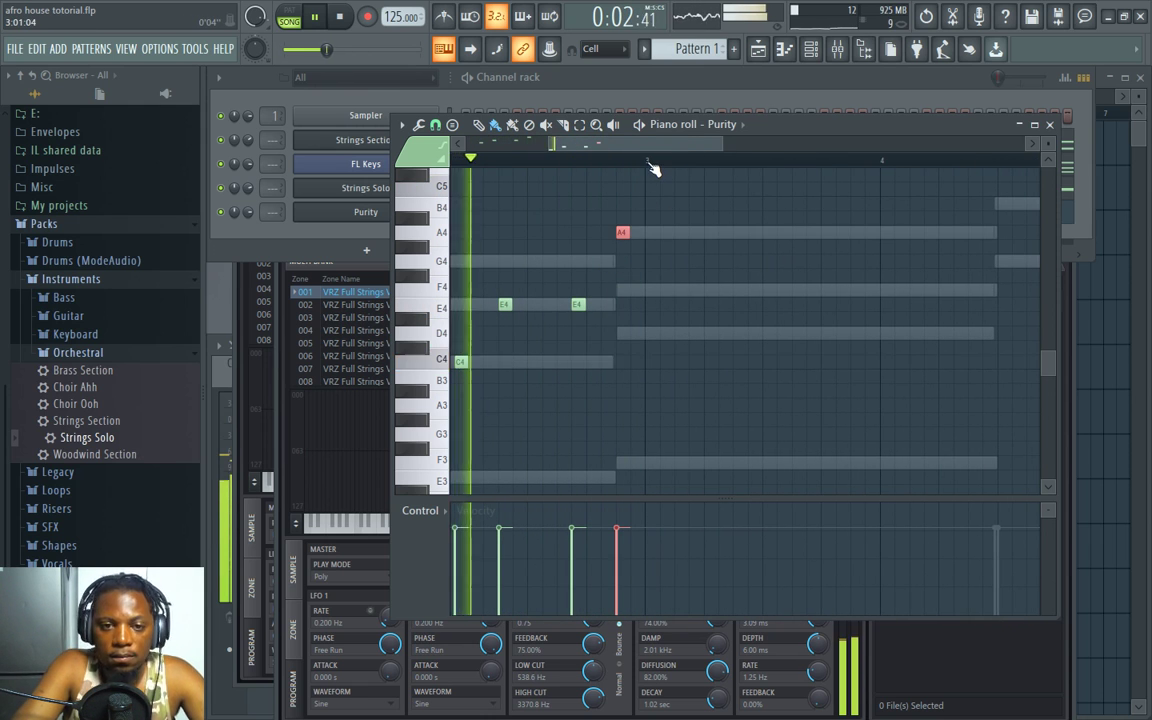
key(space)
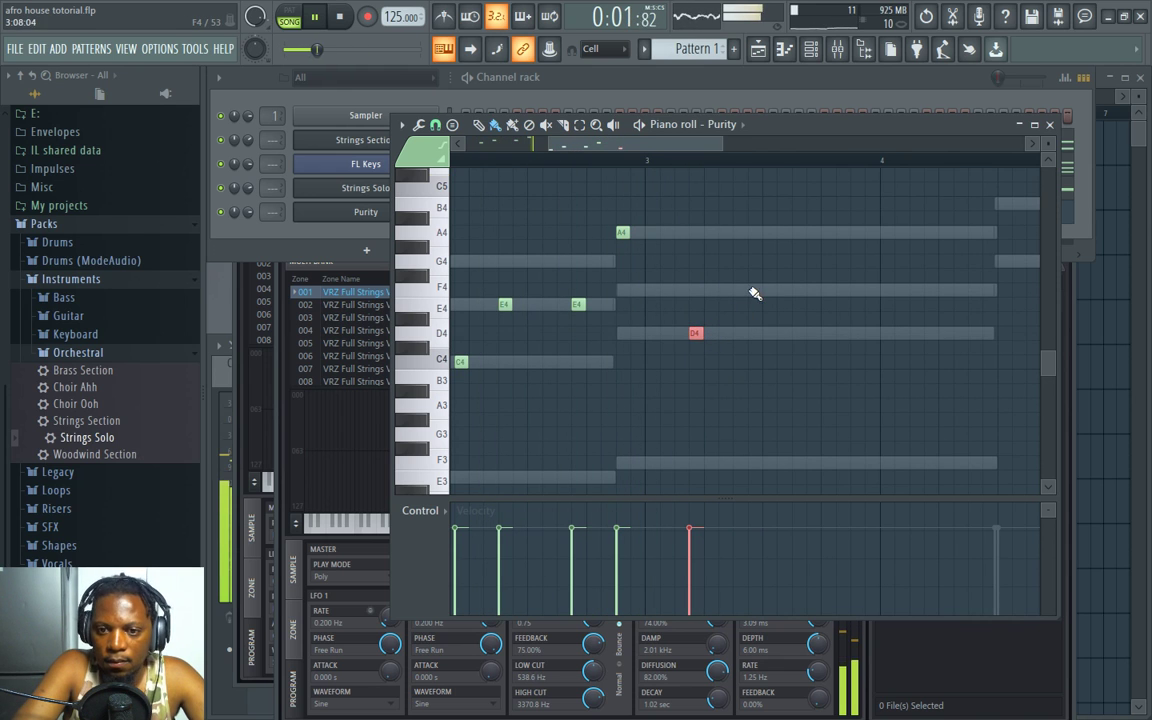
click(790, 232)
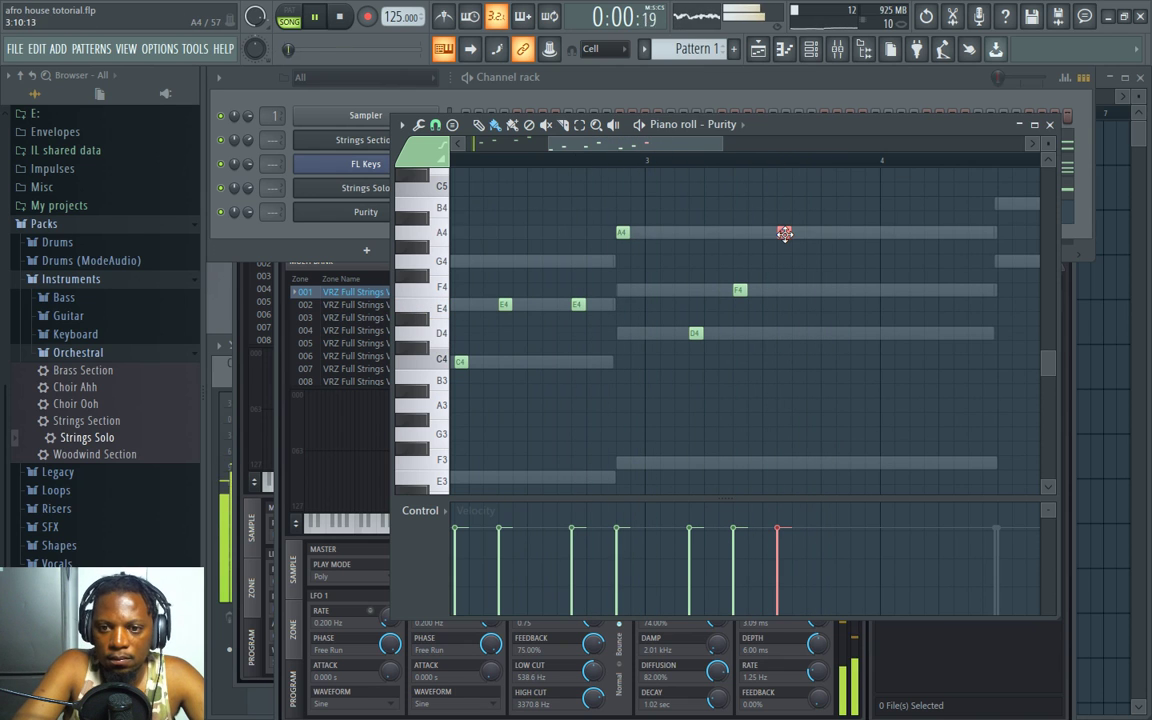
Step: Review the Purity pattern in the channel rack and remove the second A4 over the third chord
scroll(683, 174, down, 2)
key(F6)
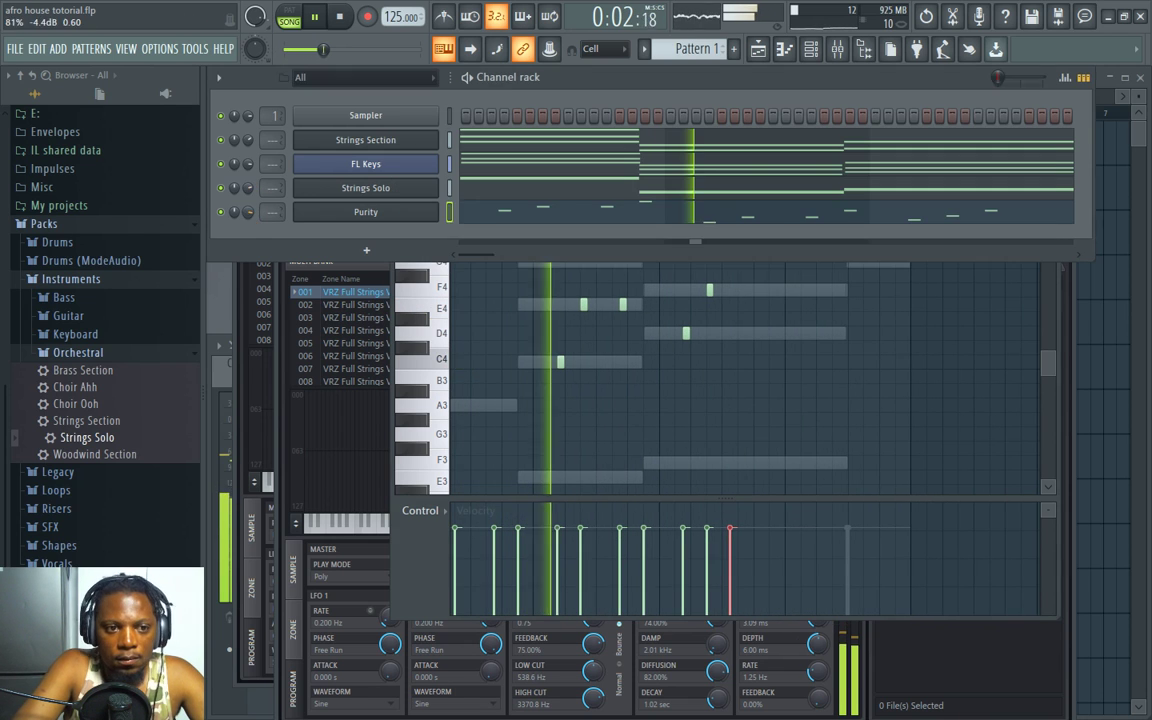
click(735, 207)
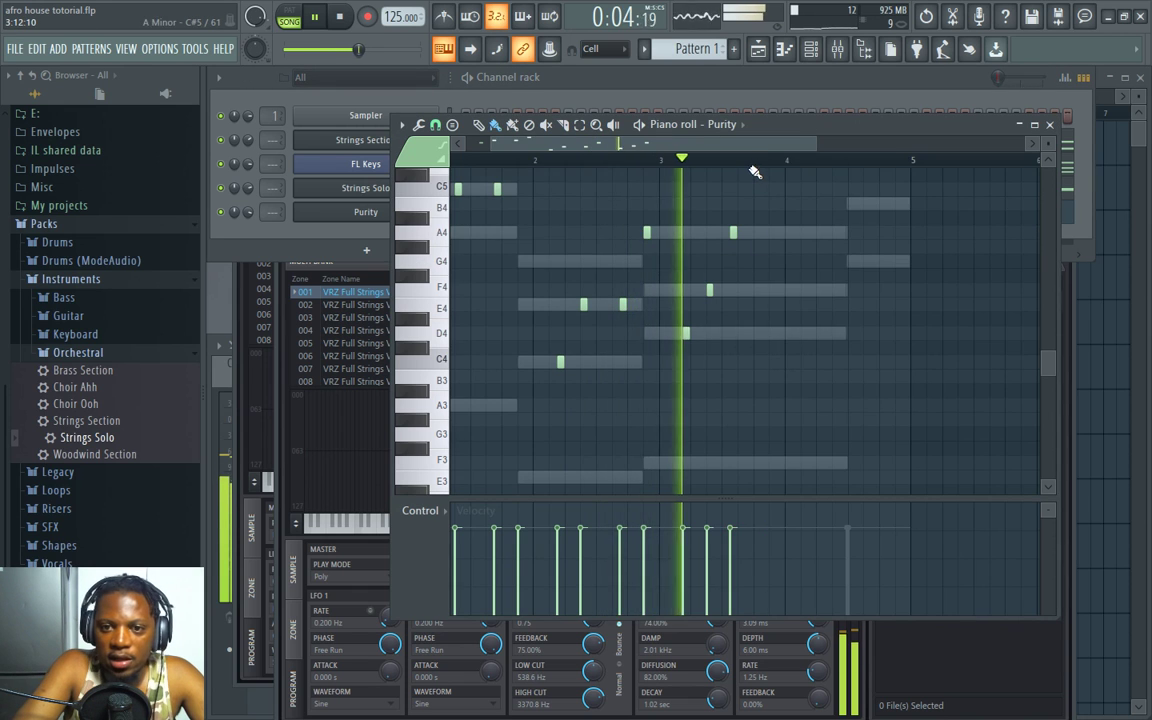
click(615, 167)
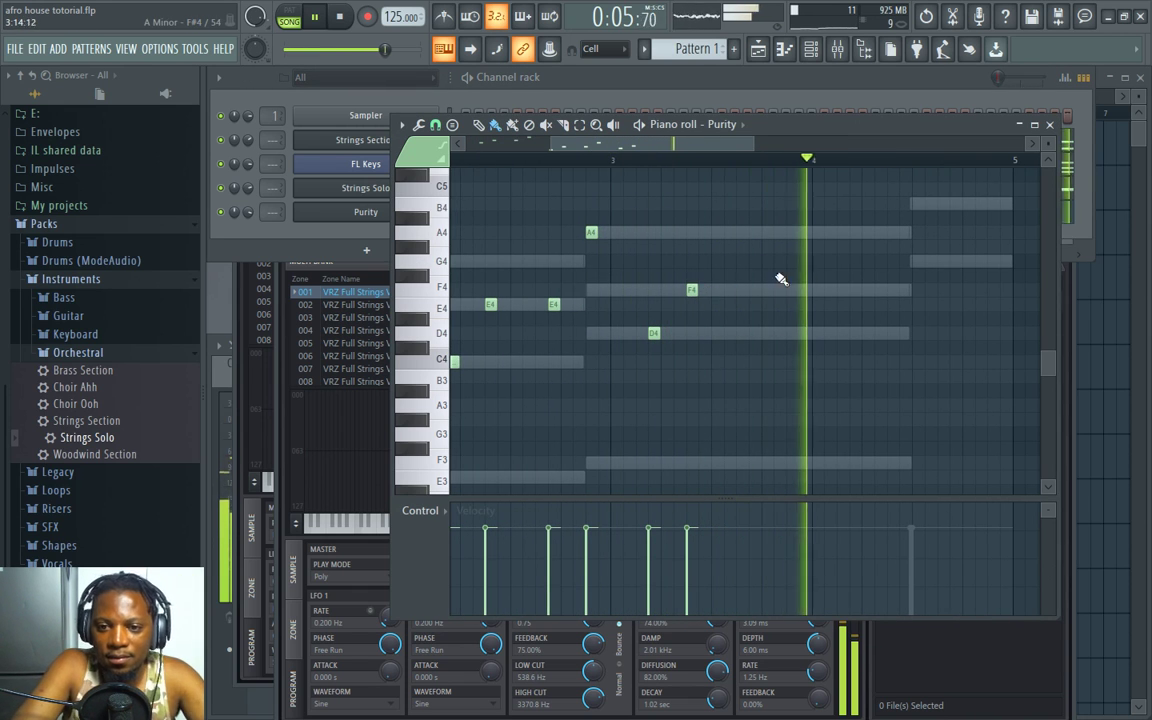
Step: Add a second short F4 over the third chord in the Purity piano roll and align it late in bar 3
key(space)
scroll(609, 178, down, 3)
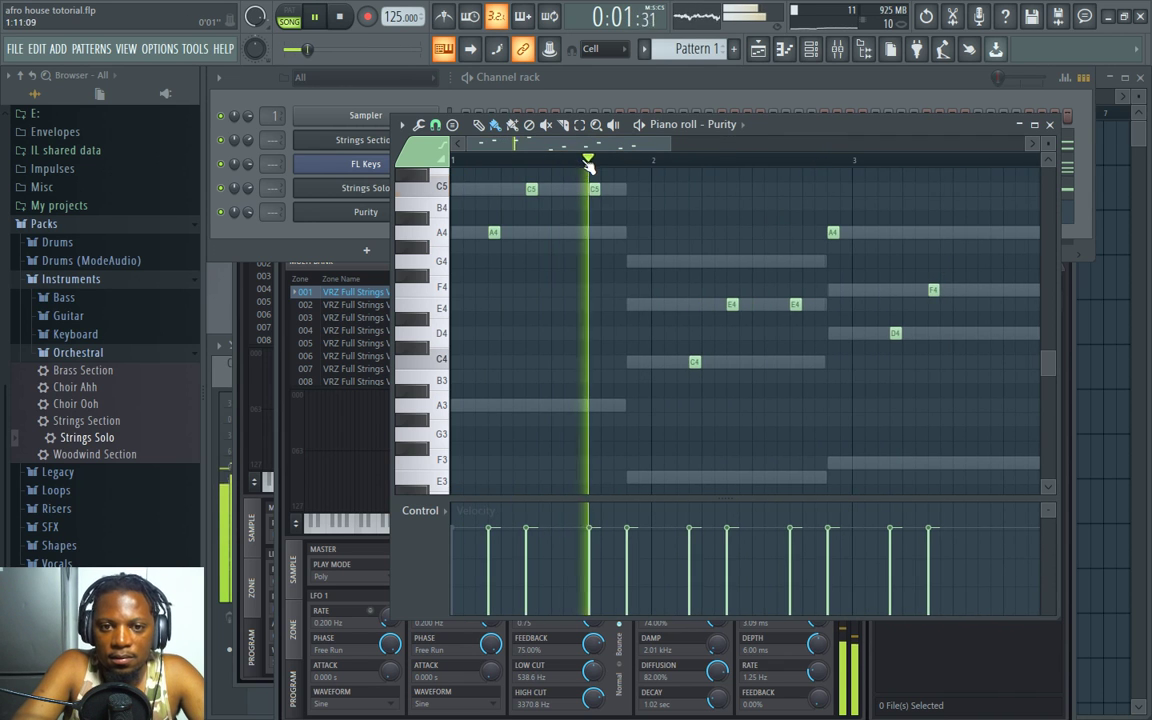
scroll(738, 172, up, 2)
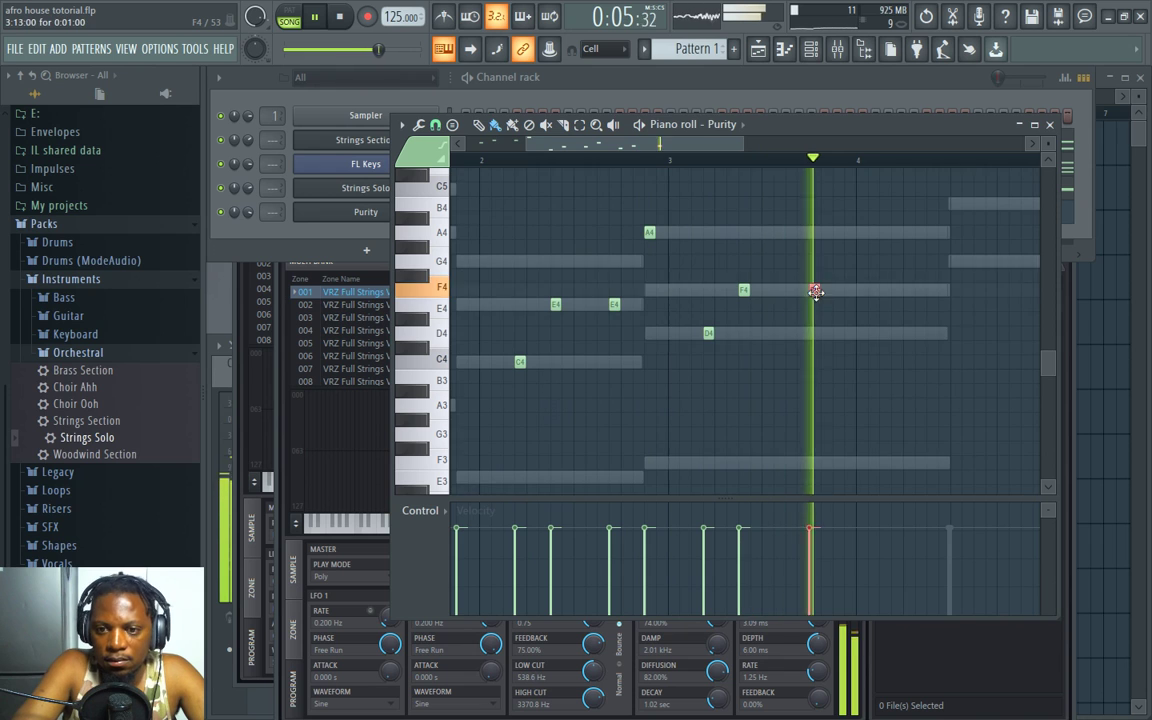
key(space)
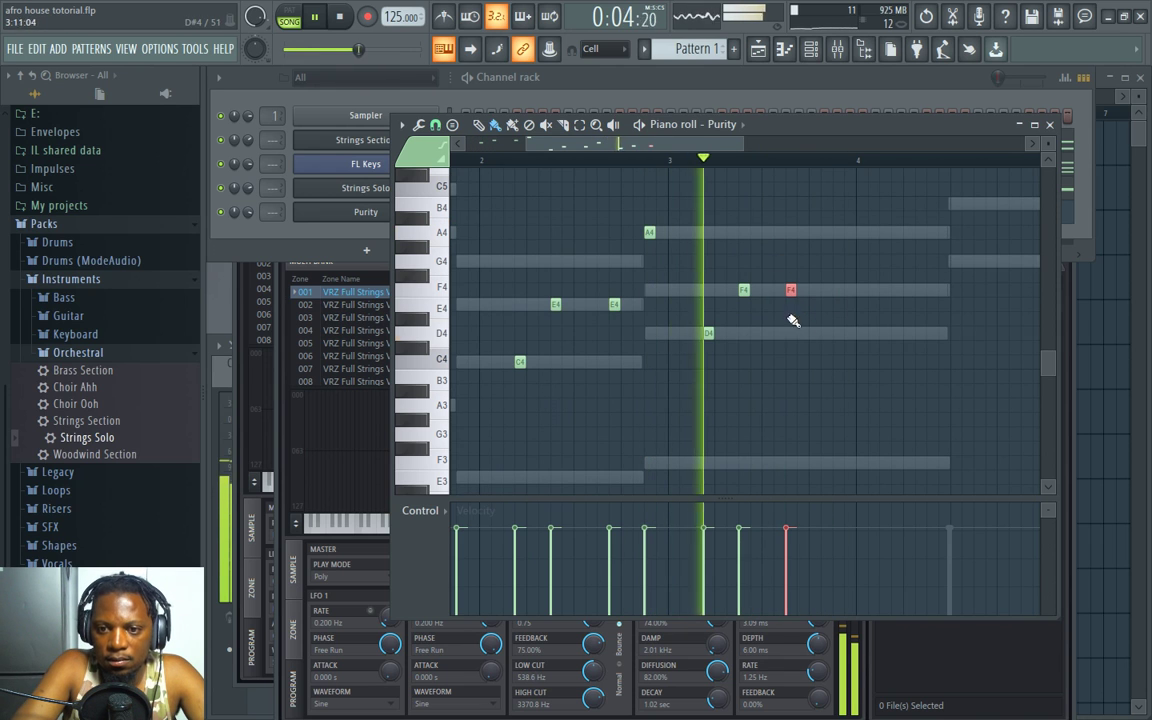
drag(790, 290, 813, 291)
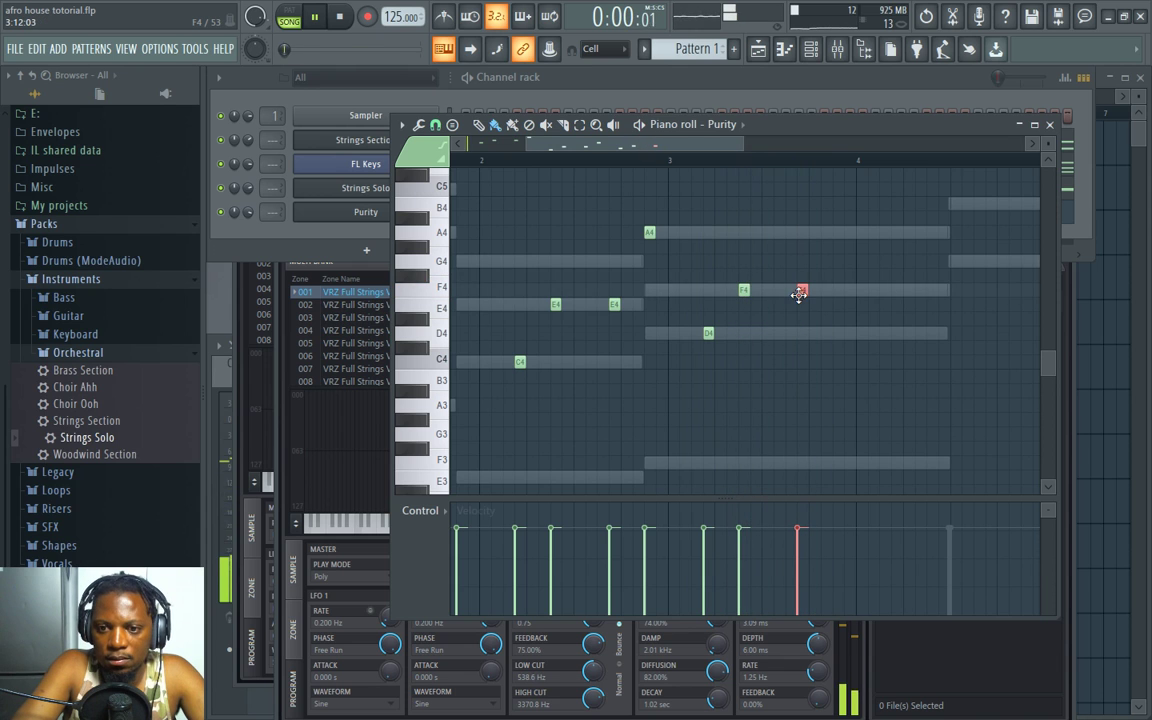
click(698, 175)
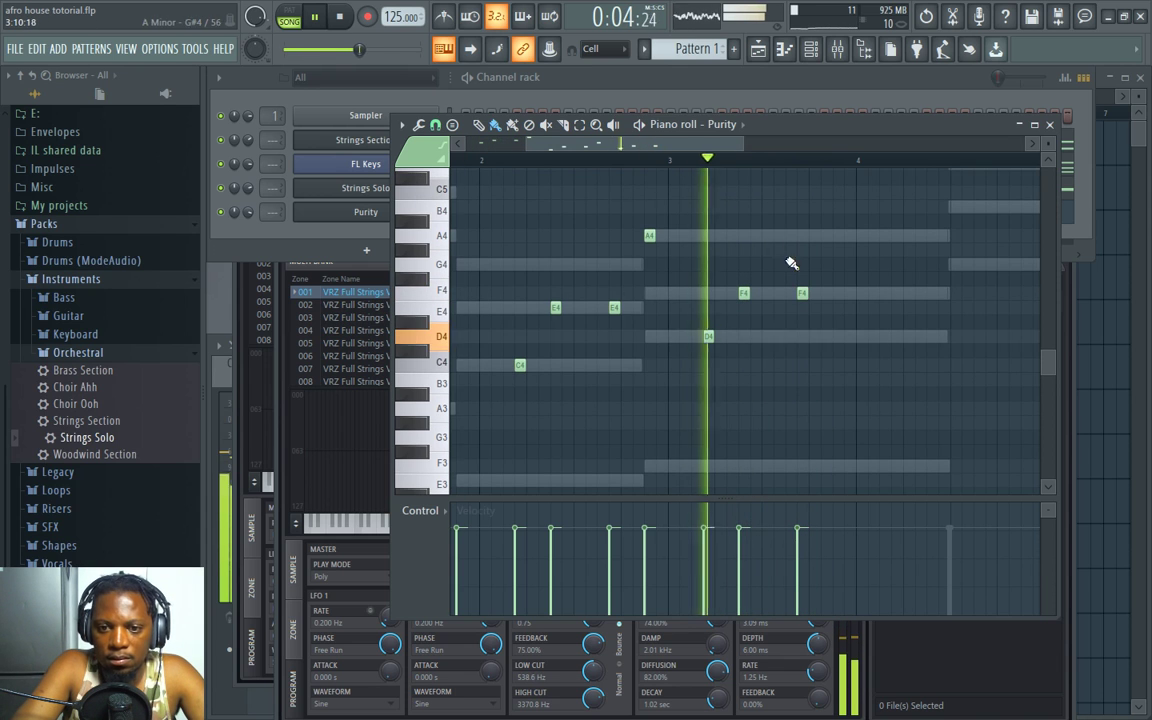
Step: Add short A4, D4 and F4 notes over the rest of the third chord, and G4 and B4 over the last chord
click(828, 235)
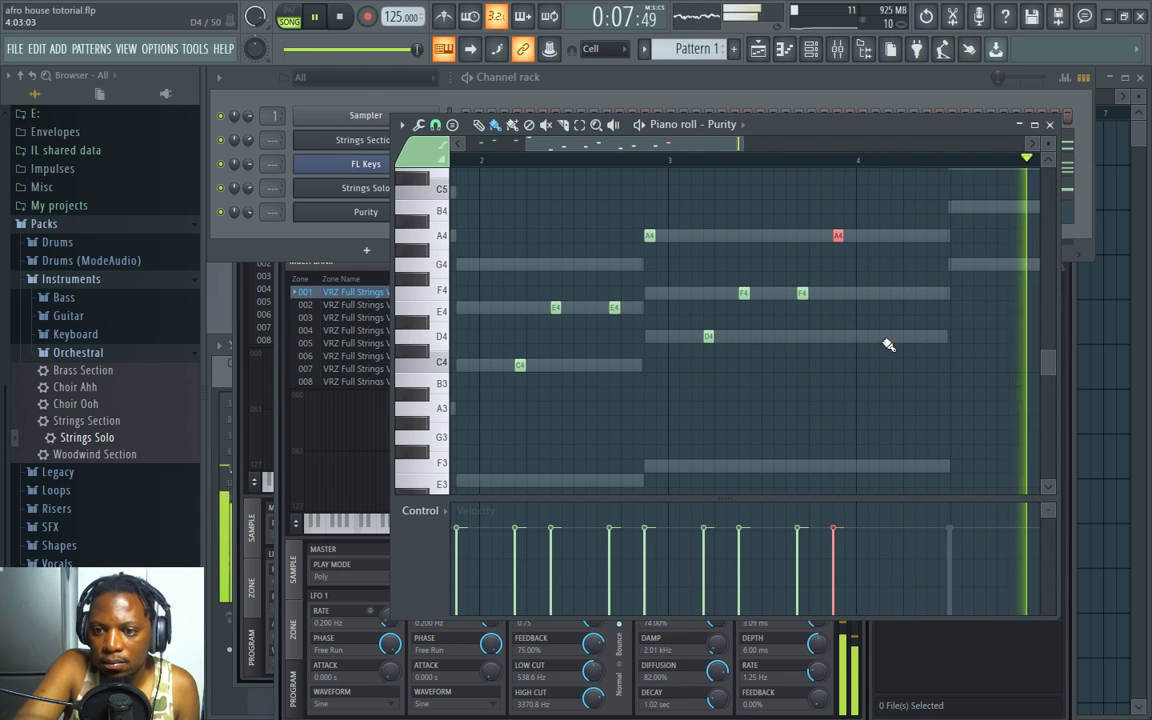
click(922, 293)
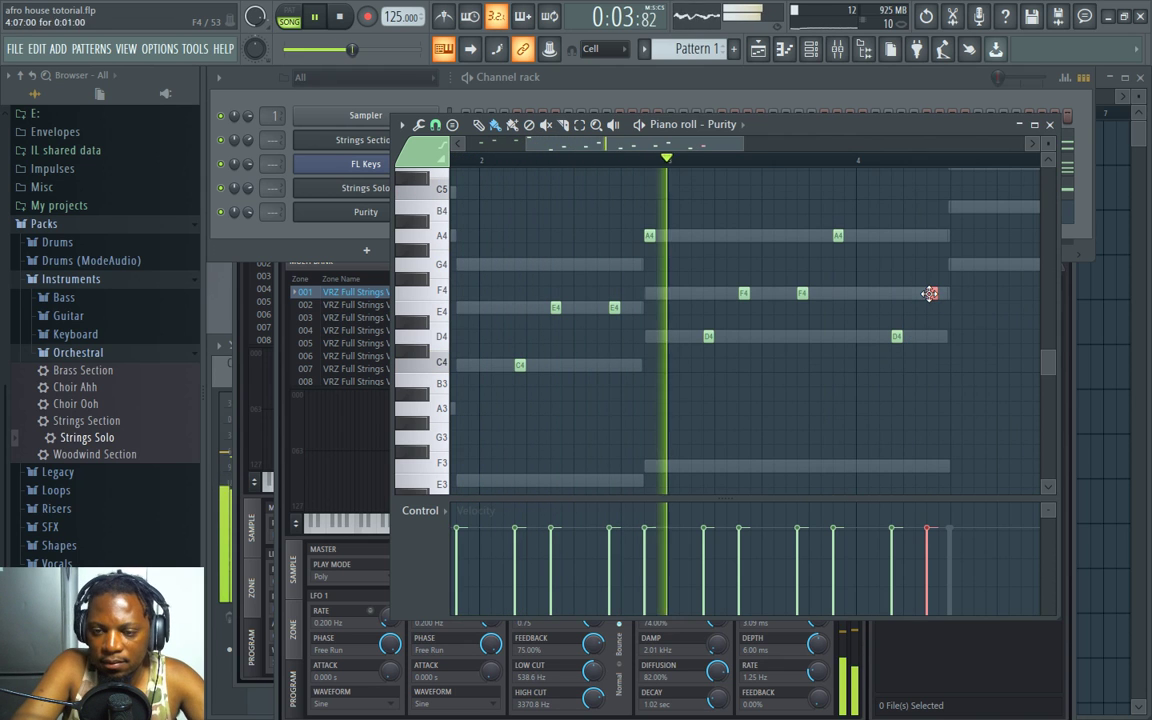
drag(576, 141, 653, 142)
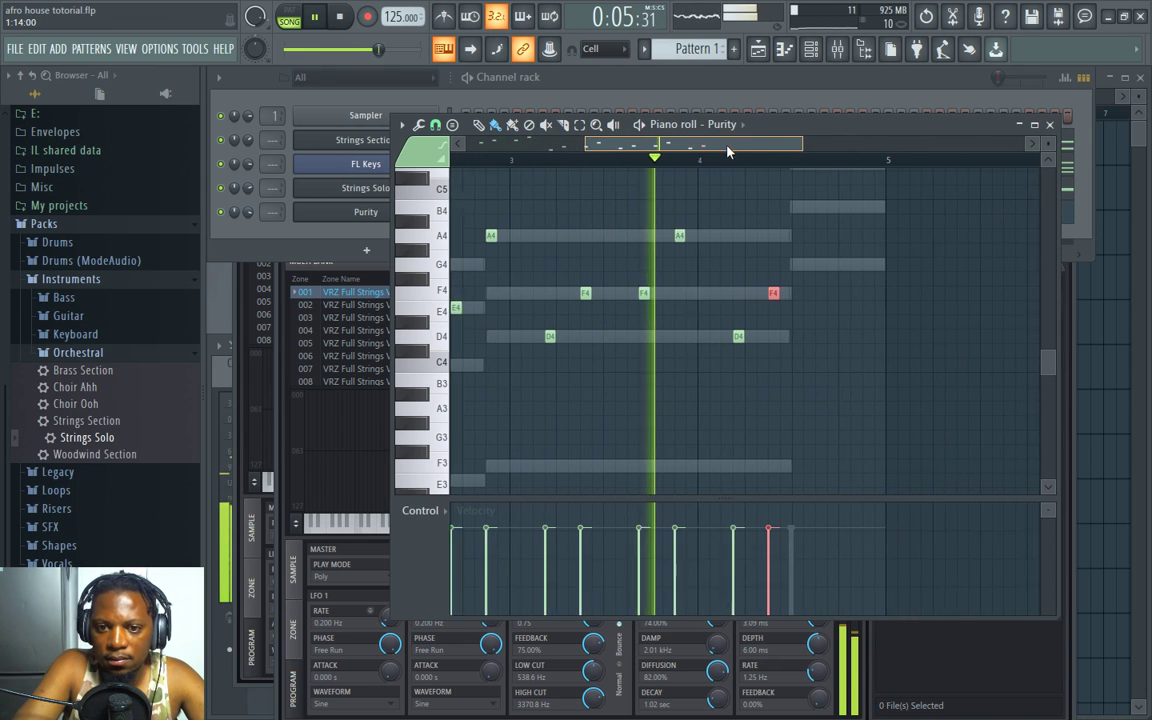
click(828, 265)
key(space)
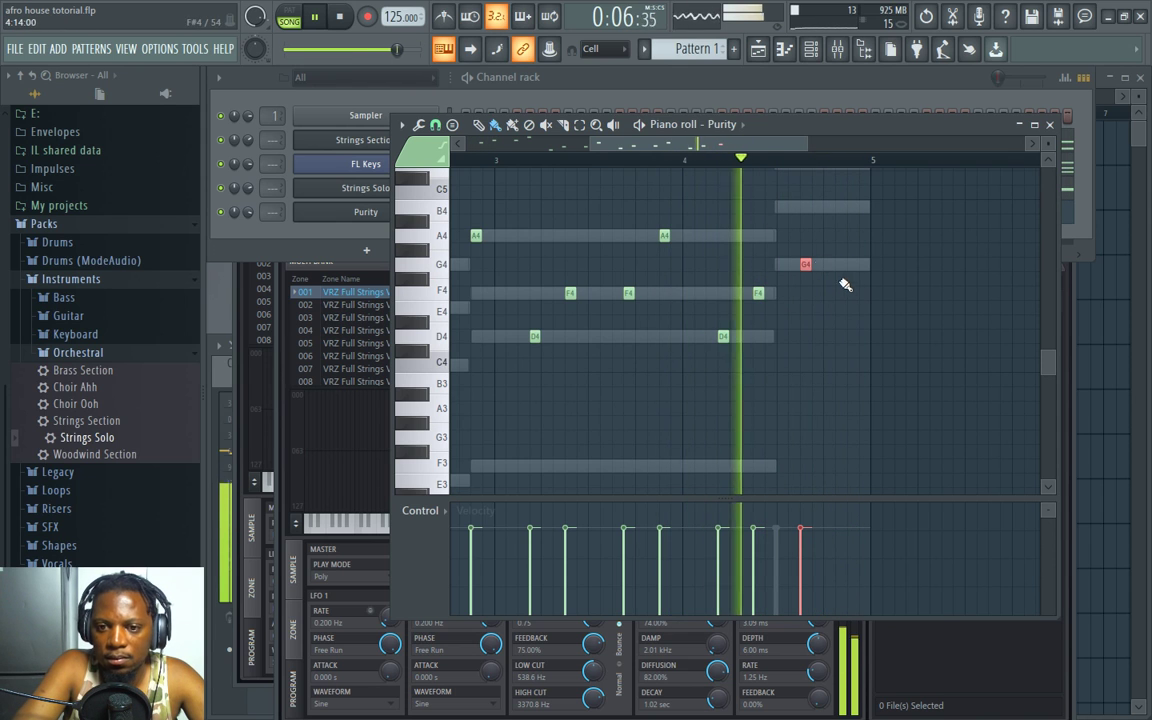
click(840, 207)
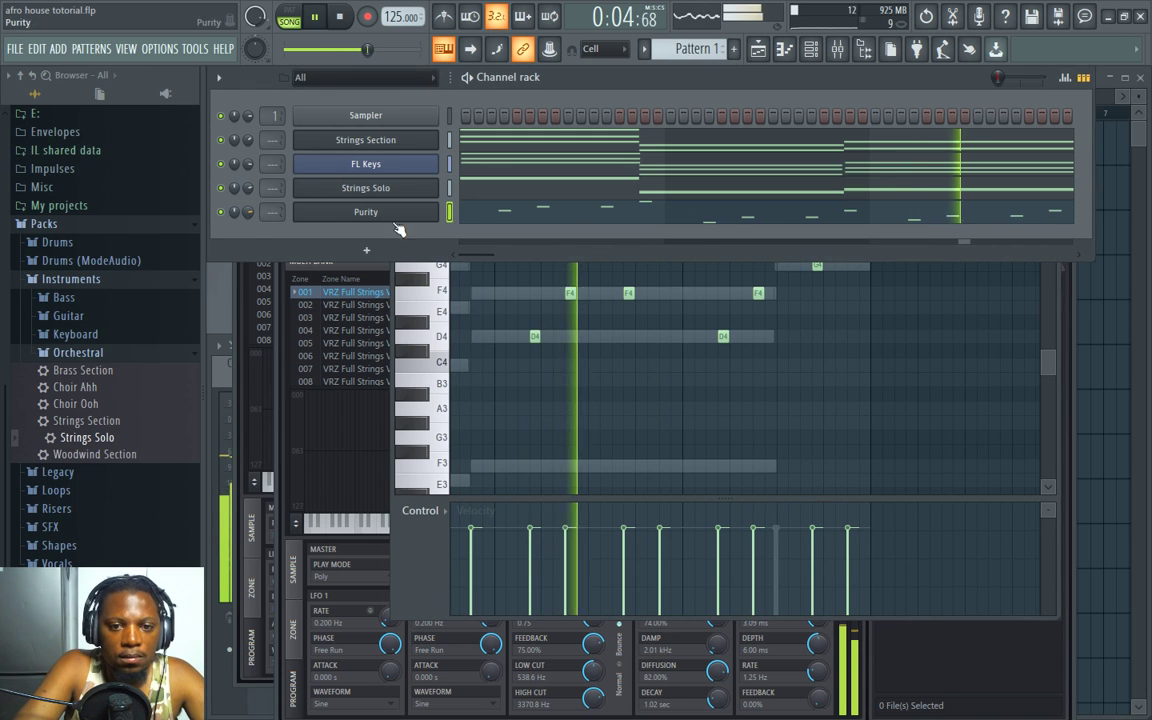
Step: Try the Purity melody an octave lower and set it one octave above its original pitch
click(562, 366)
right_click(560, 366)
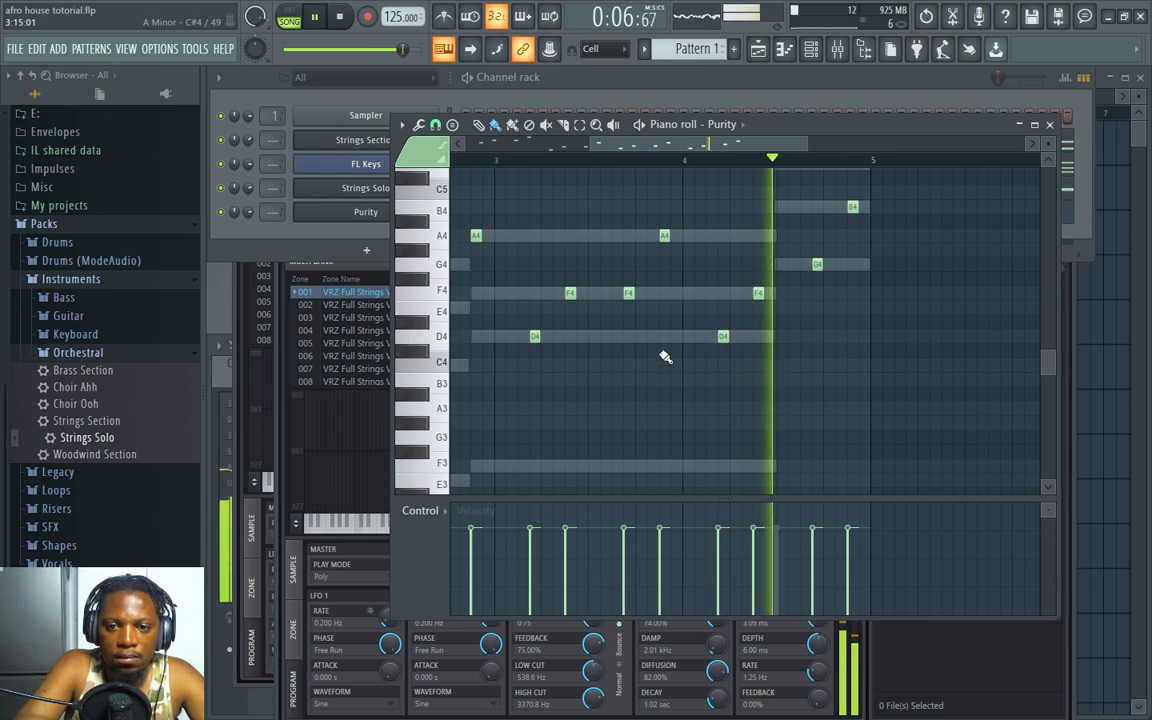
click(666, 82)
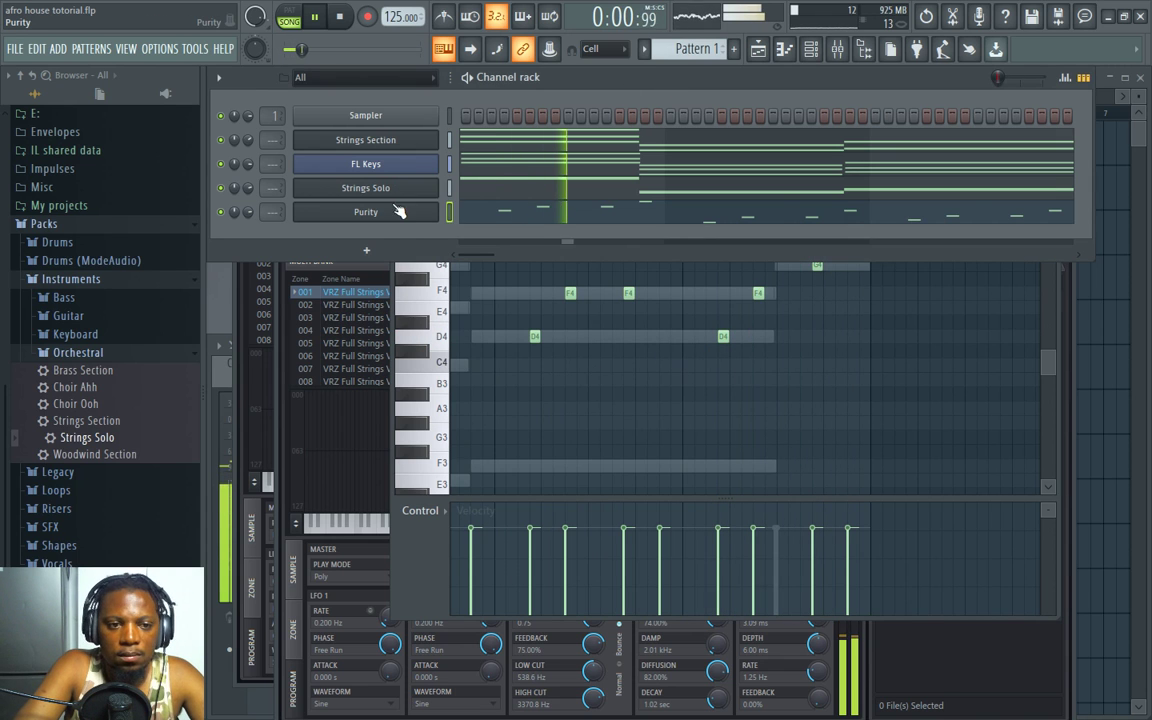
click(497, 222)
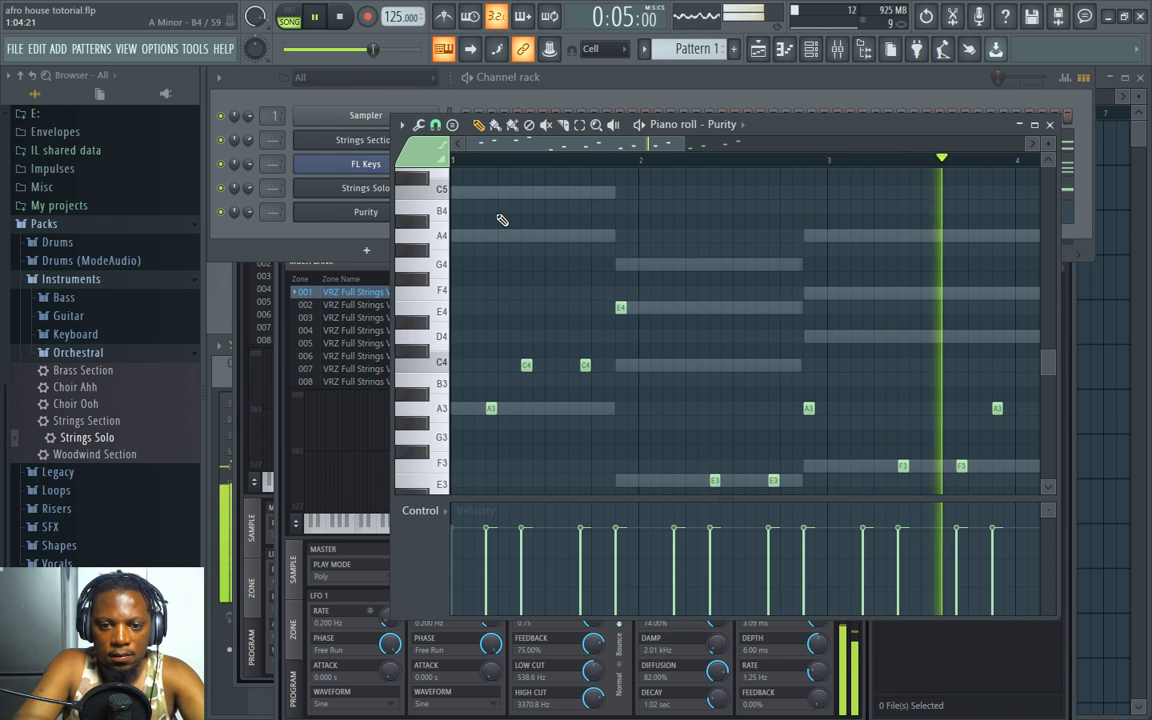
key(ctrl+Up)
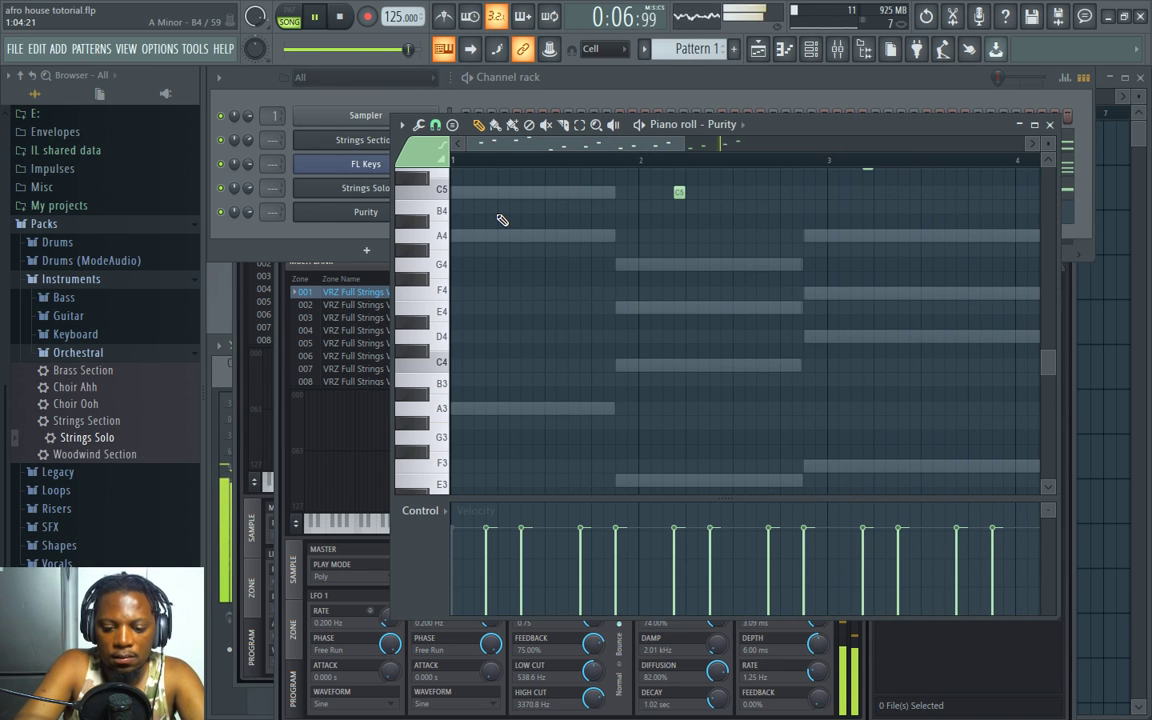
Step: Switch Purity to the Kalimba preset in the GM Normal category and adjust its channel volume
click(585, 82)
click(366, 212)
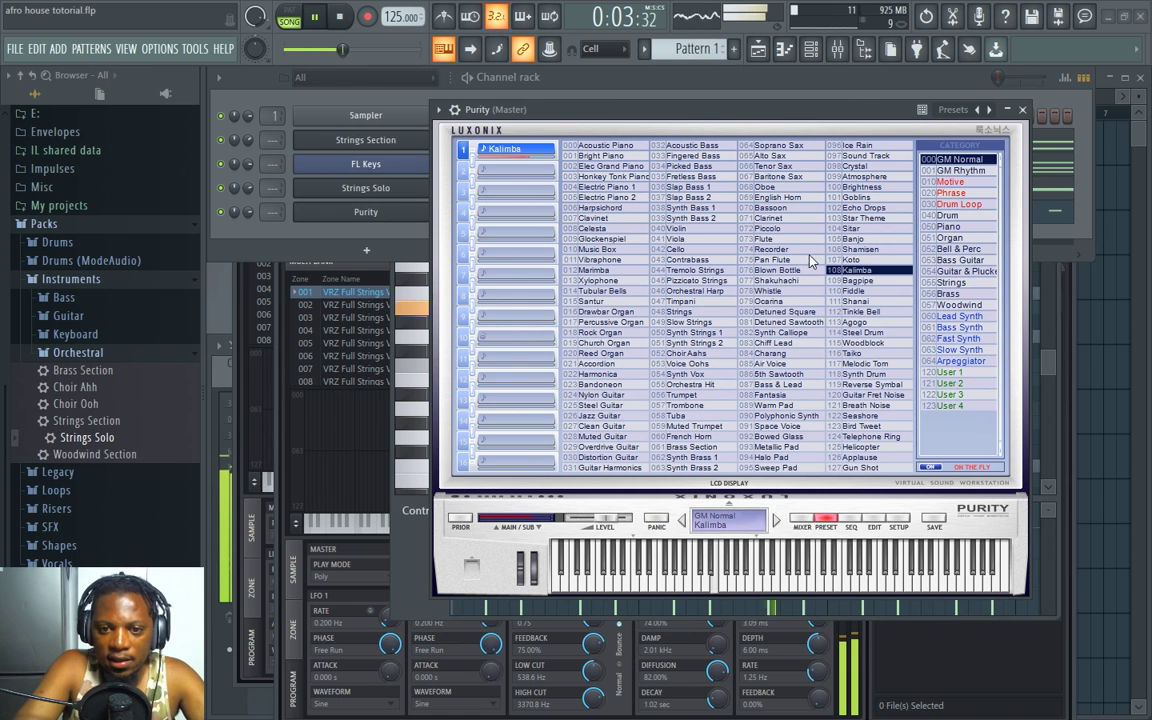
click(347, 238)
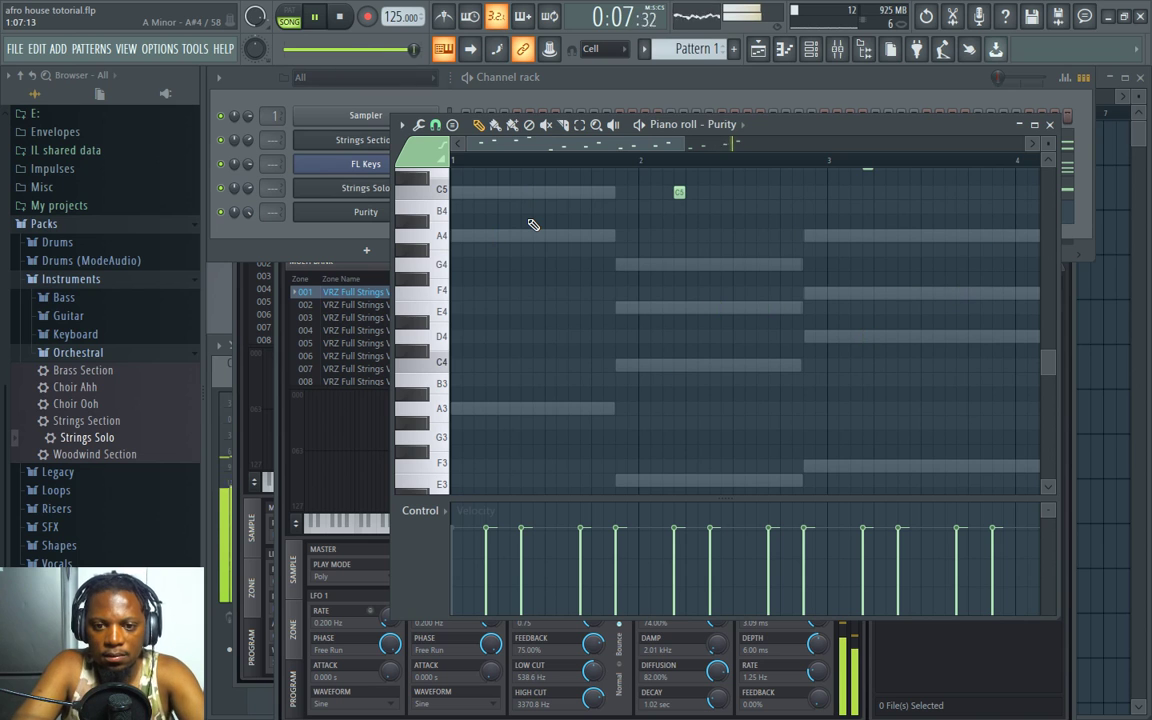
click(247, 213)
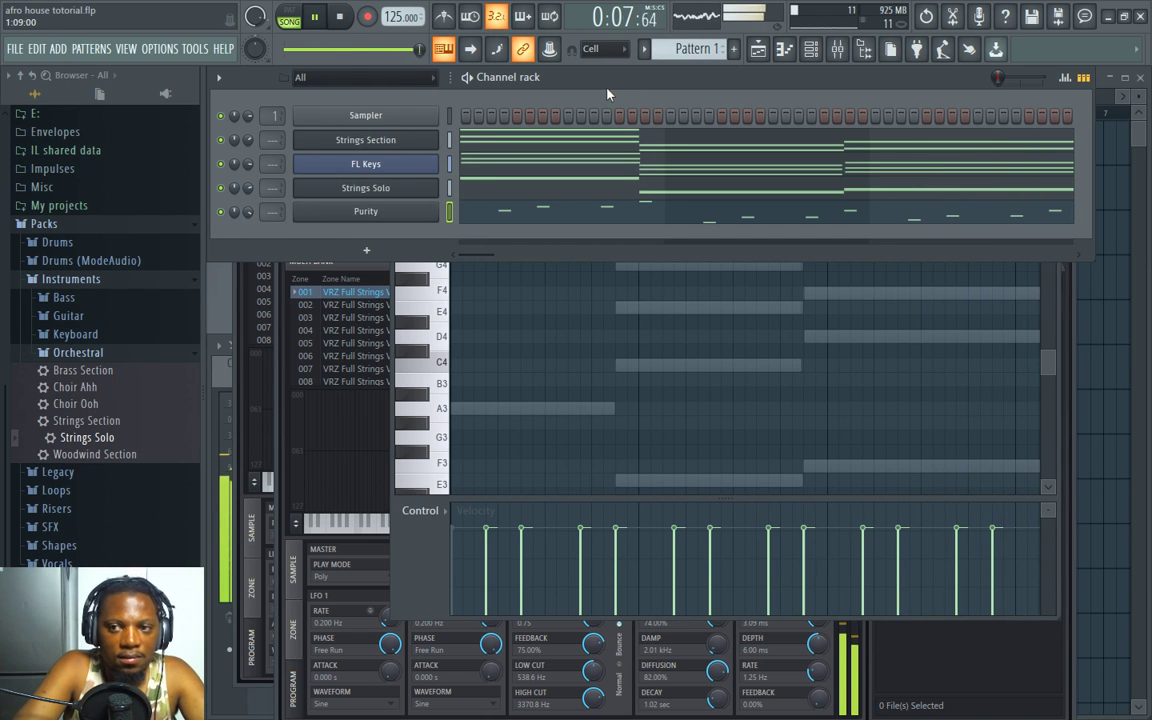
Step: Enlarge the playlist tracks vertically and bring the channel rack back to the front
key(F5)
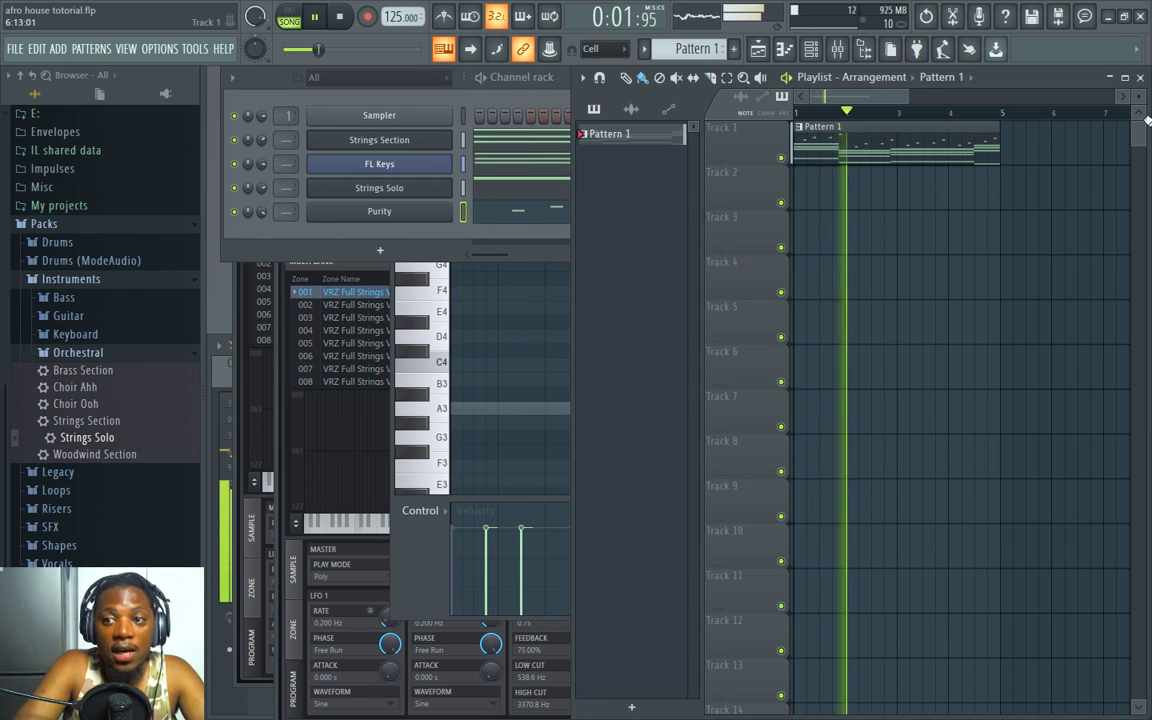
click(253, 78)
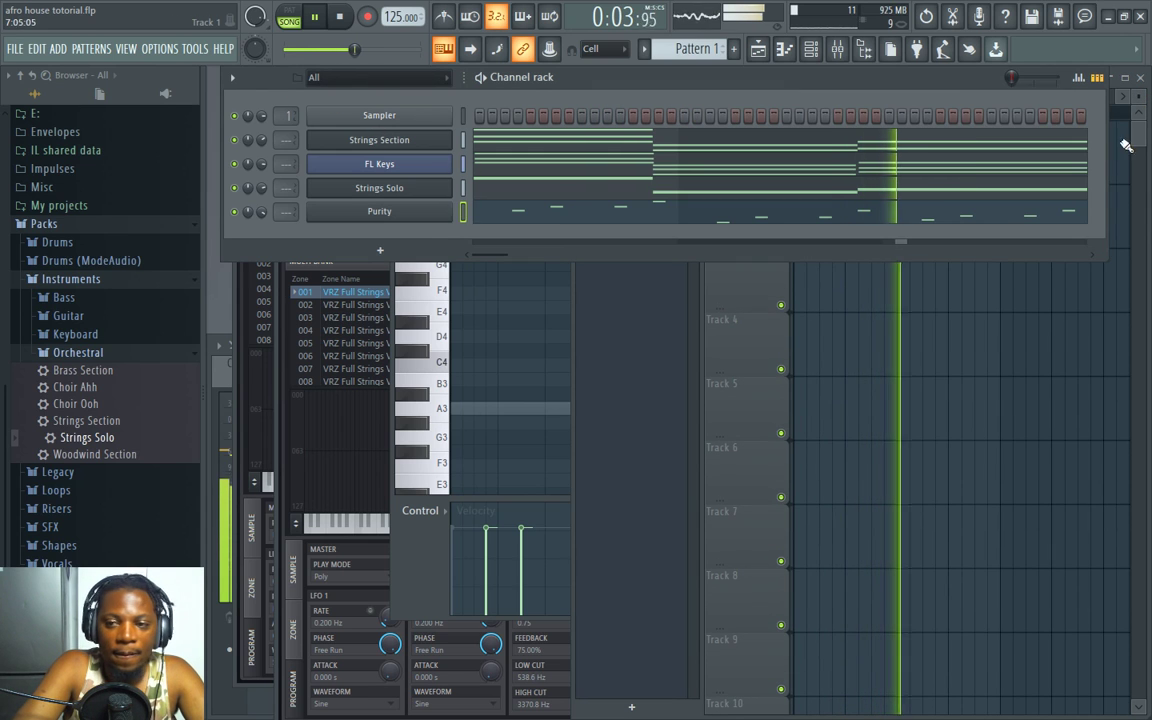
click(1126, 145)
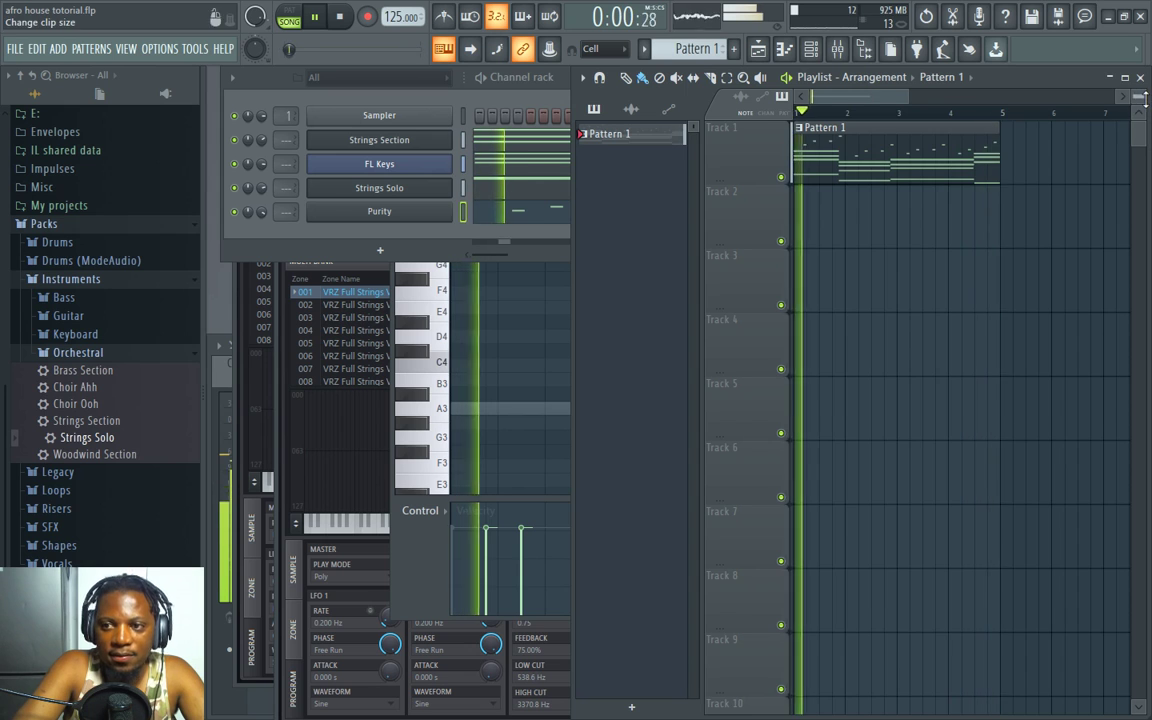
click(265, 90)
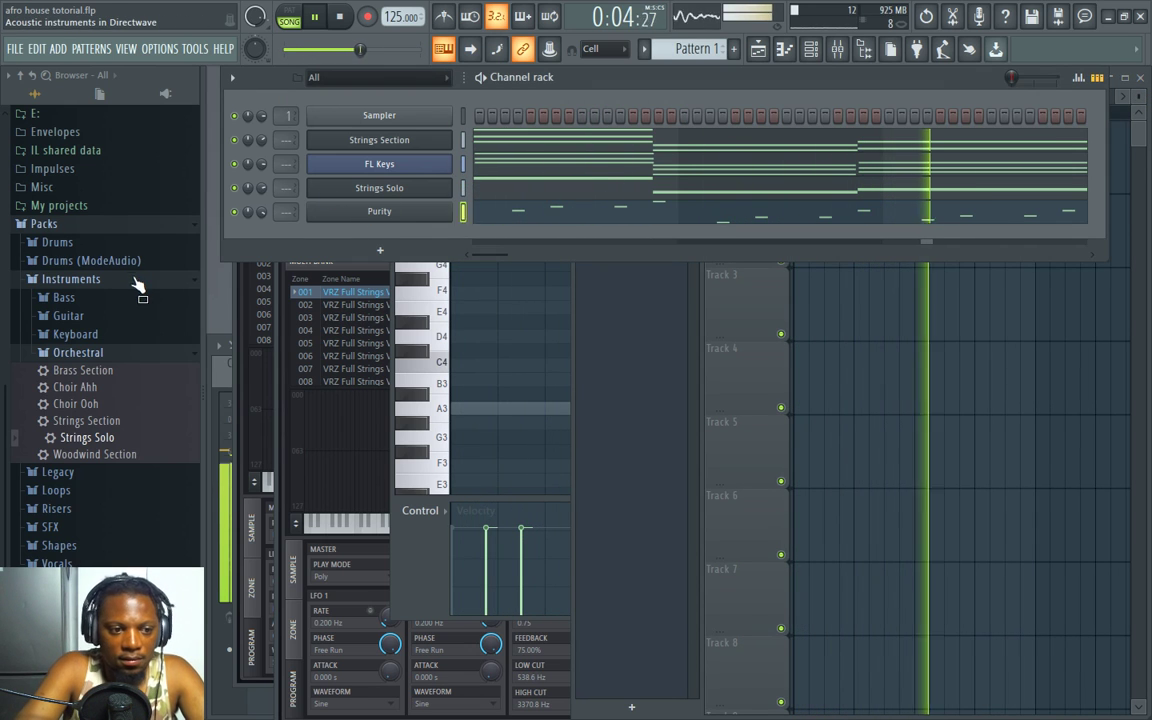
Step: Stop playback and browse from the Orchestral pack to the Drums folder inside the Legacy pack
click(80, 352)
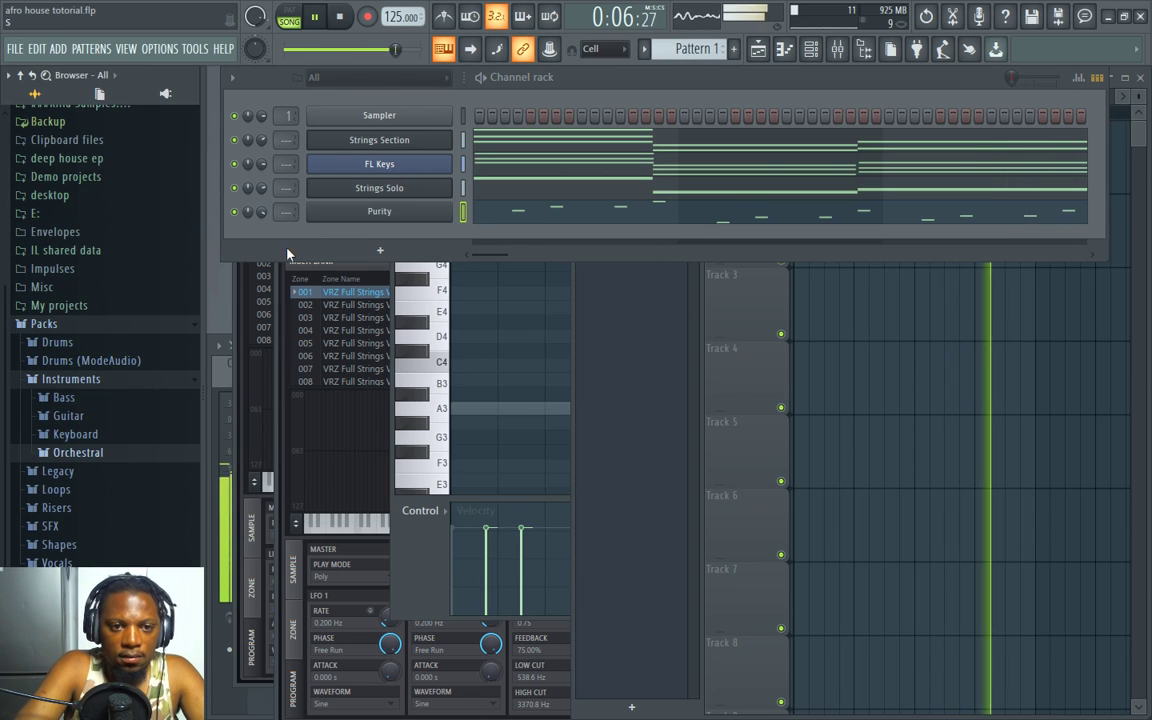
key(space)
click(90, 360)
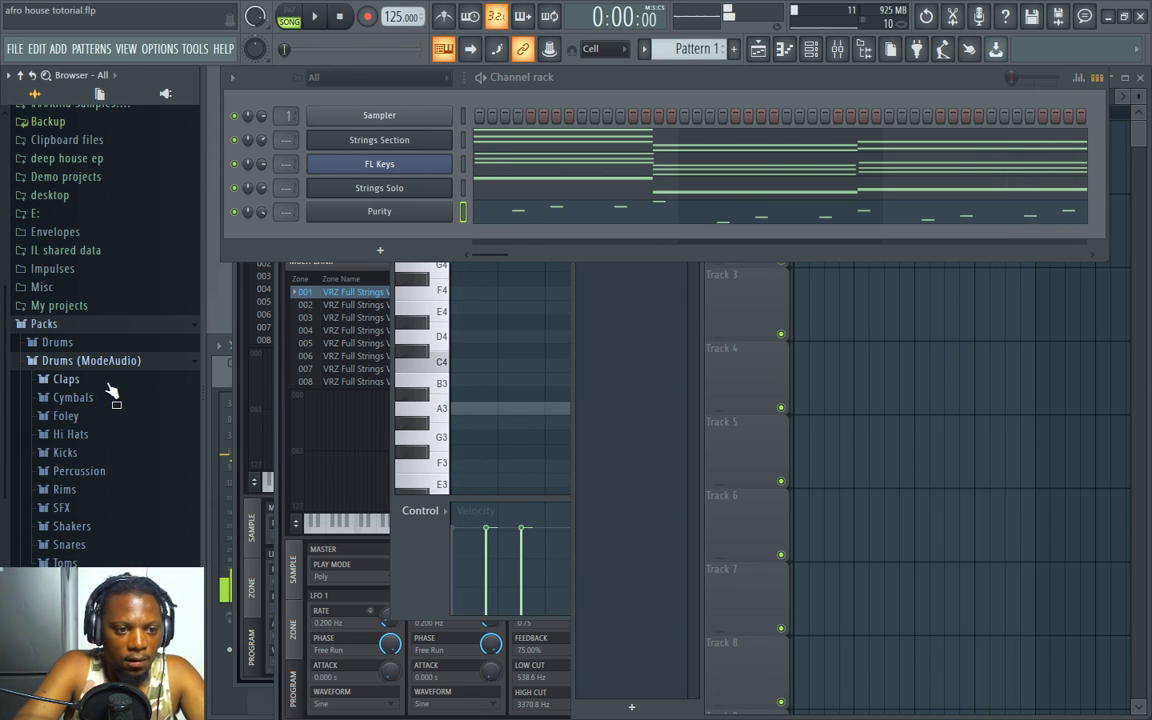
click(80, 362)
click(75, 379)
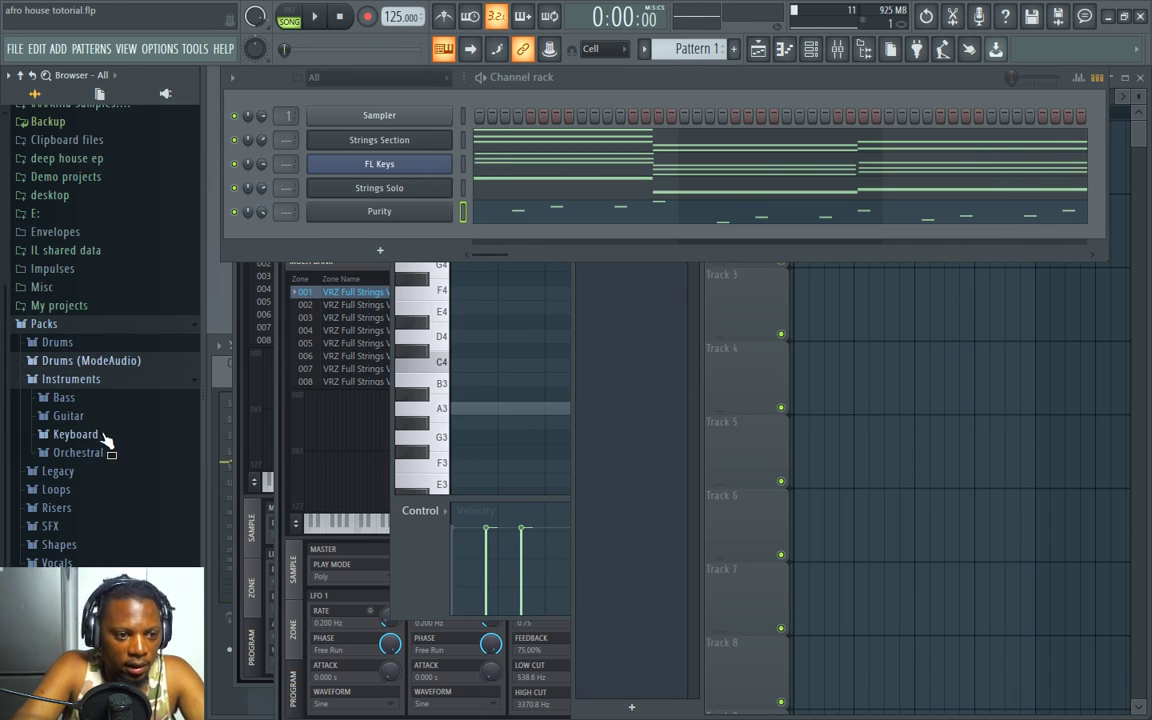
click(88, 380)
click(82, 472)
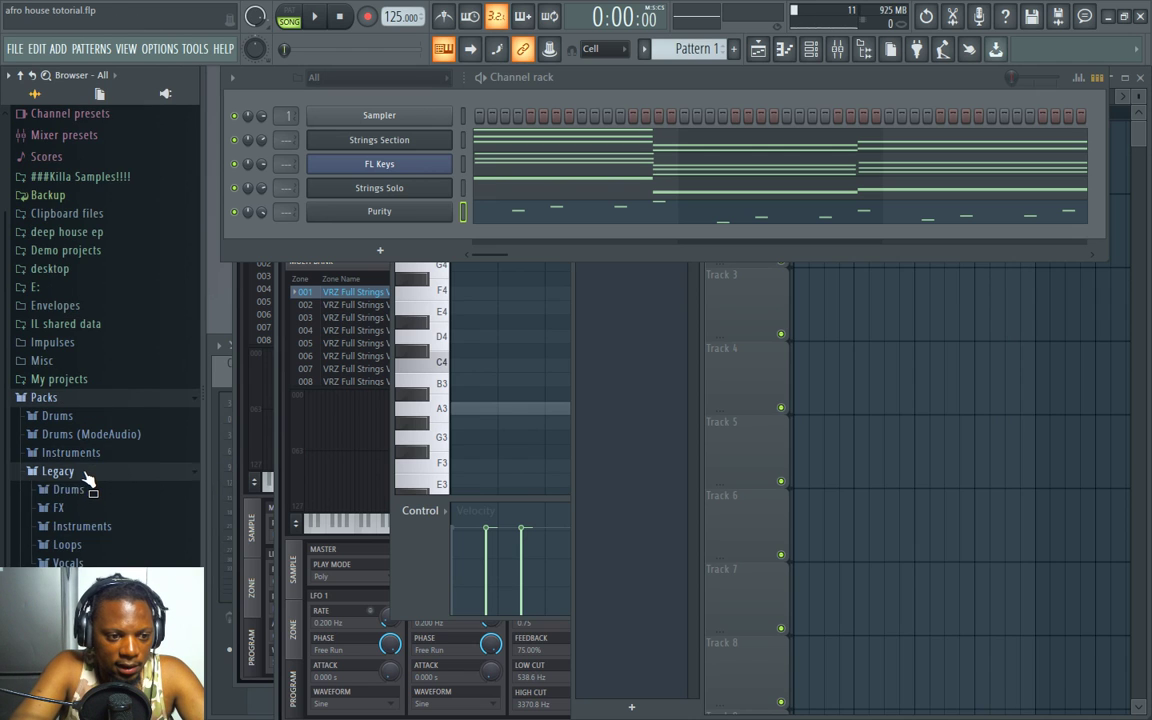
click(100, 397)
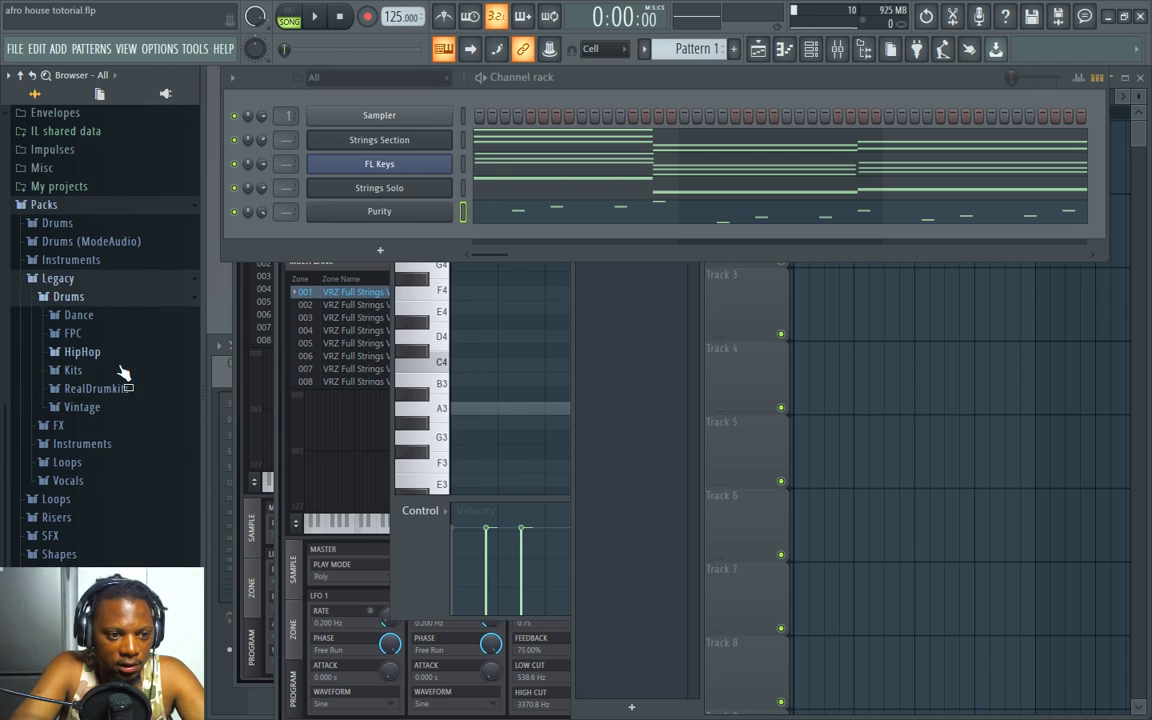
Step: Load the VT_BD sample from the Vintage drums folder into the Sampler channel
click(120, 408)
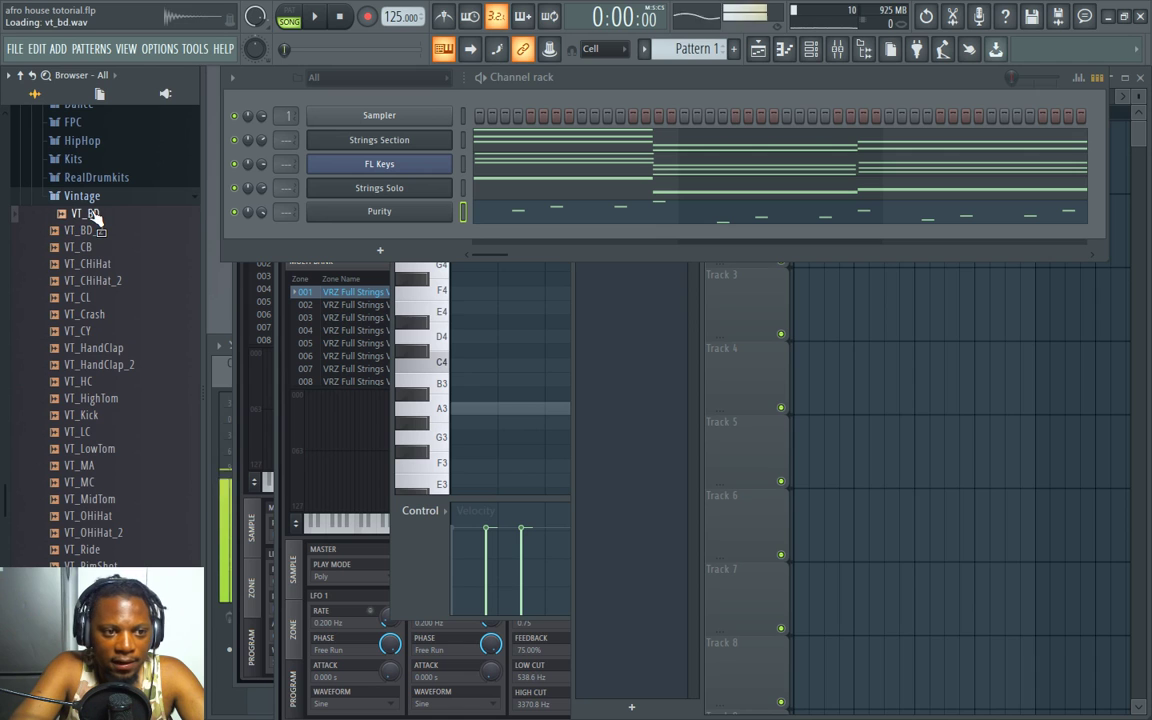
drag(95, 222, 362, 104)
right_click(370, 112)
Step: Create Pattern 2 and paint its clips along Track 2 in the playlist, beneath the Pattern 1 clip
click(1138, 136)
click(1140, 138)
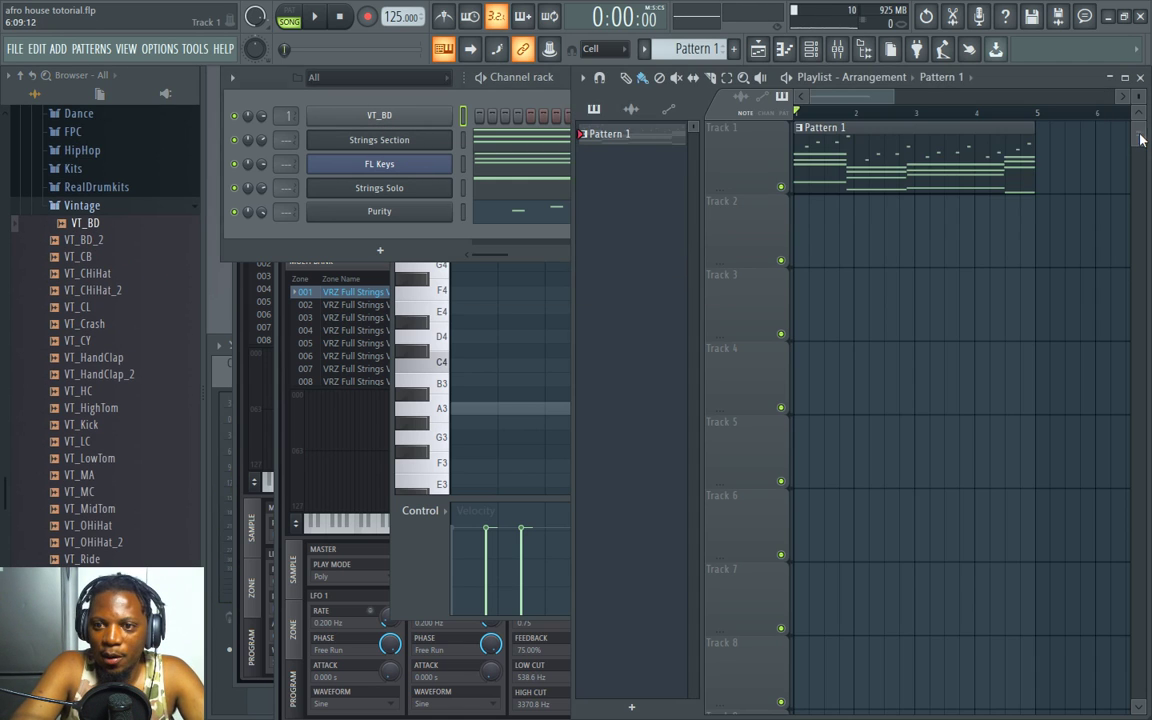
key(F4)
drag(815, 228, 985, 223)
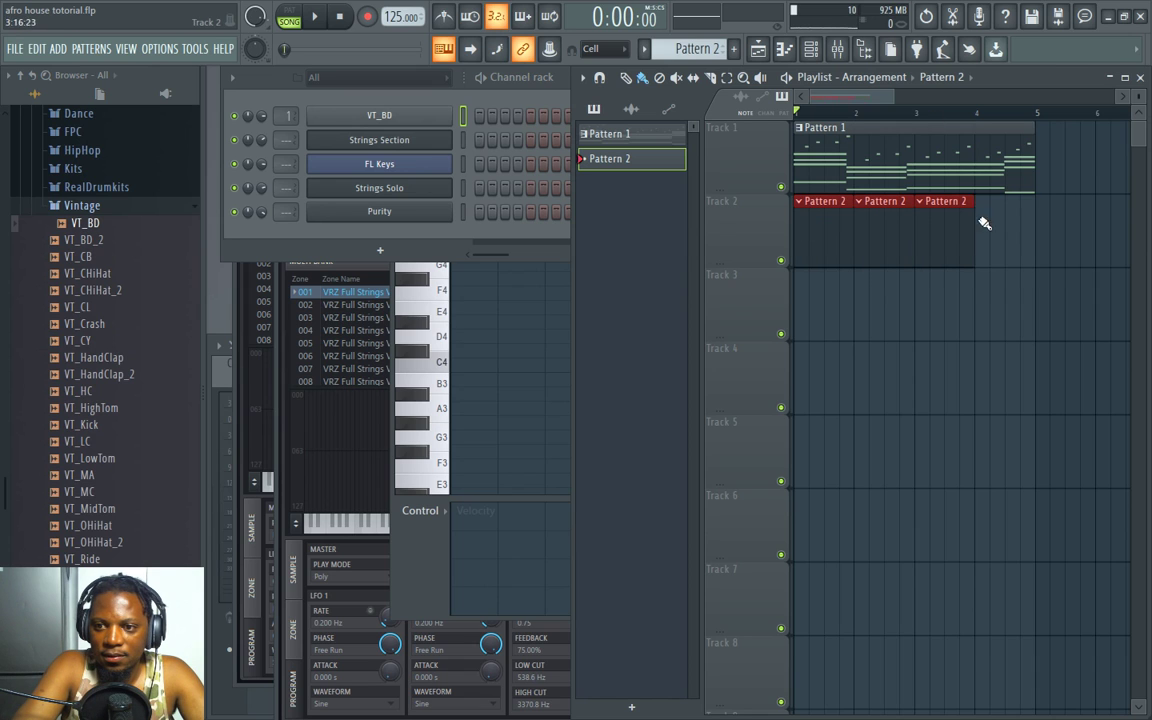
Step: Place VT_BD kicks on every fourth step of Pattern 2 and play the arrangement
click(450, 233)
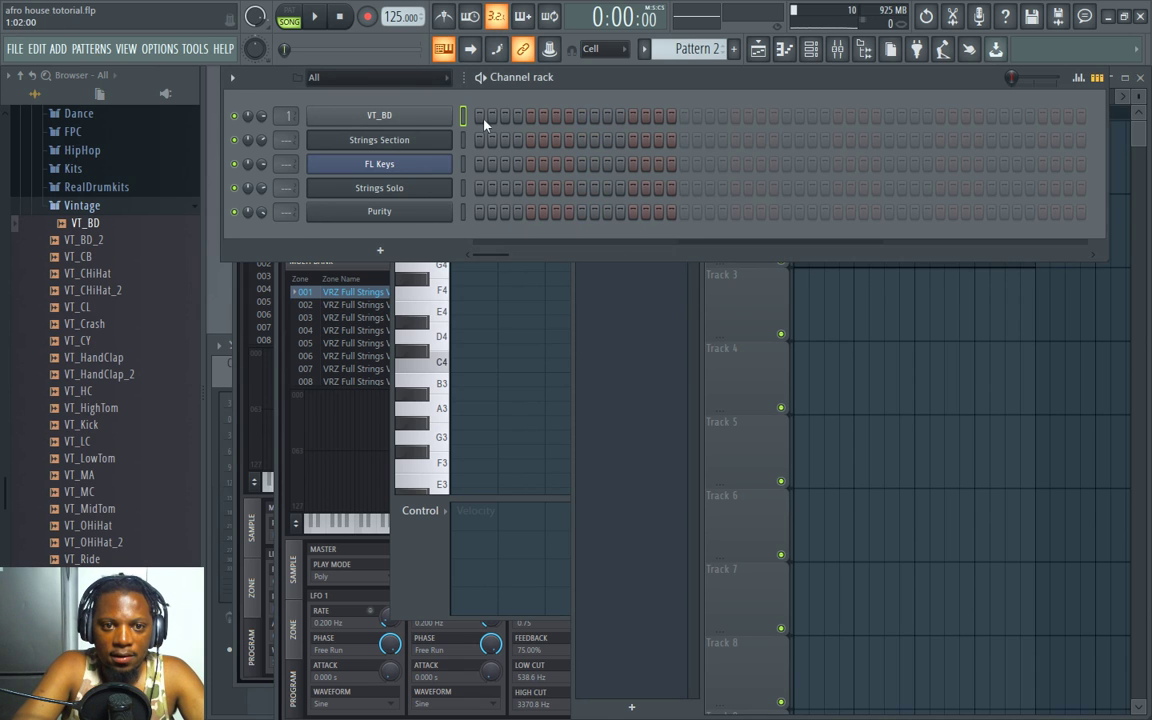
right_click(435, 140)
click(667, 183)
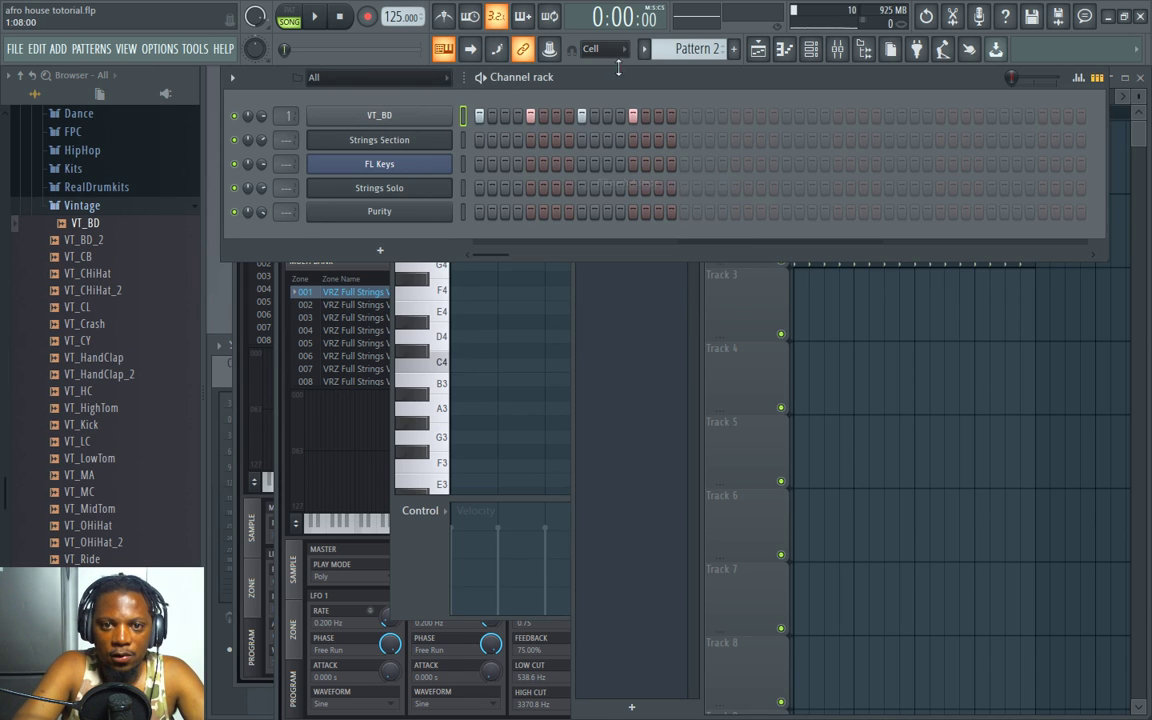
click(709, 292)
key(space)
click(256, 112)
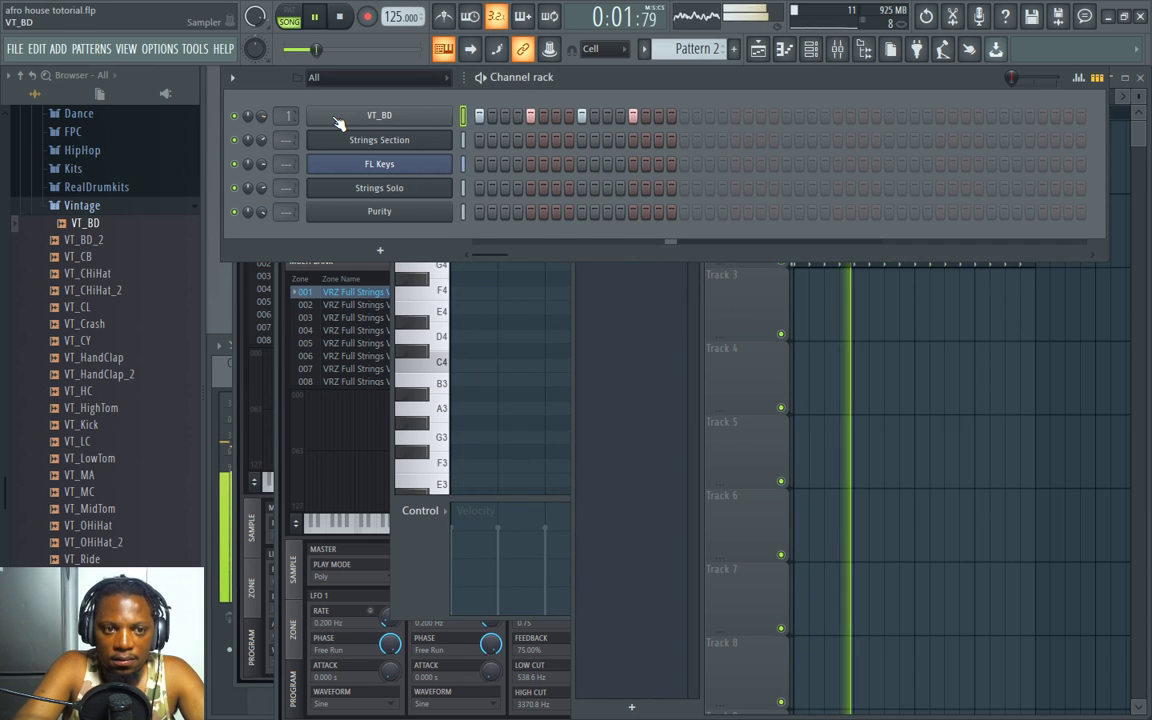
Step: Open the RealDrumkits folder, audition its snares, and load RD_Snare_4 as a new channel in the rack
click(90, 206)
click(90, 335)
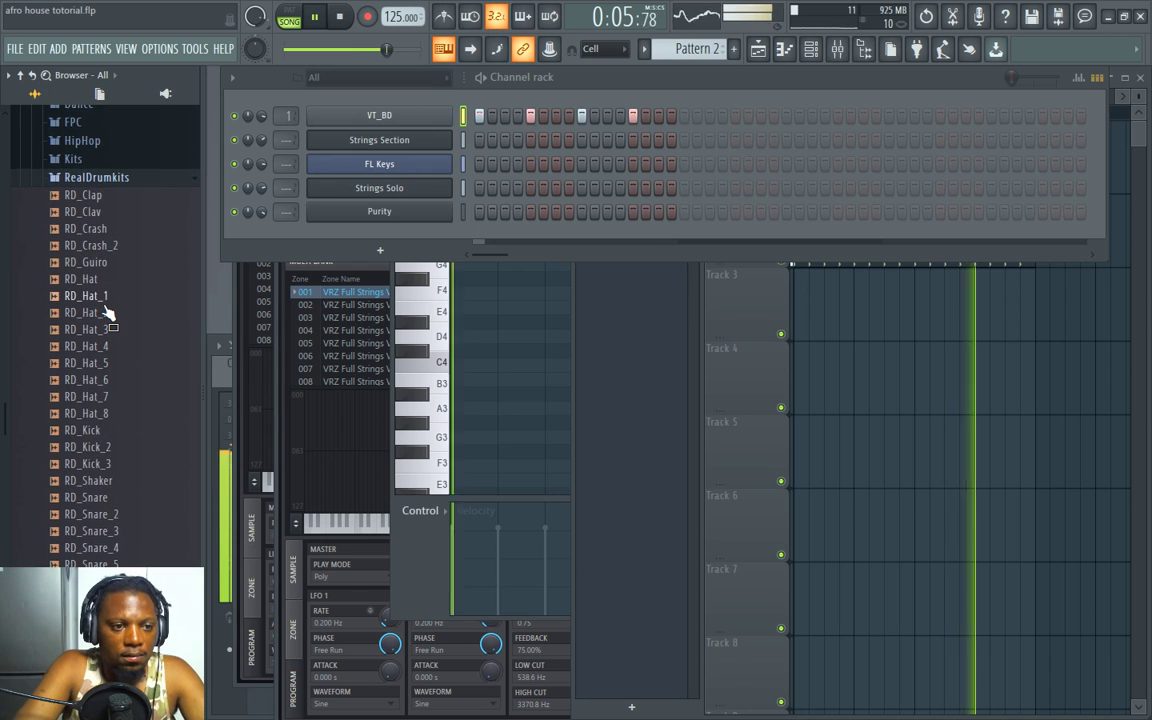
scroll(116, 303, down, 2)
click(116, 413)
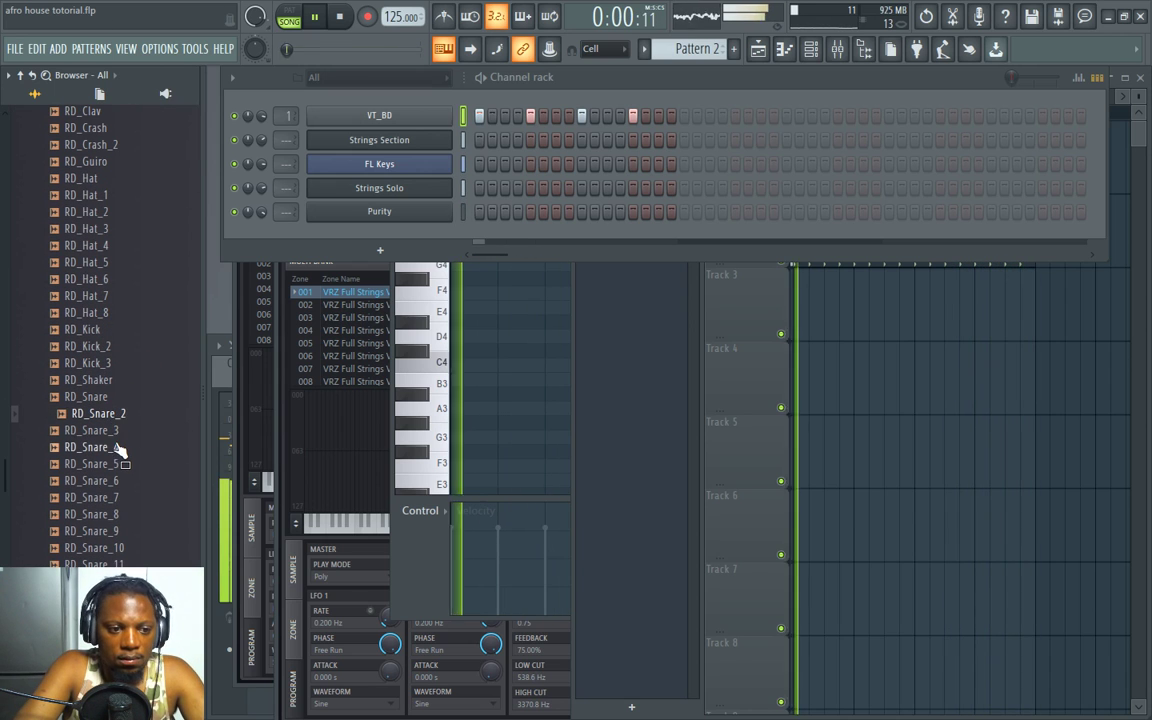
click(117, 448)
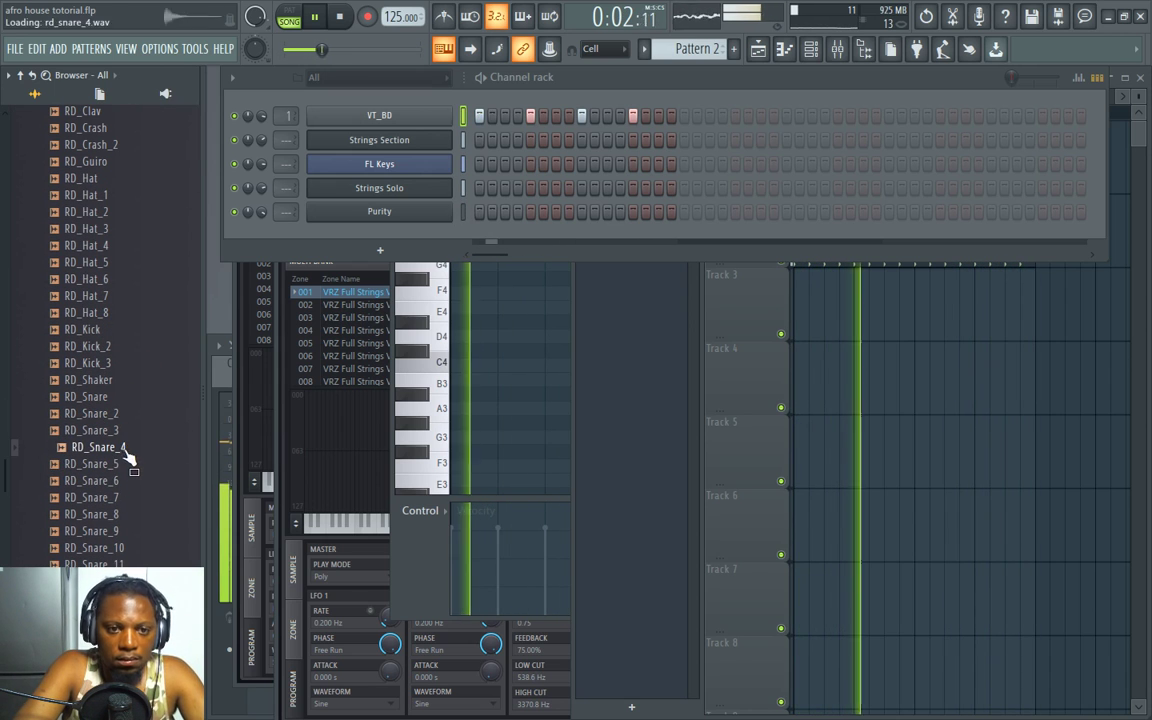
drag(125, 449, 375, 240)
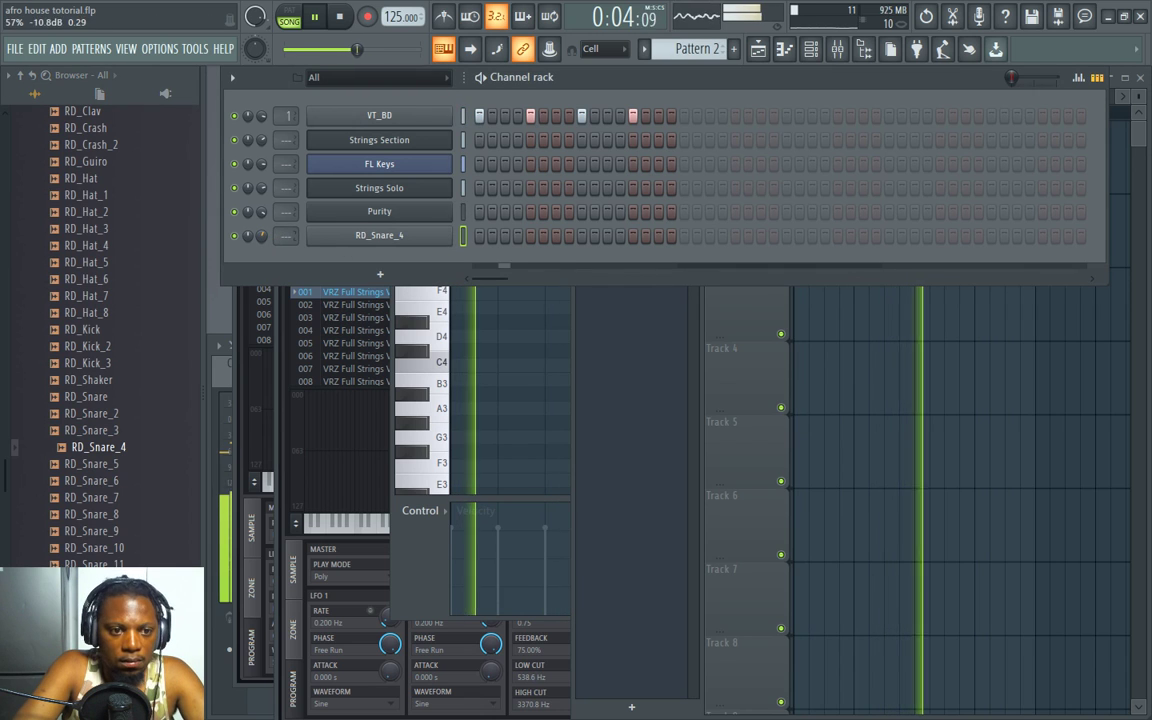
Step: Restart playback and place RD_Snare_4 hits on steps 1, 4, 7, 12 and 15 of Pattern 2
key(space)
key(space)
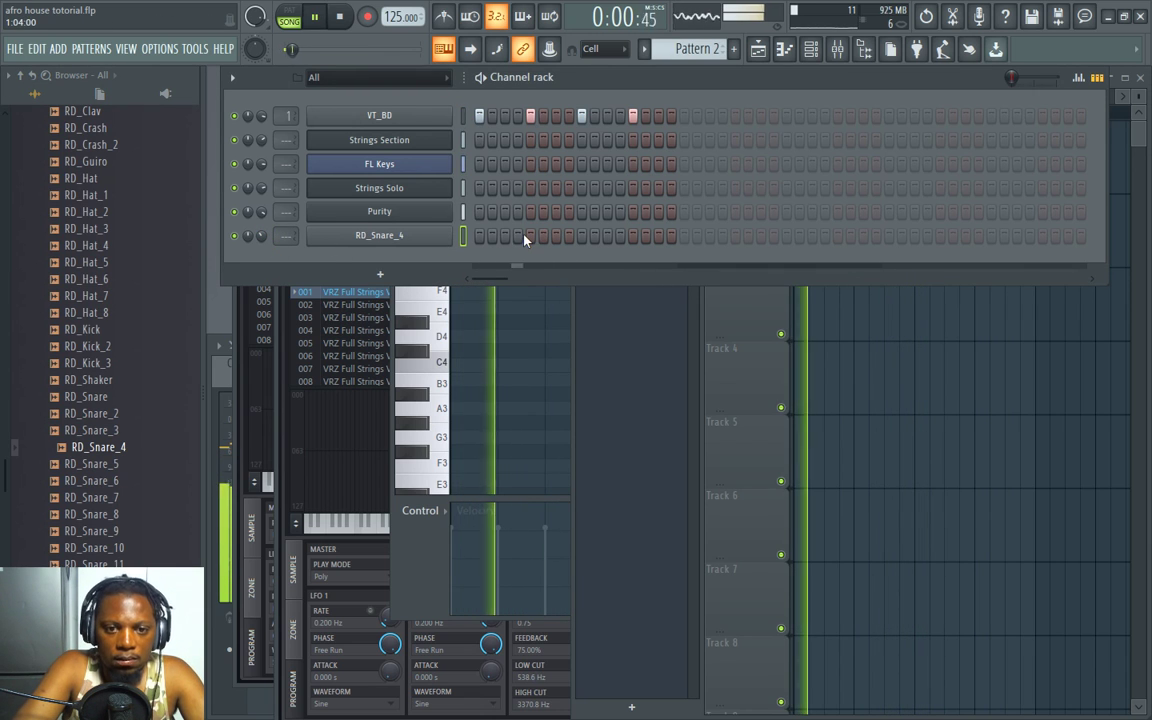
click(480, 236)
click(518, 236)
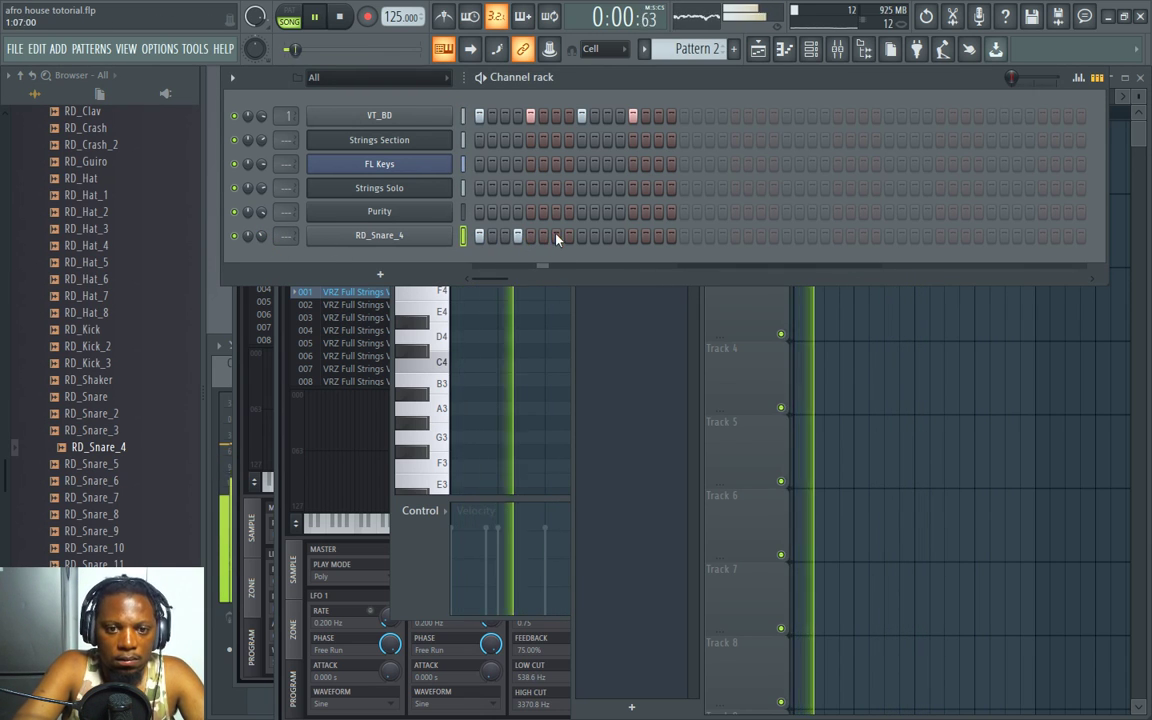
click(556, 236)
click(620, 236)
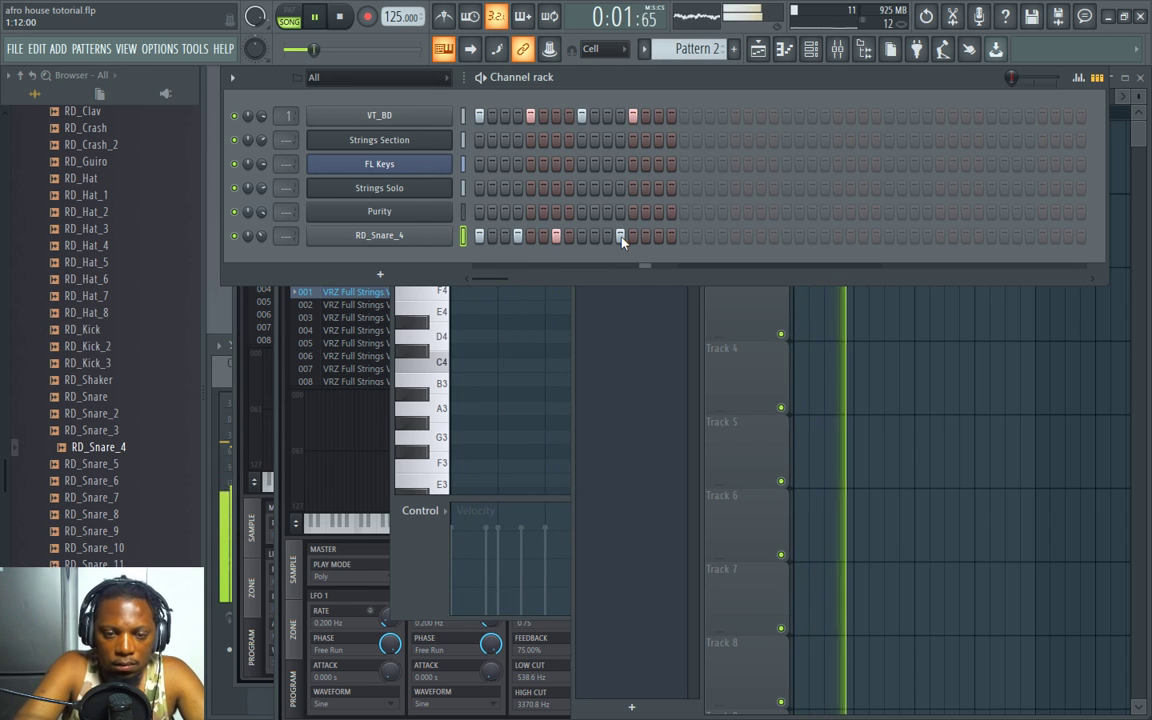
click(658, 236)
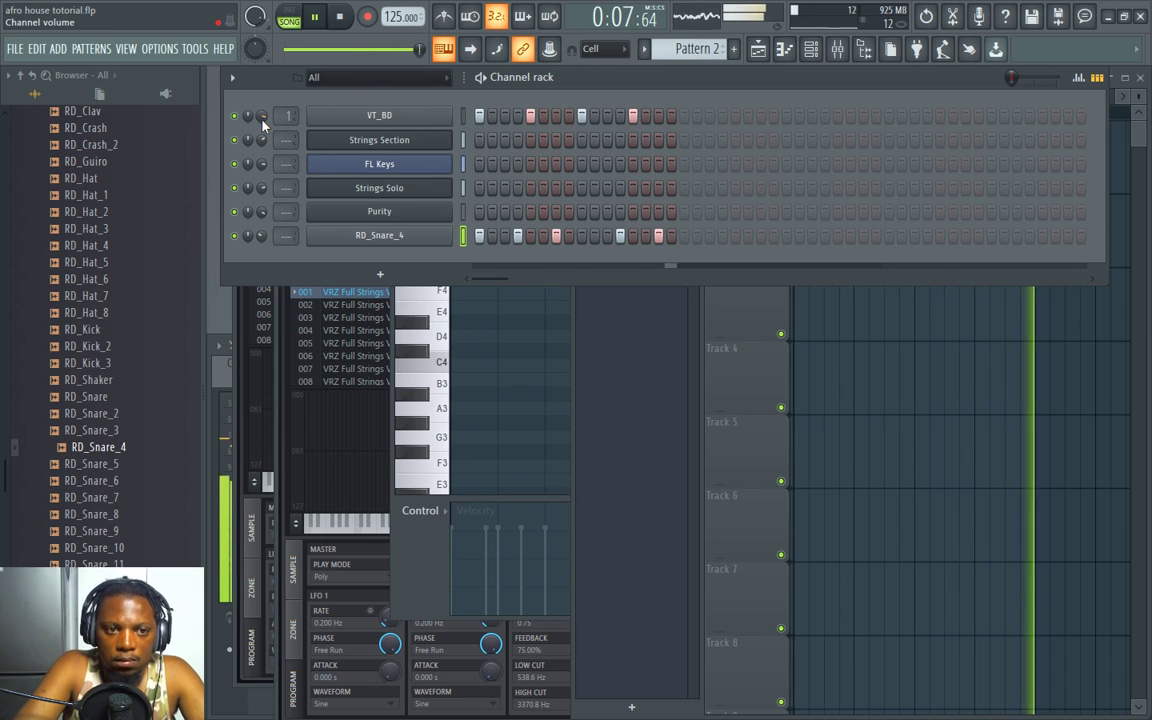
Step: Open Pattern 1's Strings Section notes in the piano roll and examine where the last chord starts against the other parts
key(F5)
double_click(974, 157)
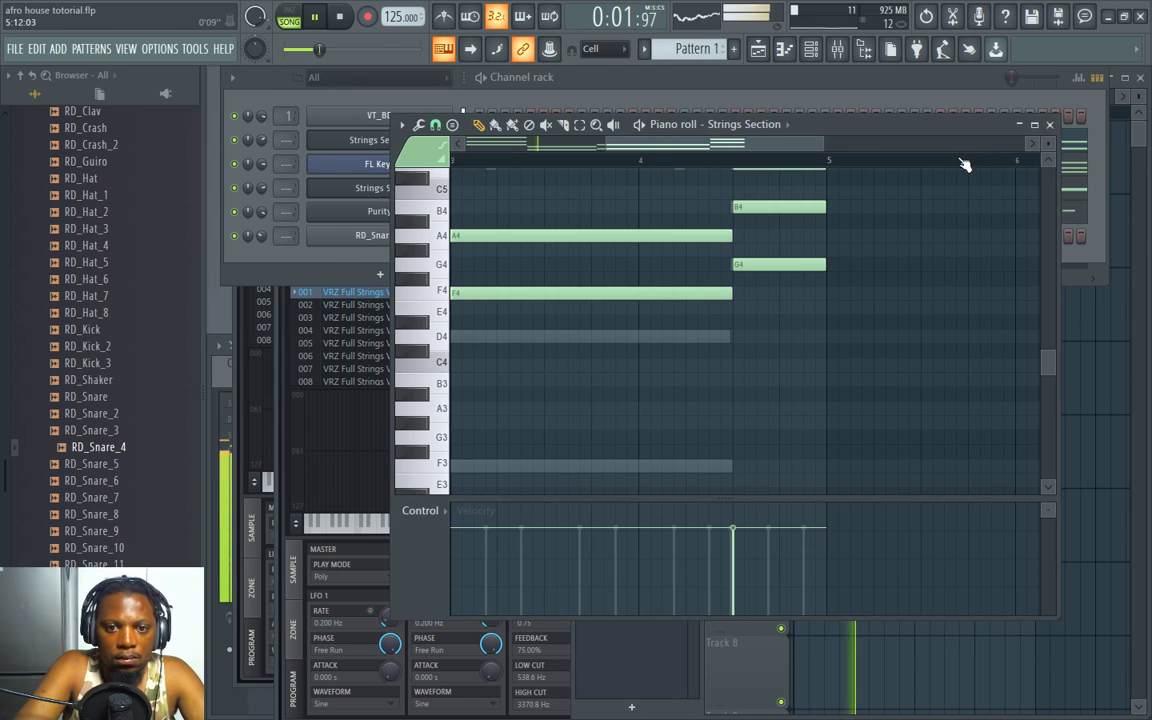
scroll(804, 254, up, 3)
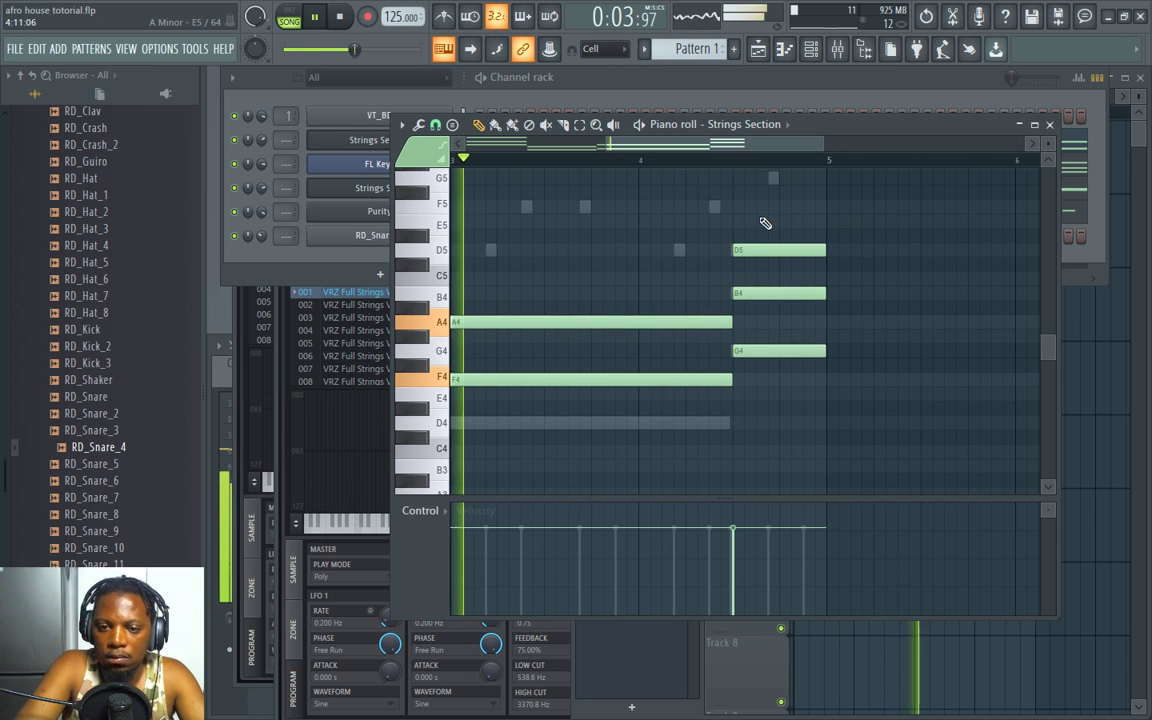
drag(866, 419, 738, 243)
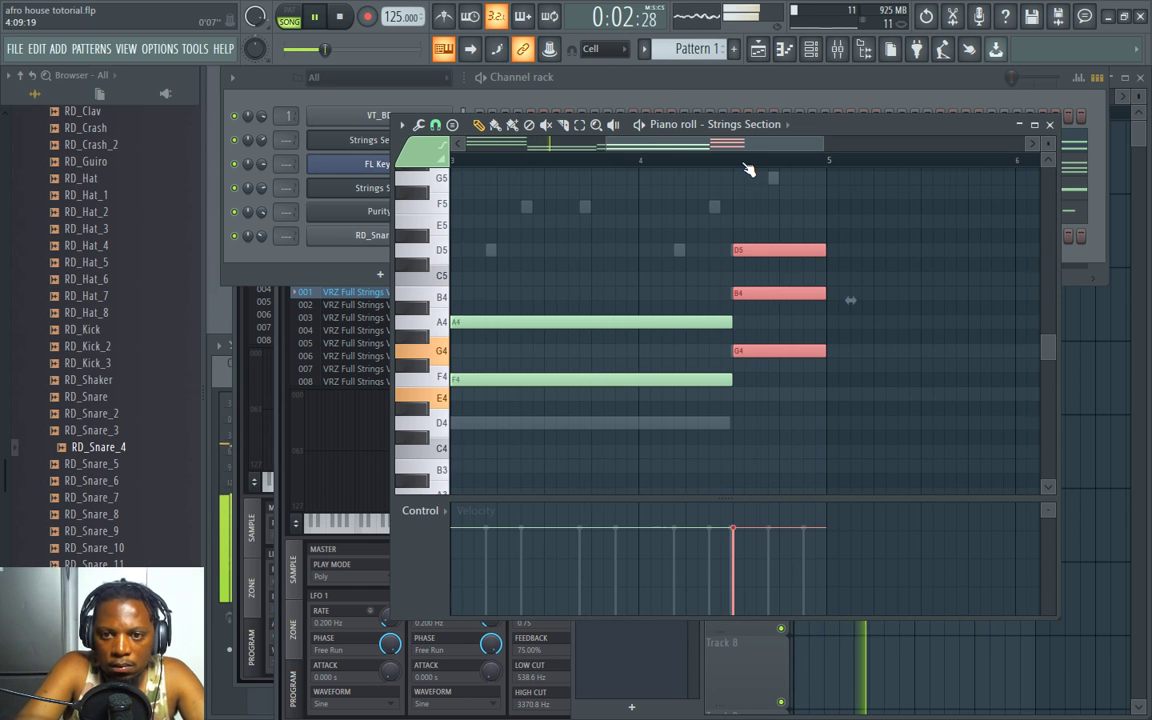
scroll(748, 170, up, 3)
key(shift+Left)
key(shift+Left)
key(shift+Left)
key(shift+Left)
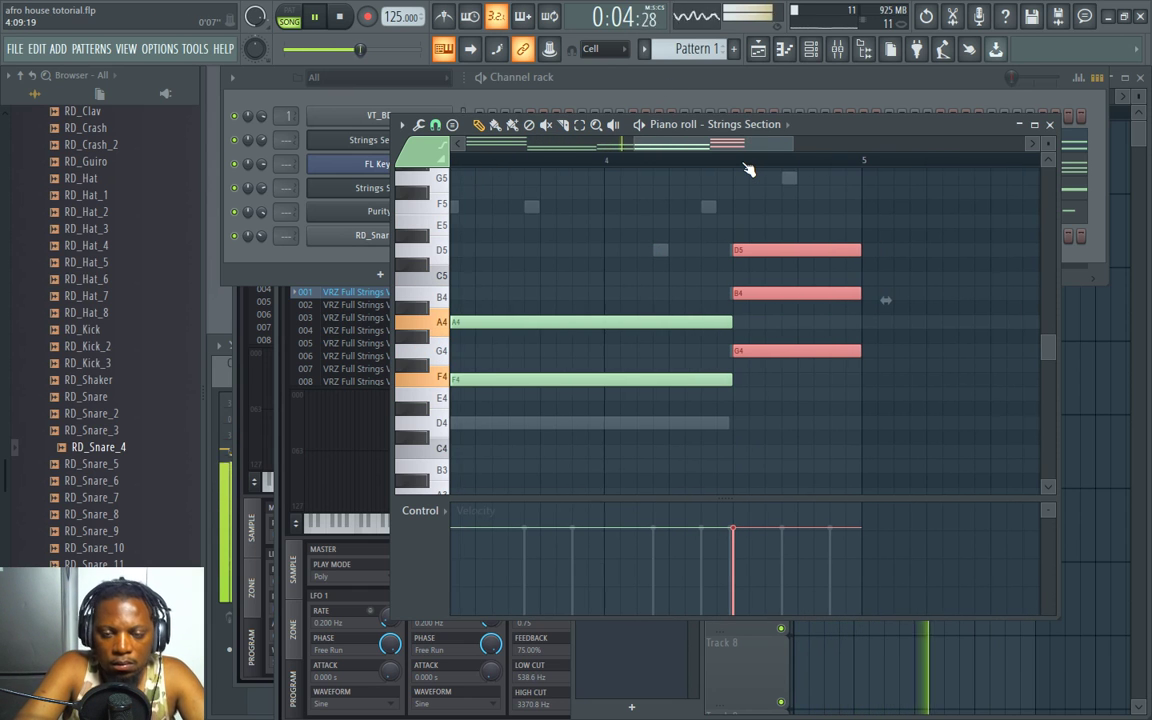
click(735, 95)
click(997, 141)
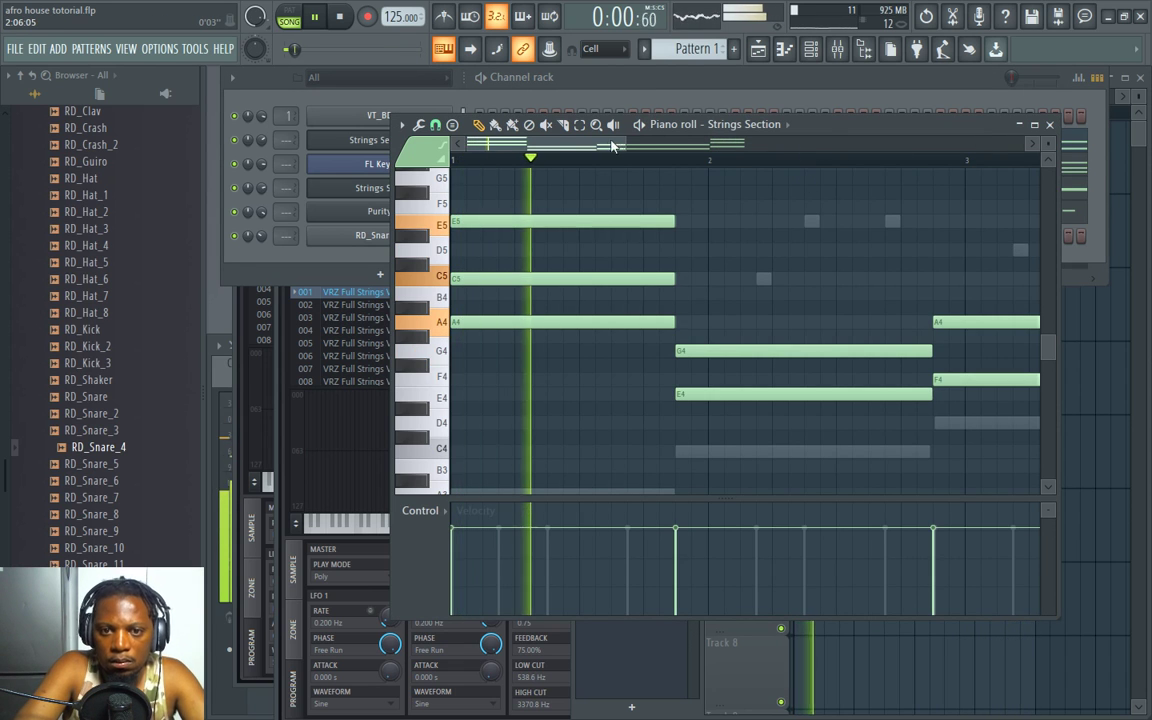
drag(605, 143, 768, 145)
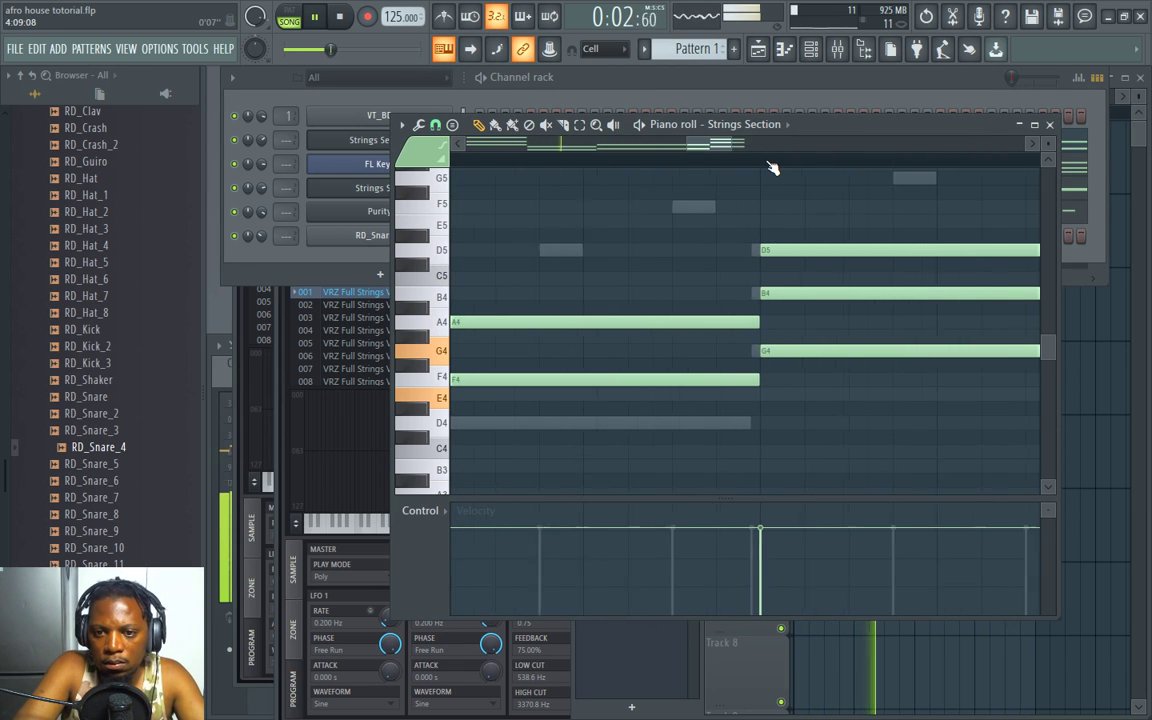
click(774, 87)
Step: In the FL Keys piano roll, slice the last G4-B4-D5 chord at the Strings Section chord's start and delete the early slivers
click(884, 166)
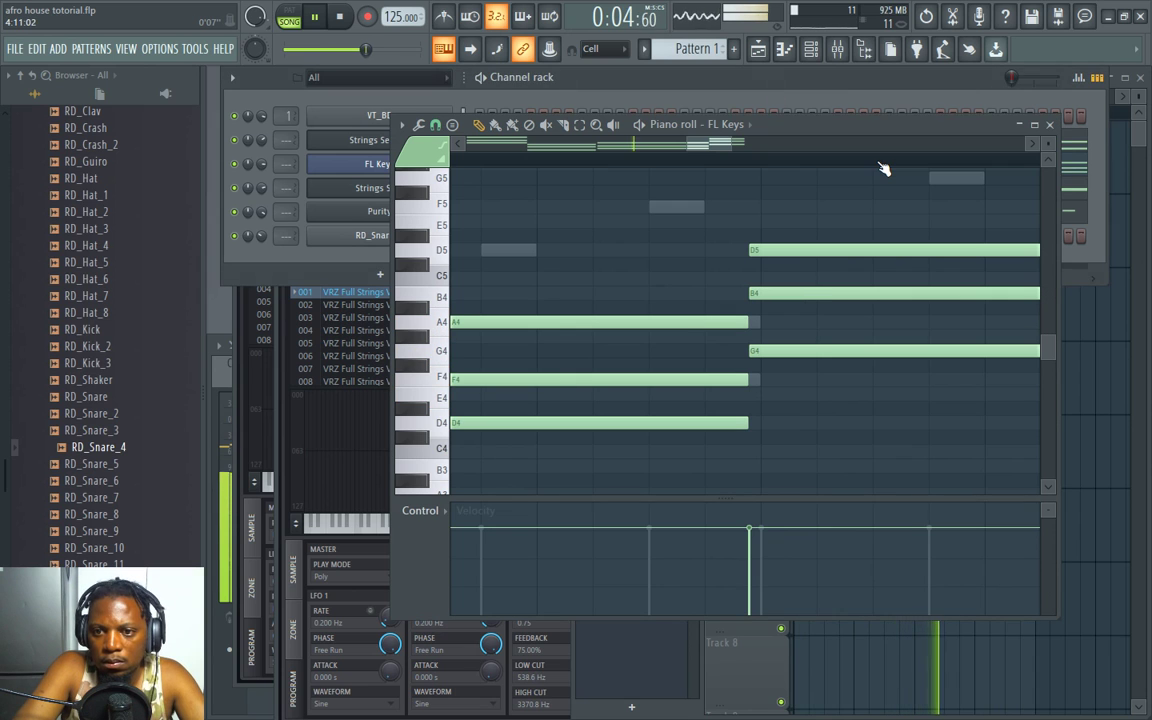
drag(887, 424, 807, 218)
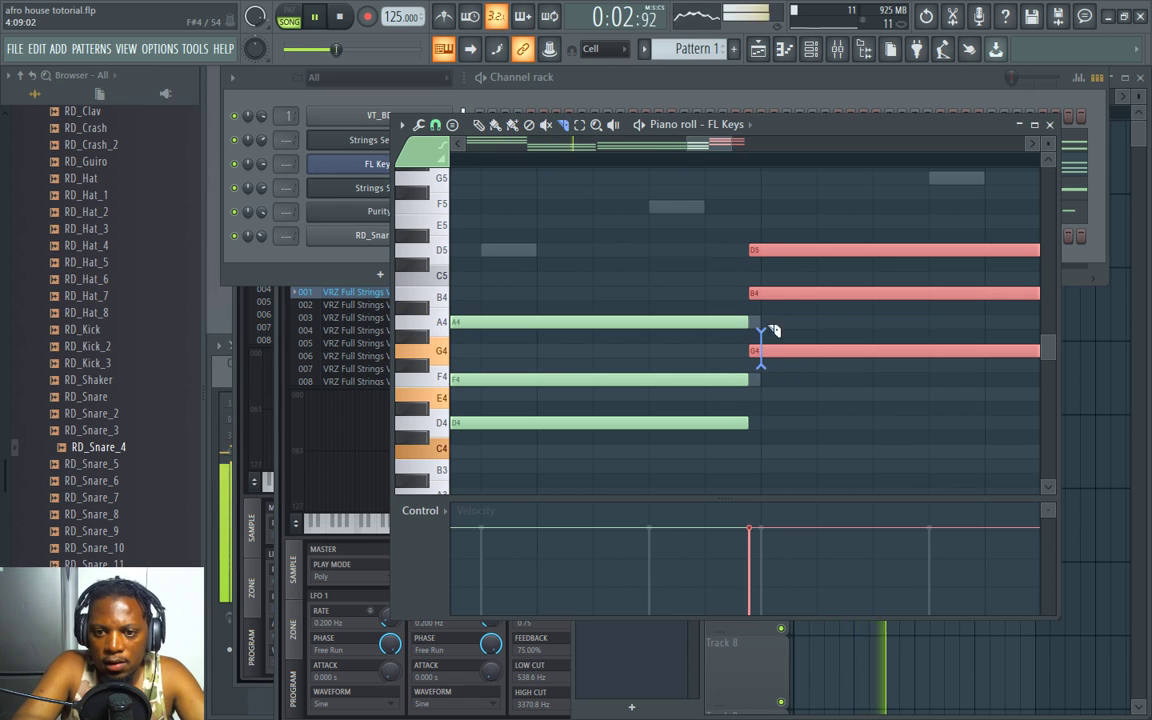
drag(773, 331, 766, 218)
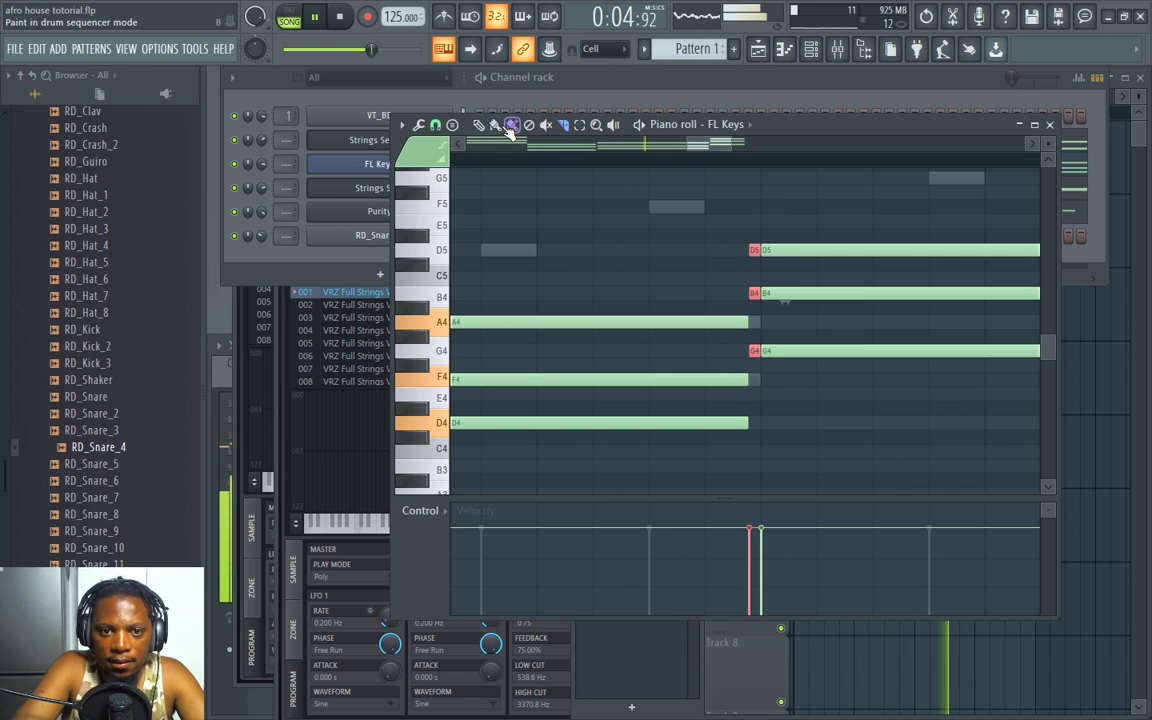
right_click(755, 350)
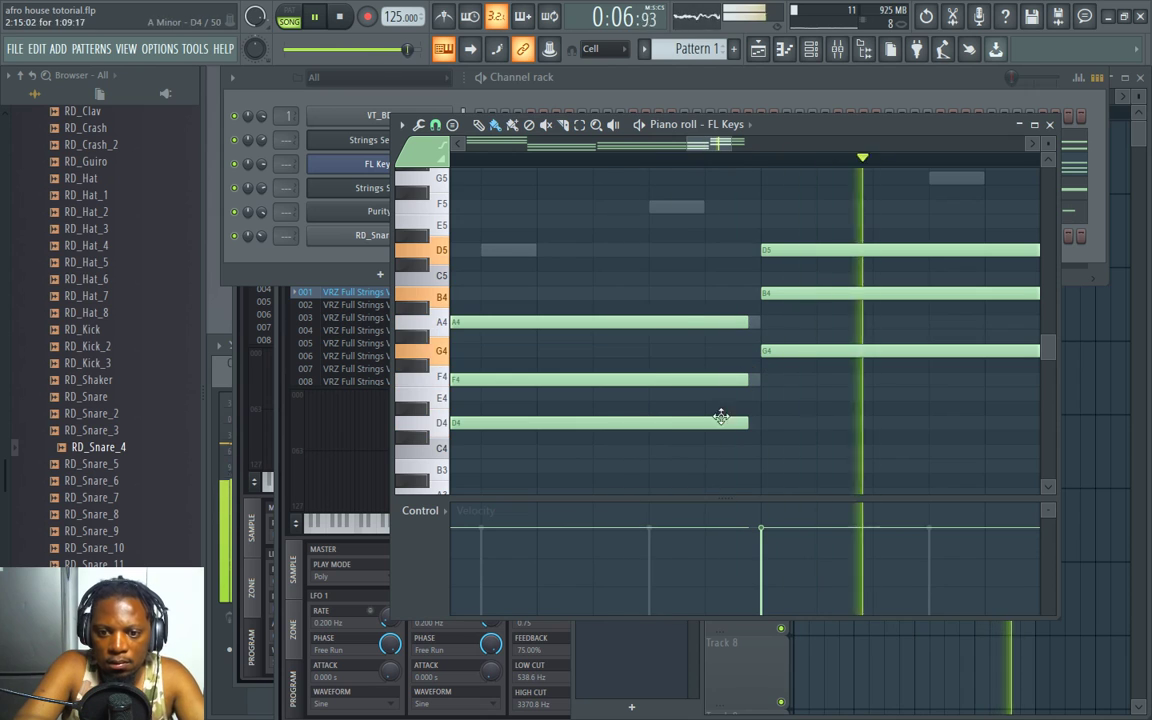
Step: Lengthen the FL Keys D4-F4-A4 chord, slice it where the last chord starts, and delete the overlapping ends
drag(720, 411, 750, 312)
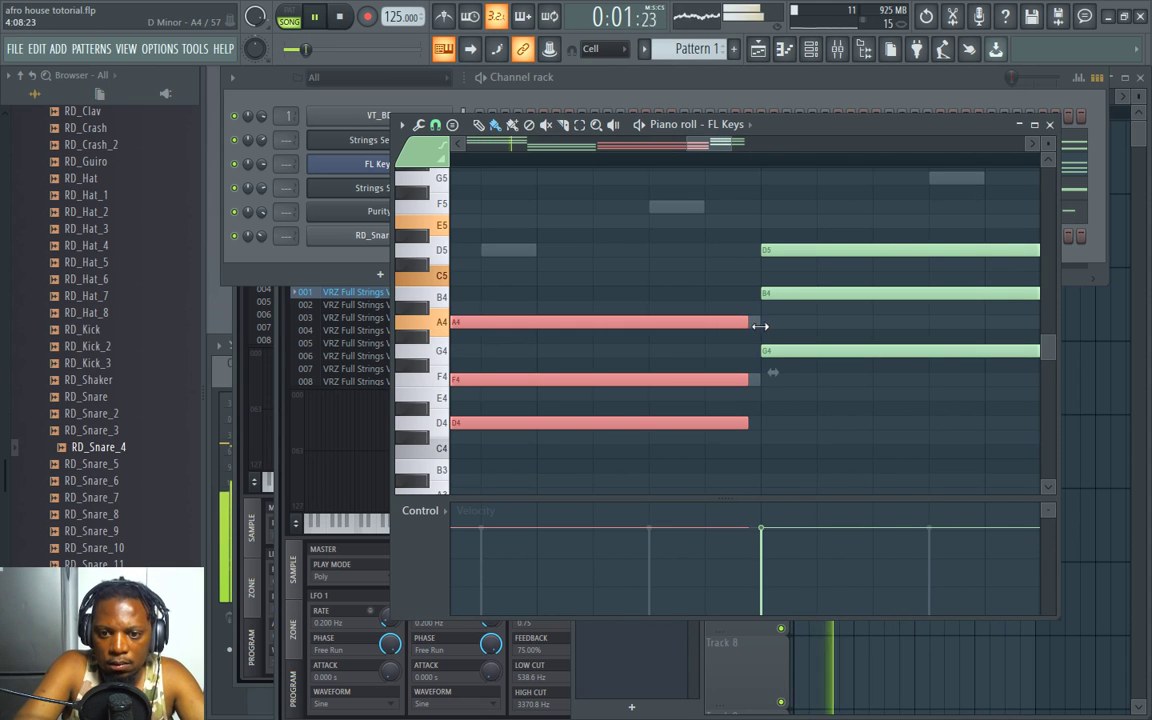
click(562, 125)
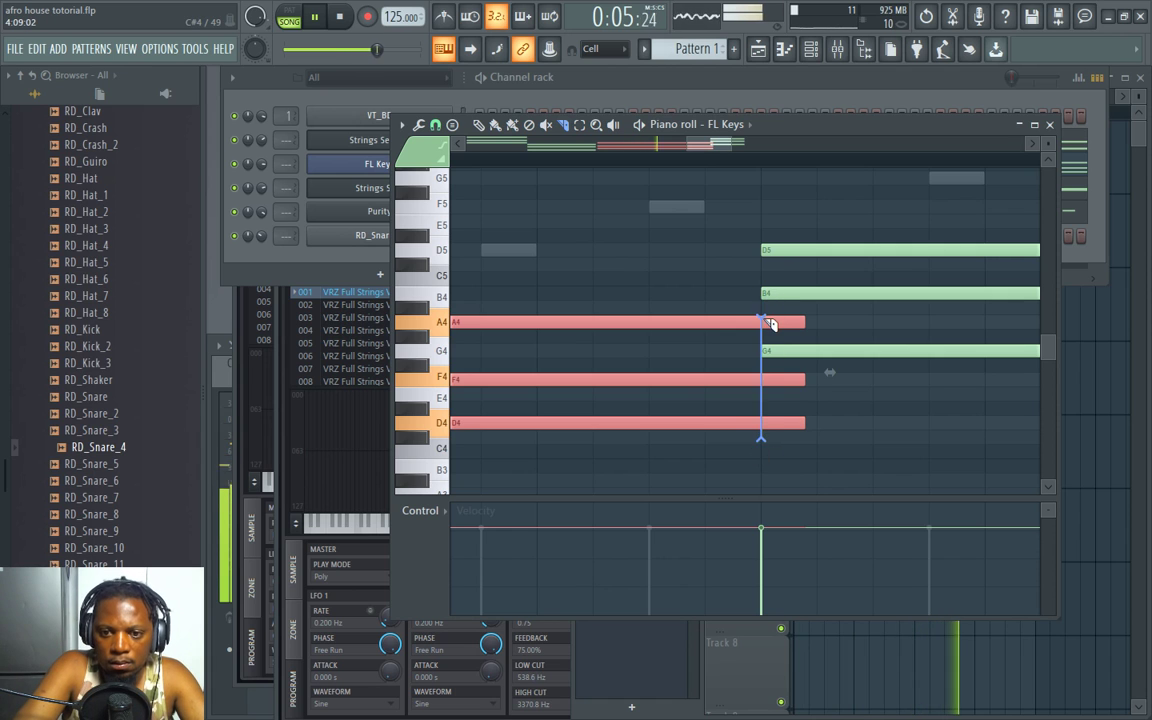
drag(770, 324, 766, 322)
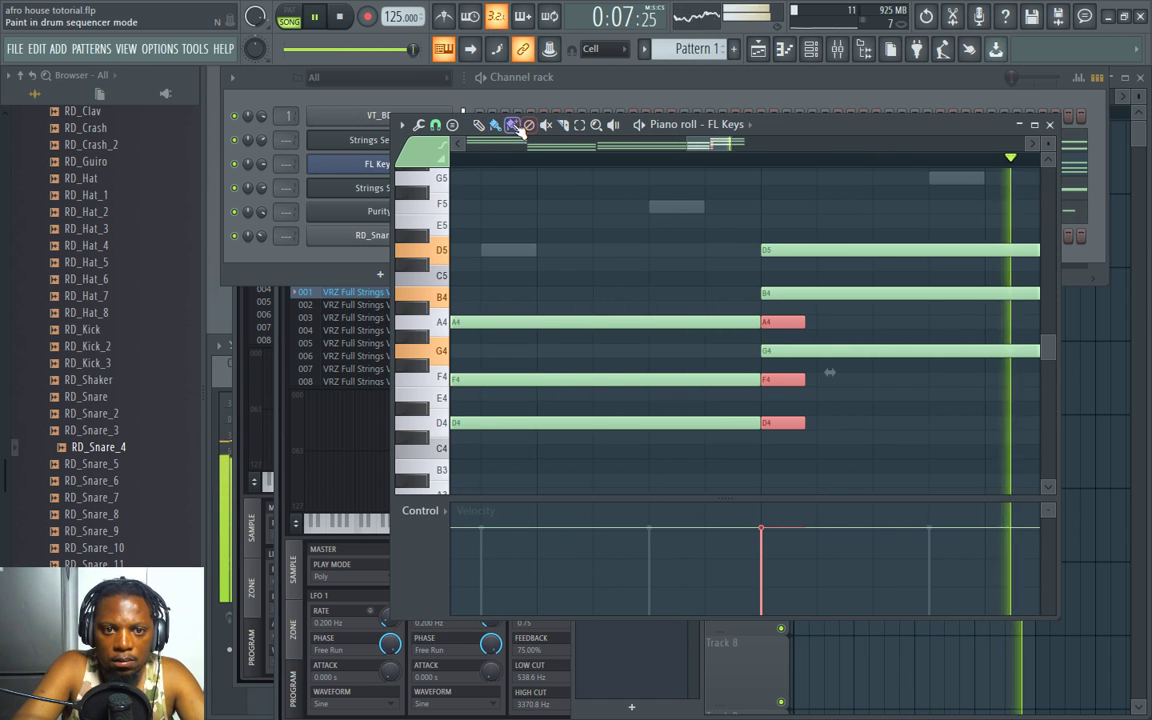
key(b)
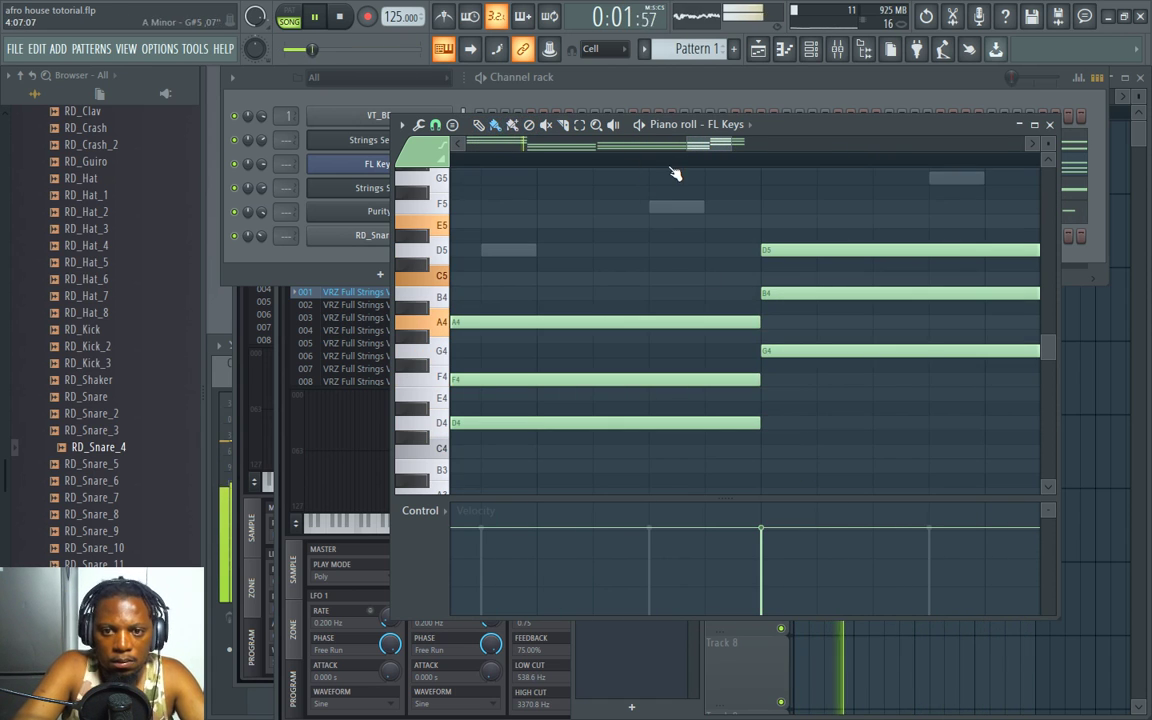
scroll(678, 162, down, 4)
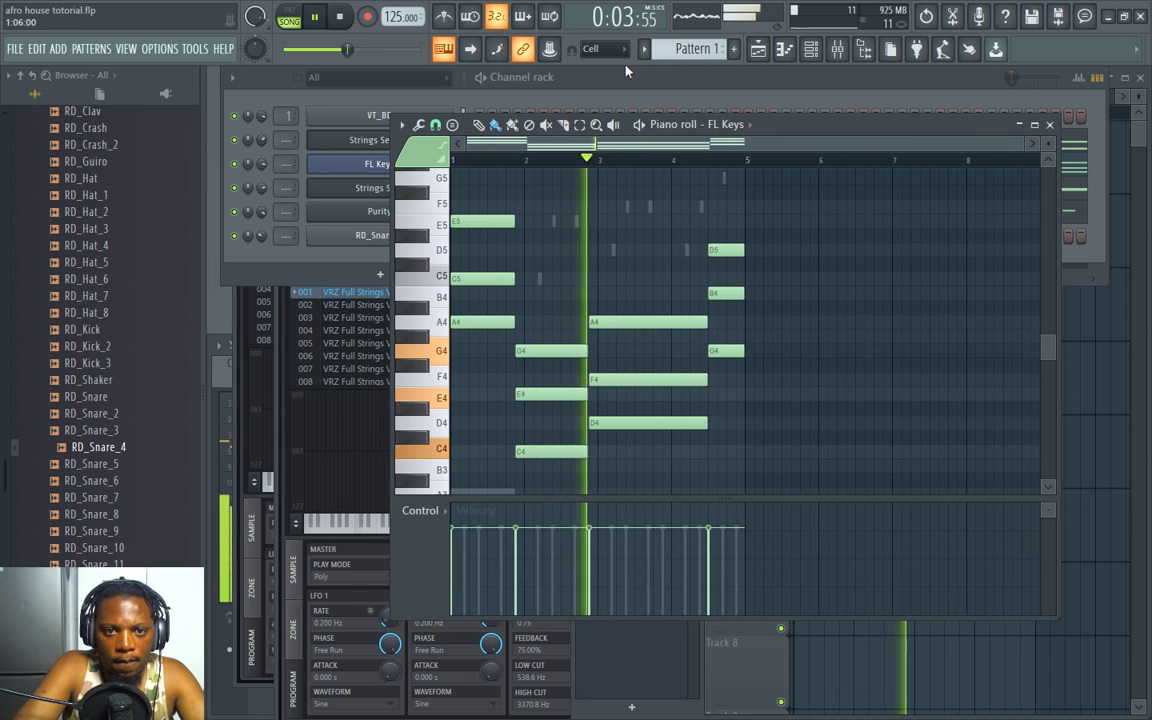
Step: Lower the Strings Section channel volume to 45% and return to Pattern 2 in the channel rack
click(580, 72)
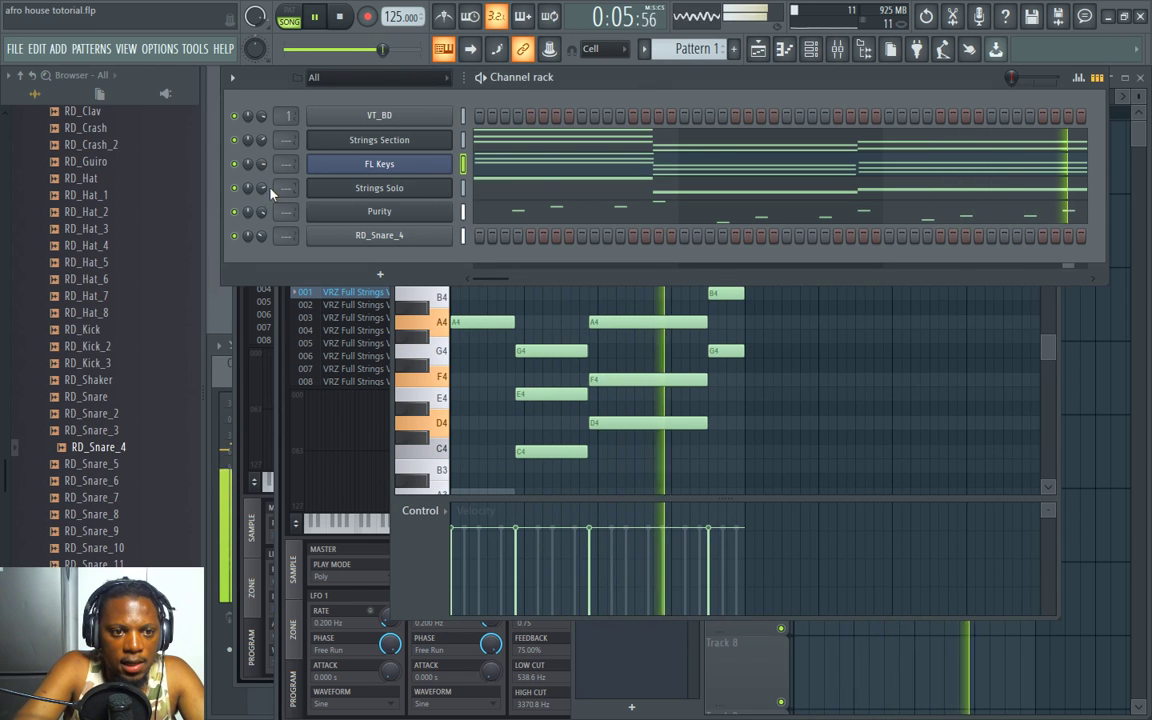
drag(261, 140, 261, 160)
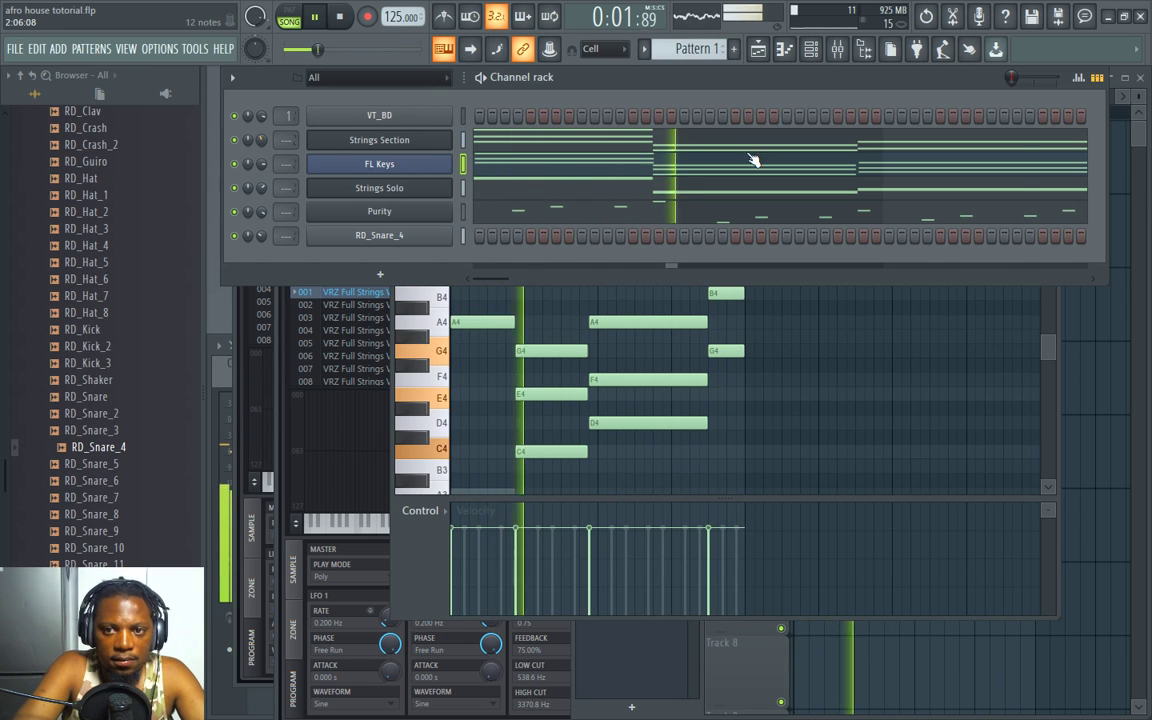
key(F5)
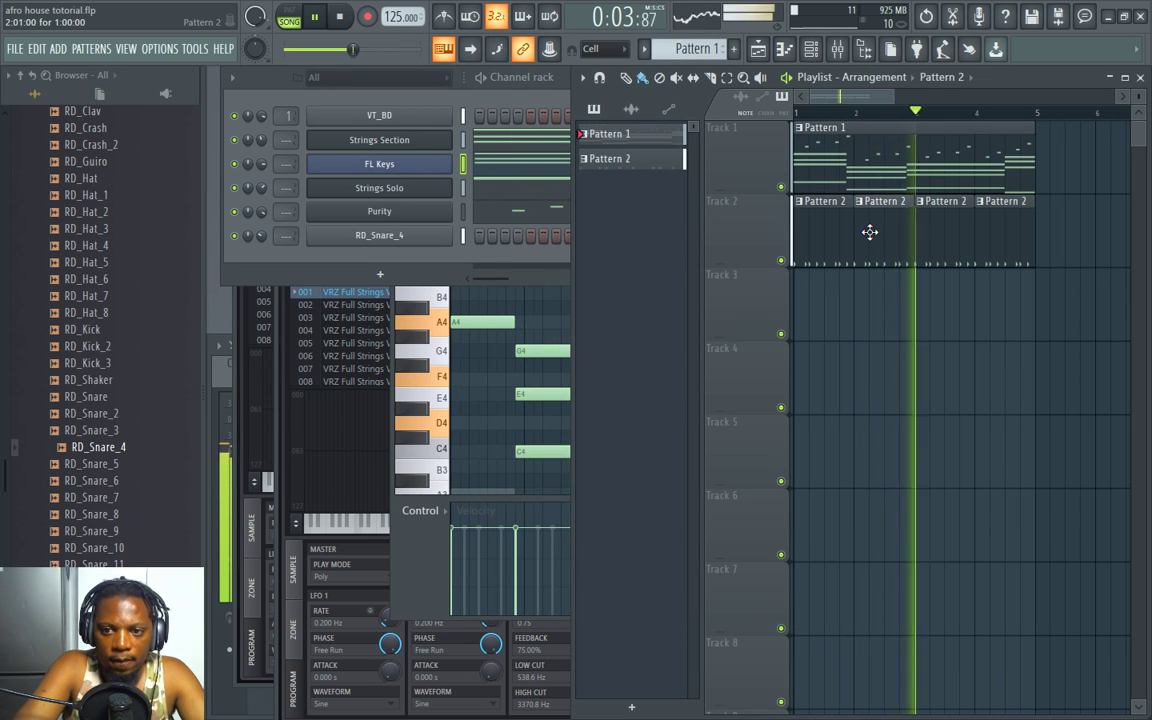
key(F5)
click(511, 79)
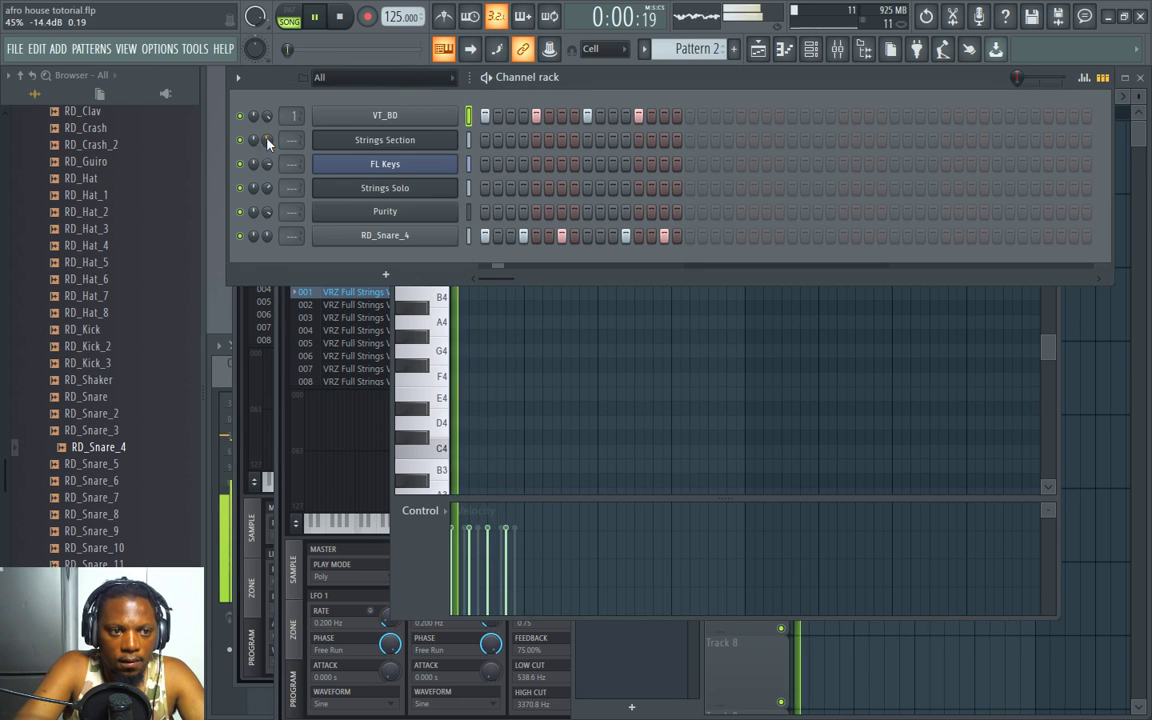
Step: Audition the neighbouring RealDrumkits samples and load RD_Shaker as a new channel below RD_Snare_4
click(108, 363)
click(112, 380)
click(110, 396)
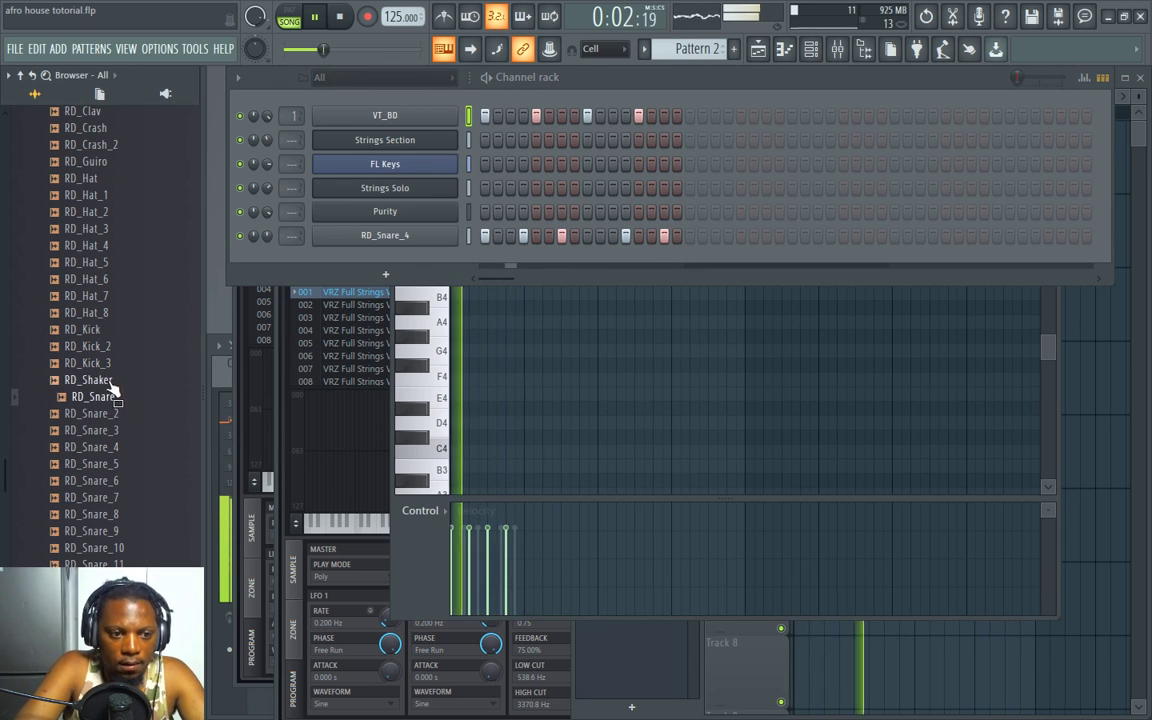
drag(113, 388, 289, 260)
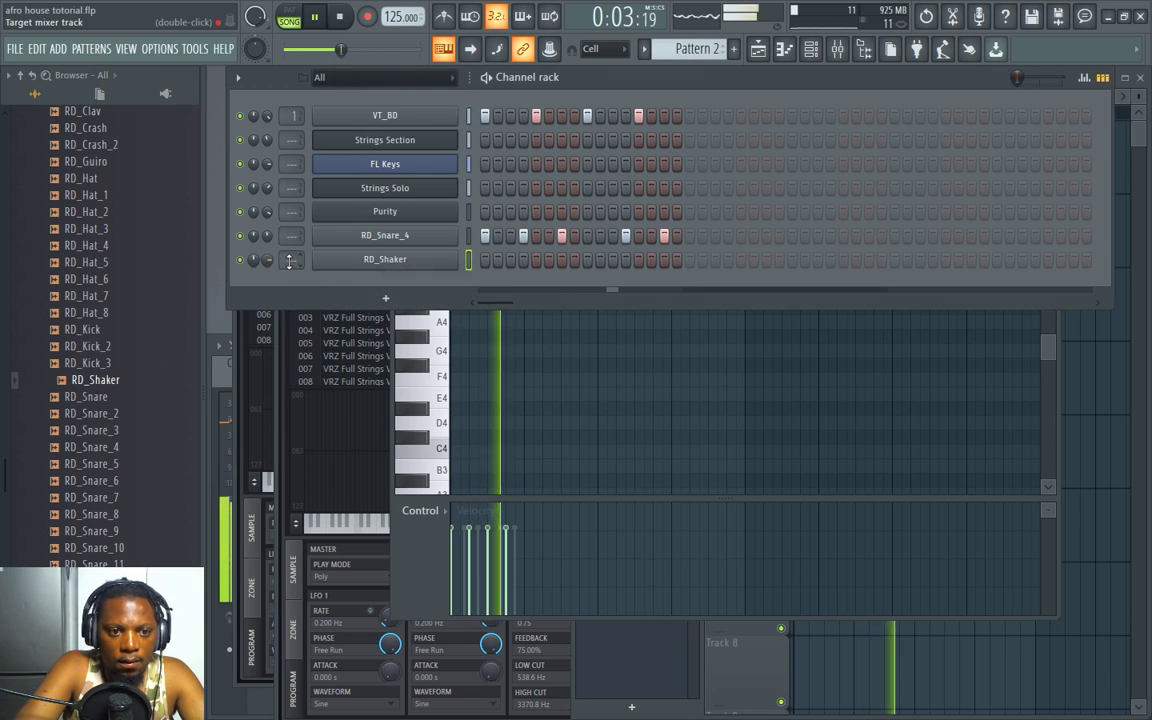
Step: Place RD_Shaker hits on steps 1, 4, 7, 9, 12 and 15 of Pattern 2 and set RD_Snare_4's volume to 66%
click(485, 260)
key(space)
click(523, 260)
click(562, 260)
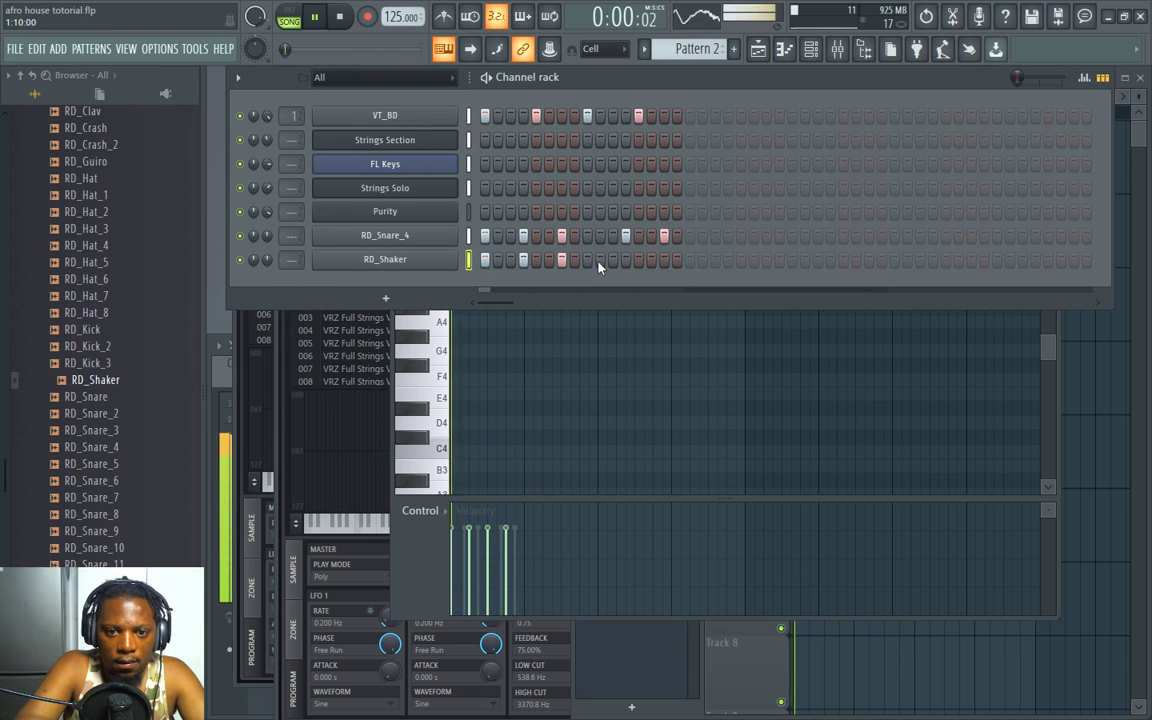
click(626, 260)
click(664, 260)
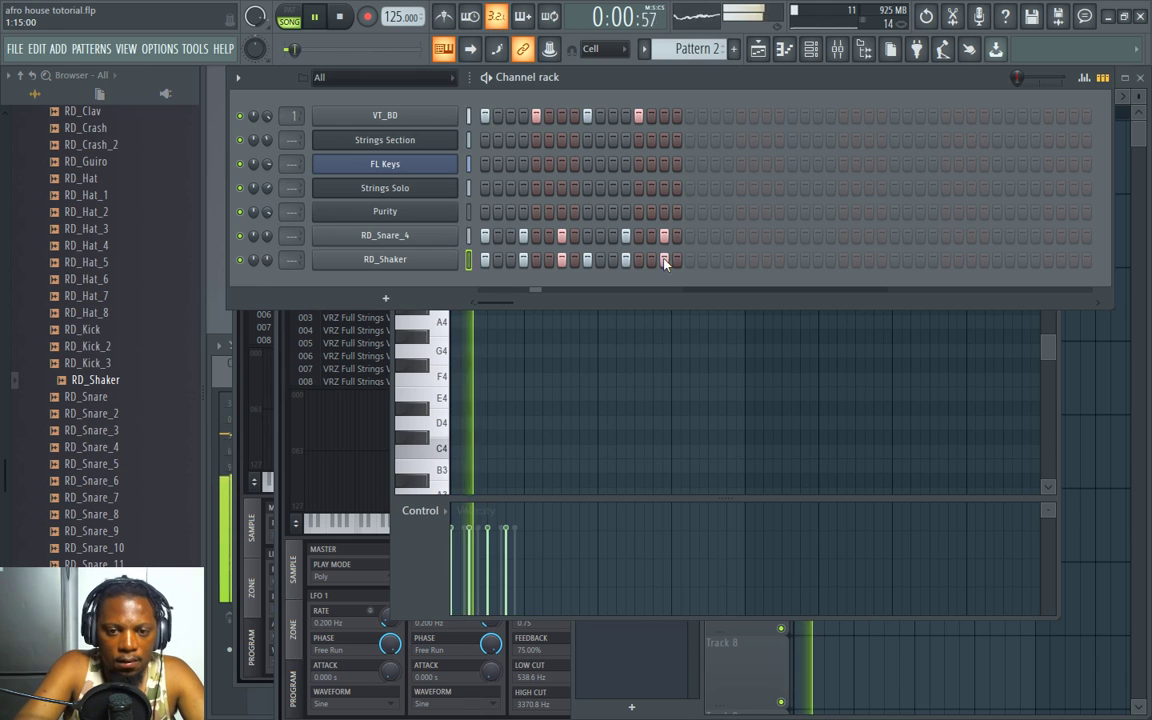
drag(292, 49, 312, 49)
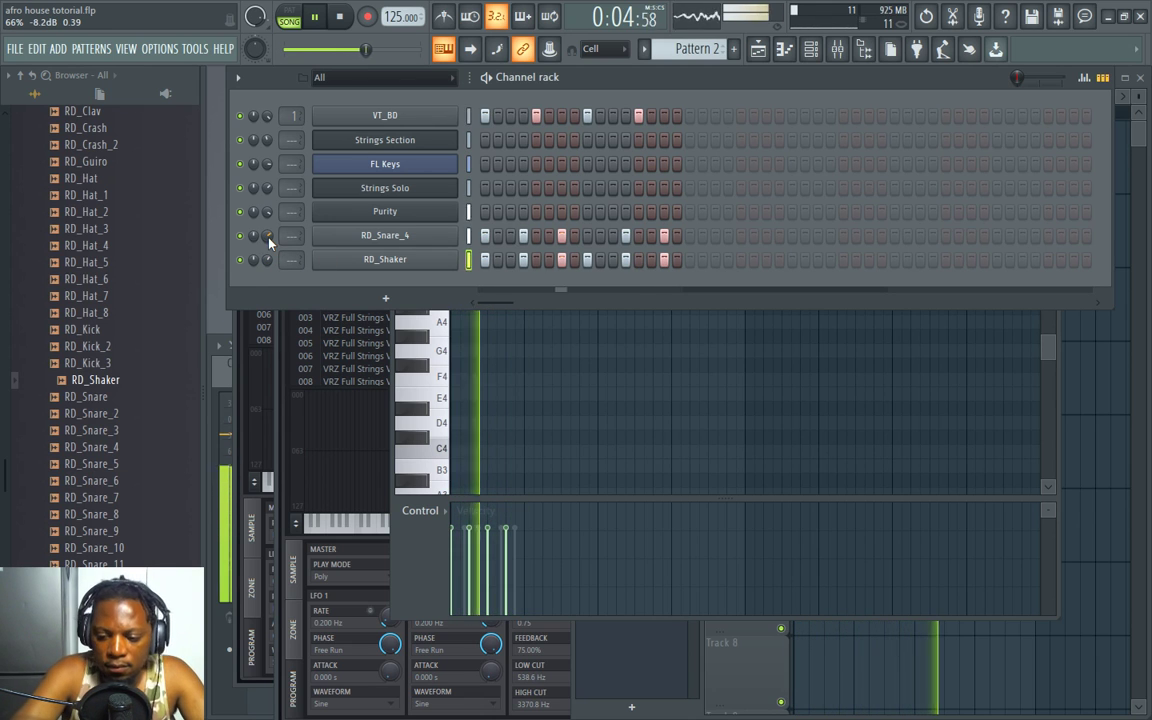
Step: Audition the RealDrumkits snares from RD_Snare_4 onward and load RD_Snare_8 as a new channel below RD_Shaker
click(98, 448)
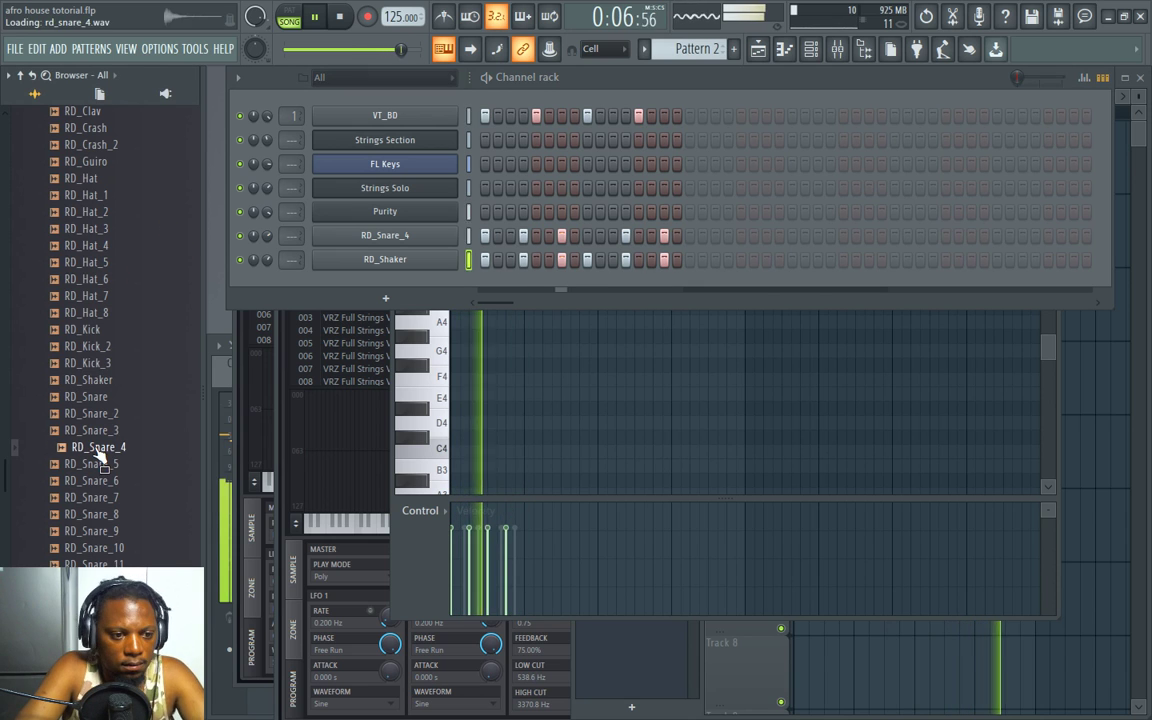
click(120, 465)
click(121, 481)
click(121, 498)
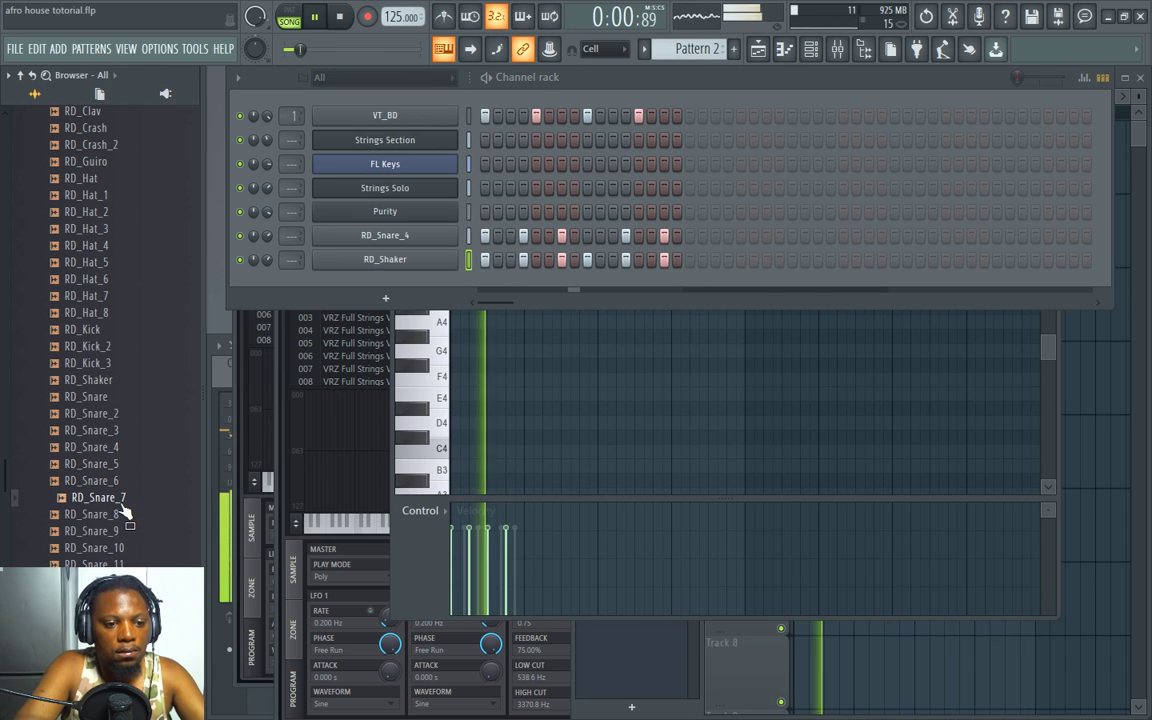
drag(125, 540, 386, 248)
drag(317, 49, 352, 49)
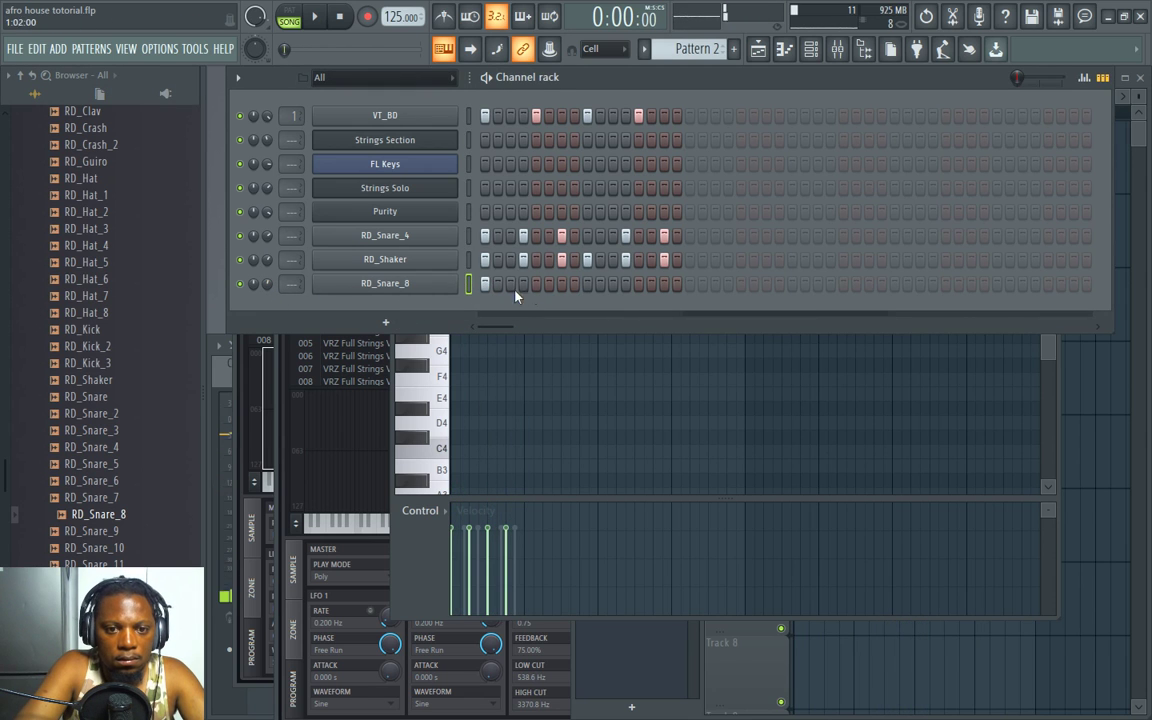
Step: Complete RD_Snare_8's hits on steps 1, 4, 12 and 15 of Pattern 2 and set its volume to about 75%
click(626, 284)
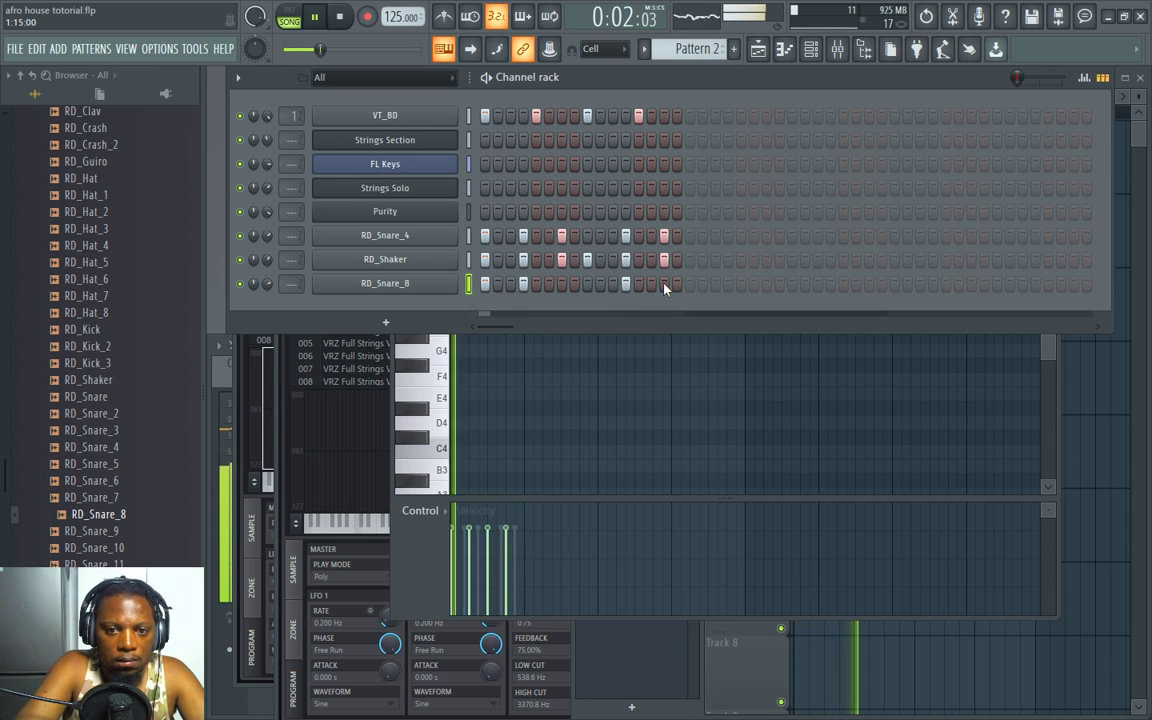
click(664, 284)
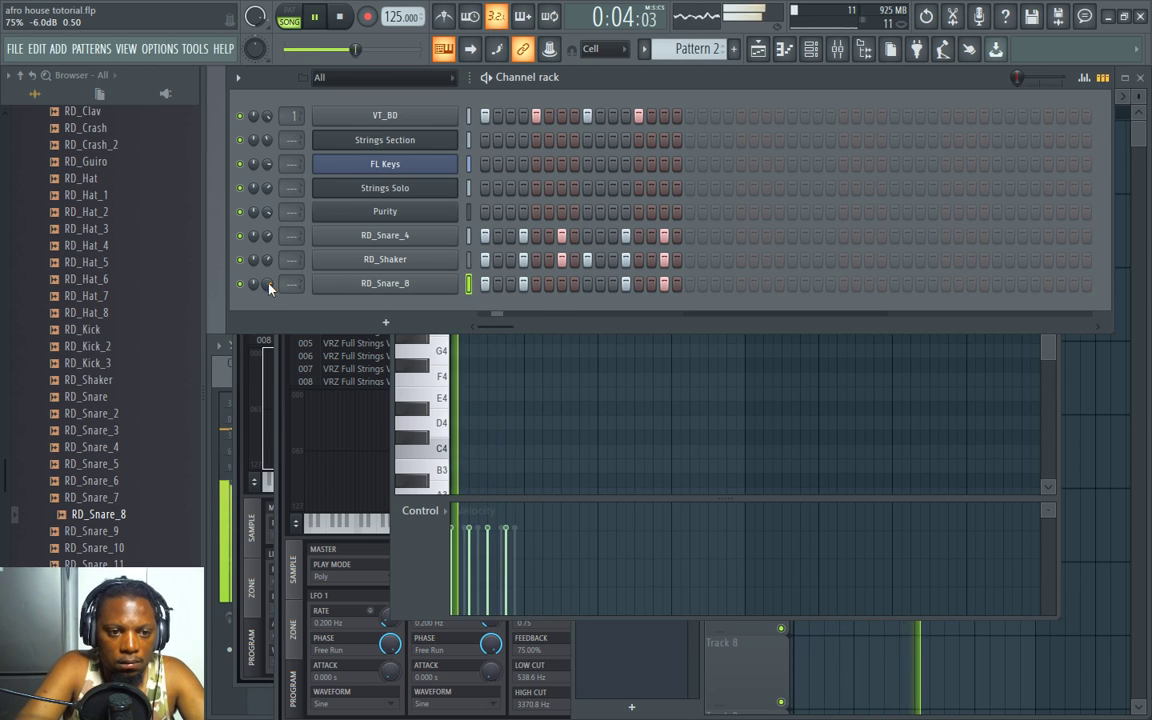
Step: Audition the RealDrumkits toms and load RD_Tom_6, RD_Tom_2 and RD_Tom as new channels below RD_Snare_8
drag(129, 548, 112, 432)
scroll(112, 432, down, 4)
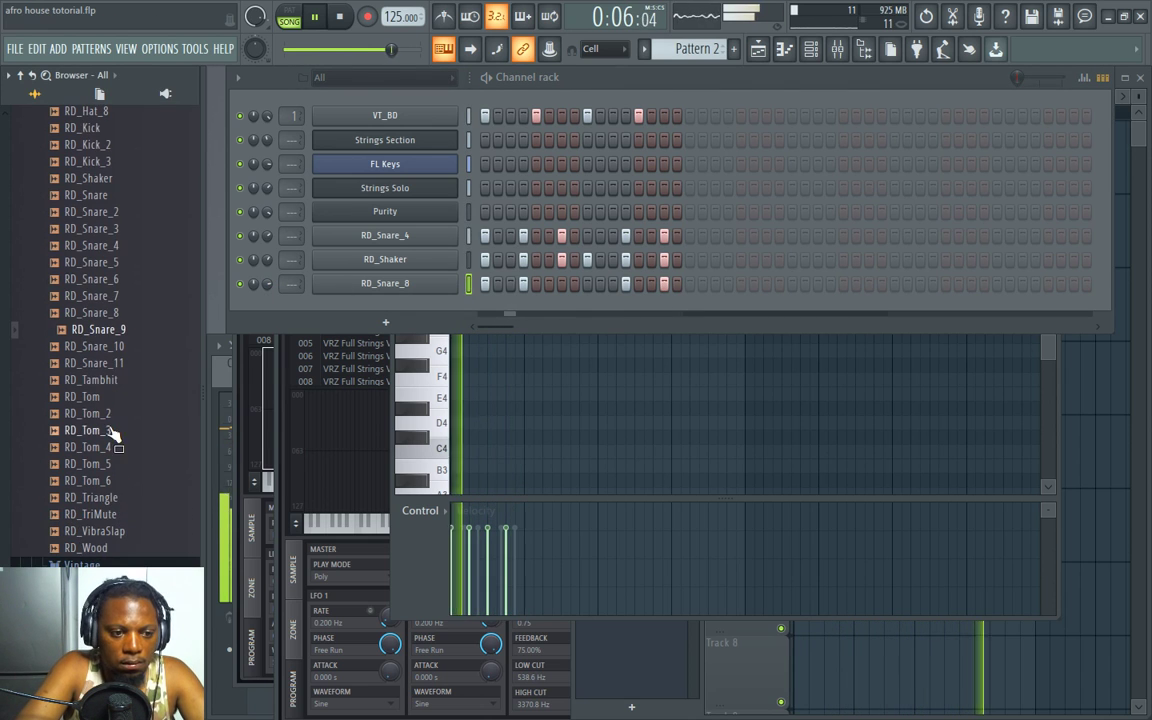
click(112, 432)
click(113, 449)
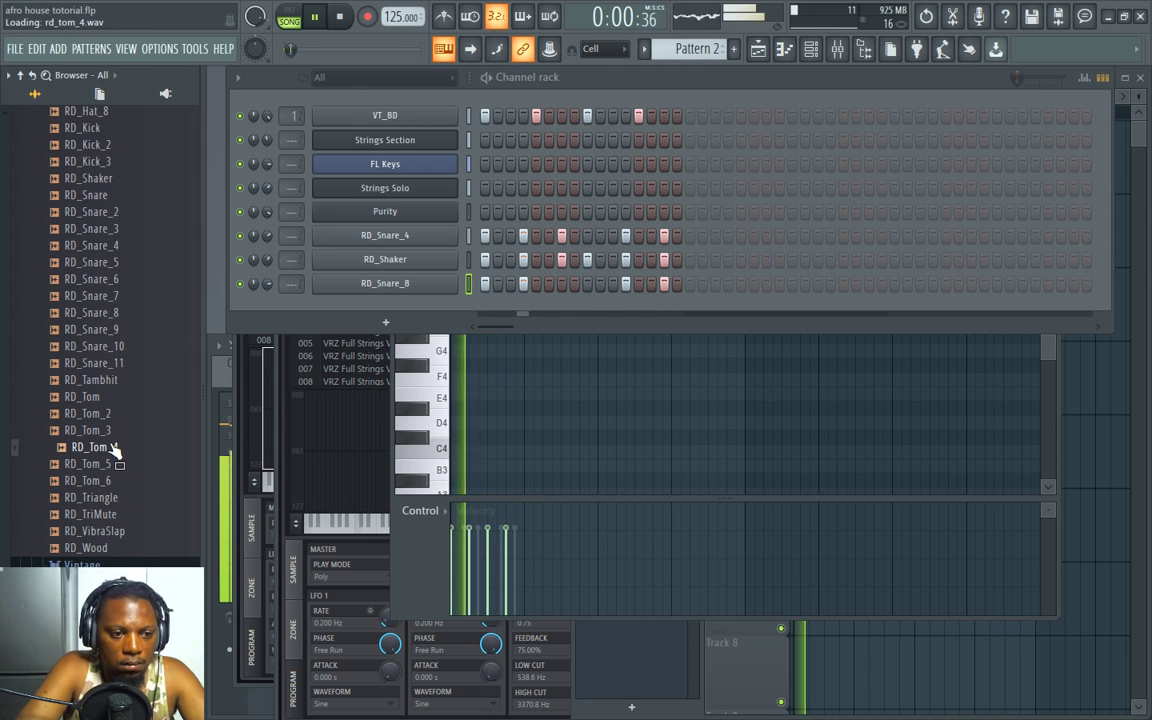
drag(113, 481, 373, 310)
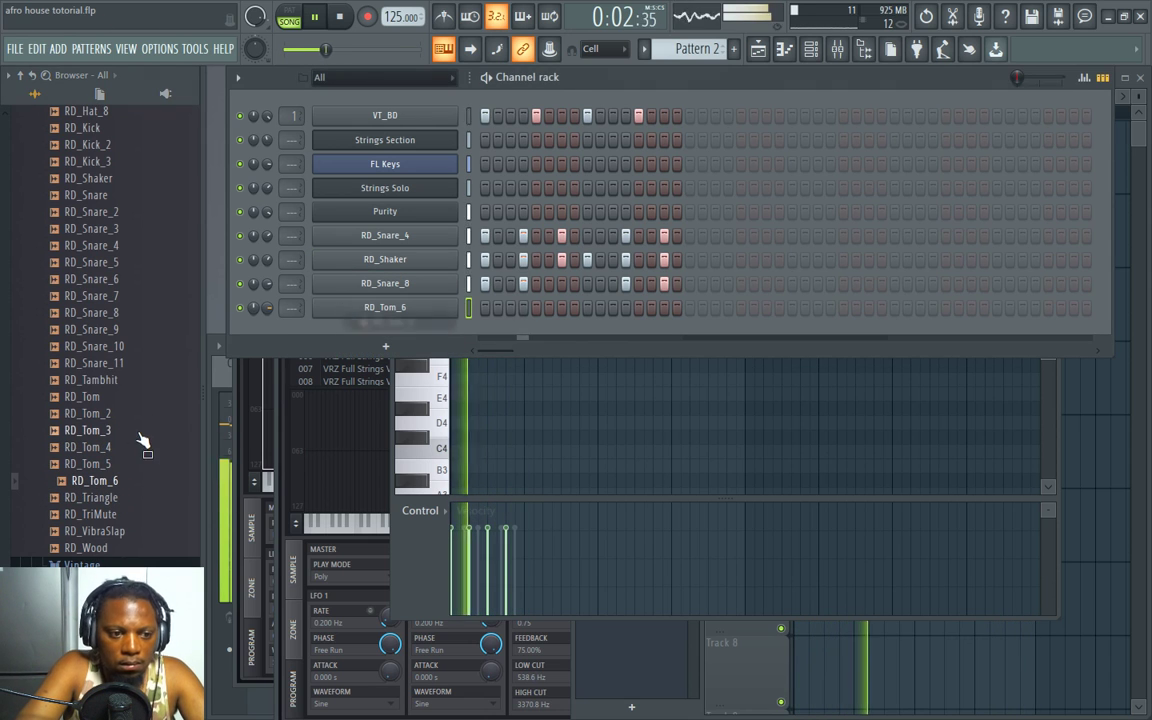
click(118, 398)
drag(116, 414, 390, 330)
drag(154, 399, 365, 362)
Step: Load RD_Hat_6 as a new channel below RD_Tom and place its hits on steps 1, 7 and 12
scroll(101, 337, up, 5)
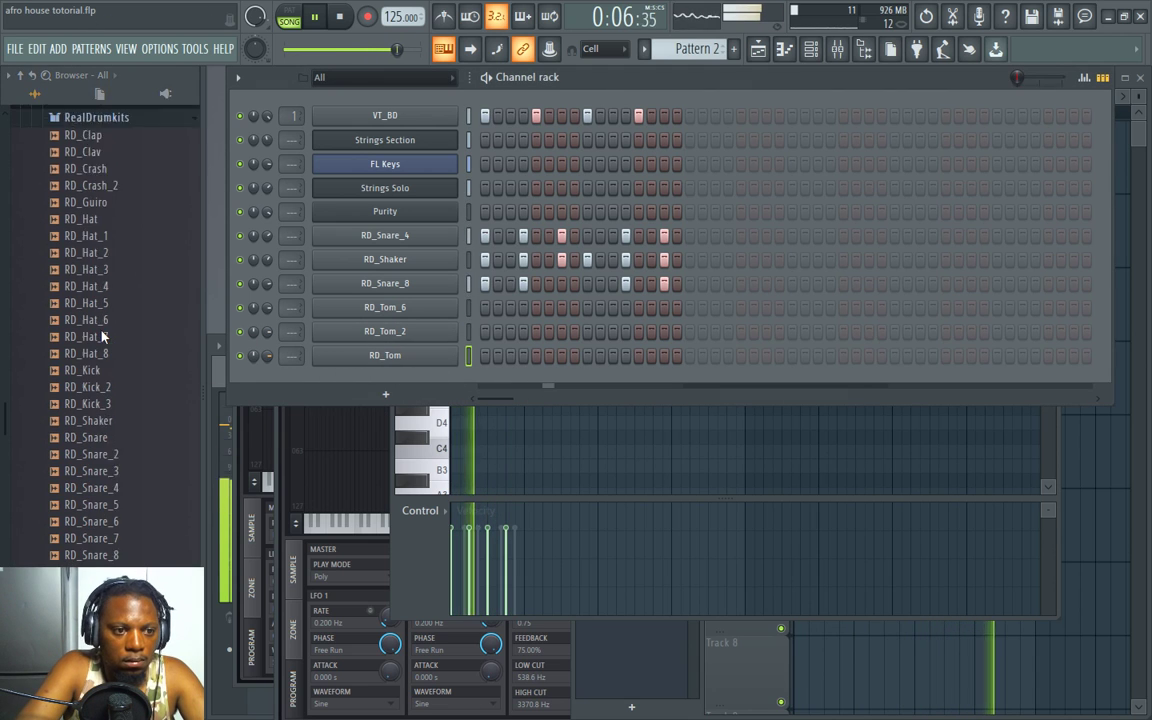
scroll(101, 337, up, 2)
drag(116, 380, 350, 390)
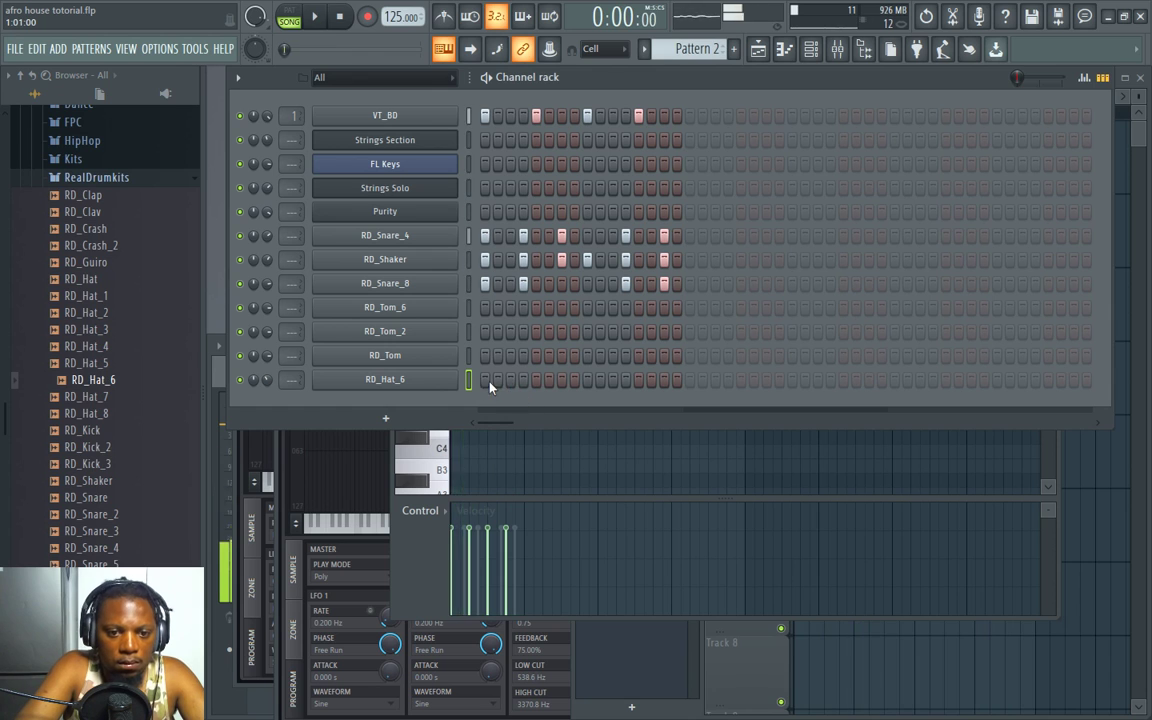
click(561, 380)
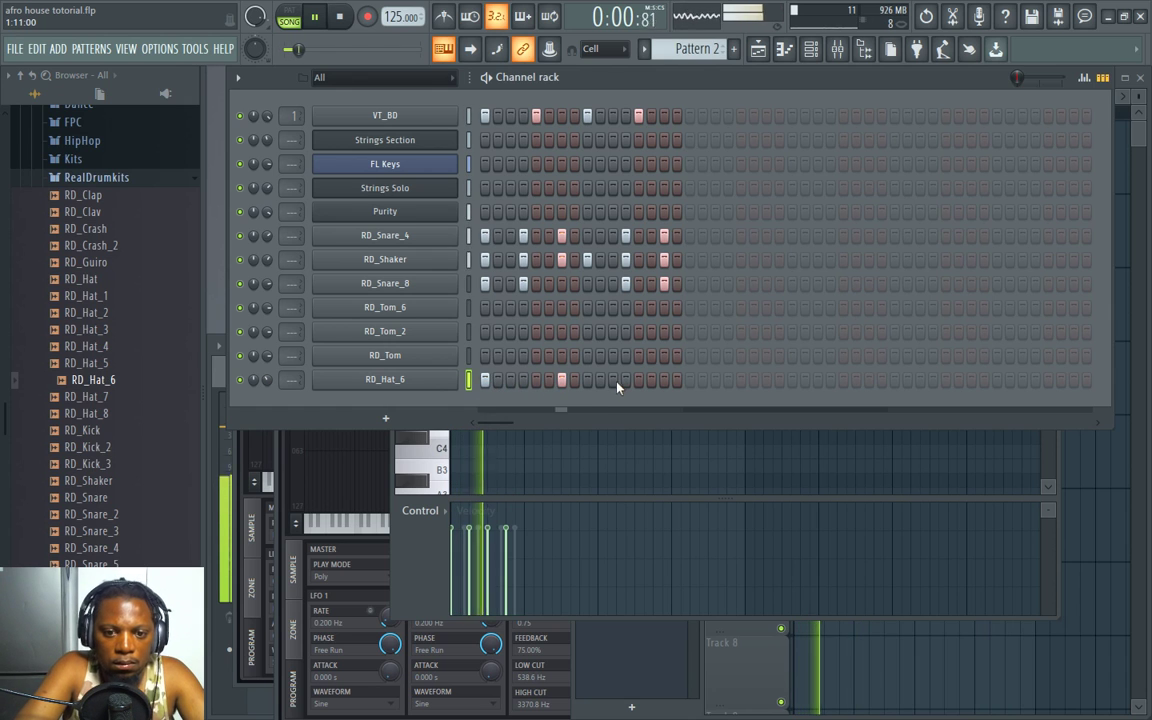
click(625, 380)
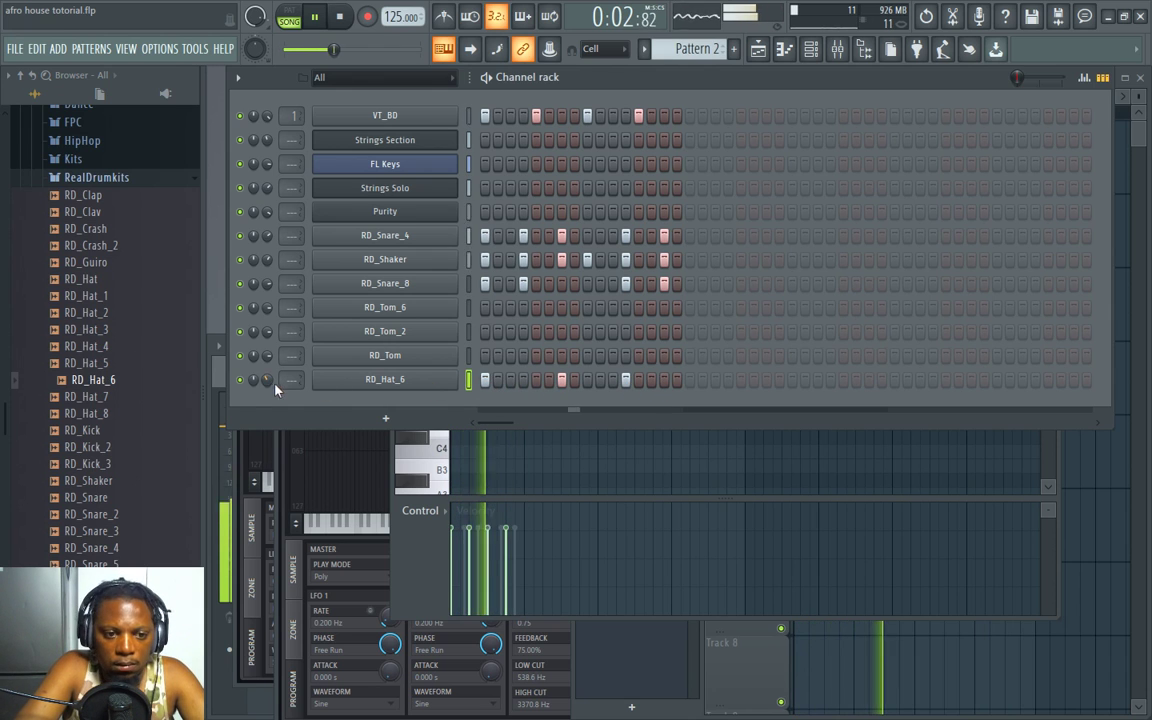
Step: Load RD_Hat_8 as a new channel with hits on steps 1, 4, 9 and 12, and lower its volume to 44%
click(90, 413)
drag(100, 413, 488, 415)
key(space)
click(523, 403)
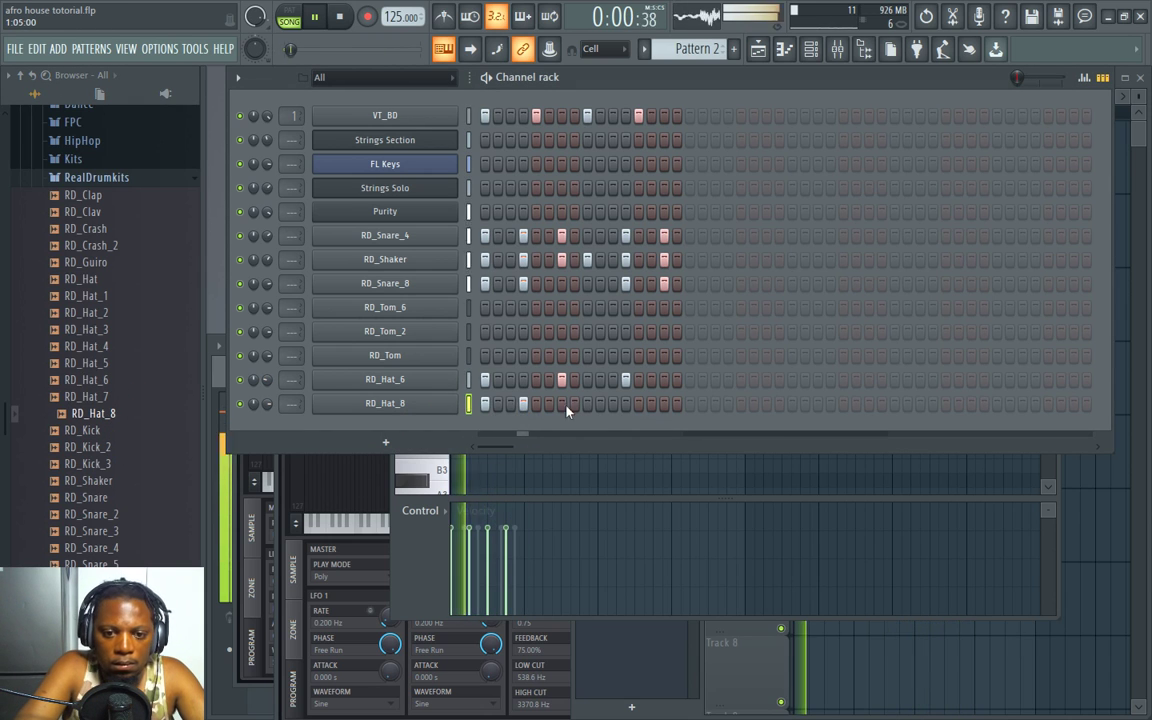
click(587, 403)
click(625, 403)
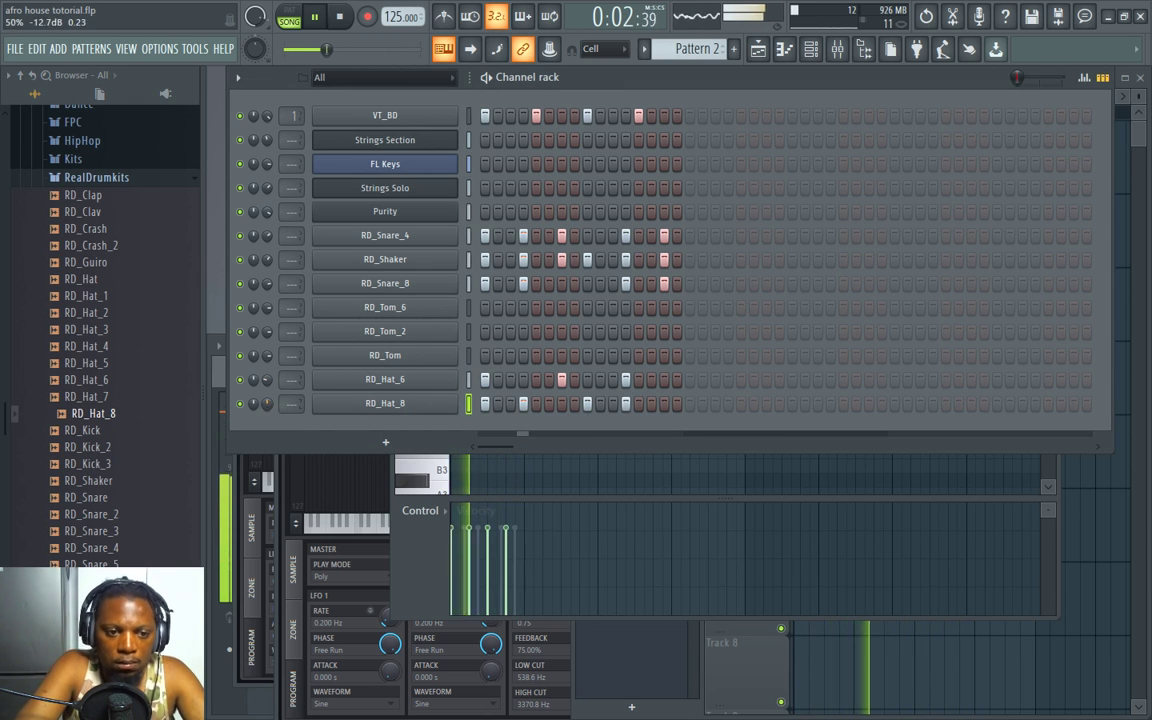
drag(267, 404, 267, 440)
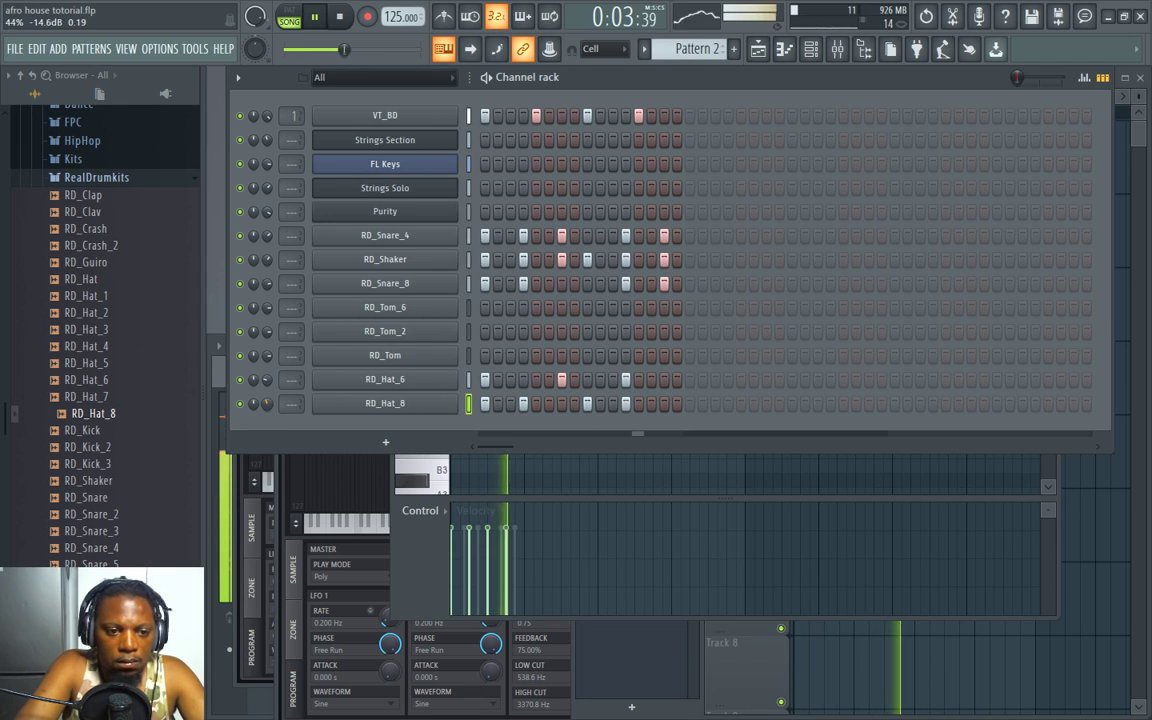
Step: Load RD_Clav below RD_Hat_8 with hits on steps 1, 4, 10 and 13, and lower its volume to about 55%
click(98, 213)
drag(326, 357, 390, 440)
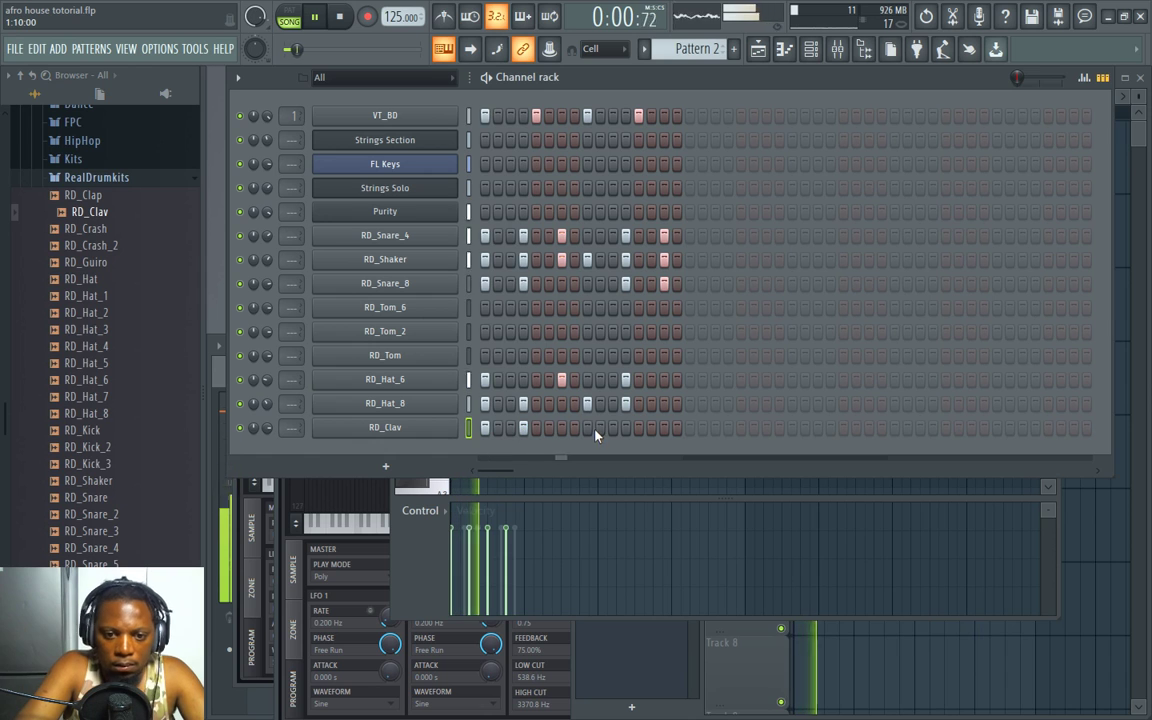
click(600, 428)
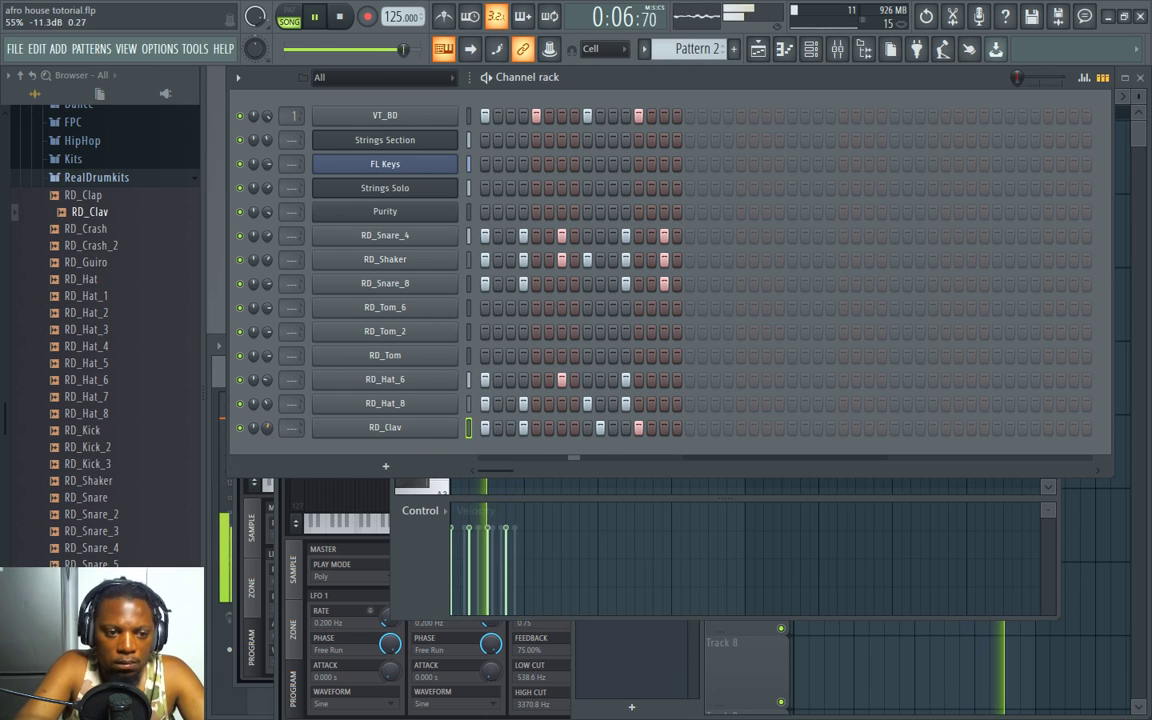
Step: Audition more RealDrumkits samples, including RD_Hat, and look through the sample pack folders for further sounds
click(128, 245)
click(110, 280)
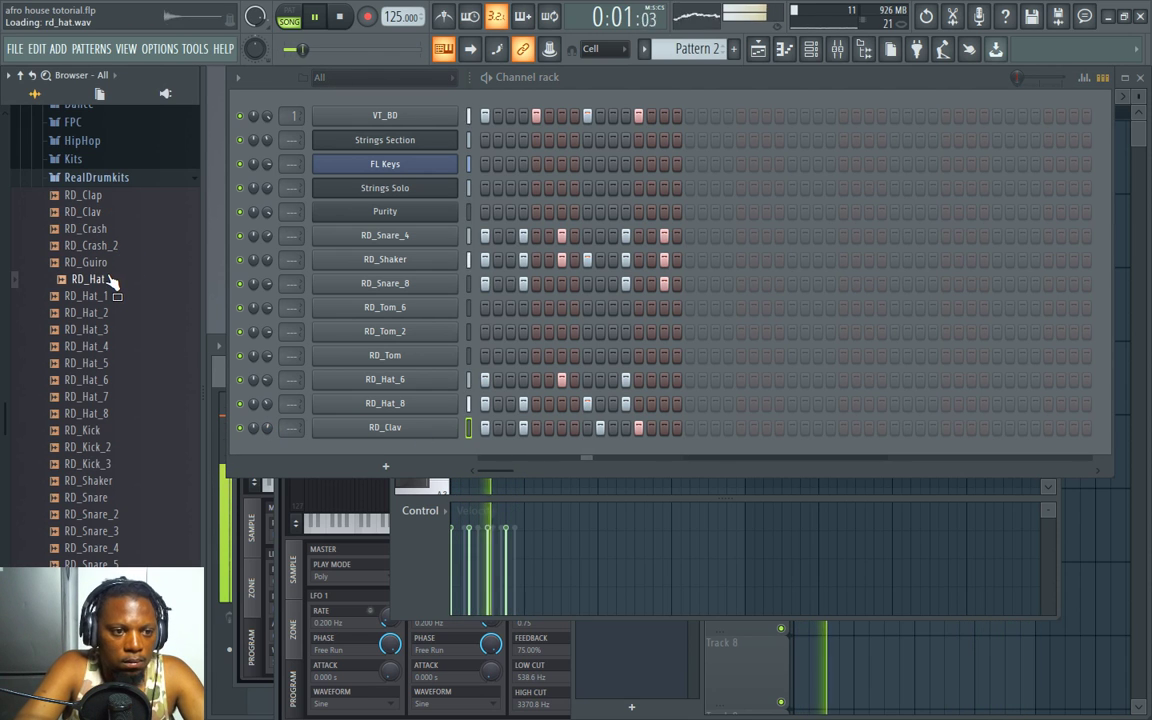
click(96, 177)
scroll(112, 190, up, 5)
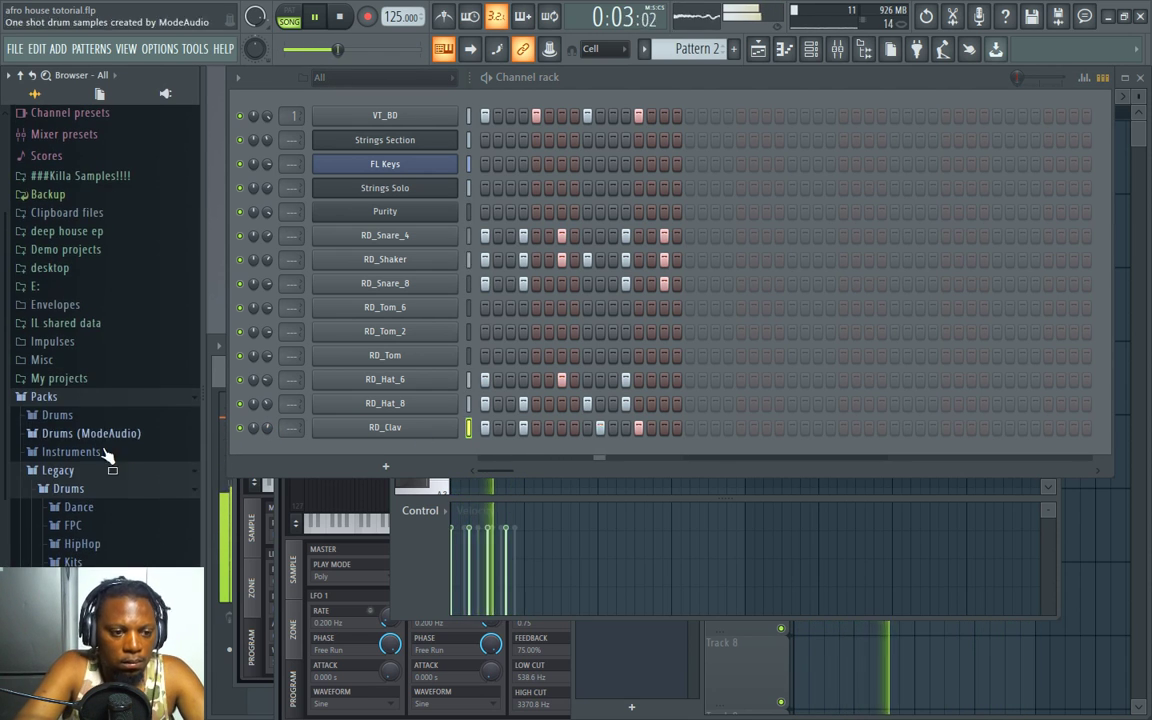
scroll(150, 455, down, 2)
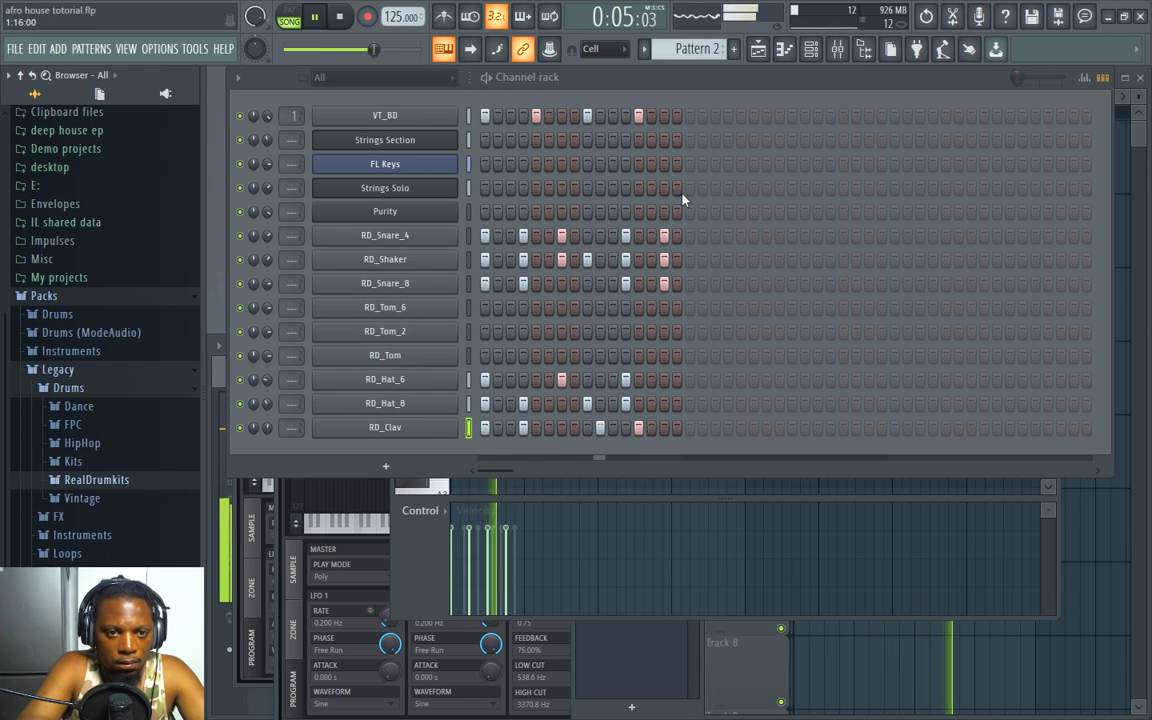
key(F5)
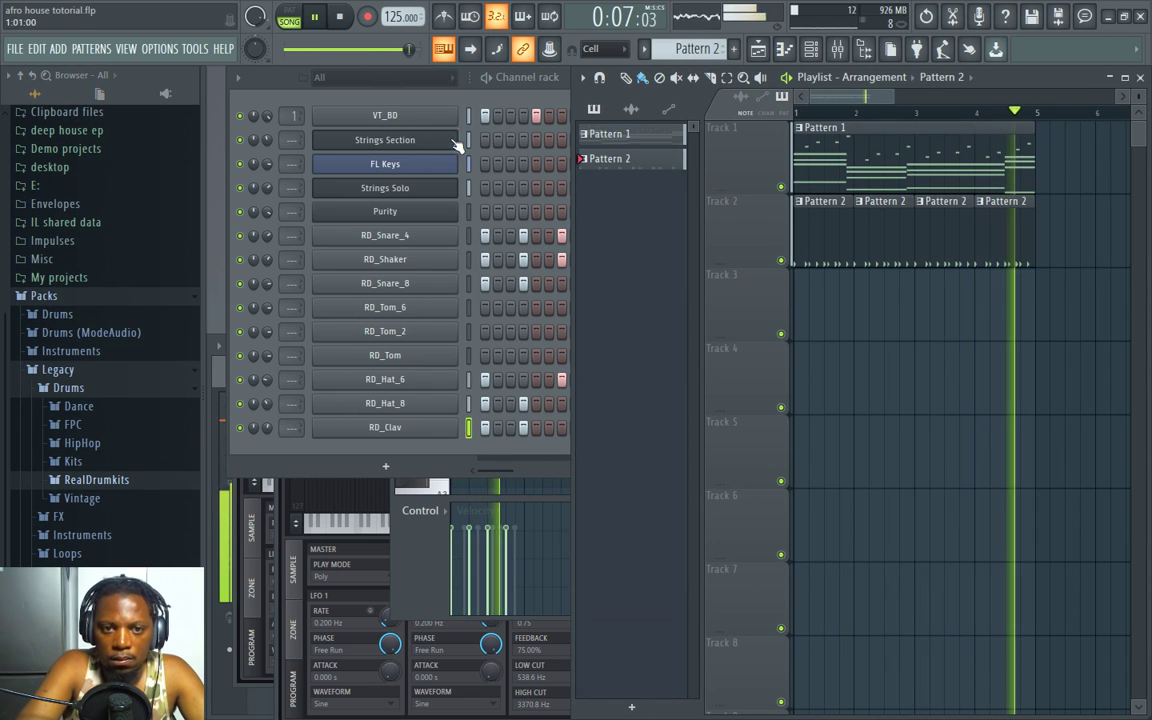
click(319, 88)
click(68, 387)
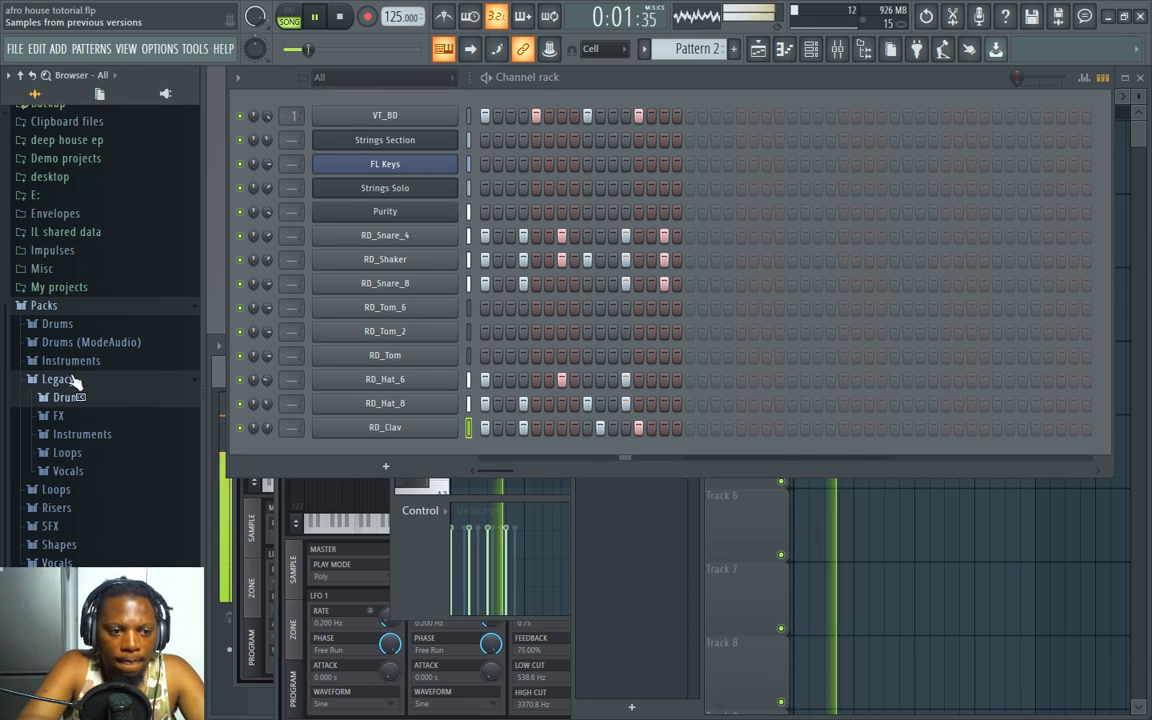
Step: Add a Fruity DX10 synth channel below RD_Clav and load its eFlute preset
click(385, 466)
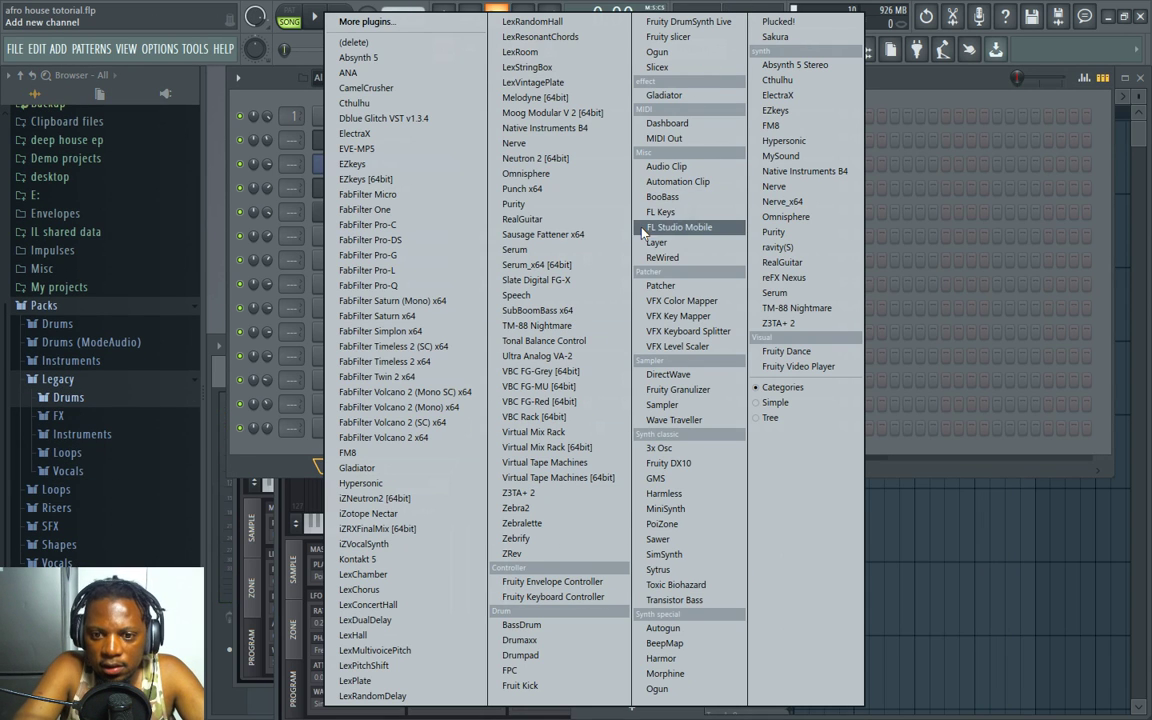
click(684, 470)
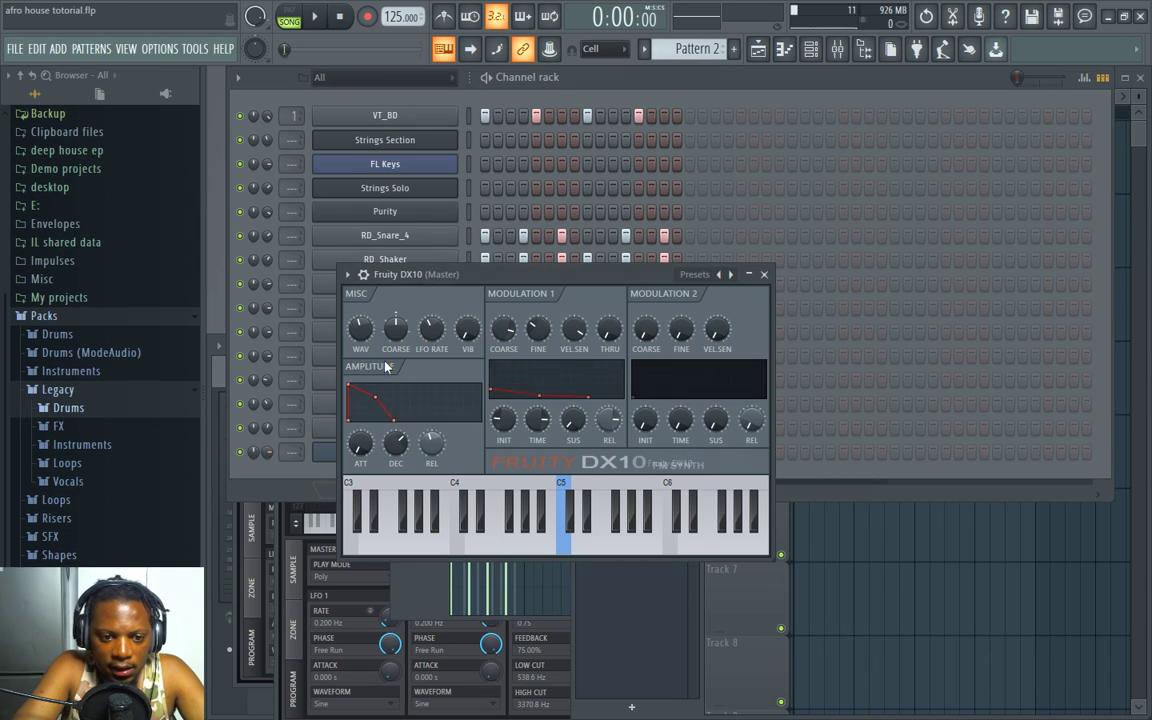
click(364, 276)
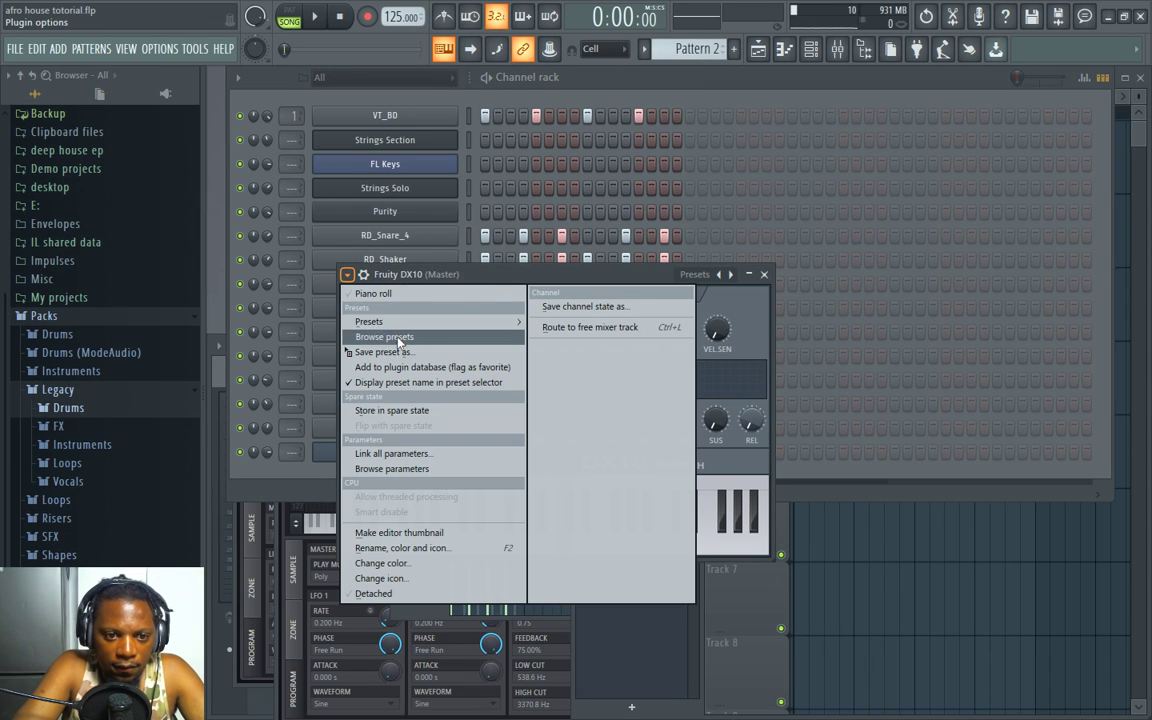
mouse_move(396, 322)
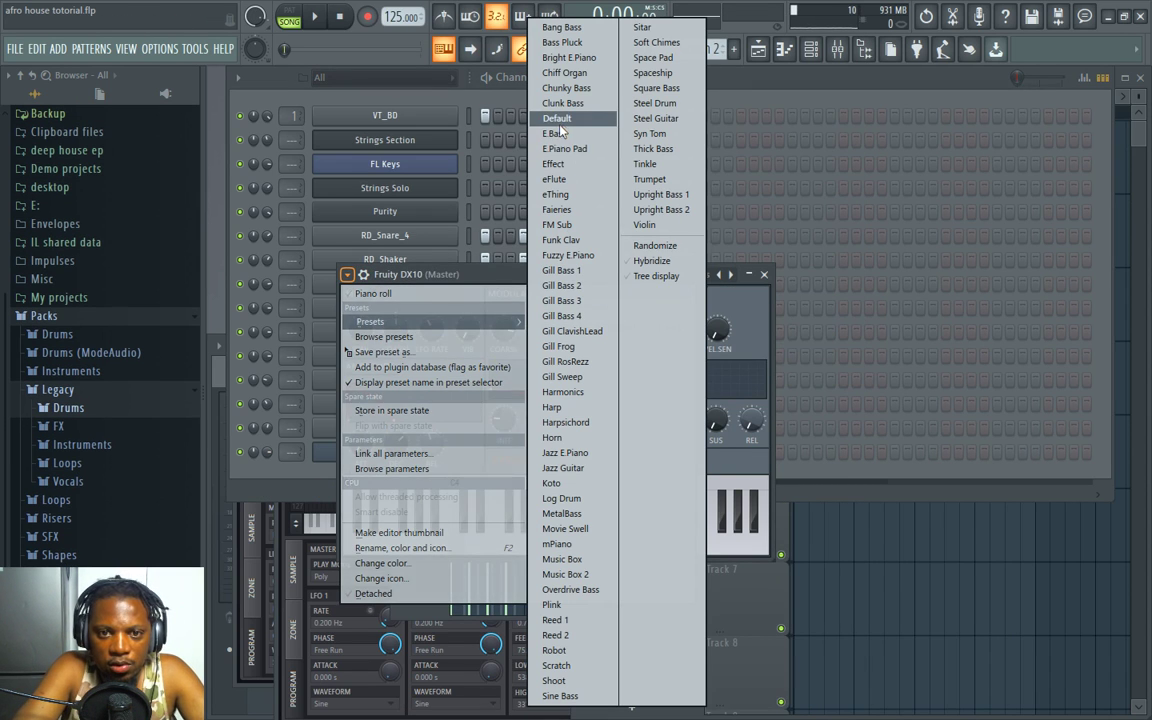
click(571, 181)
Step: Switch to Pattern 1 and open the eFlute channel's piano roll
click(660, 78)
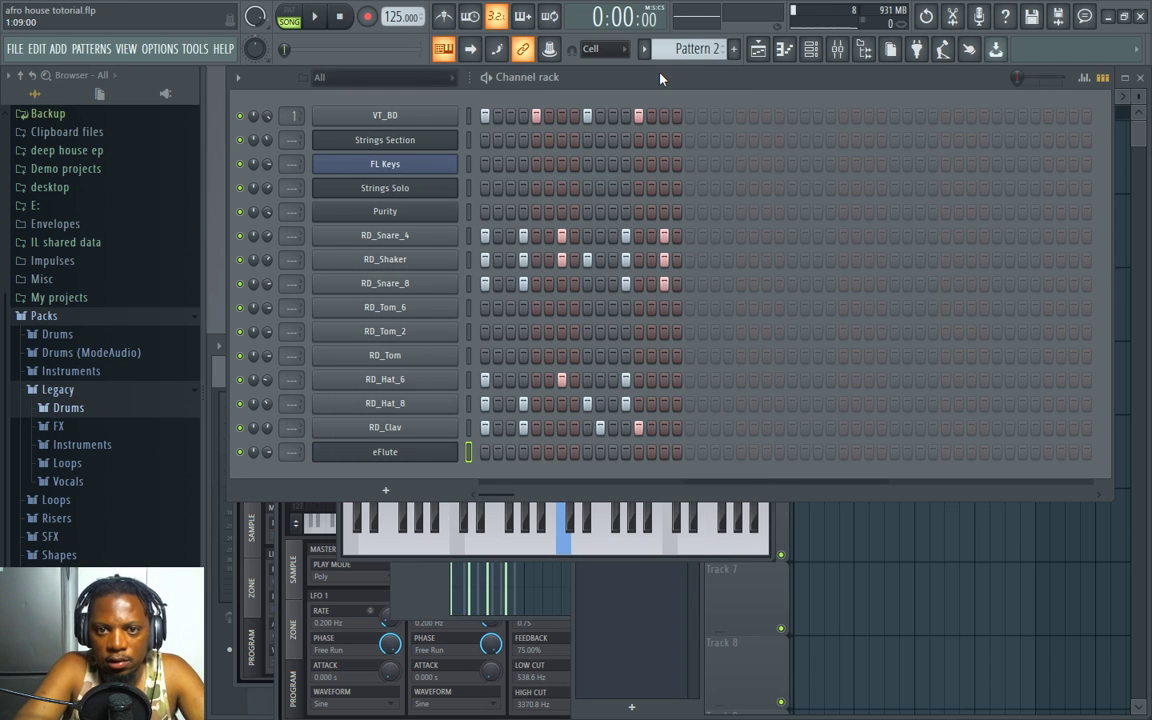
key(F5)
click(605, 157)
key(F7)
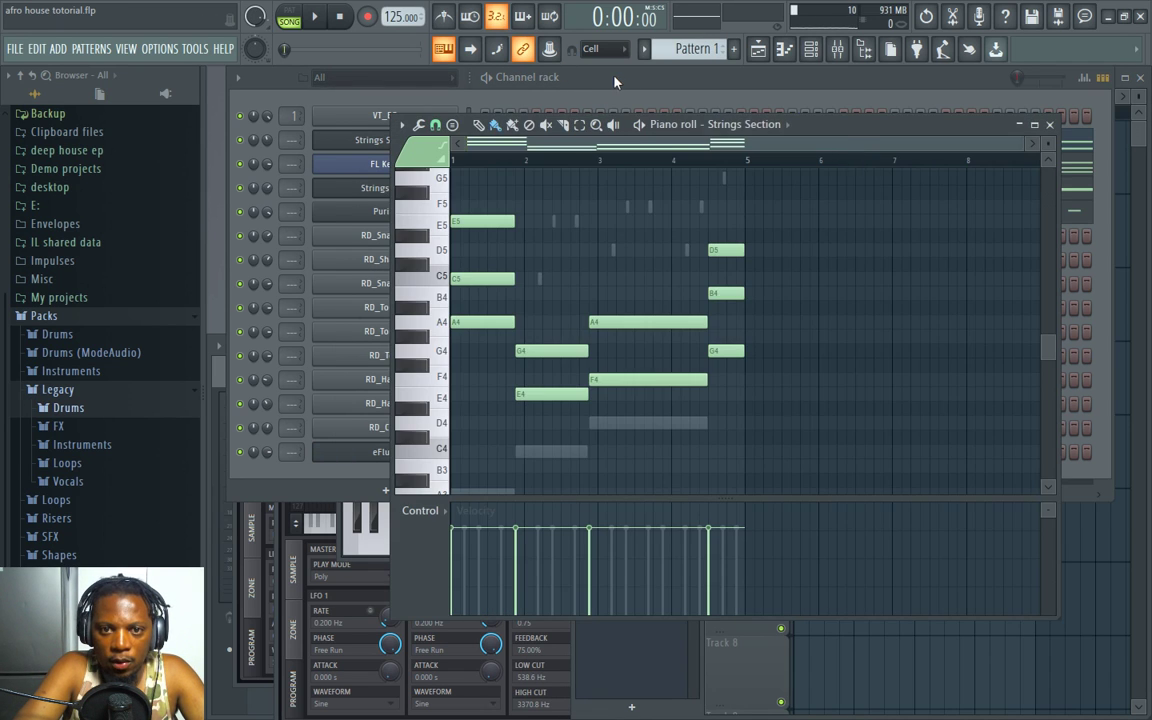
click(552, 77)
right_click(457, 450)
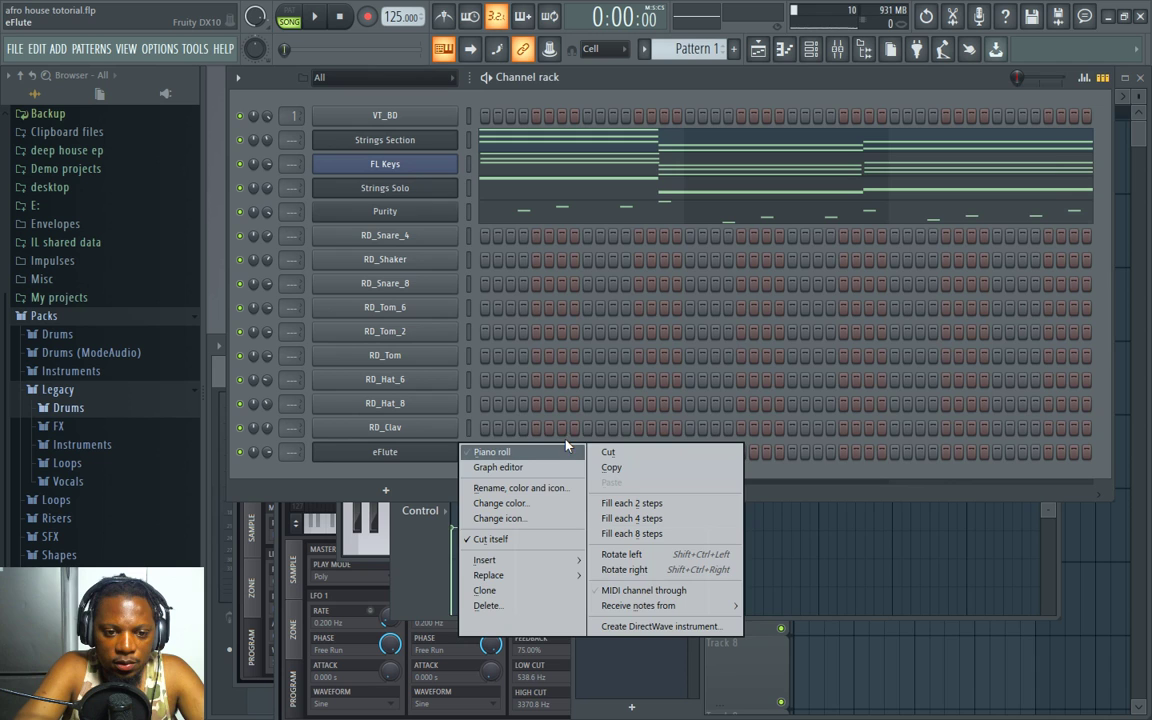
click(489, 455)
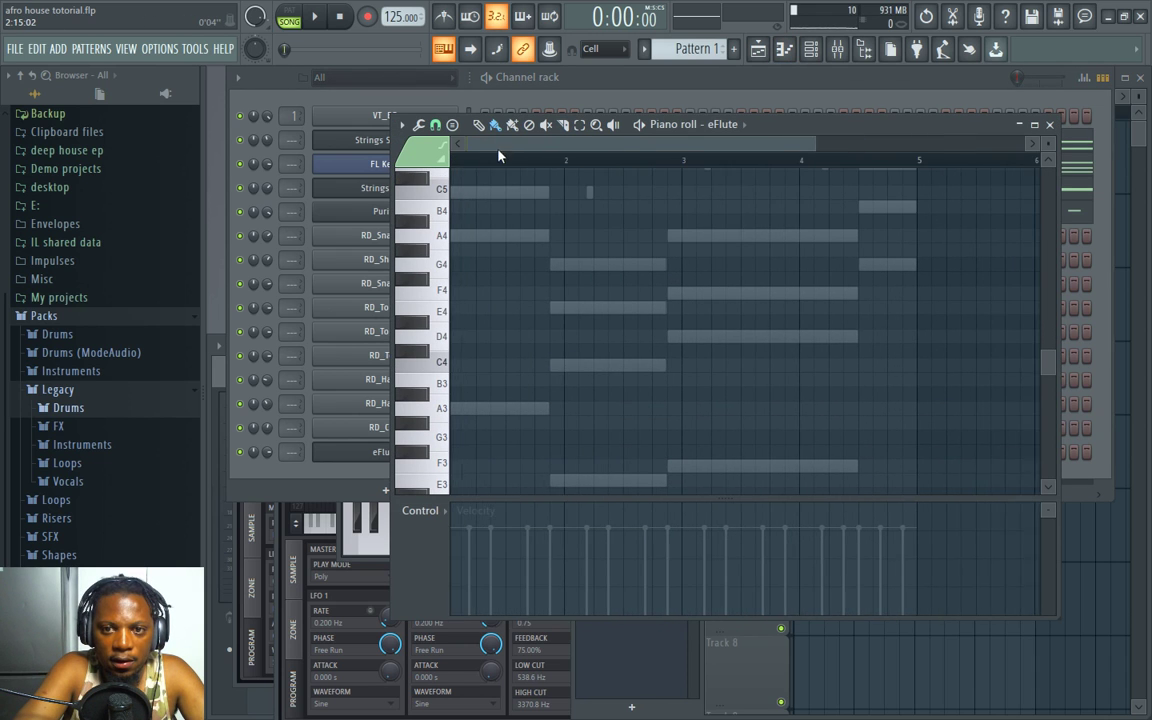
Step: Maximise the eFlute piano roll, change the snap setting and draw an A3 note from bar 1 to the second chord's start
double_click(730, 124)
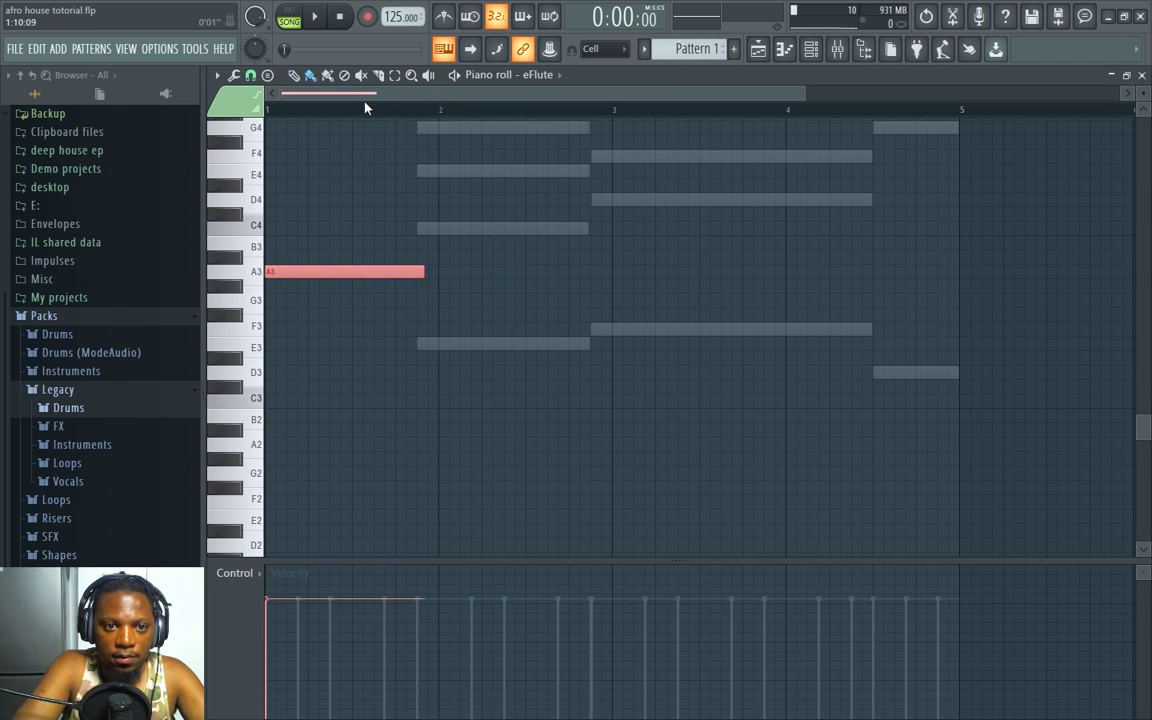
scroll(365, 107, up, 3)
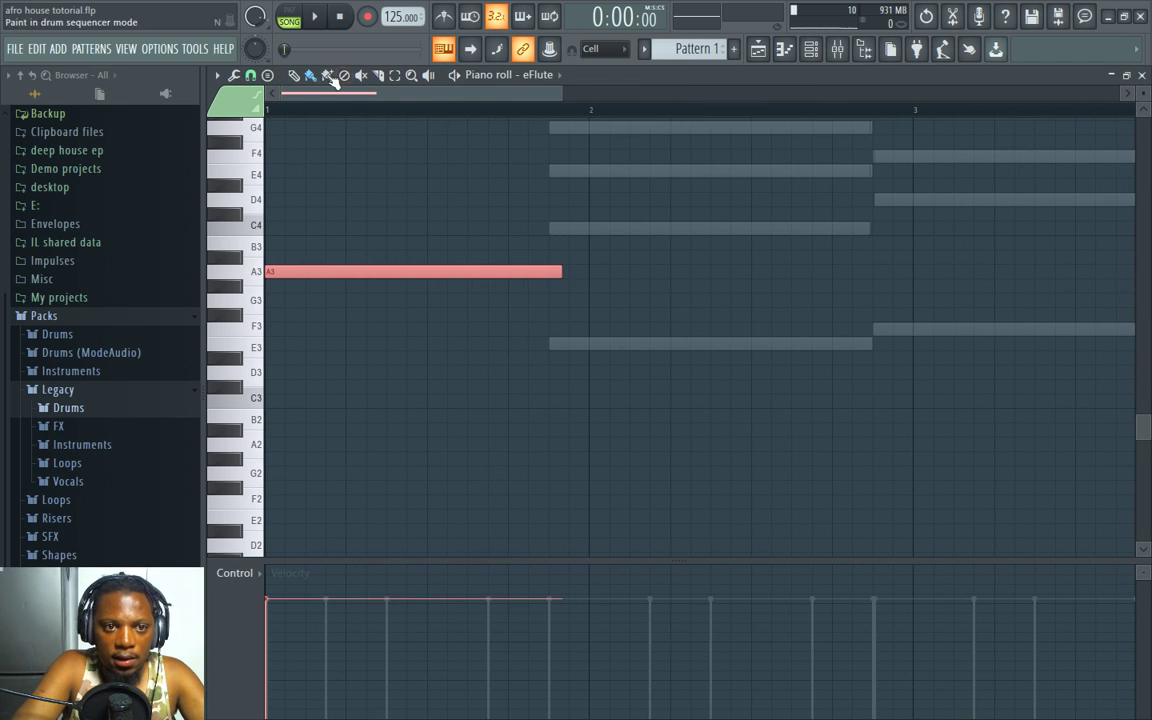
click(253, 78)
click(279, 214)
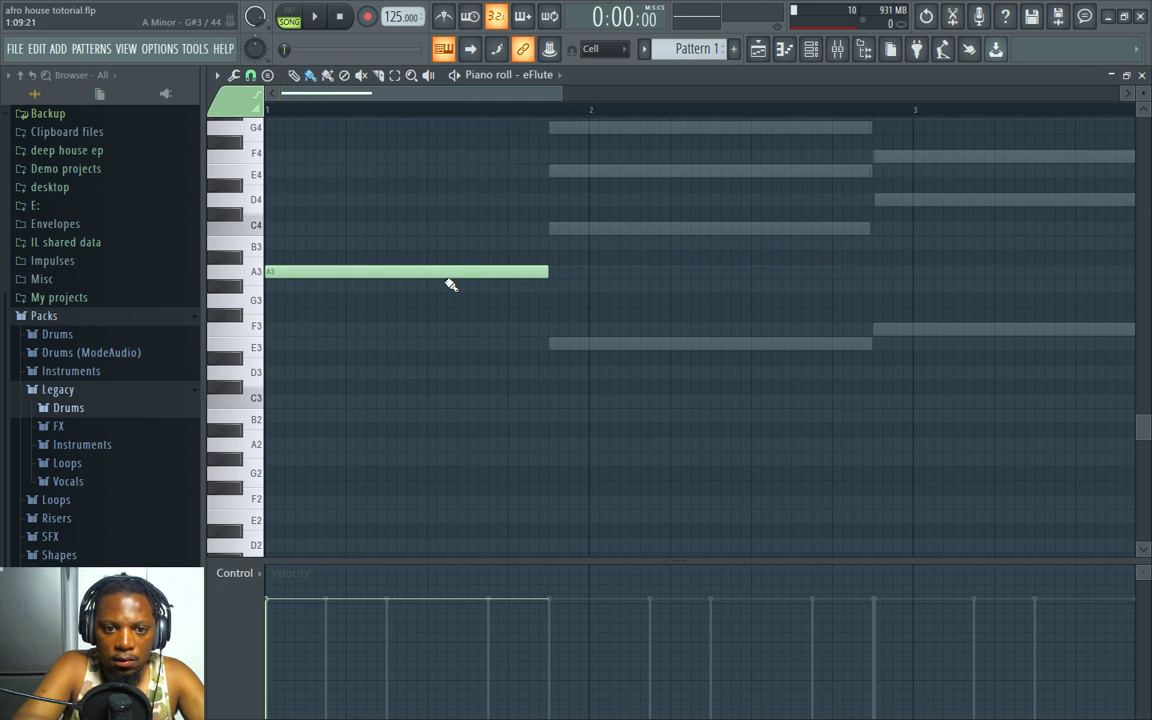
Step: Add an E3 note spanning the whole second chord and an F3 note starting at the third chord
click(559, 352)
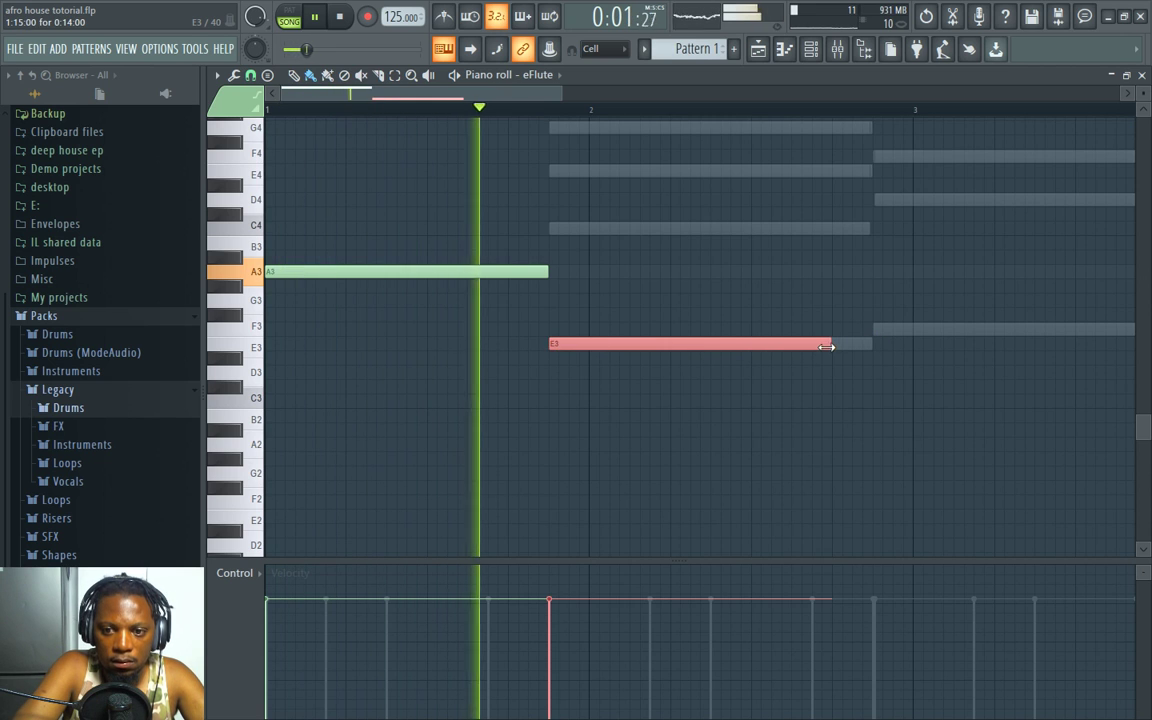
drag(830, 342, 868, 347)
click(877, 329)
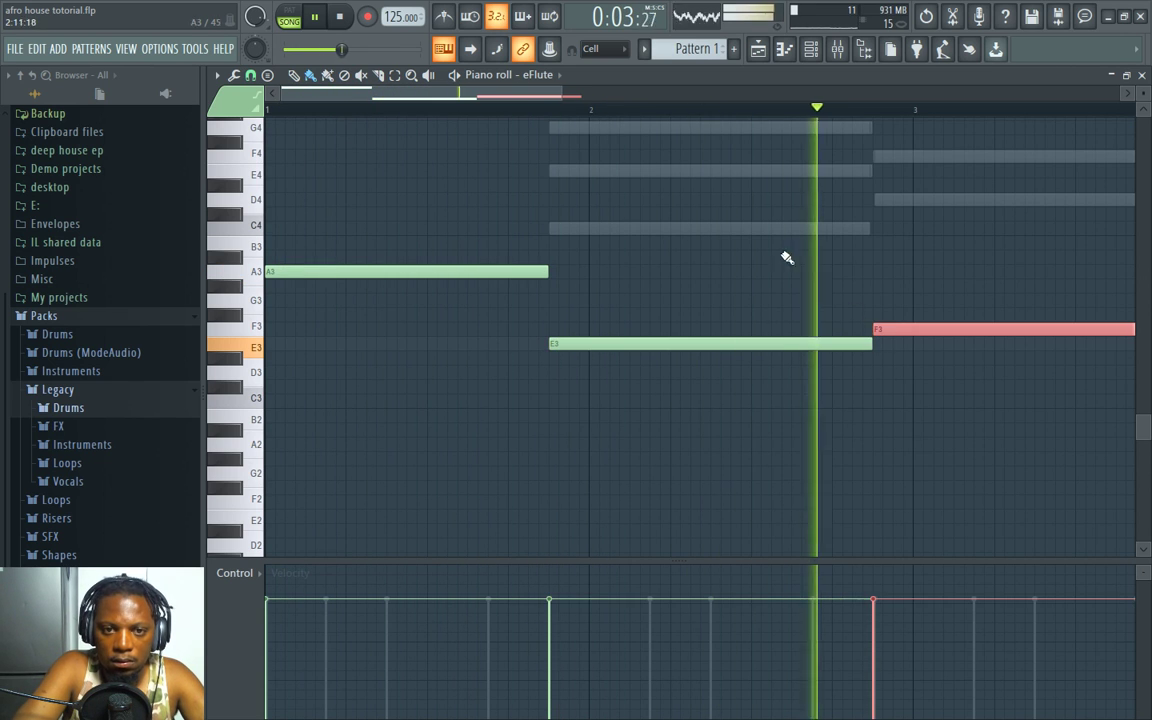
Step: Add a note directly after the F3 note, raise it to B3 and shorten it to end at the last chord's start
scroll(537, 108, down, 4)
mouse_move(632, 329)
mouse_down()
mouse_move(645, 329)
mouse_move(598, 332)
mouse_move(635, 332)
mouse_up()
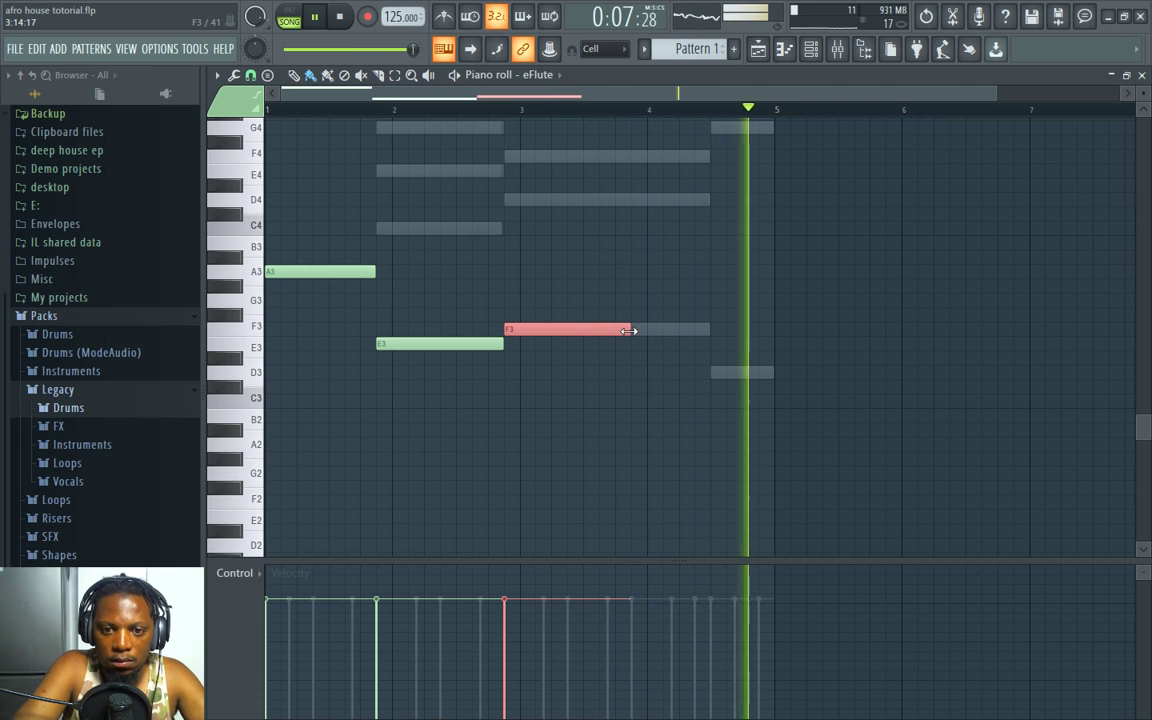
click(640, 330)
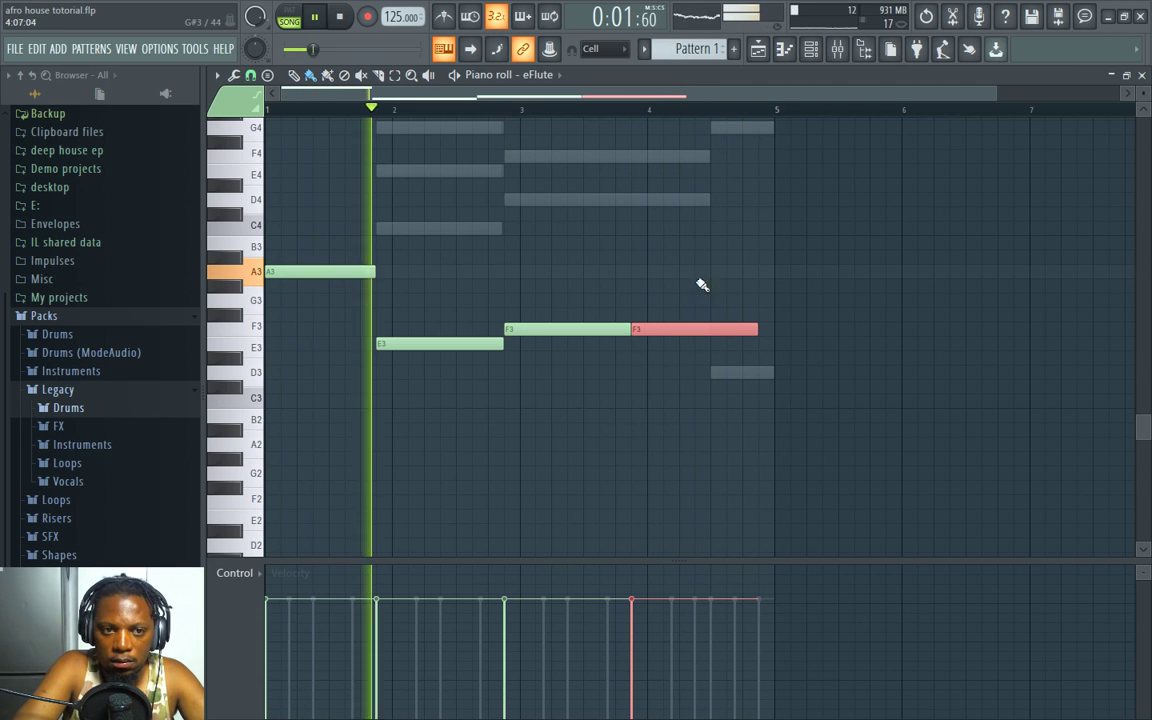
click(251, 76)
click(264, 130)
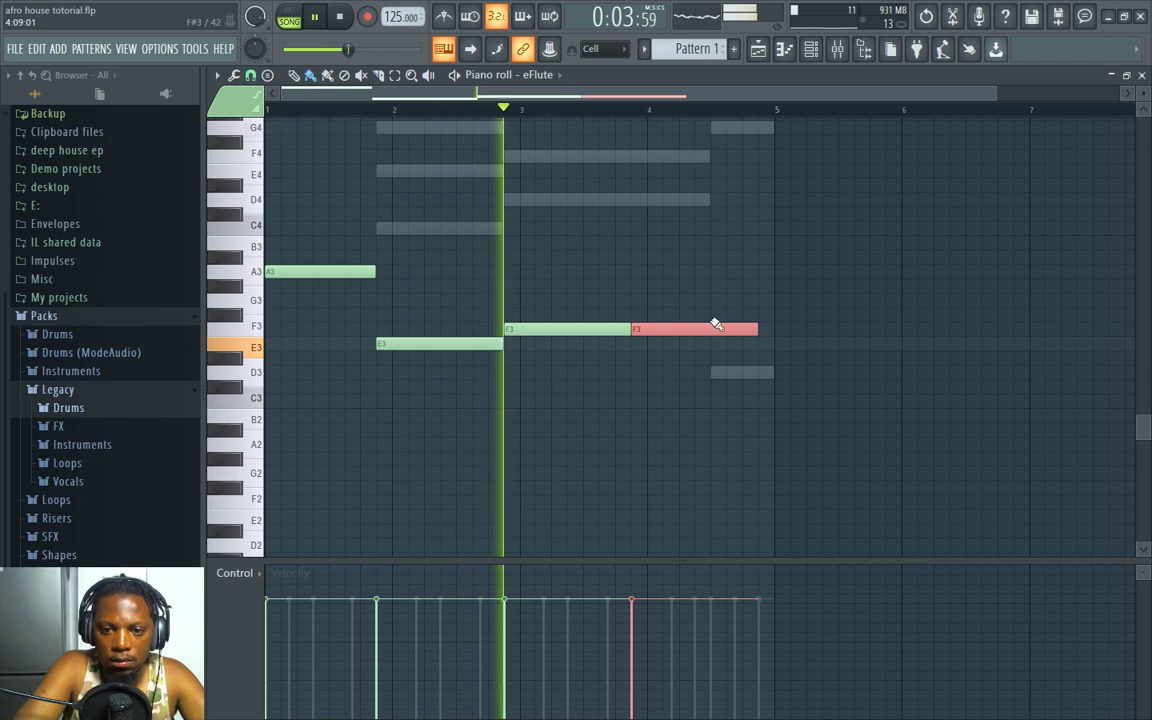
drag(757, 329, 687, 236)
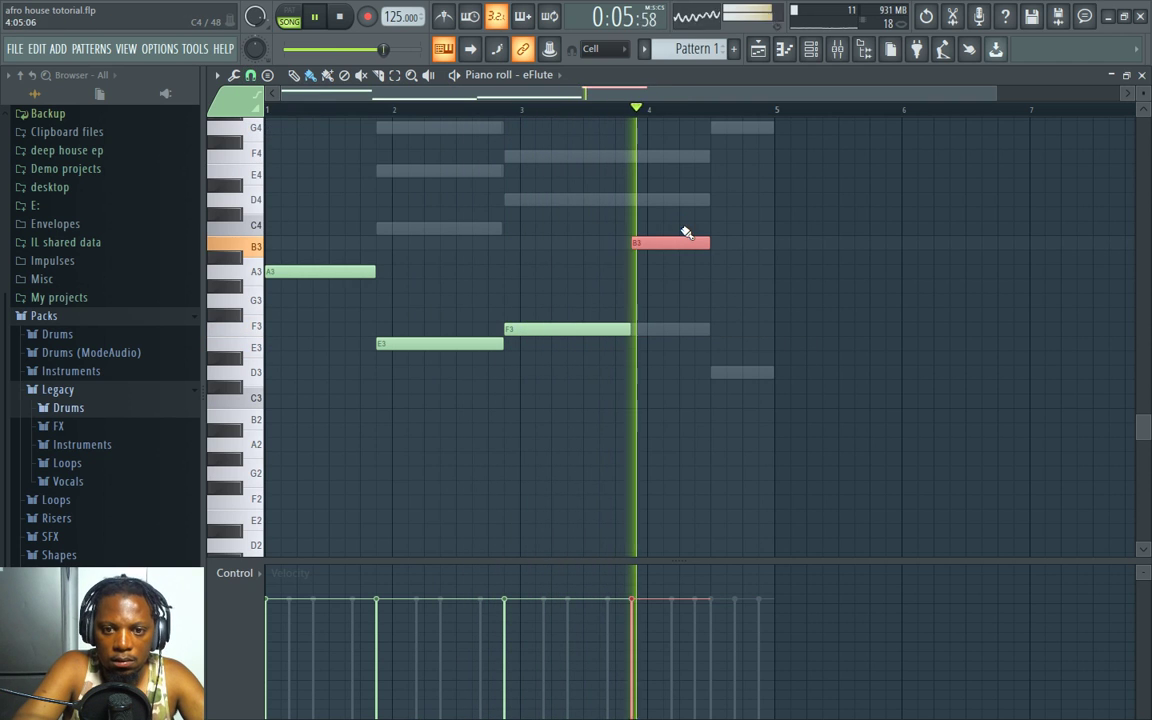
Step: Add a note under the last chord, set it to A3 and trim it to end at bar 5
click(717, 289)
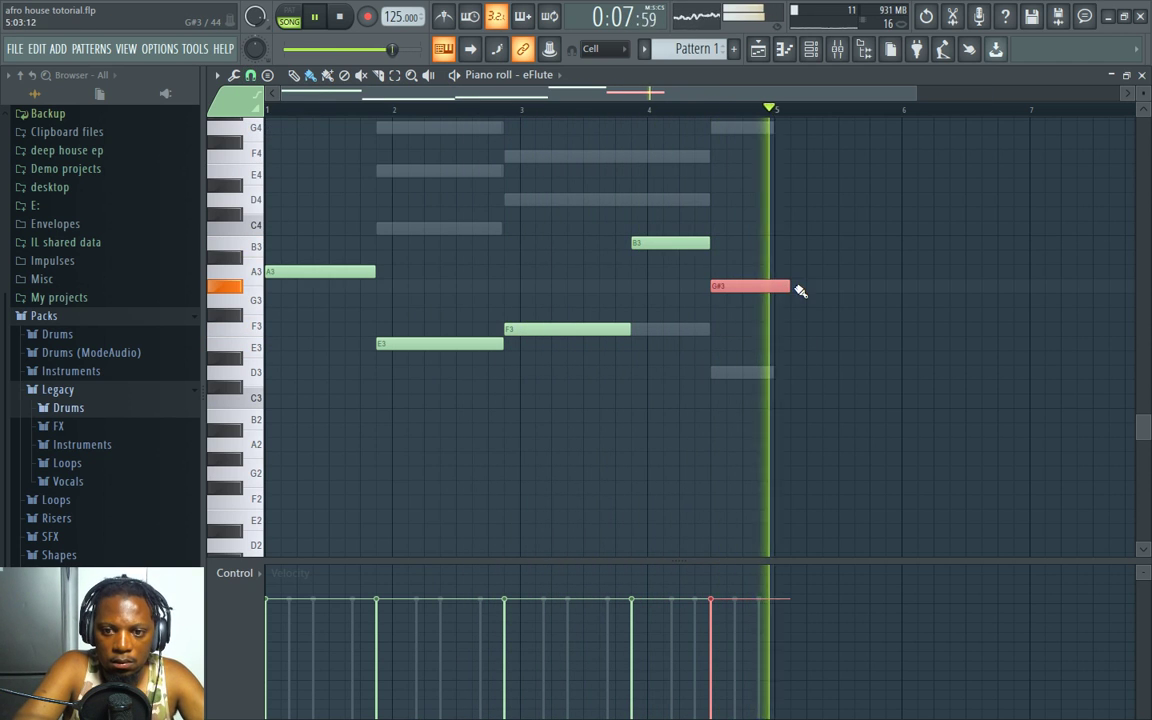
drag(779, 289, 730, 271)
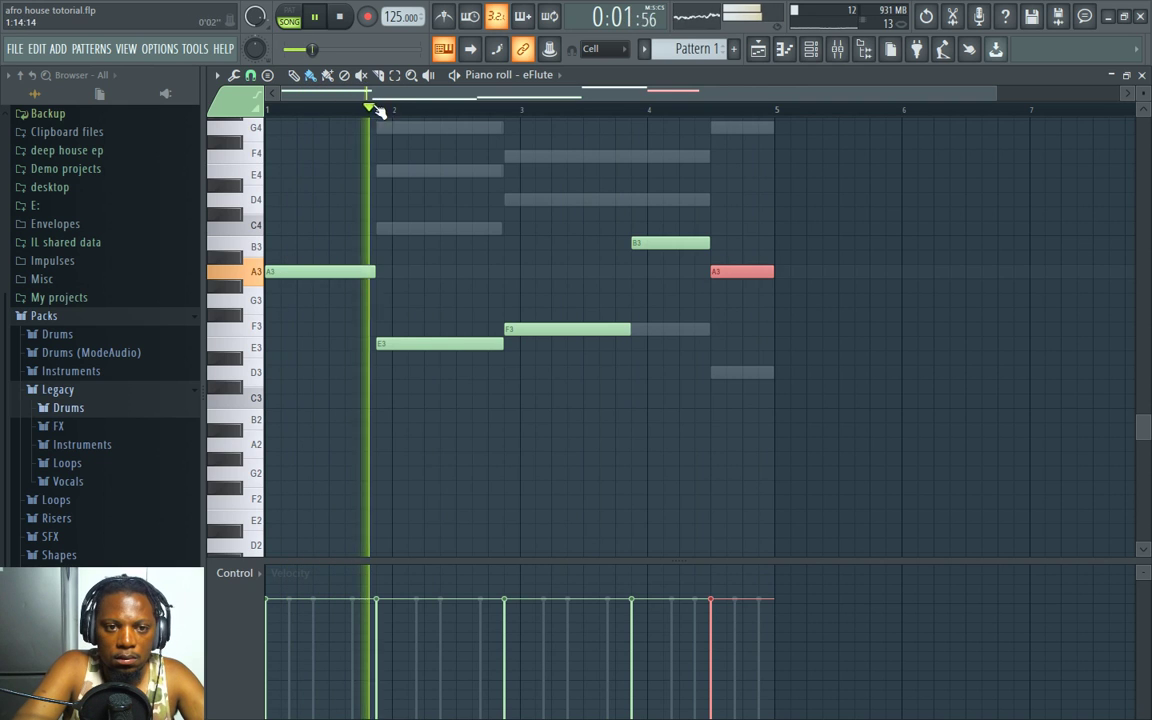
click(625, 298)
right_click(635, 300)
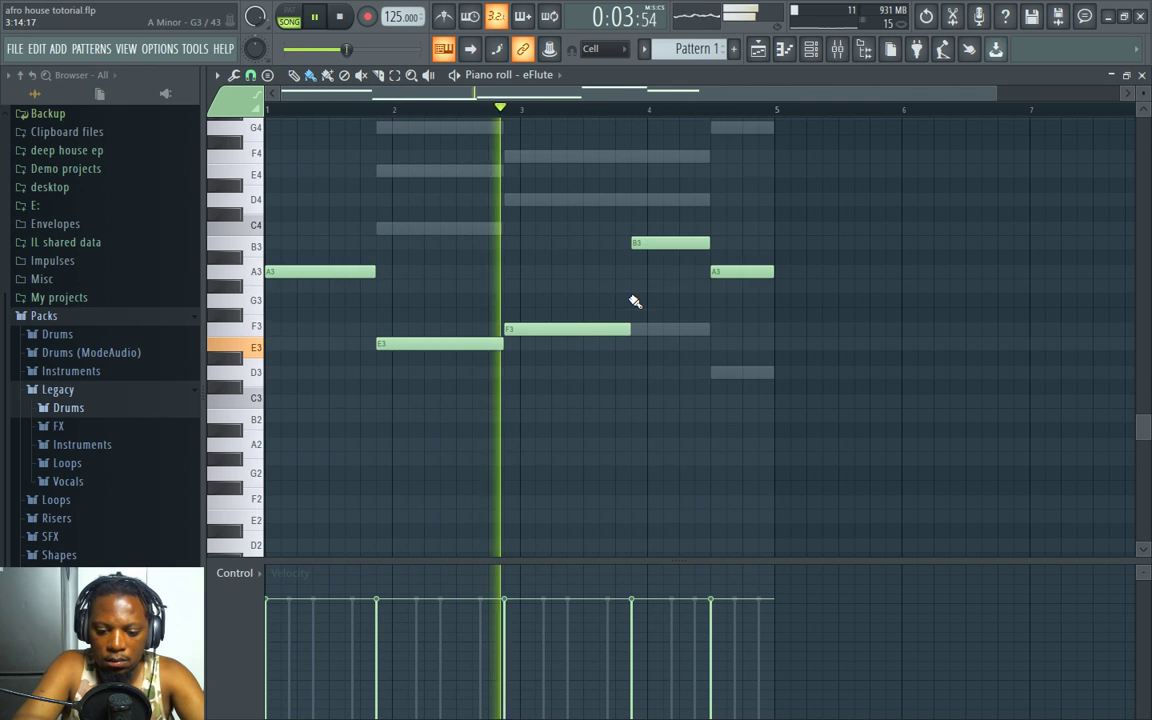
Step: Transpose all eFlute notes up one octave and lower the last two notes to A4 and G4
key(ctrl+Up)
scroll(535, 219, up, 5)
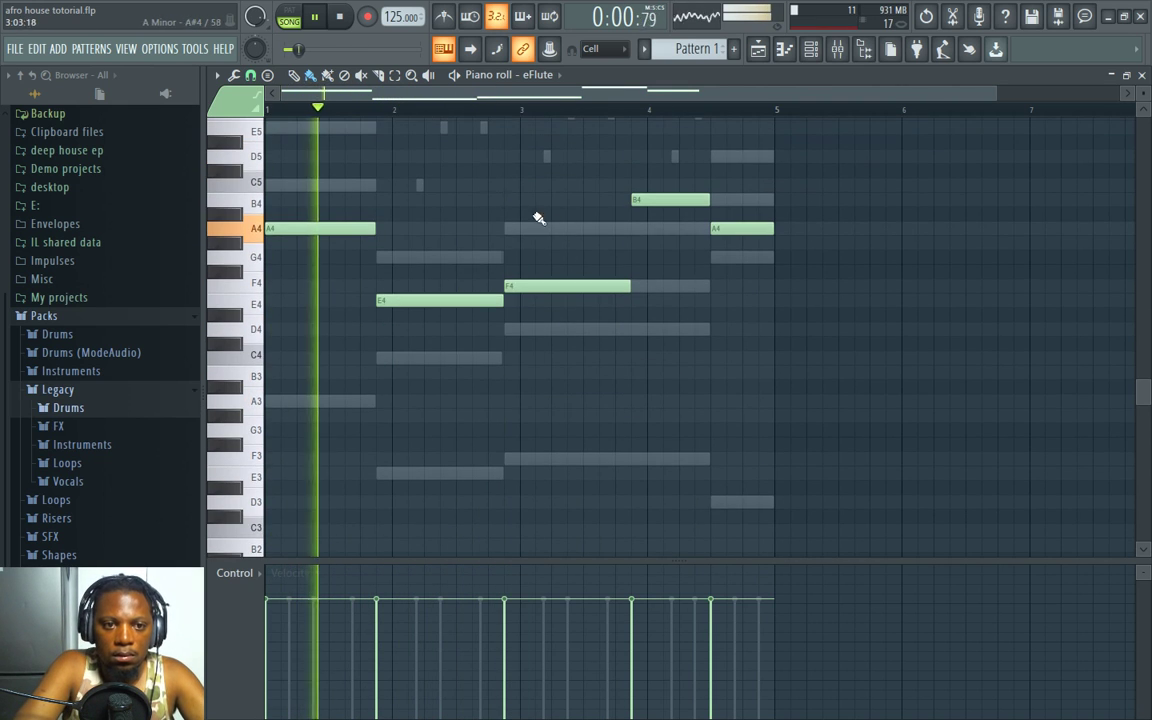
double_click(641, 78)
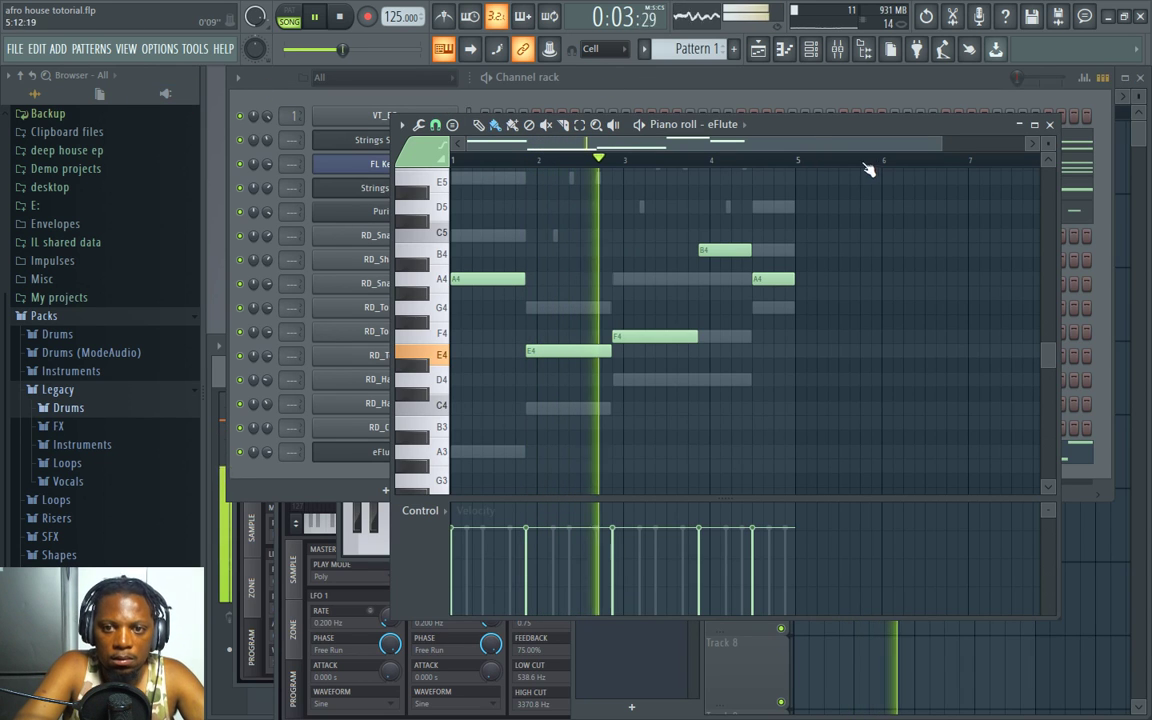
scroll(730, 147, up, 4)
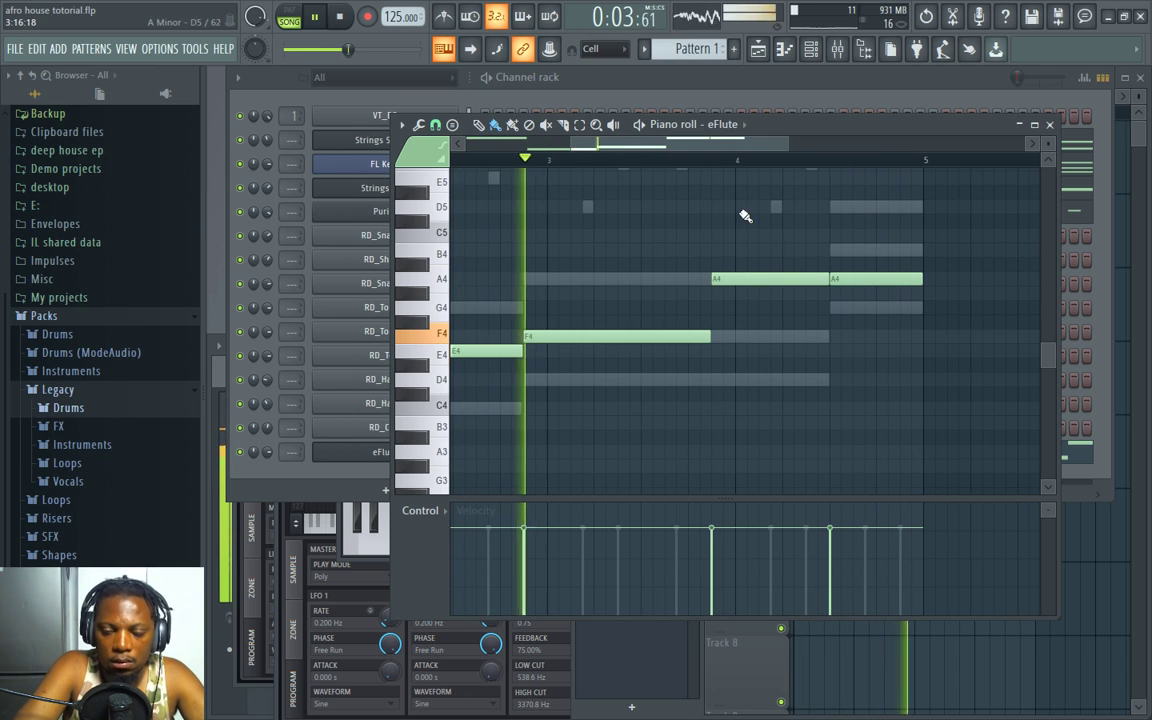
drag(856, 279, 854, 303)
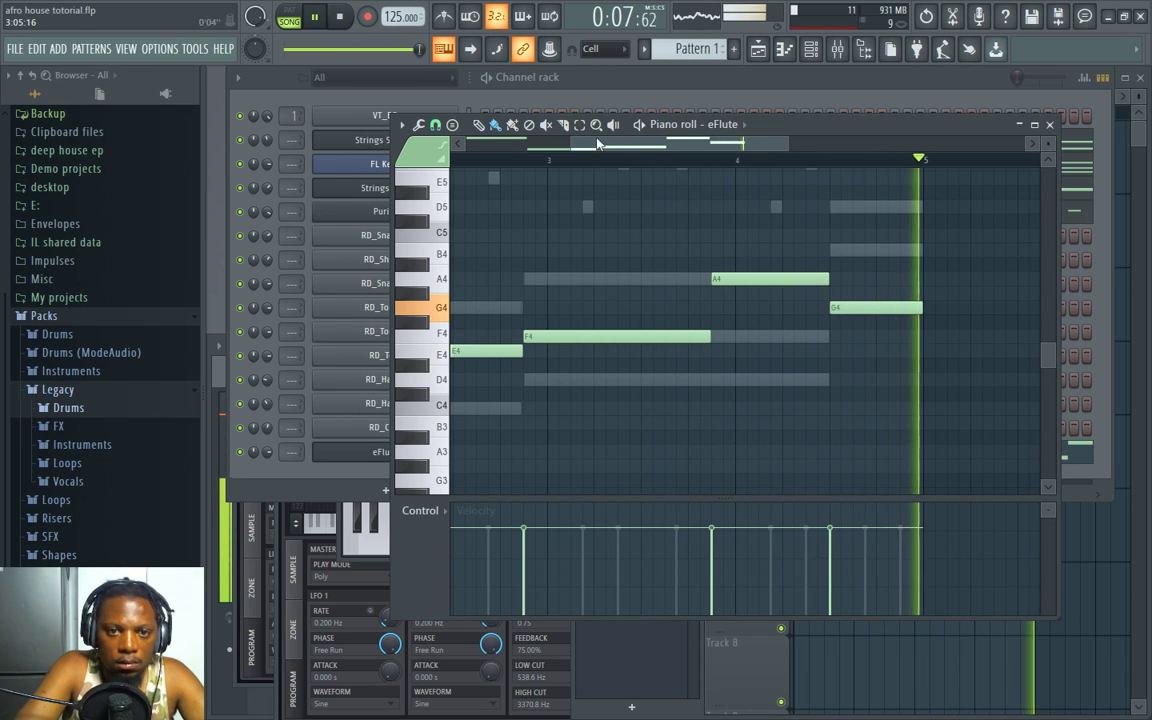
Step: Review the eFlute line in the channel rack, piano roll and playlist while the song plays
key(F7)
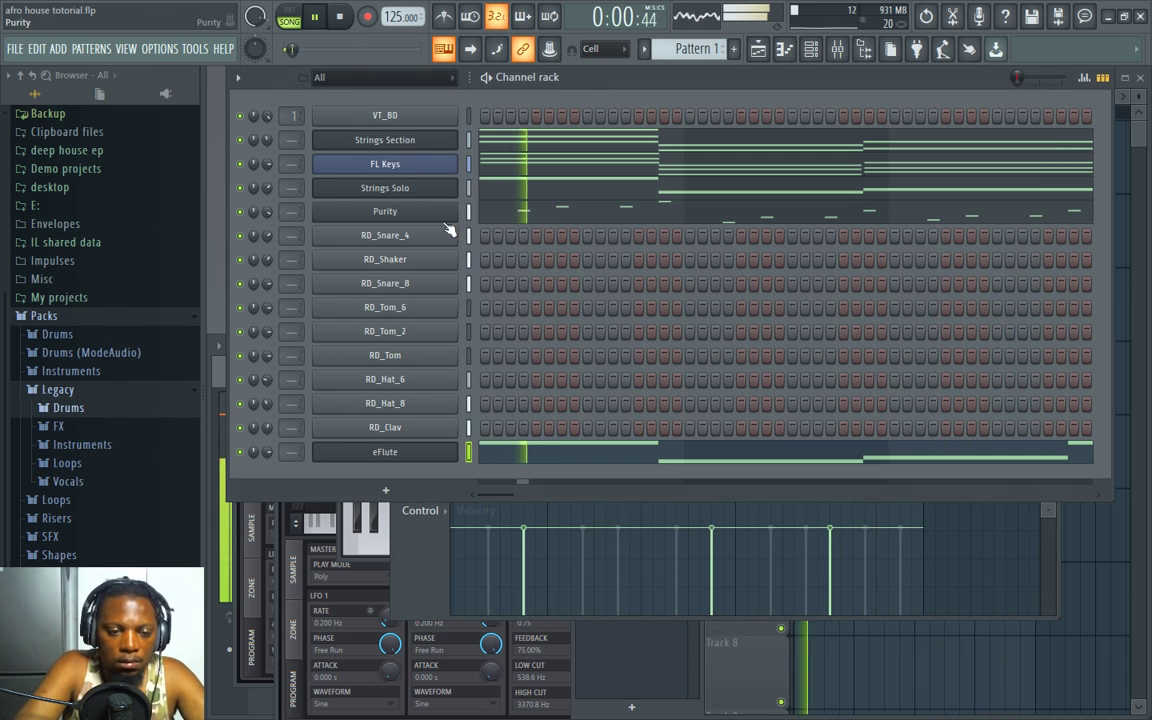
click(510, 458)
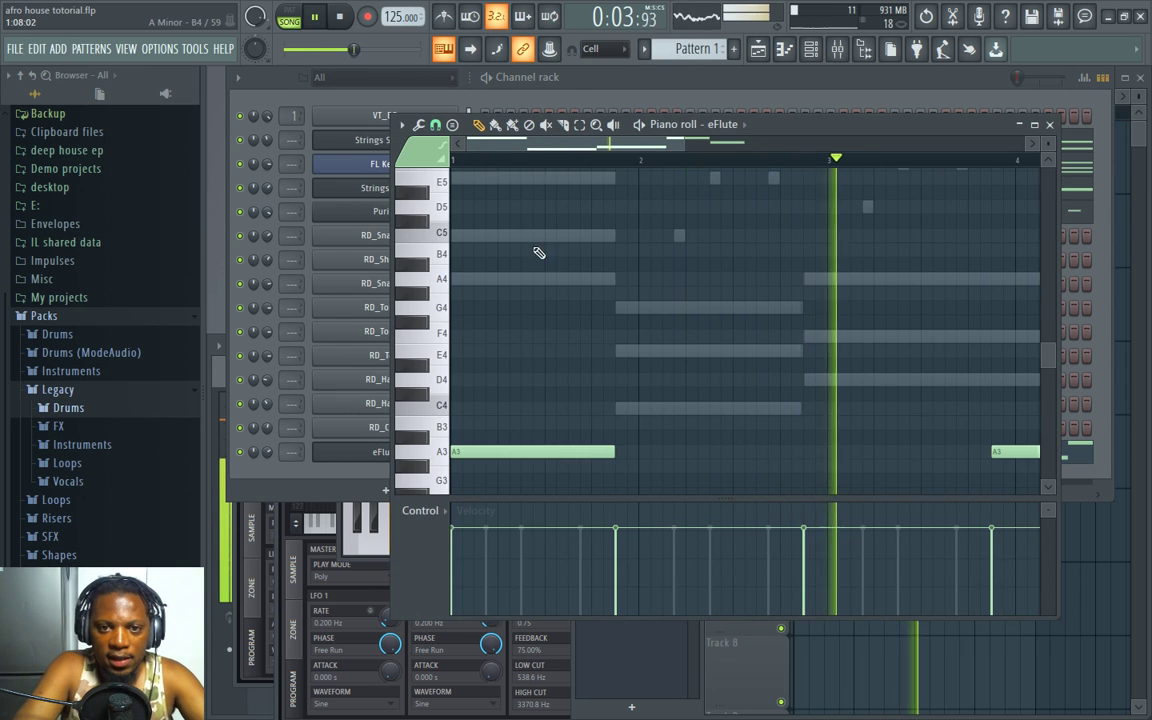
key(F7)
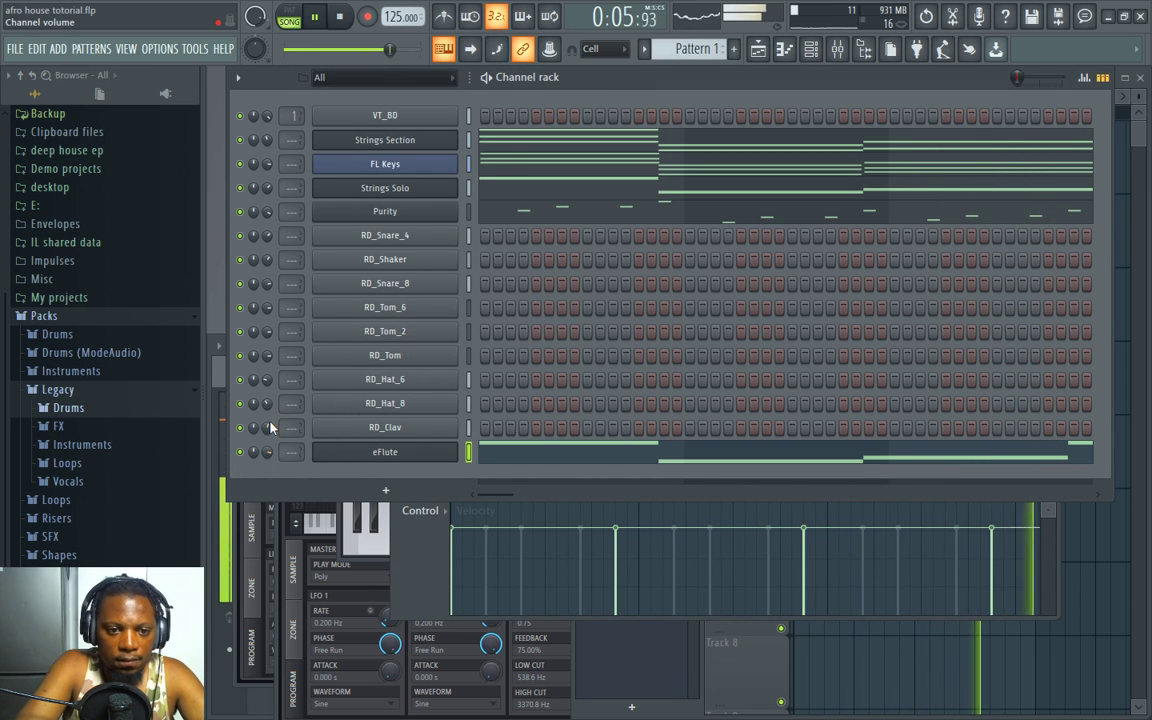
key(F5)
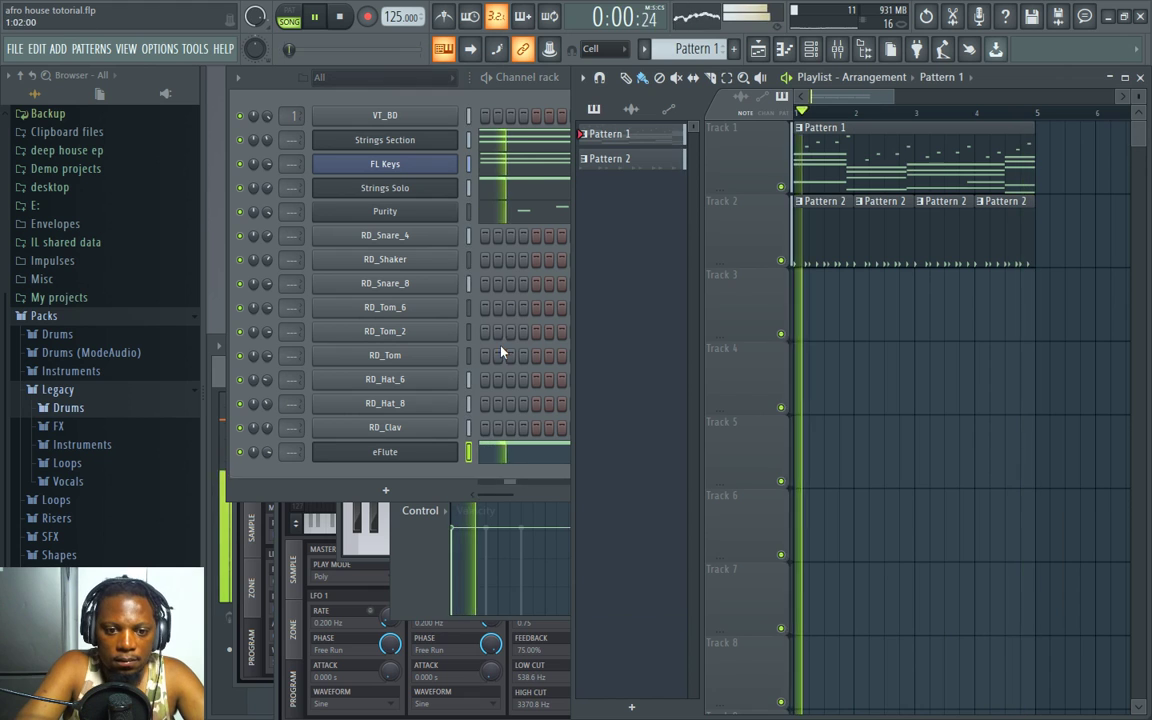
click(517, 453)
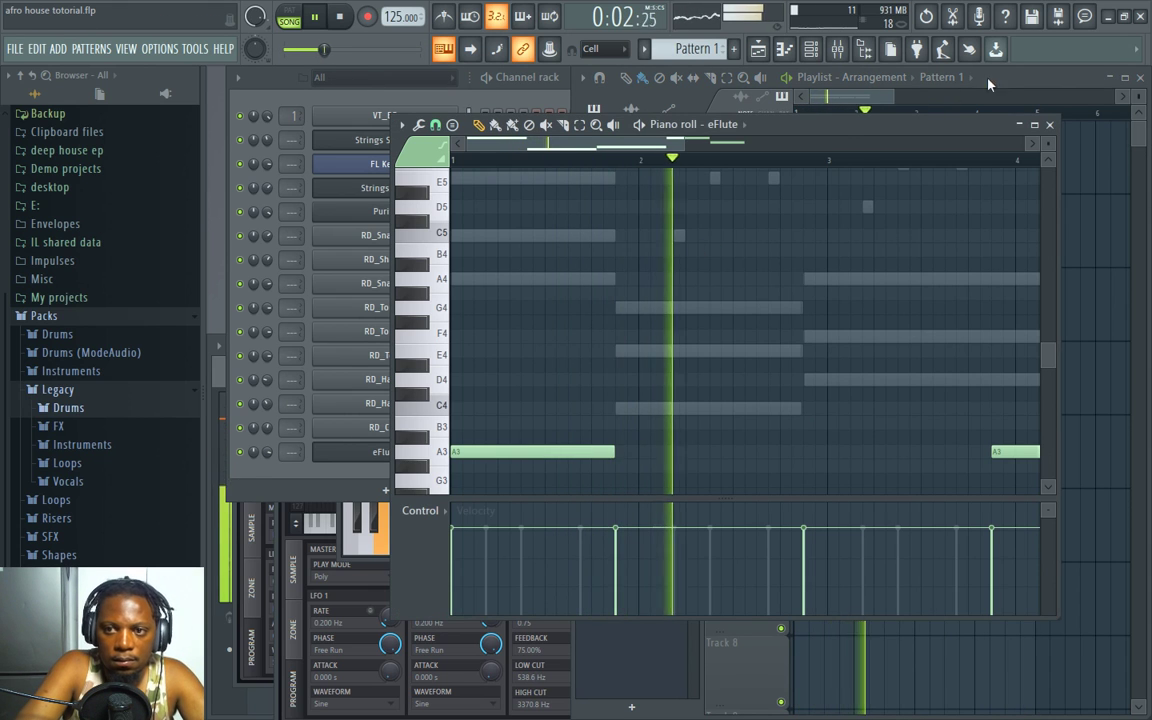
click(888, 72)
click(257, 93)
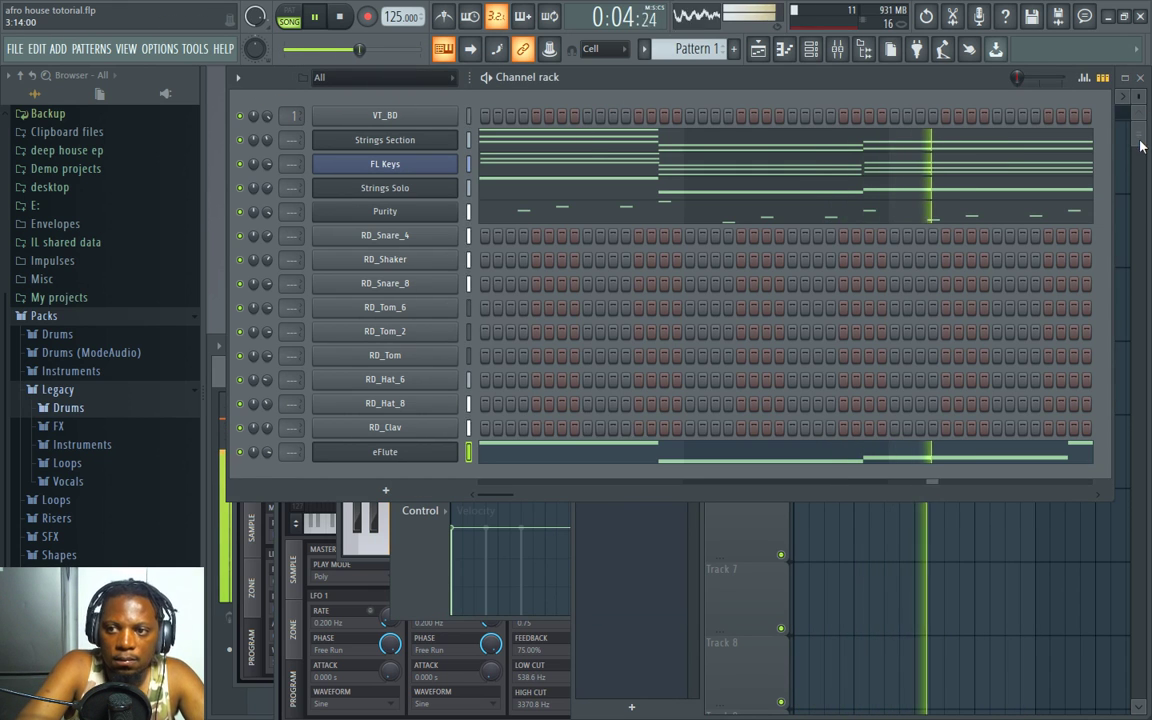
click(1140, 146)
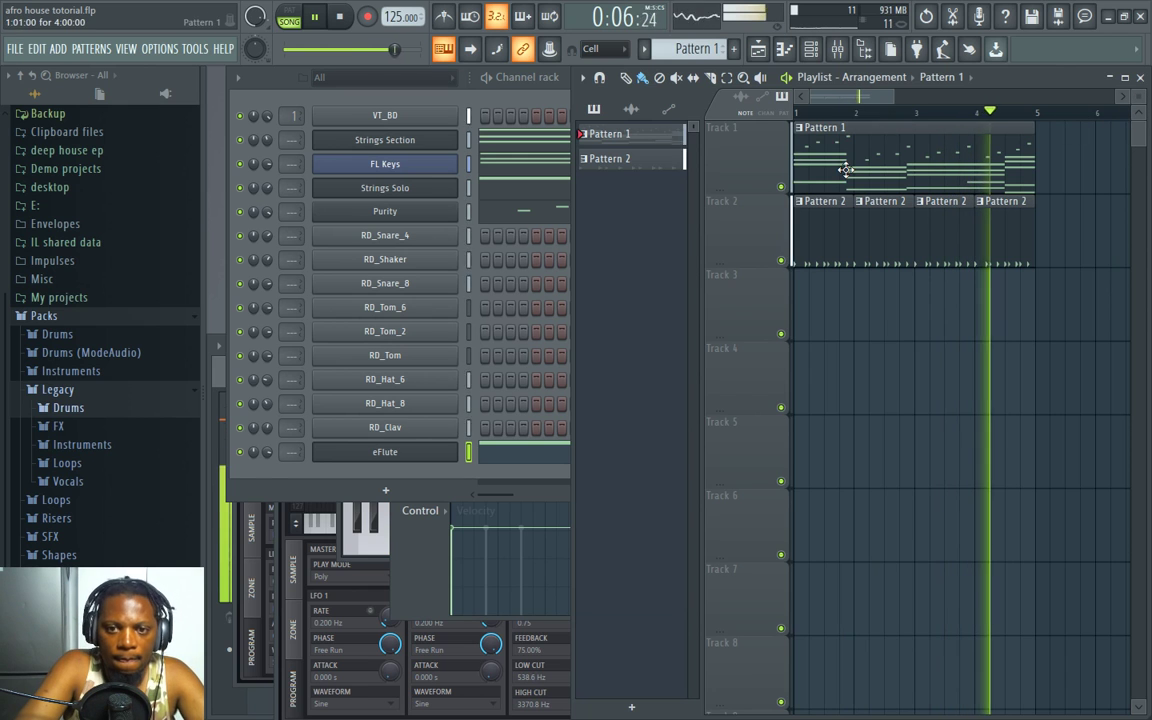
click(248, 75)
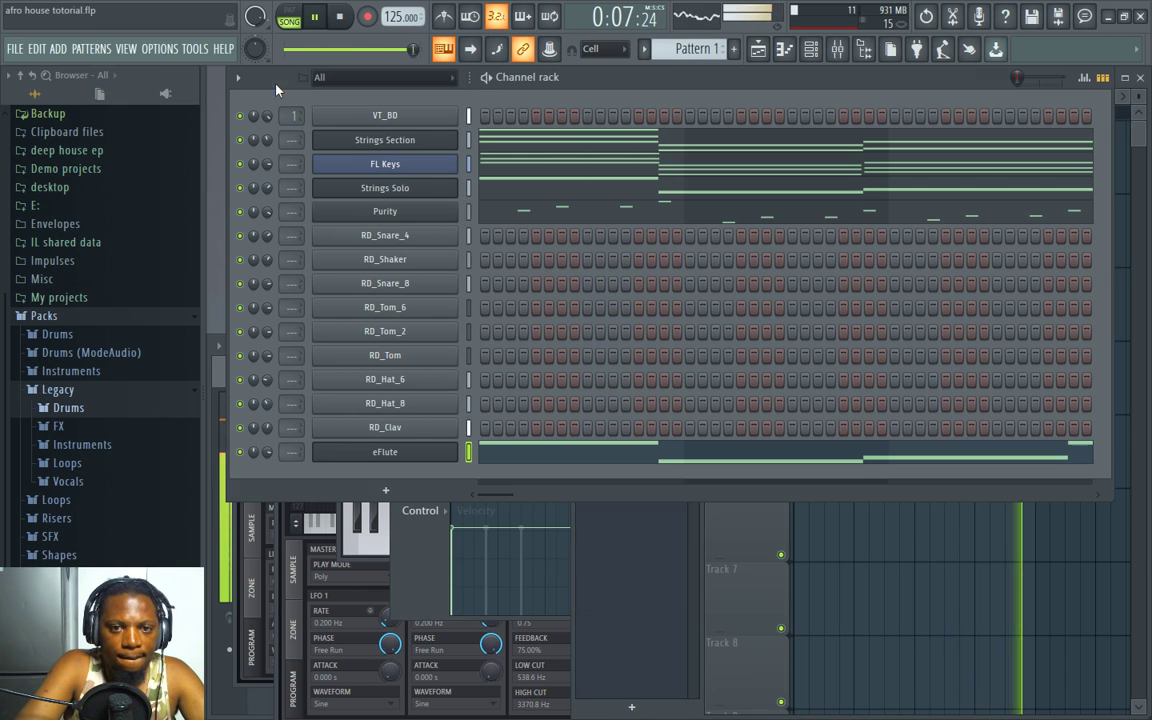
click(1137, 122)
double_click(910, 140)
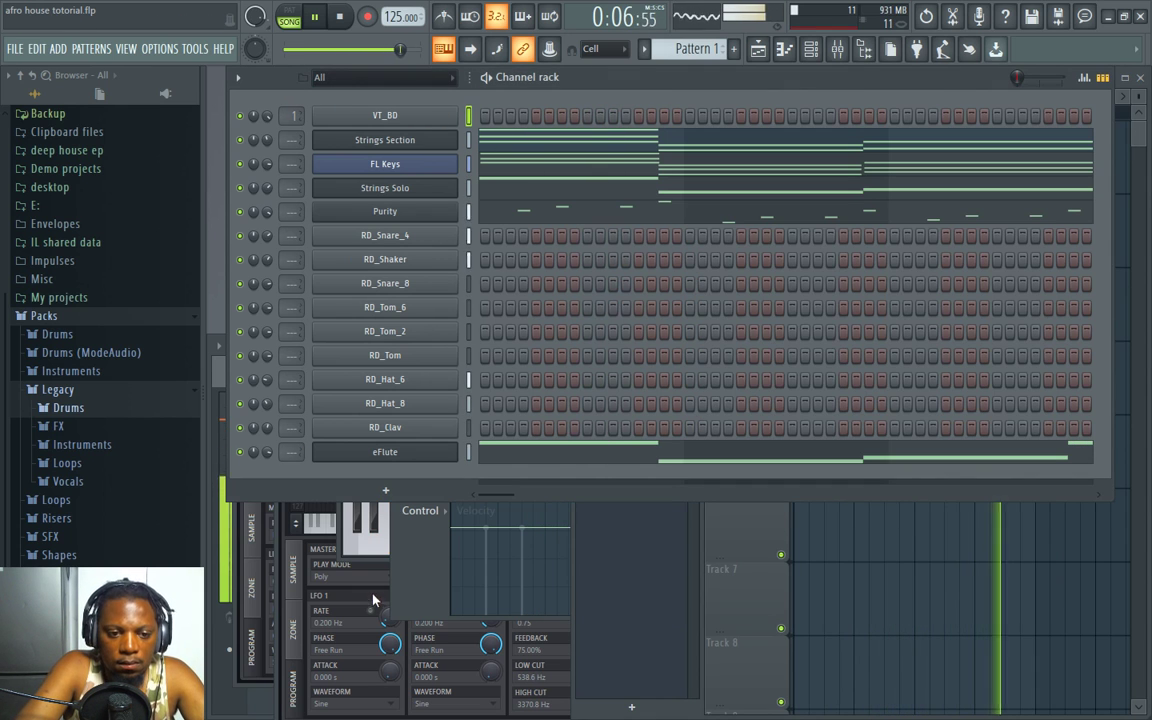
Step: Add a second Purity channel below eFlute and load the Tenor Sax preset from the GM Normal category
click(394, 489)
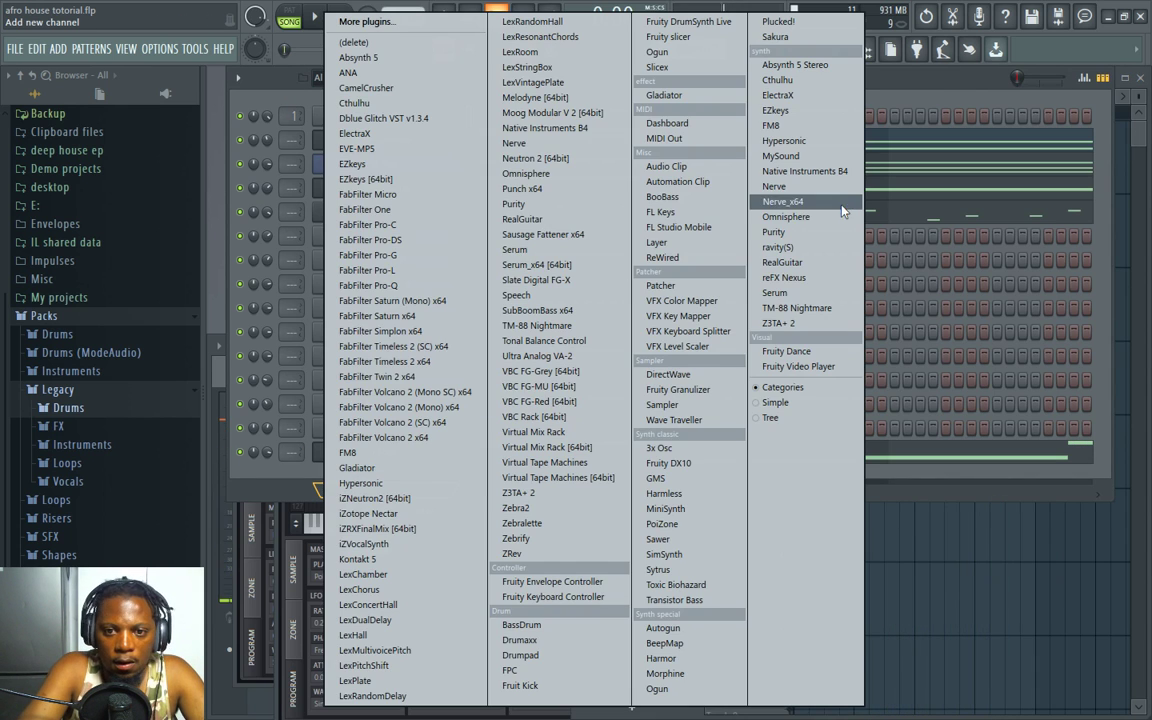
click(788, 240)
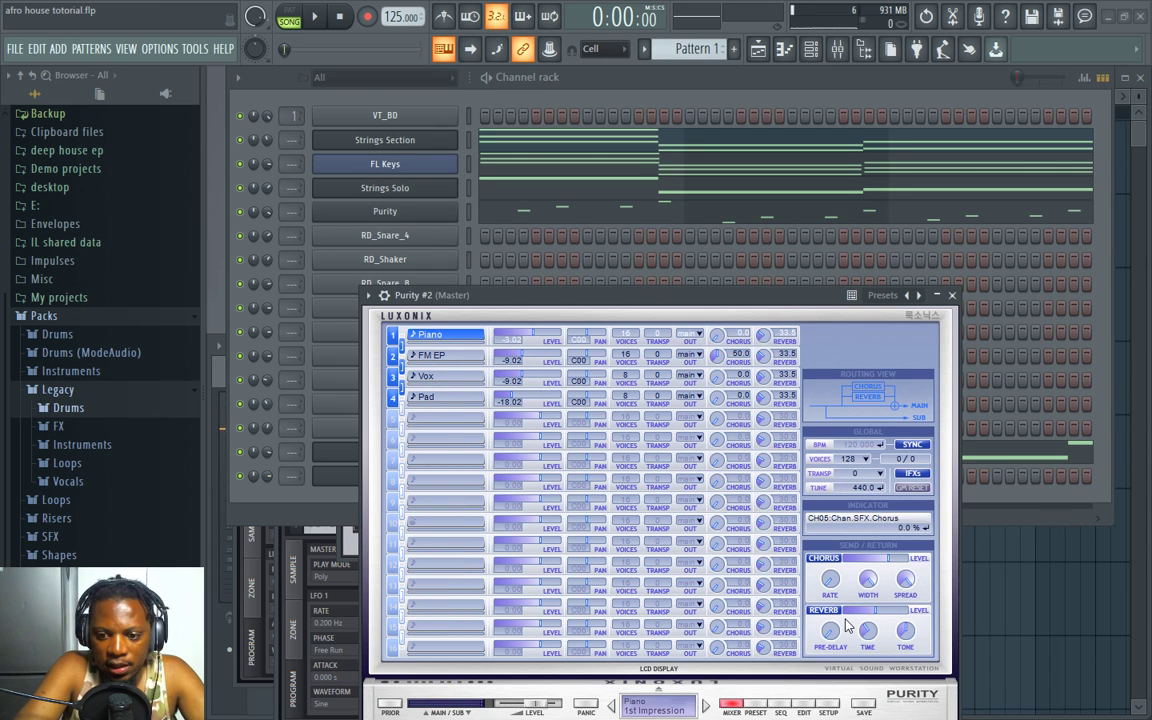
click(753, 706)
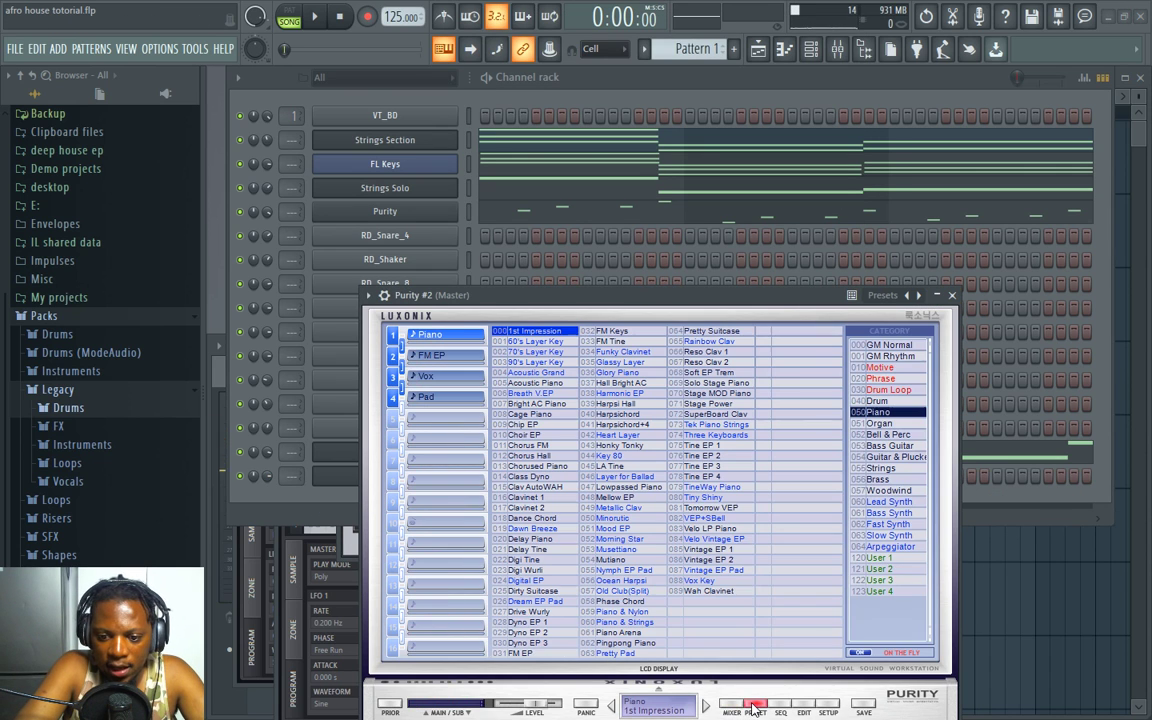
click(884, 344)
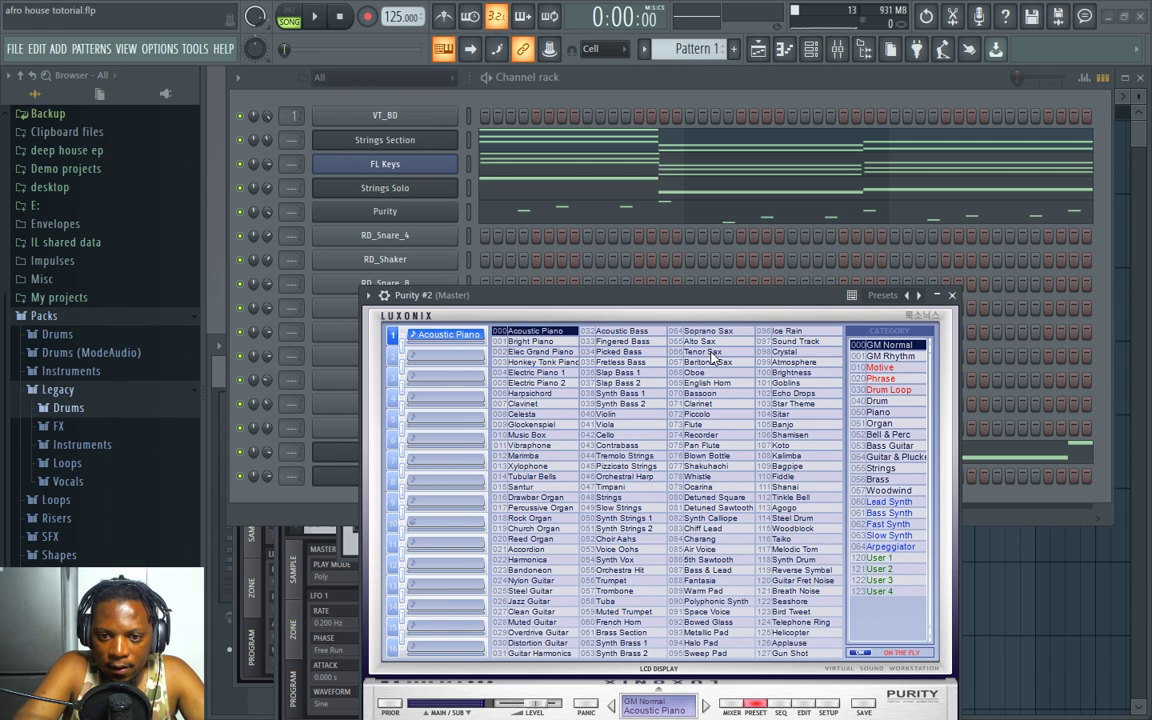
click(647, 90)
Step: Open the Purity #2 piano roll and draw three short E5 notes in bar 1, followed by a C5 just before bar 2
right_click(406, 472)
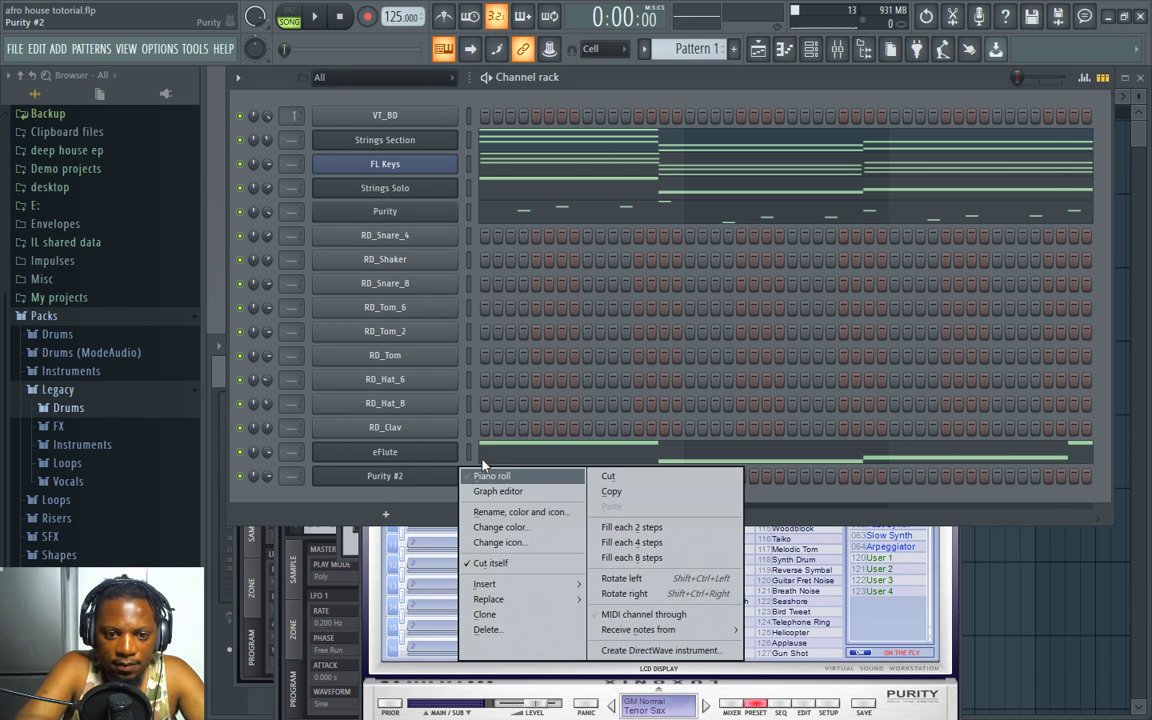
click(494, 477)
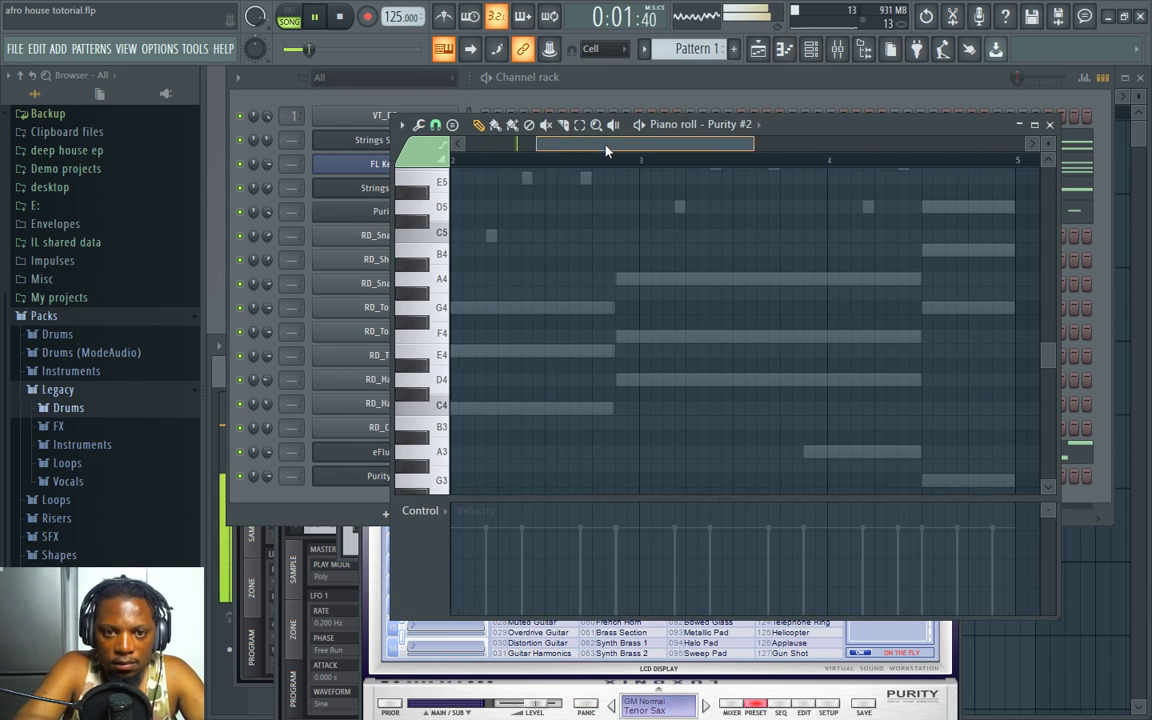
scroll(540, 283, up, 3)
key(space)
click(543, 270)
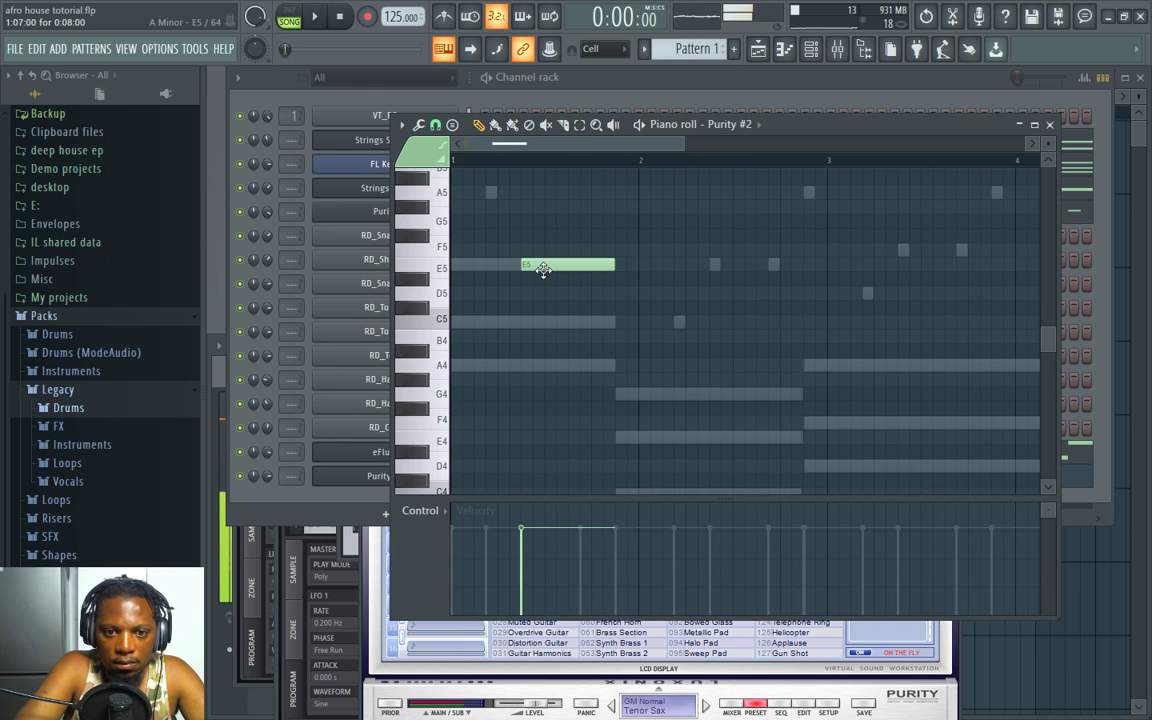
drag(627, 271, 544, 268)
click(572, 265)
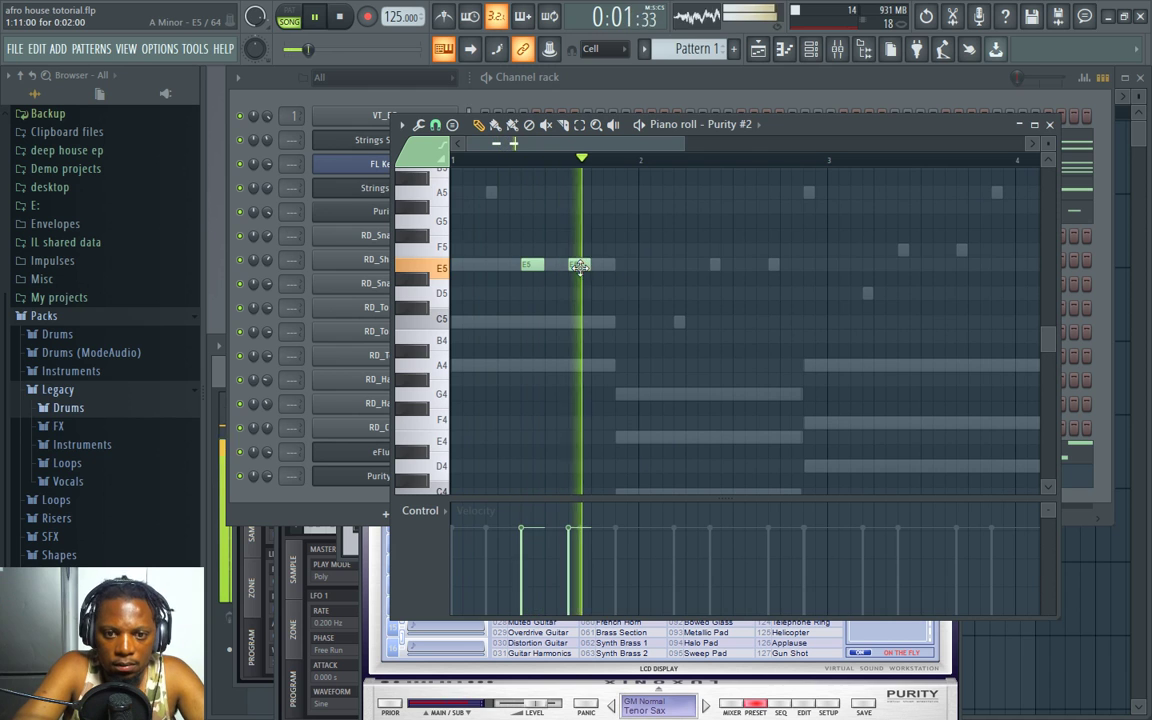
click(598, 267)
click(626, 321)
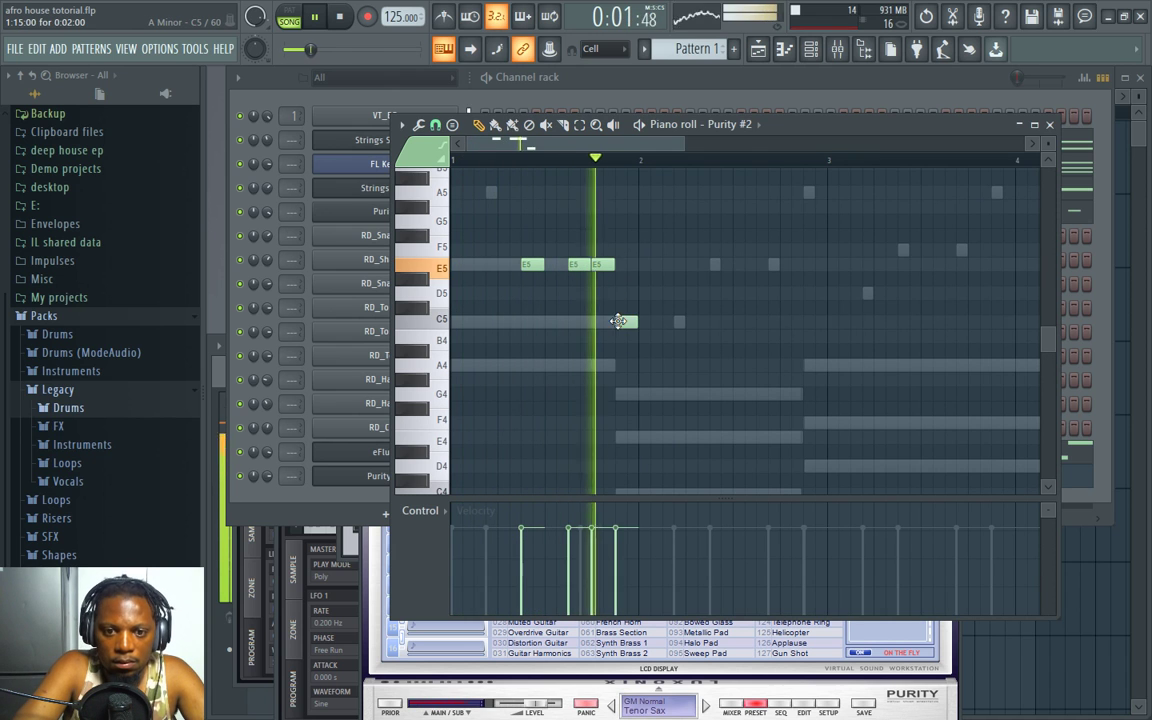
Step: Add a D5 note lengthened from bar 2 to about mid-bar, plus a shorter D5 ending at the third chord's start
click(648, 292)
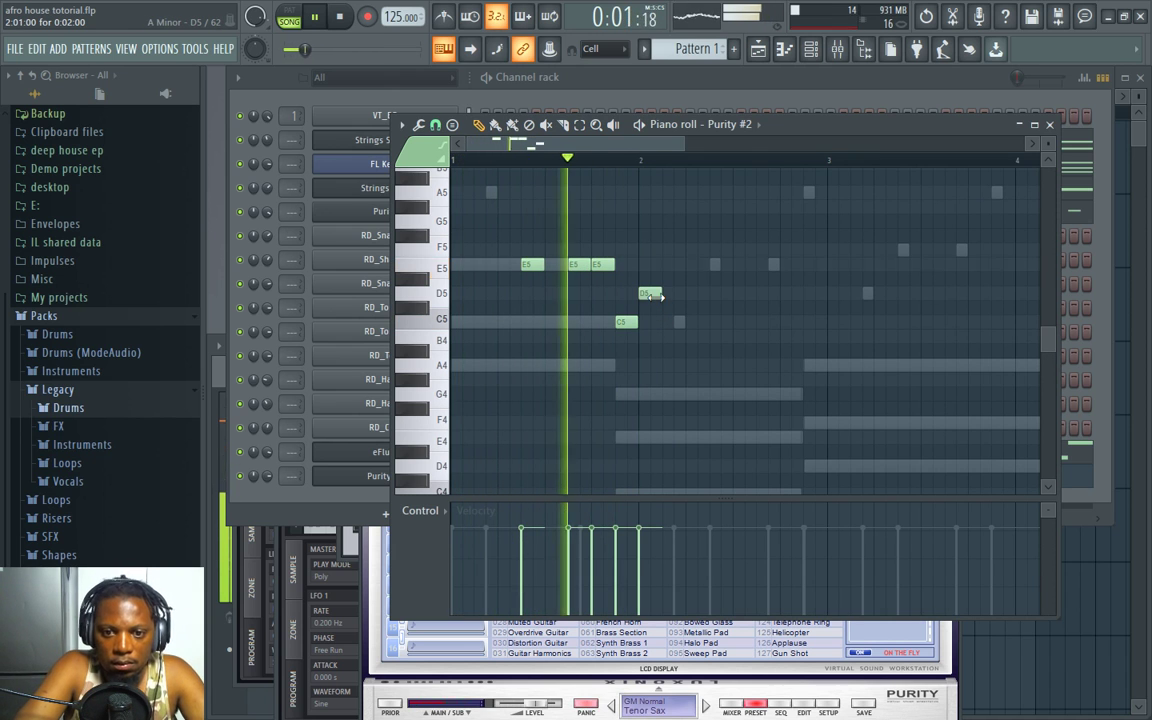
drag(661, 292, 715, 292)
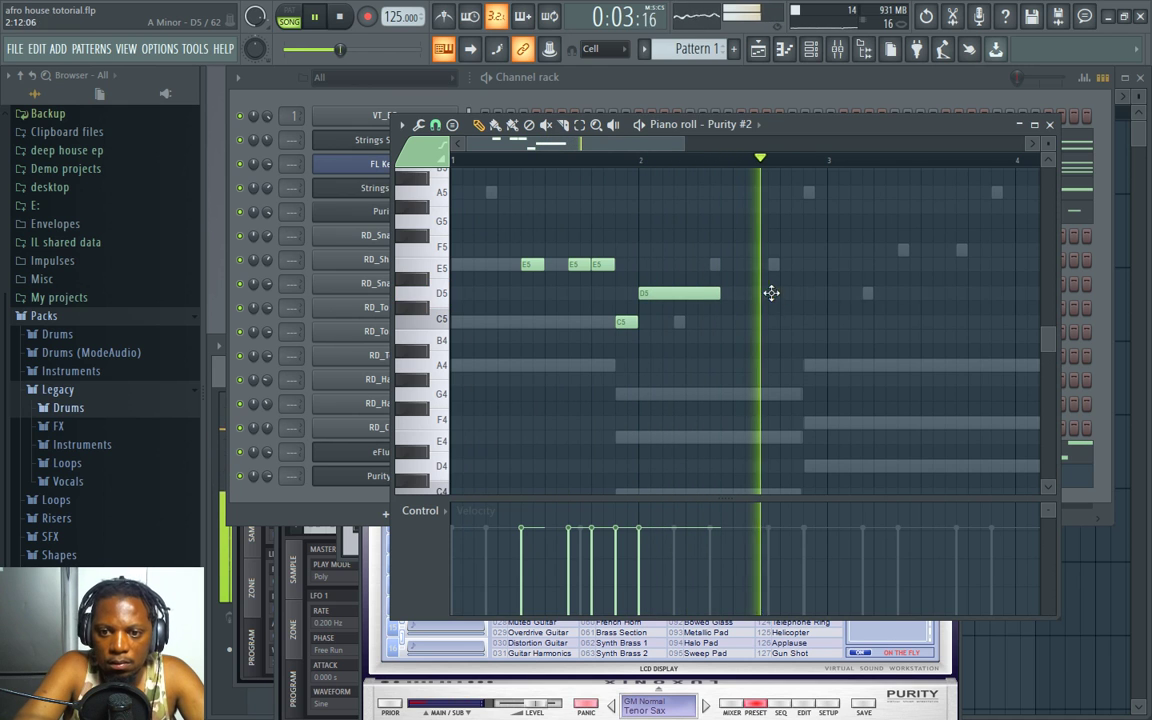
click(771, 292)
drag(848, 292, 791, 292)
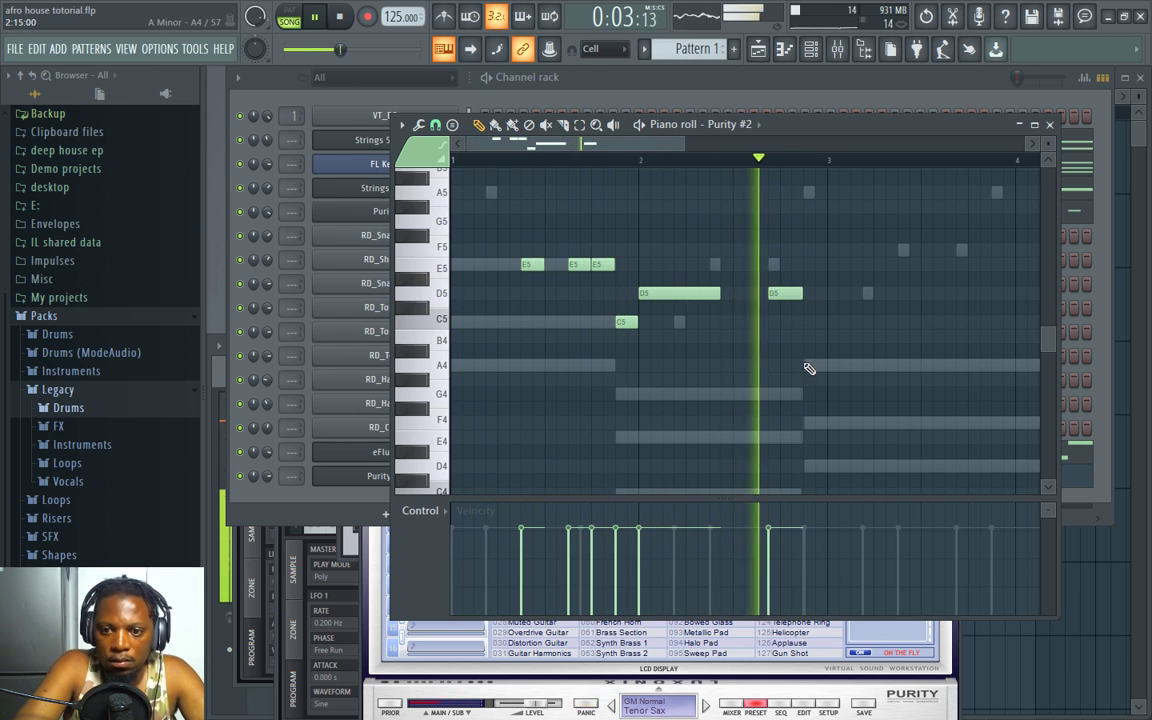
Step: Add an A4 at the third chord's start, a D5 between the two D5 notes, and a short A4 just before bar 4
click(810, 365)
scroll(690, 157, down, 2)
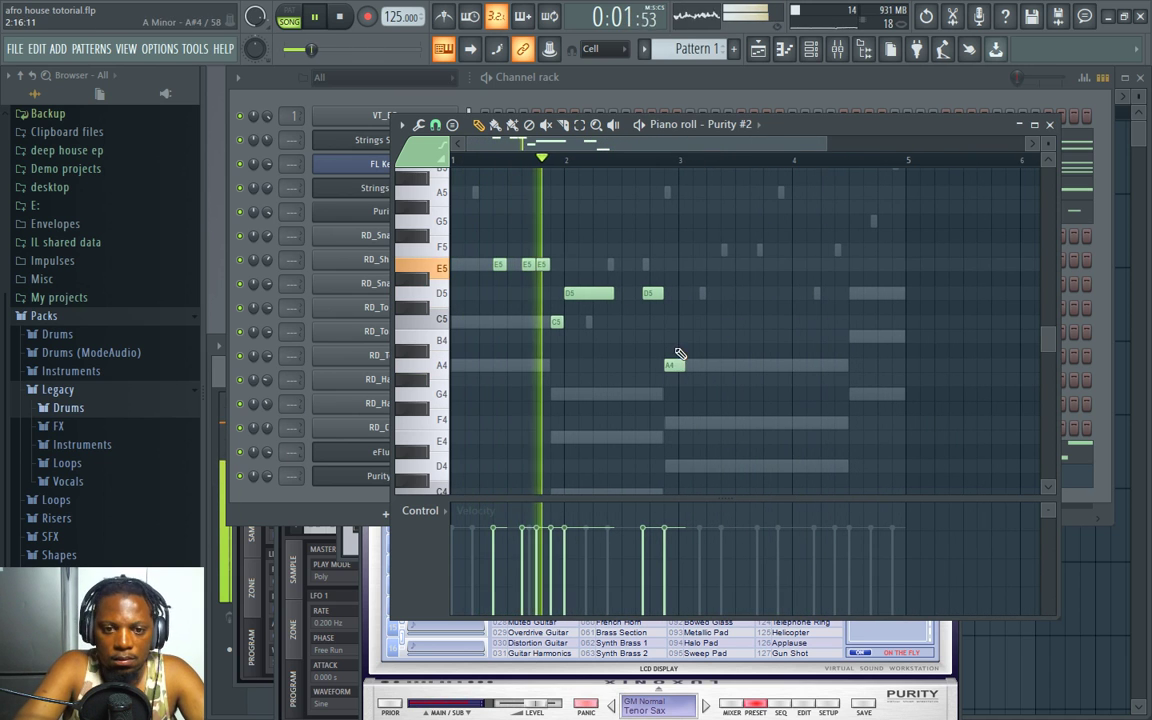
click(624, 293)
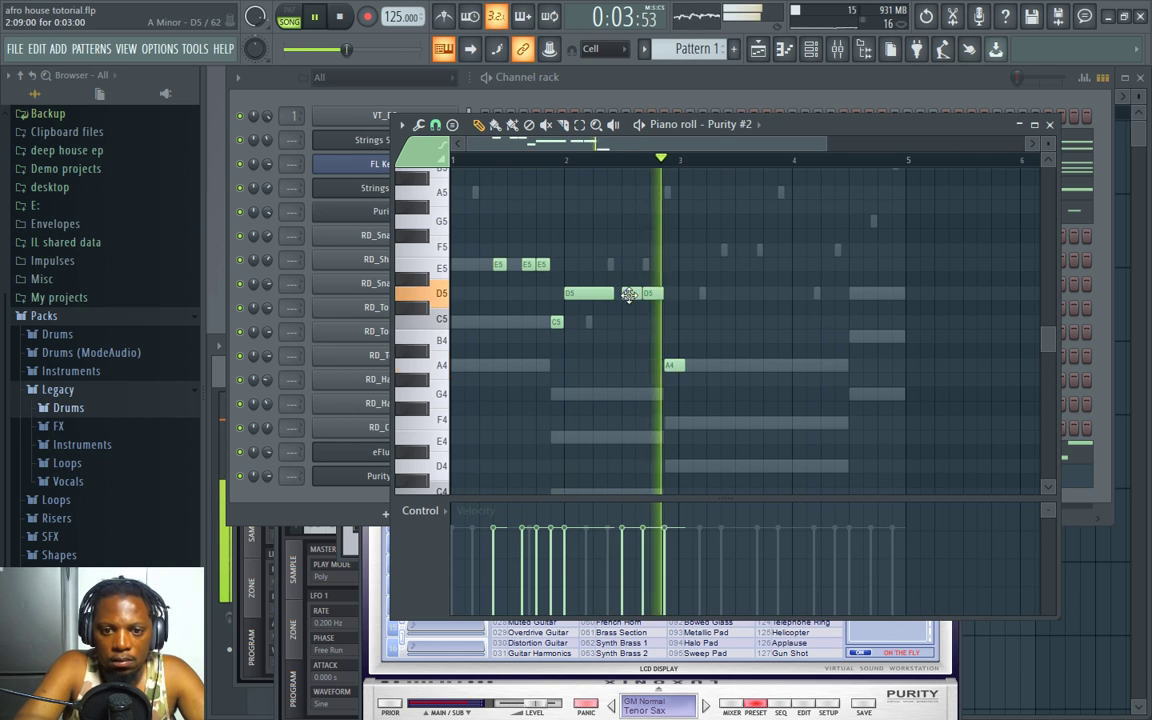
click(783, 366)
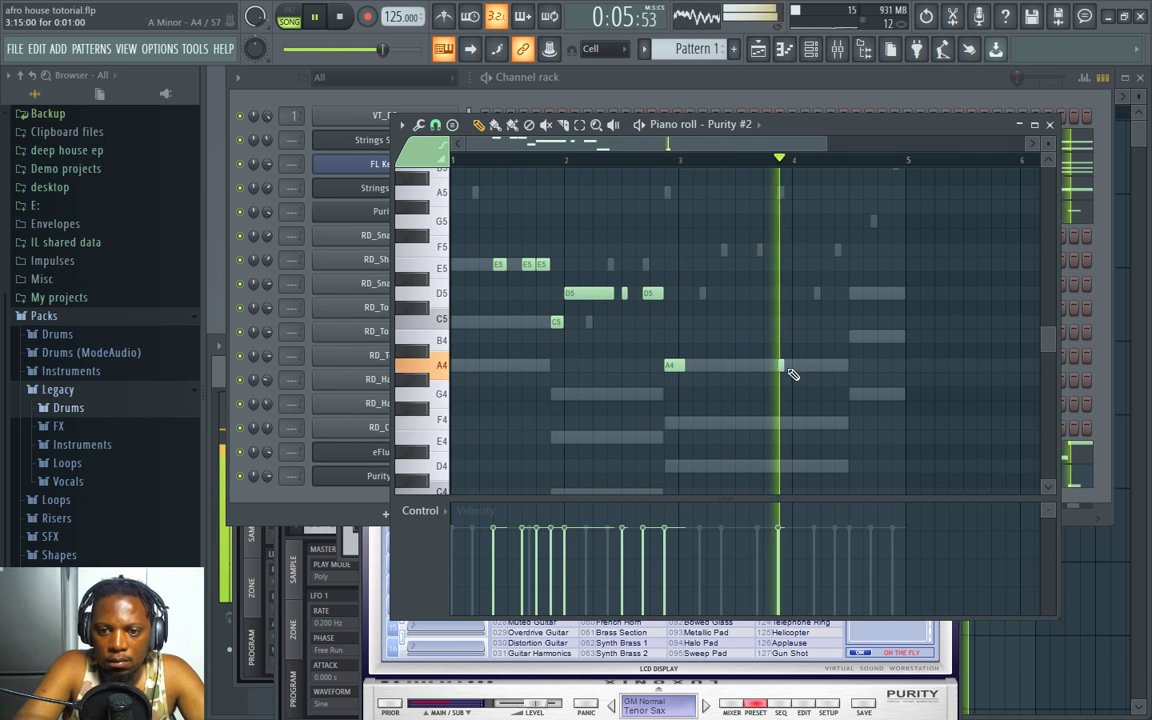
Step: Add a B4 at the fourth chord's start, followed directly by a D5 that ends at bar 5
click(850, 337)
drag(856, 337, 883, 338)
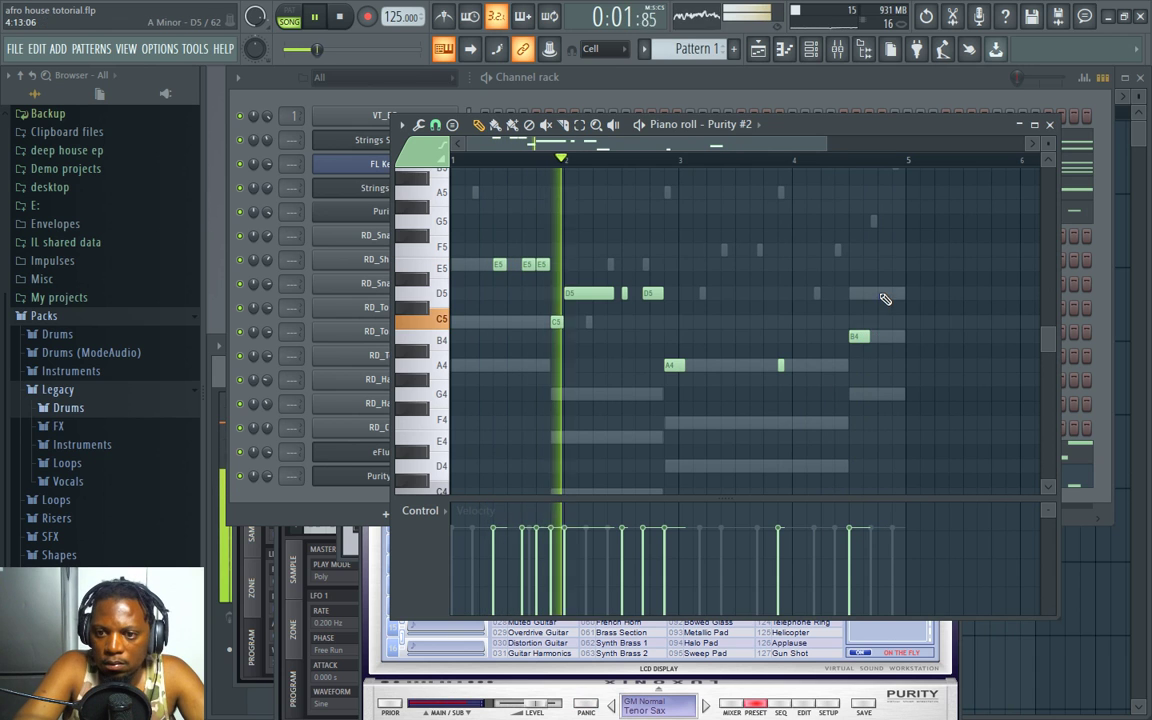
scroll(884, 336, up, 2)
drag(884, 336, 873, 336)
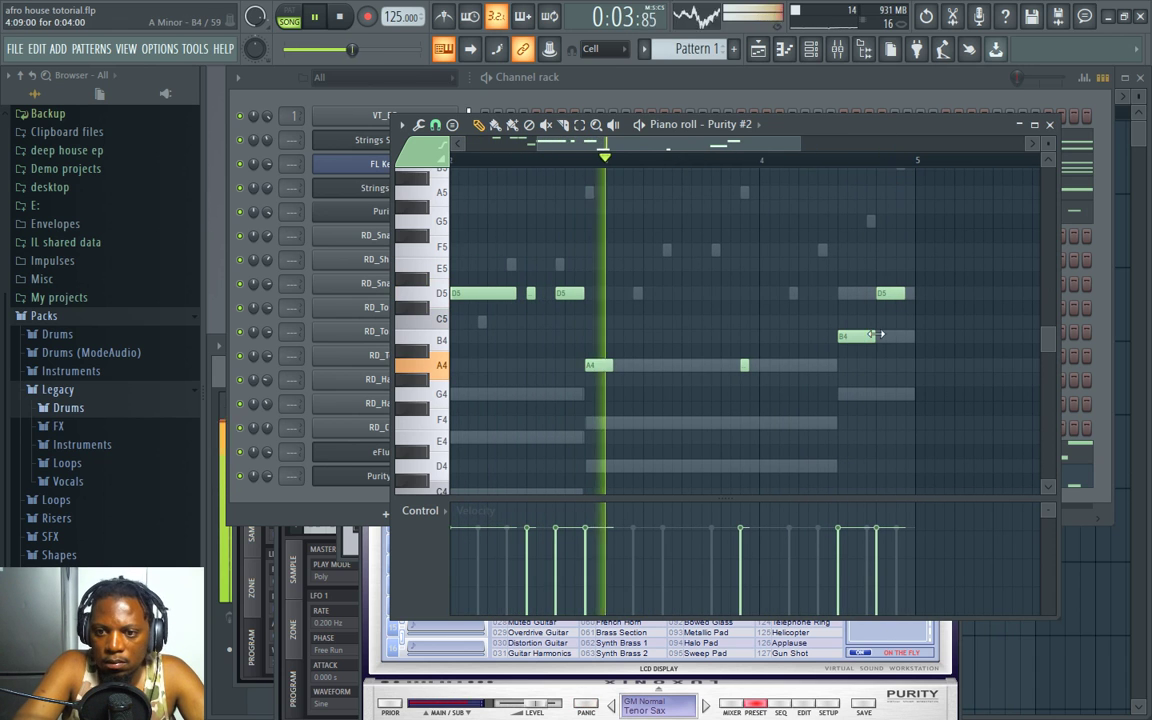
Step: Lengthen bar 2's middle D5 and the third chord's A4, and add an equally long A4 at the start of bar 1
drag(535, 293, 545, 293)
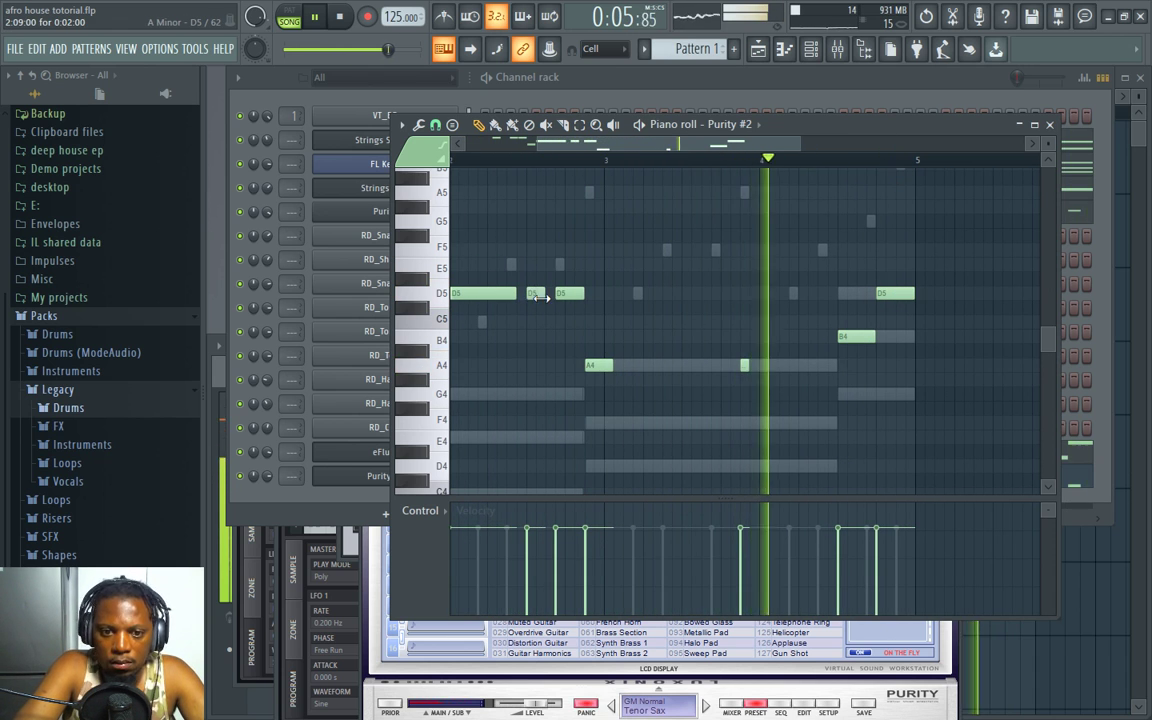
drag(612, 367, 632, 366)
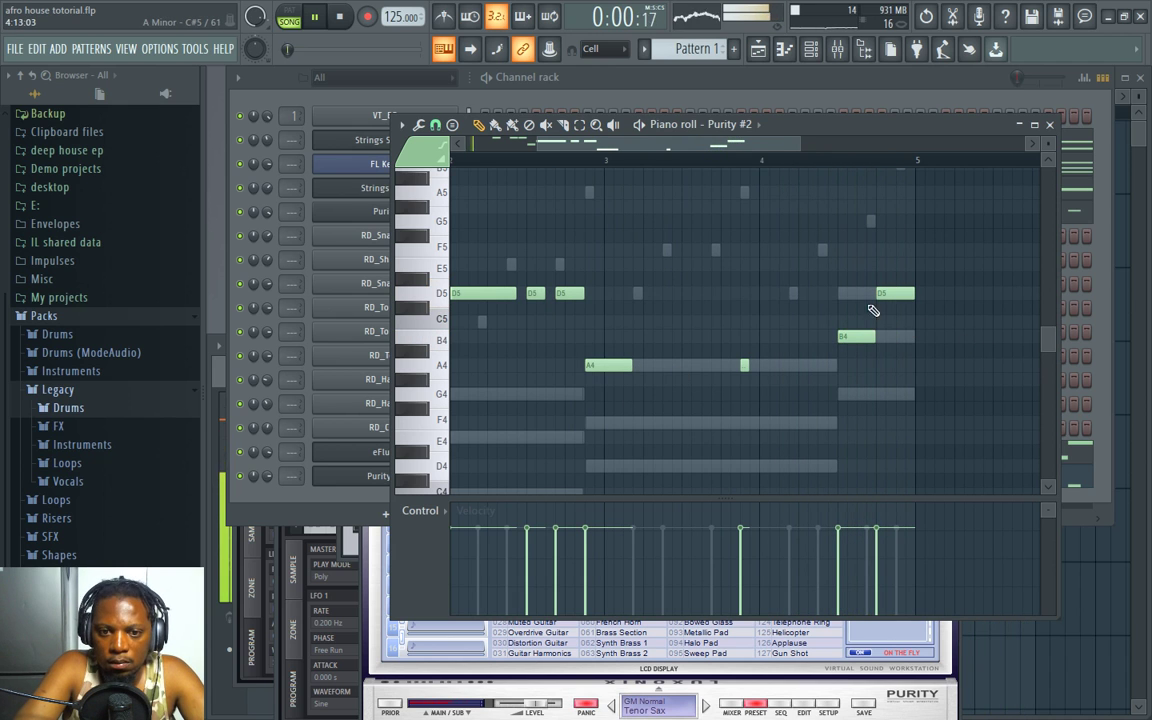
key(space)
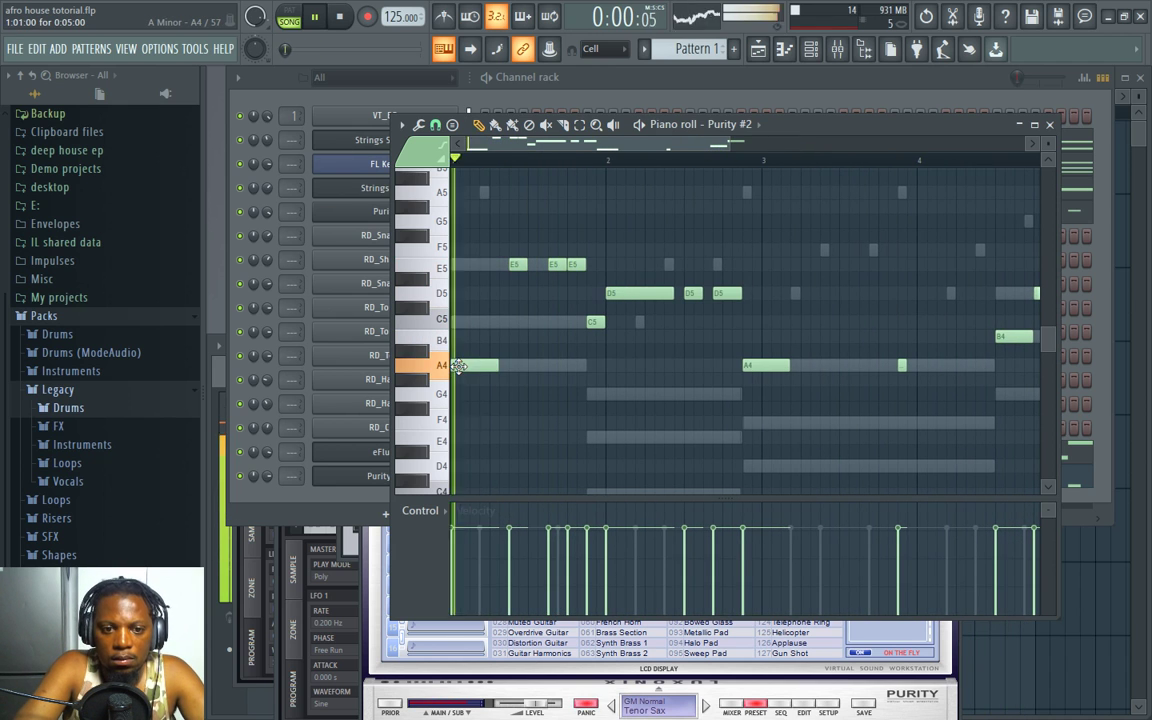
key(space)
drag(478, 366, 472, 335)
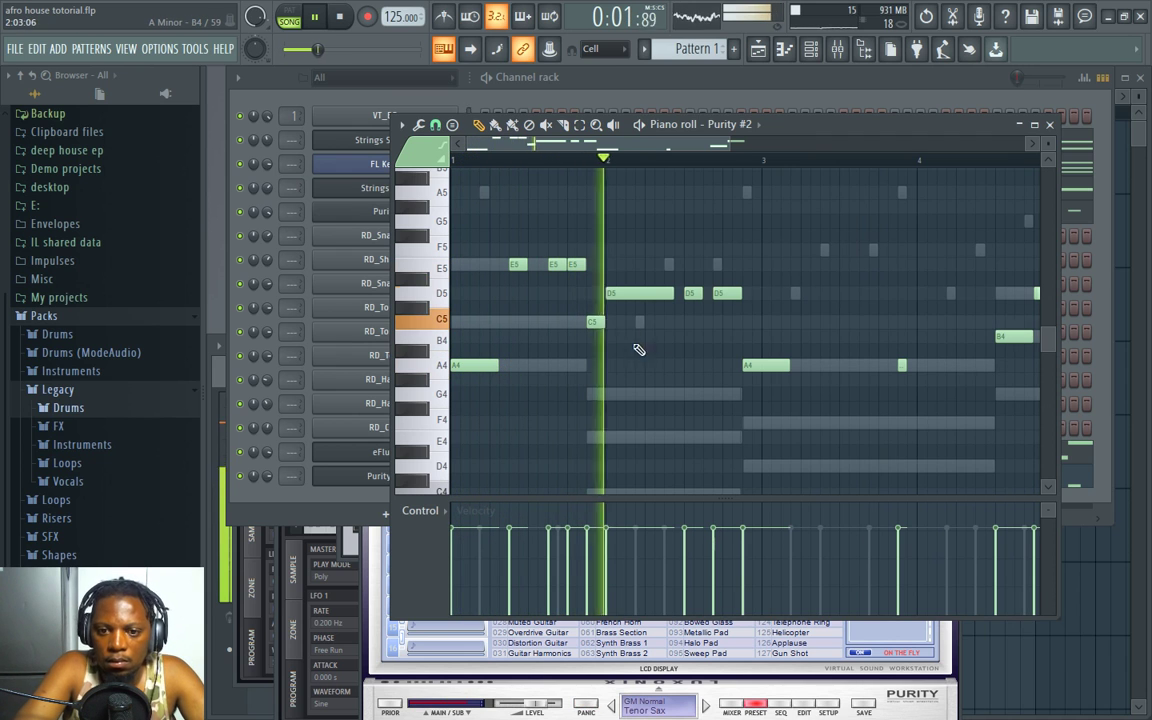
Step: Draw a descending F5, E5 and D5 phrase in the second half of bar 3, replacing the short A4 before bar 4
click(828, 250)
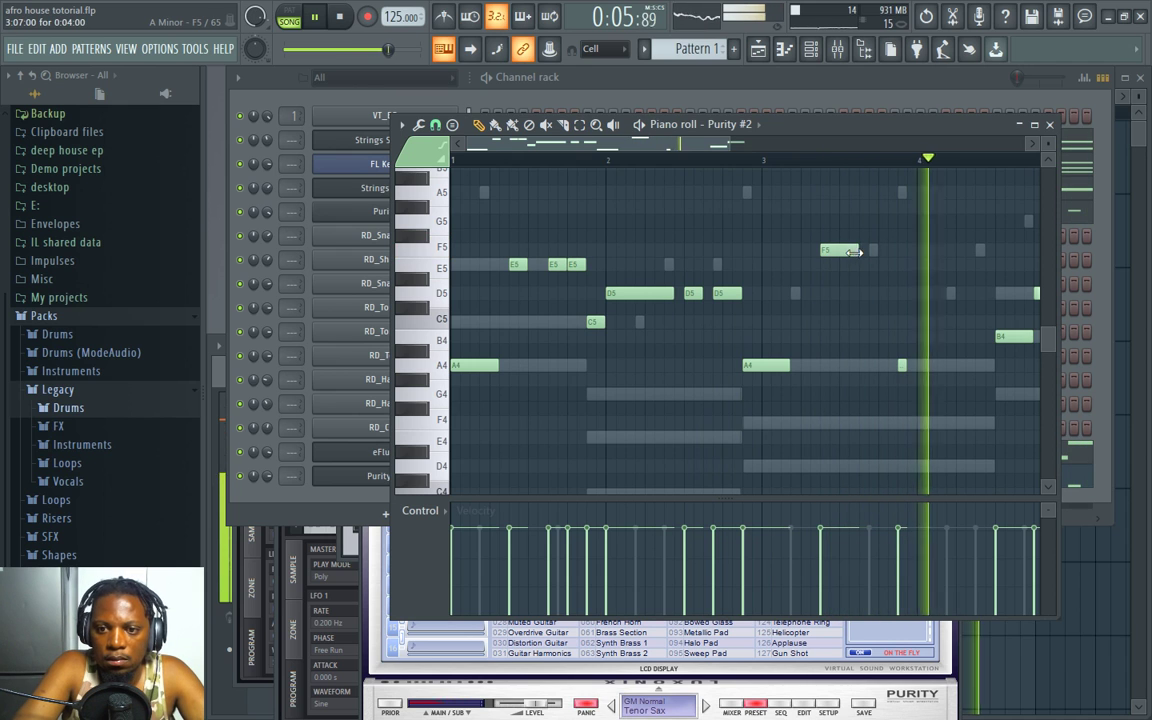
click(866, 278)
key(space)
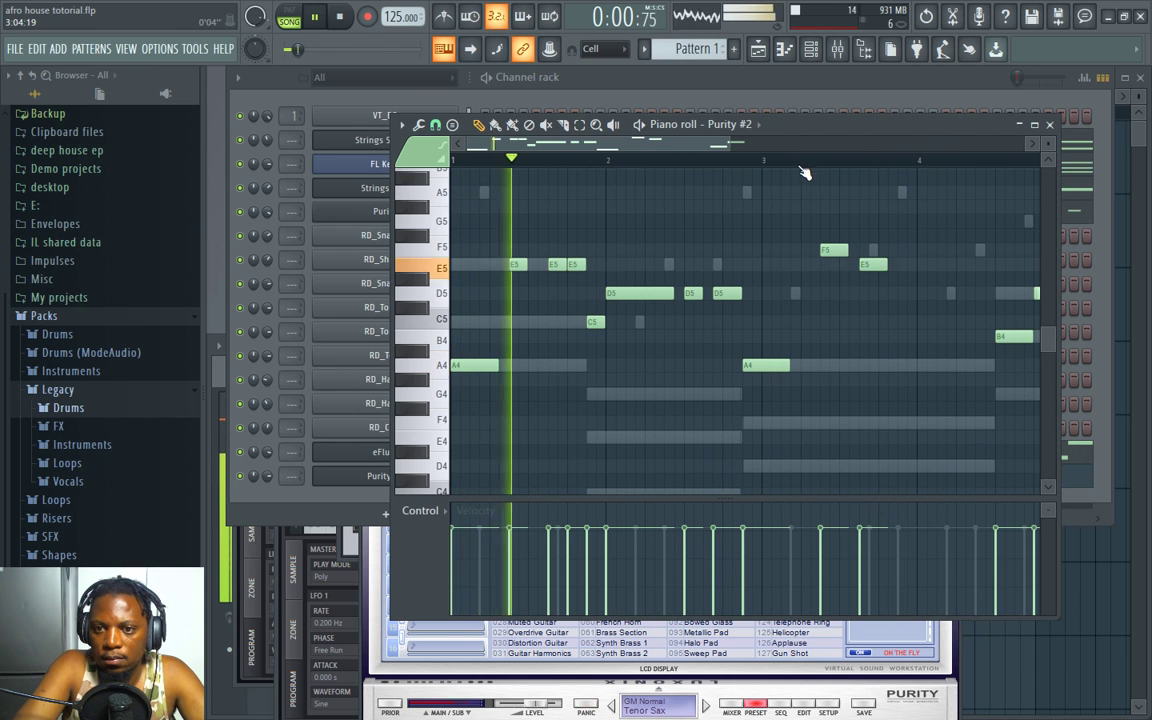
click(900, 292)
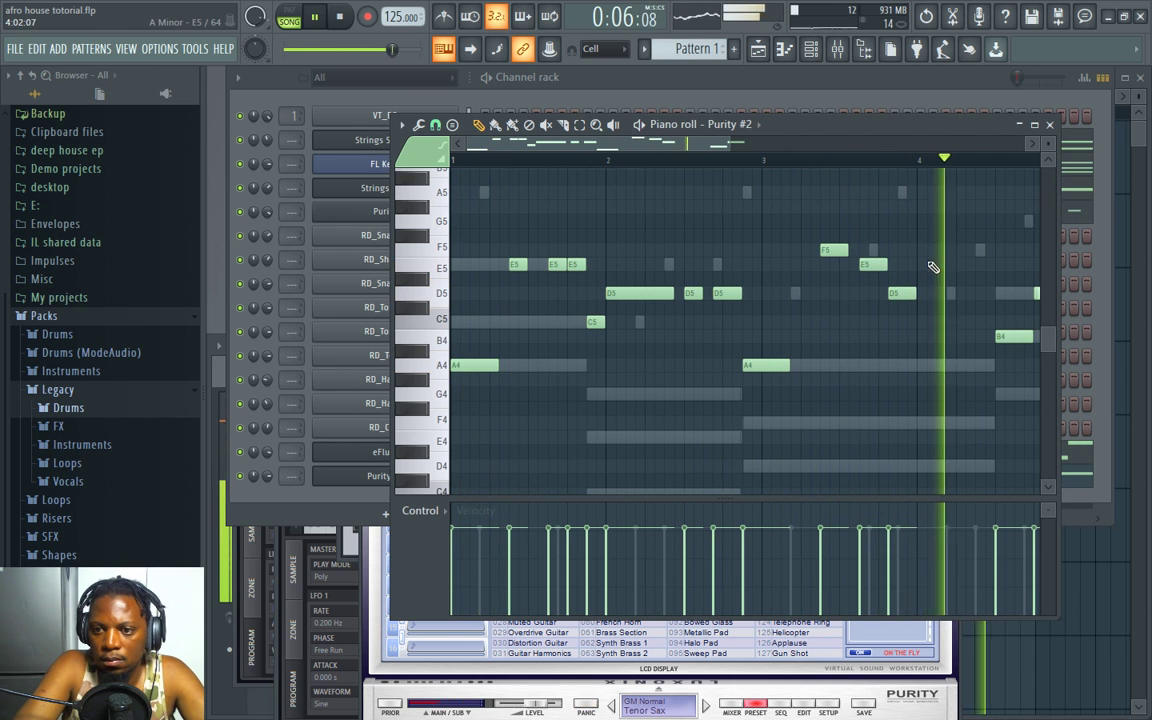
Step: Add a G5 note at bar 4 and lengthen it to the start of the fourth chord
click(925, 207)
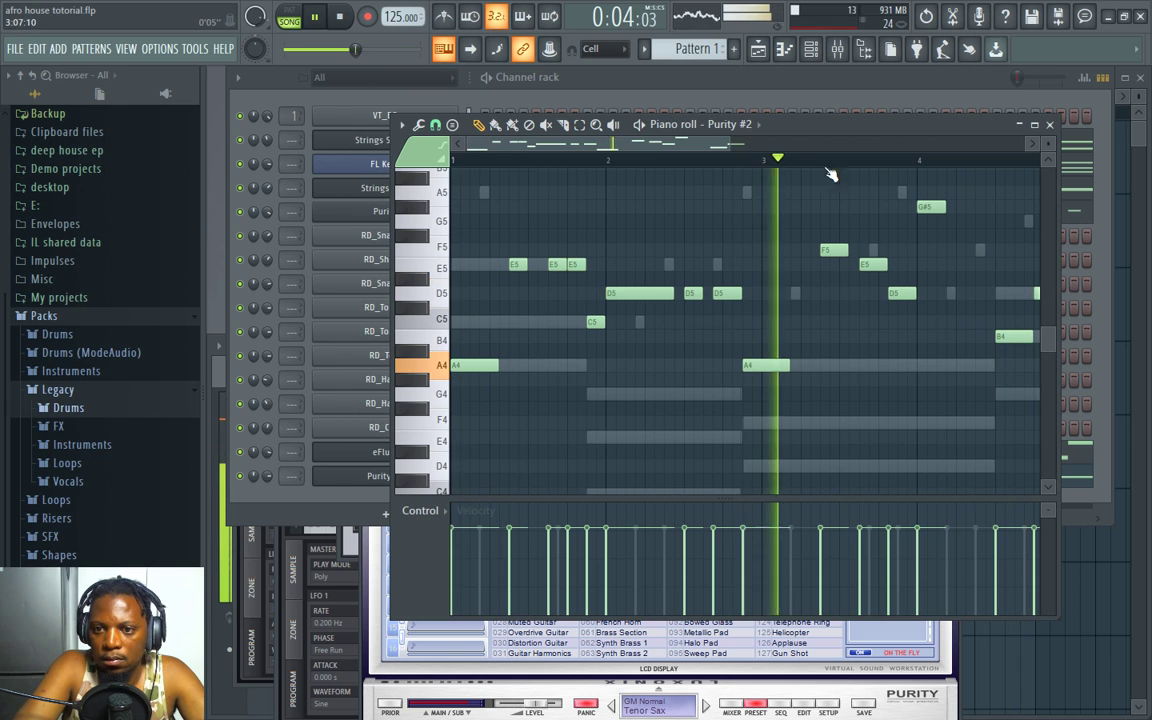
scroll(681, 159, up, 3)
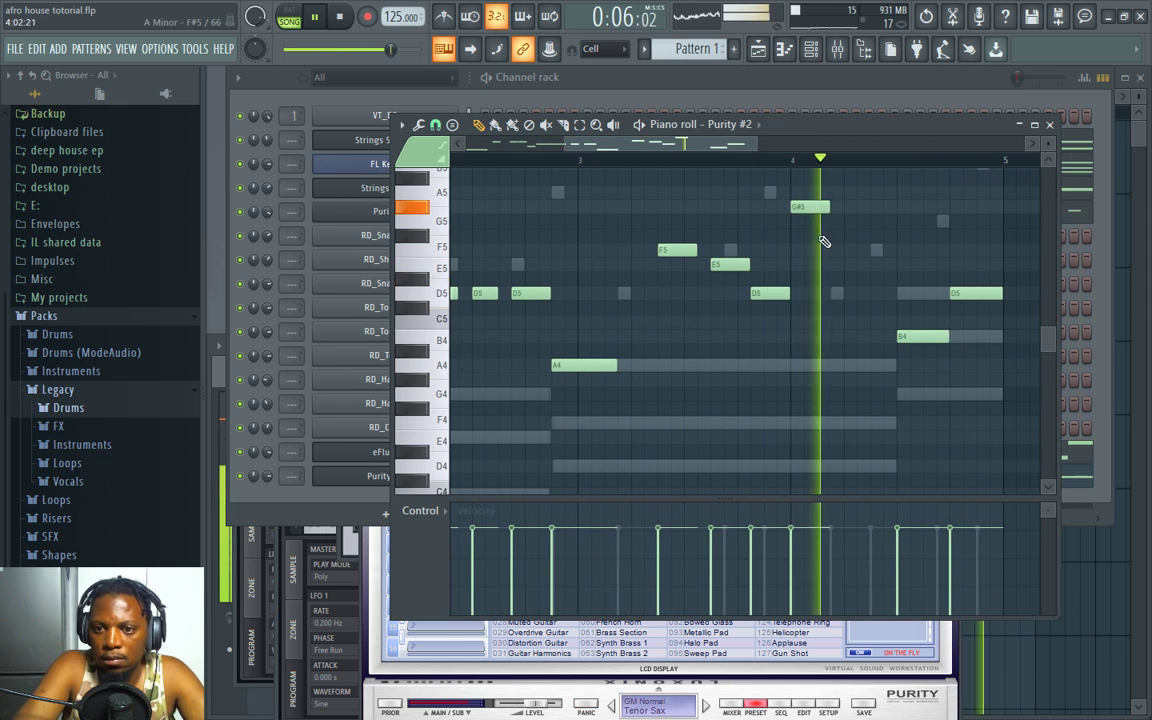
drag(812, 207, 812, 221)
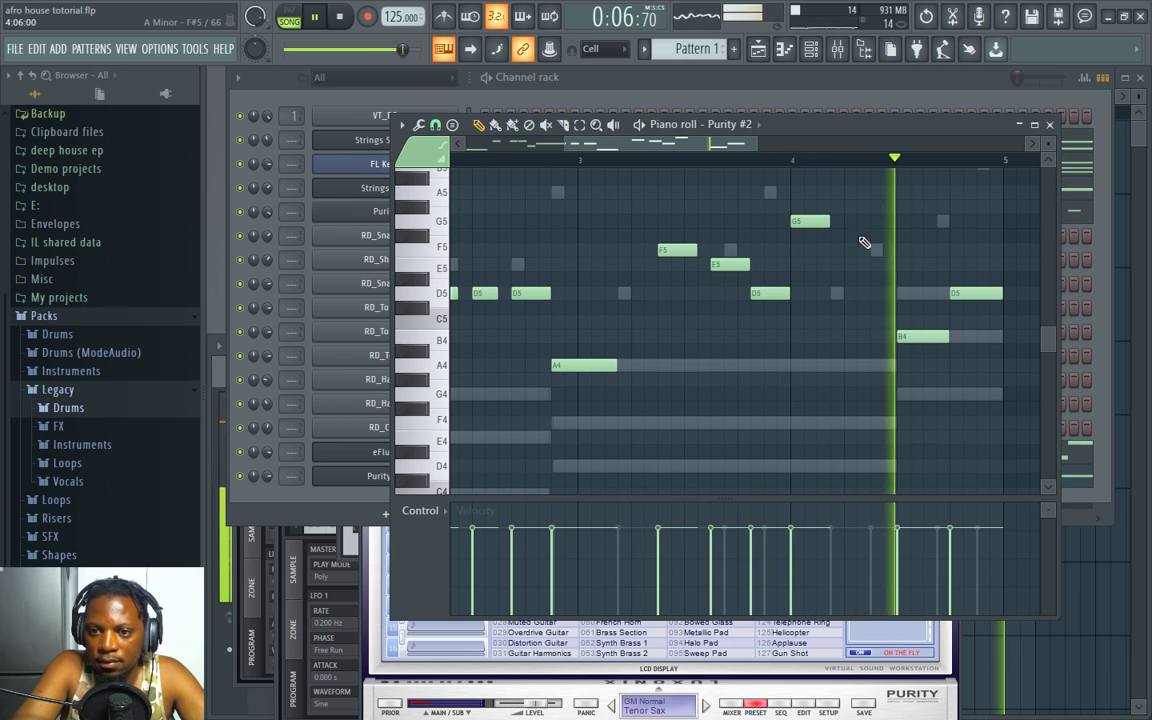
drag(829, 221, 899, 224)
scroll(677, 152, down, 3)
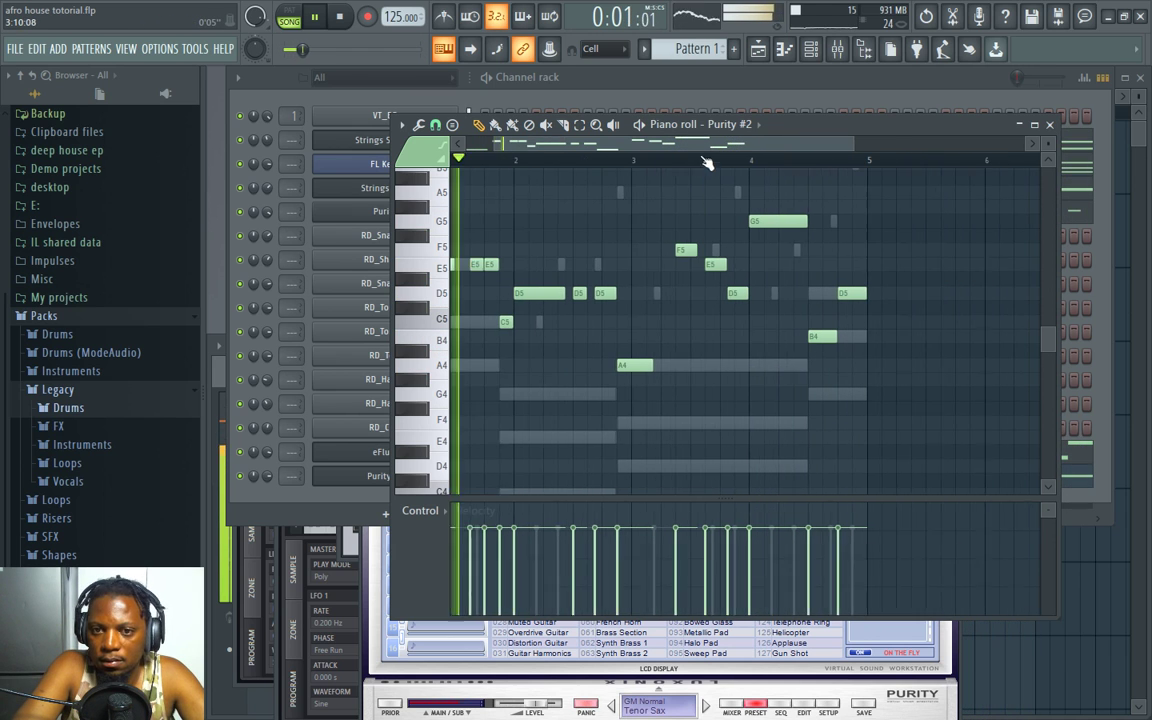
Step: Open the Purity #2 instrument, route it to mixer track 2 and send that track to the Reverb track
click(322, 509)
click(378, 475)
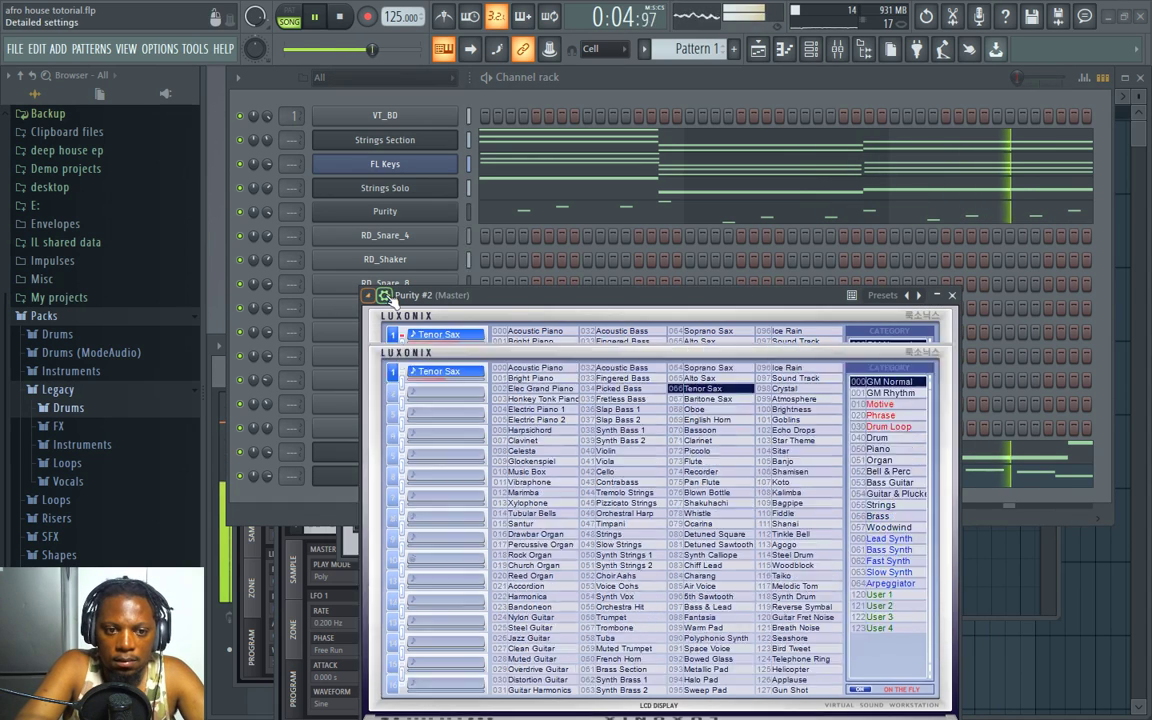
drag(771, 298, 777, 155)
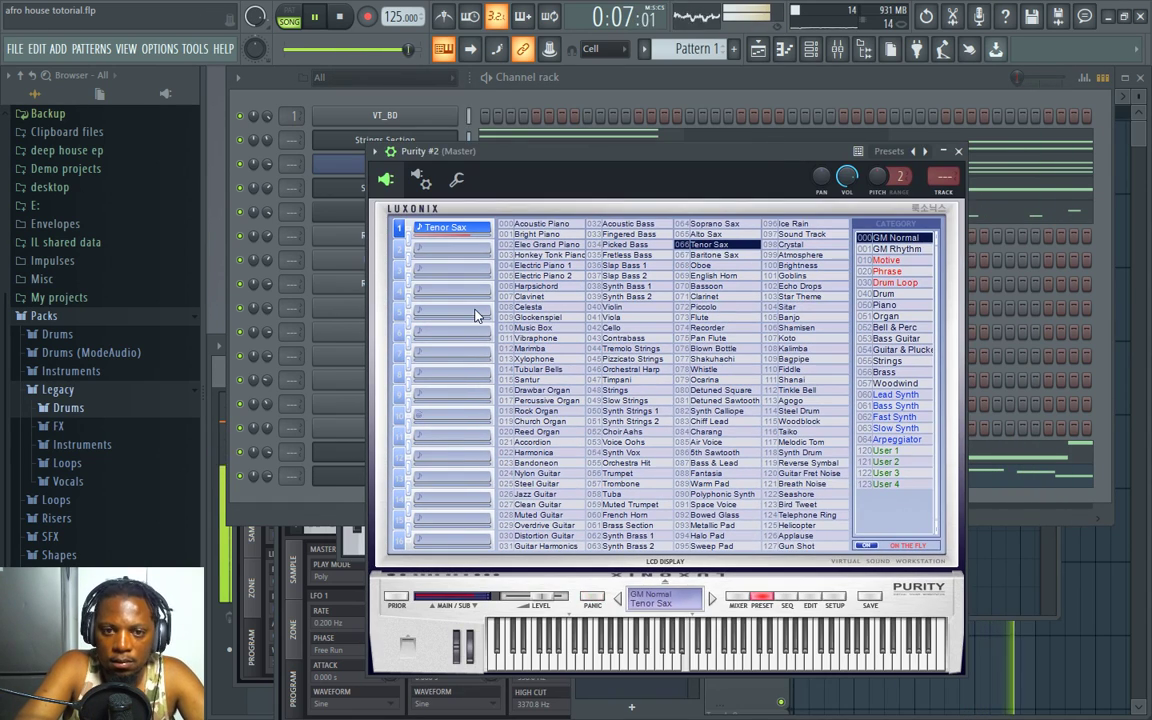
click(456, 180)
click(400, 183)
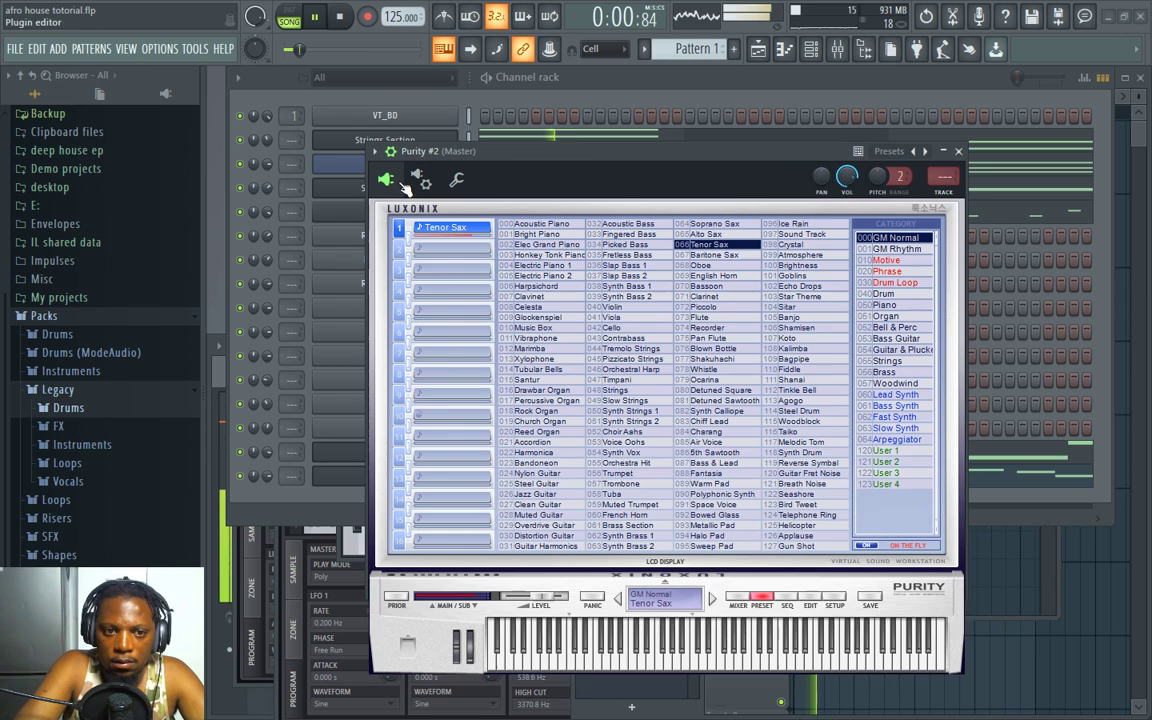
click(946, 182)
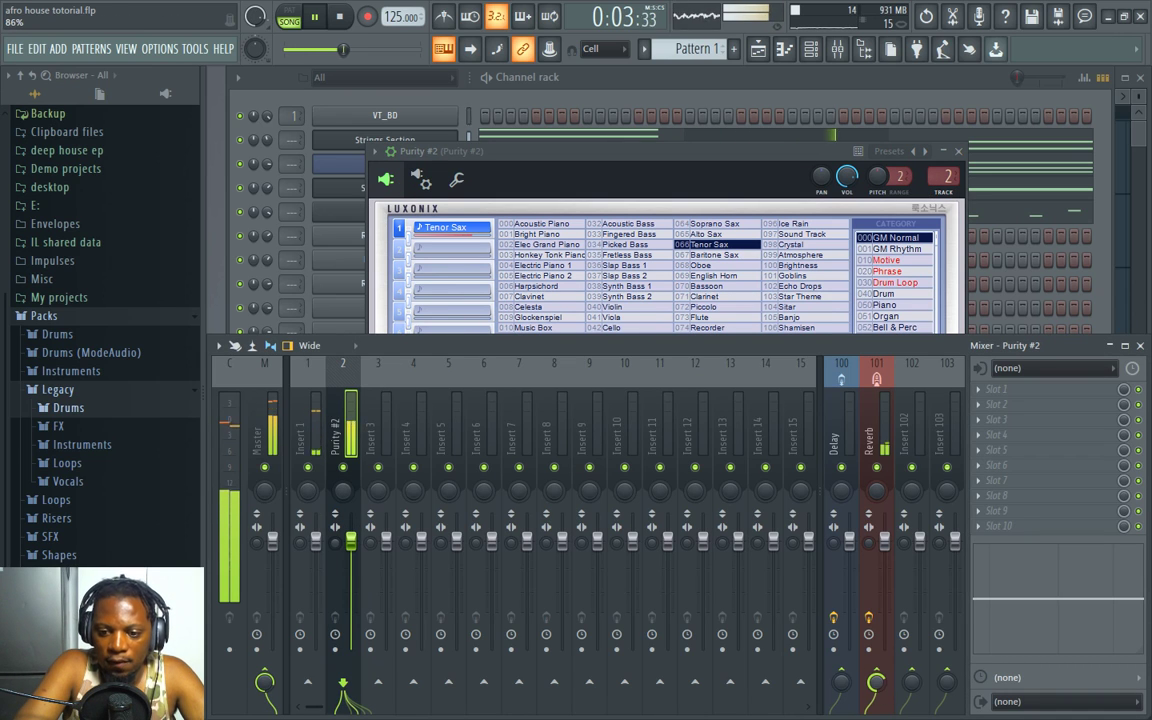
Step: Load Fruity Convolver into the first effect slot of the Reverb mixer track
click(980, 390)
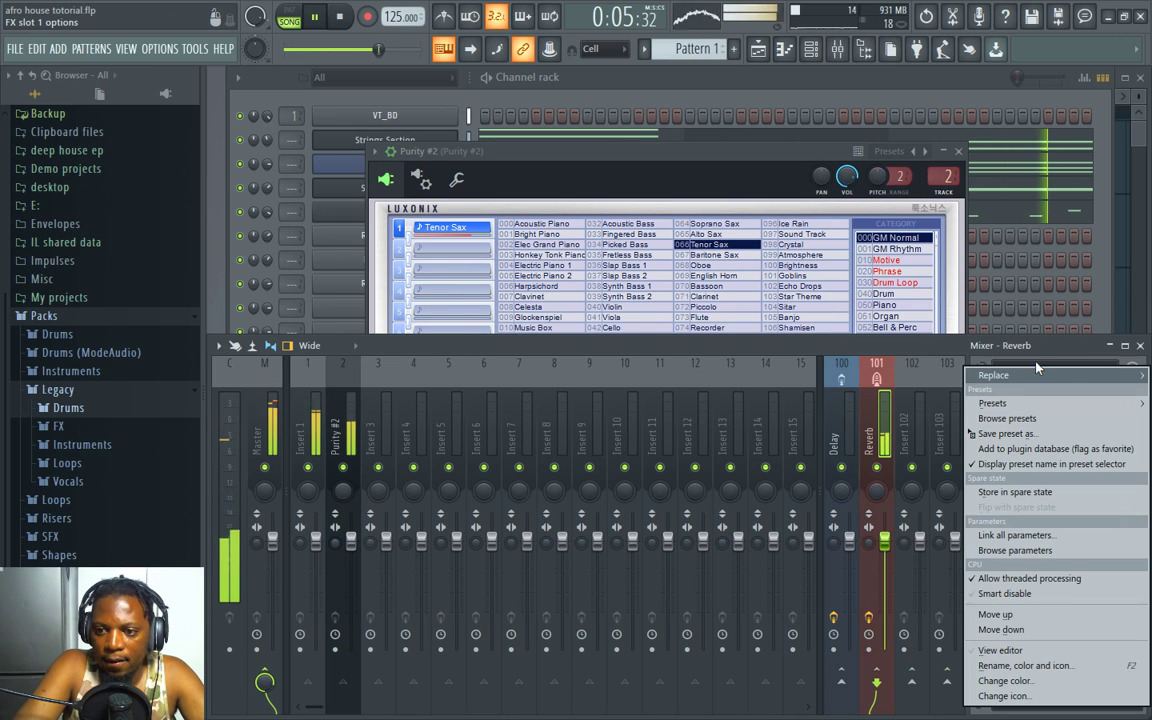
mouse_move(1035, 374)
click(649, 339)
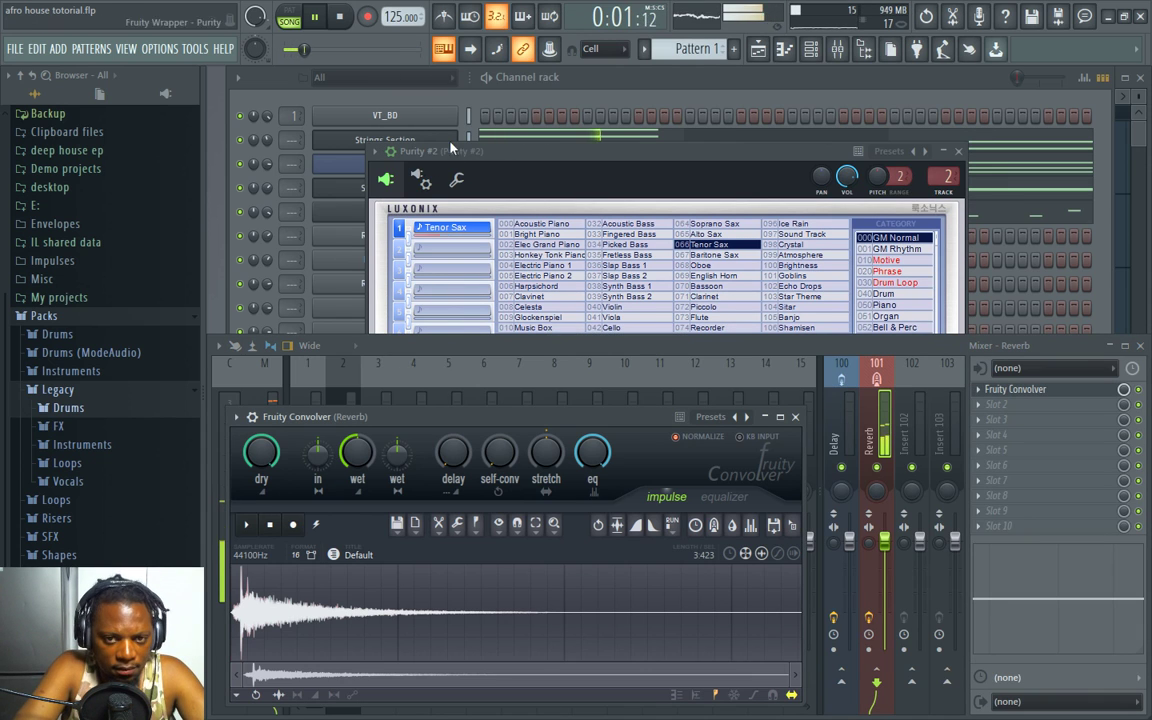
Step: Lower the Purity #2 channel volume to about 59% and try the sax melody one octave higher
click(585, 94)
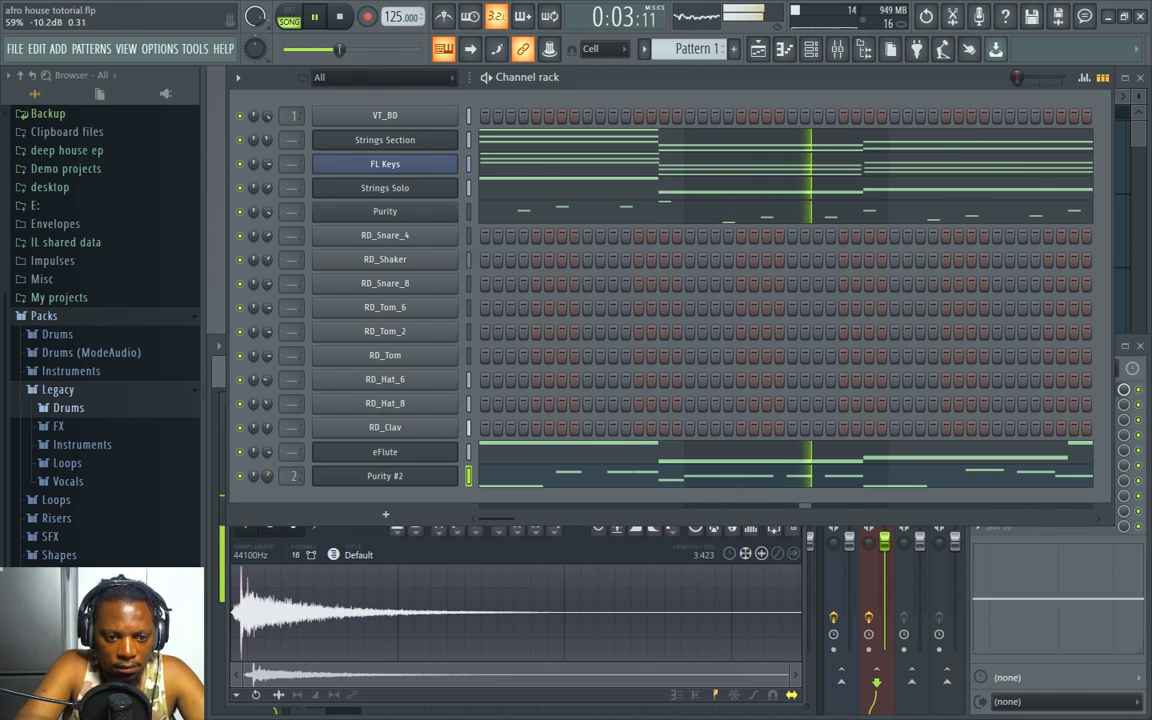
click(510, 484)
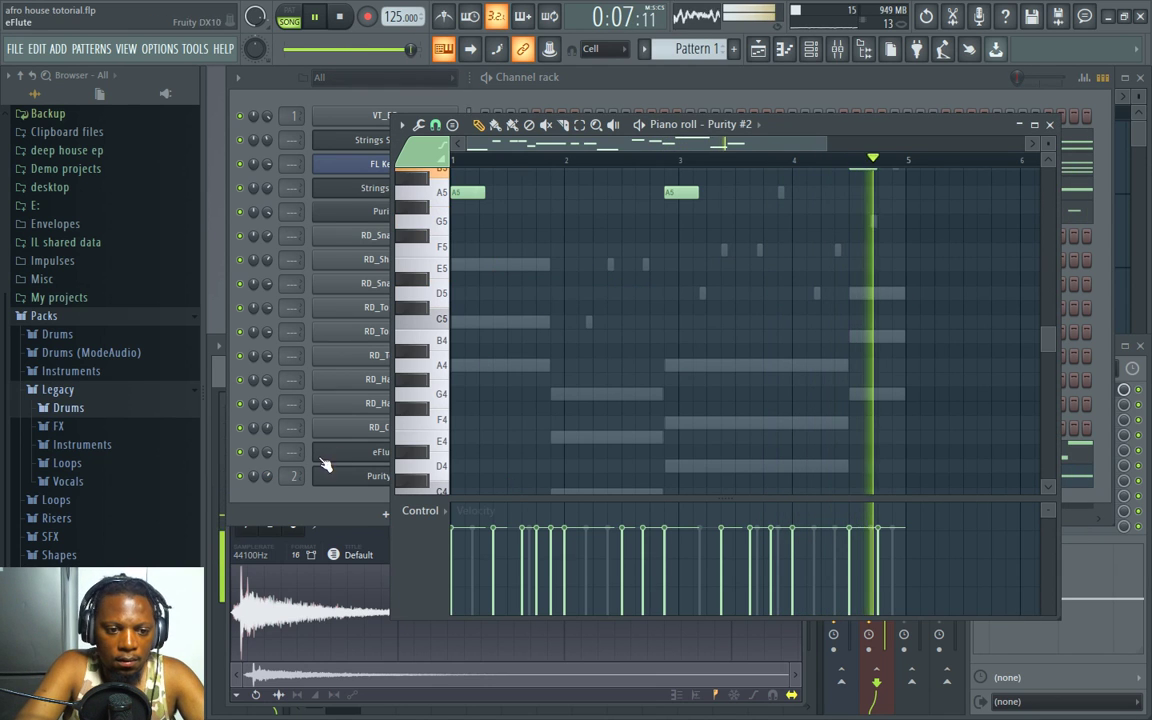
click(253, 470)
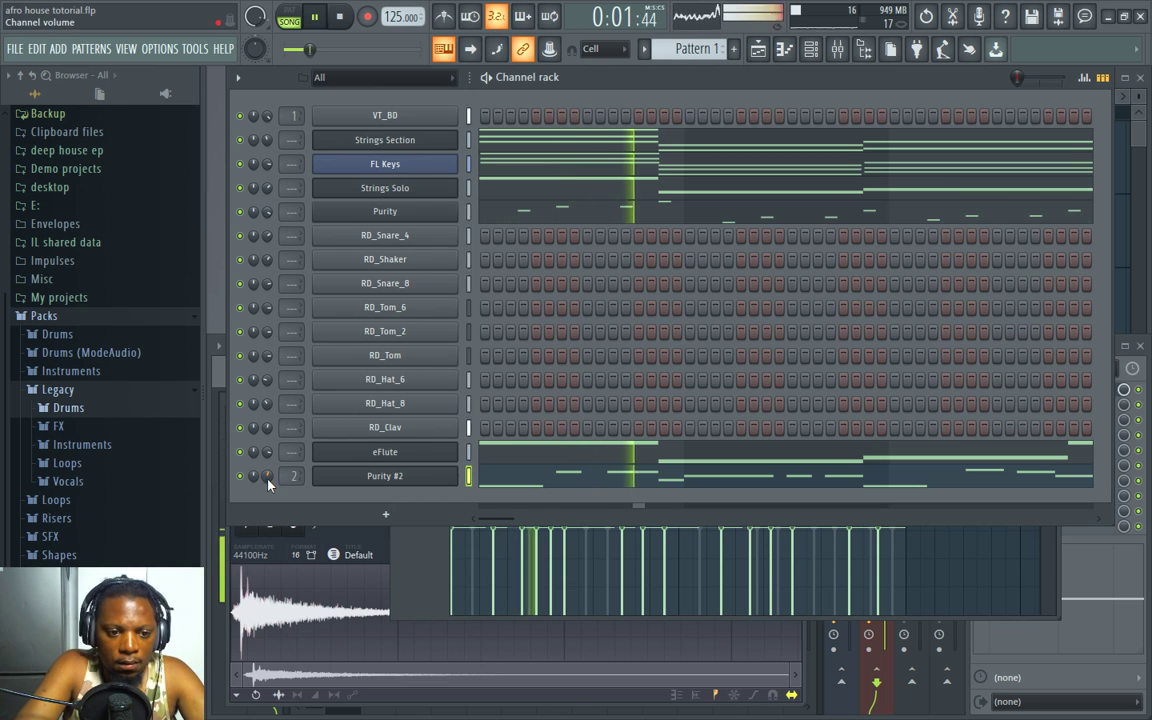
Step: Add a third Purity channel below Purity #2 and return to the channel rack
click(366, 516)
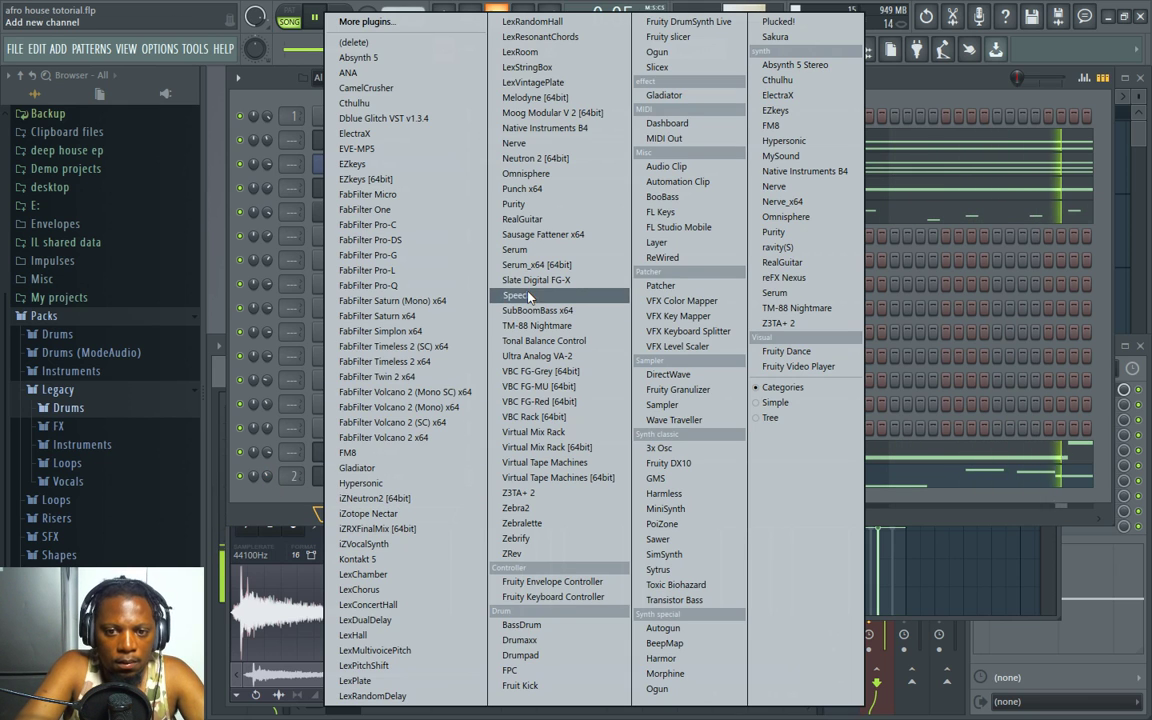
click(790, 232)
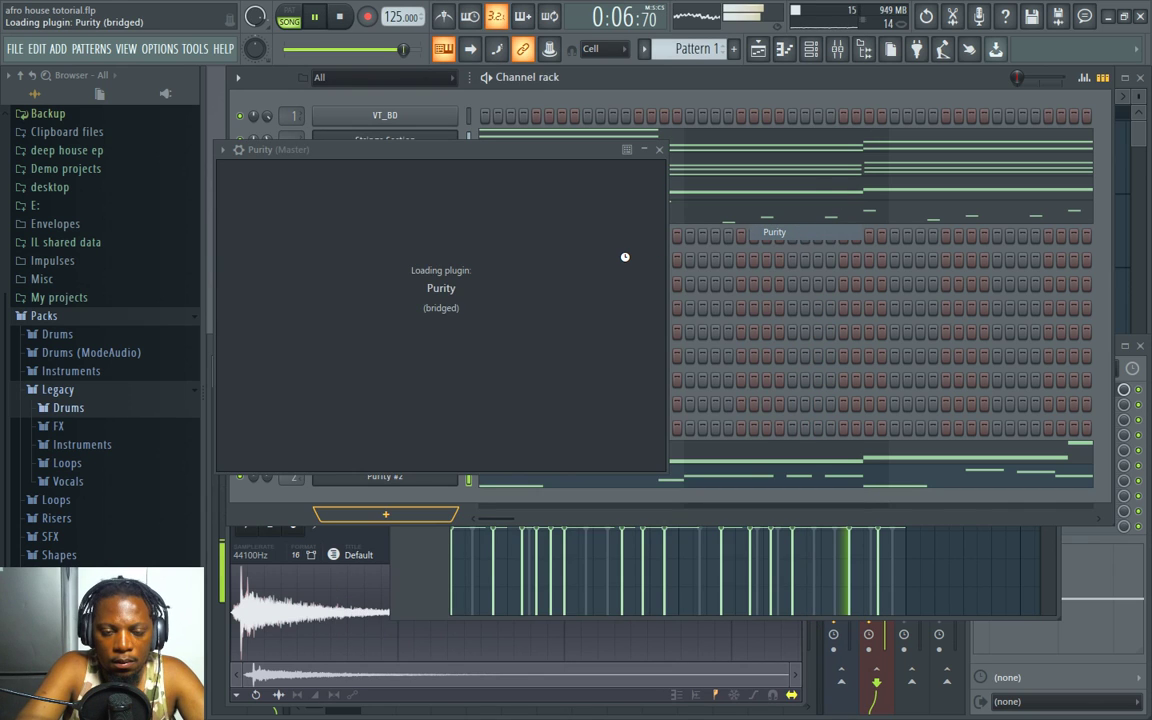
key(F7)
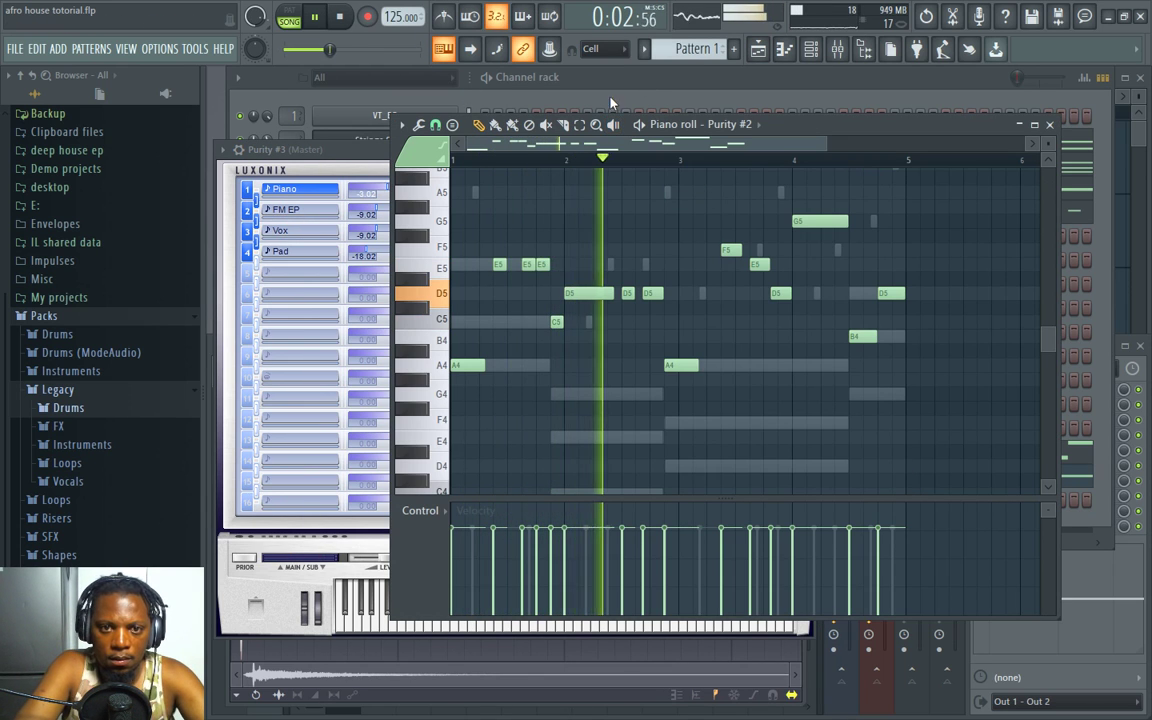
click(548, 86)
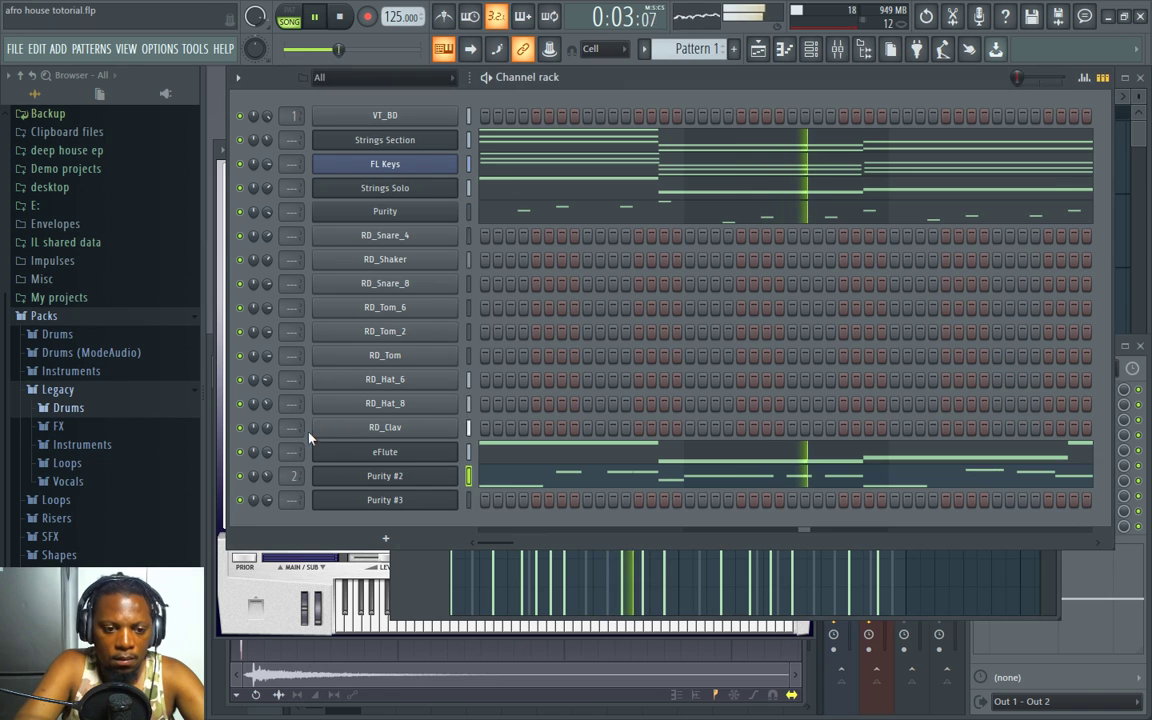
Step: Load the Music Box preset from the GM Normal category in Purity #3
click(386, 502)
click(612, 562)
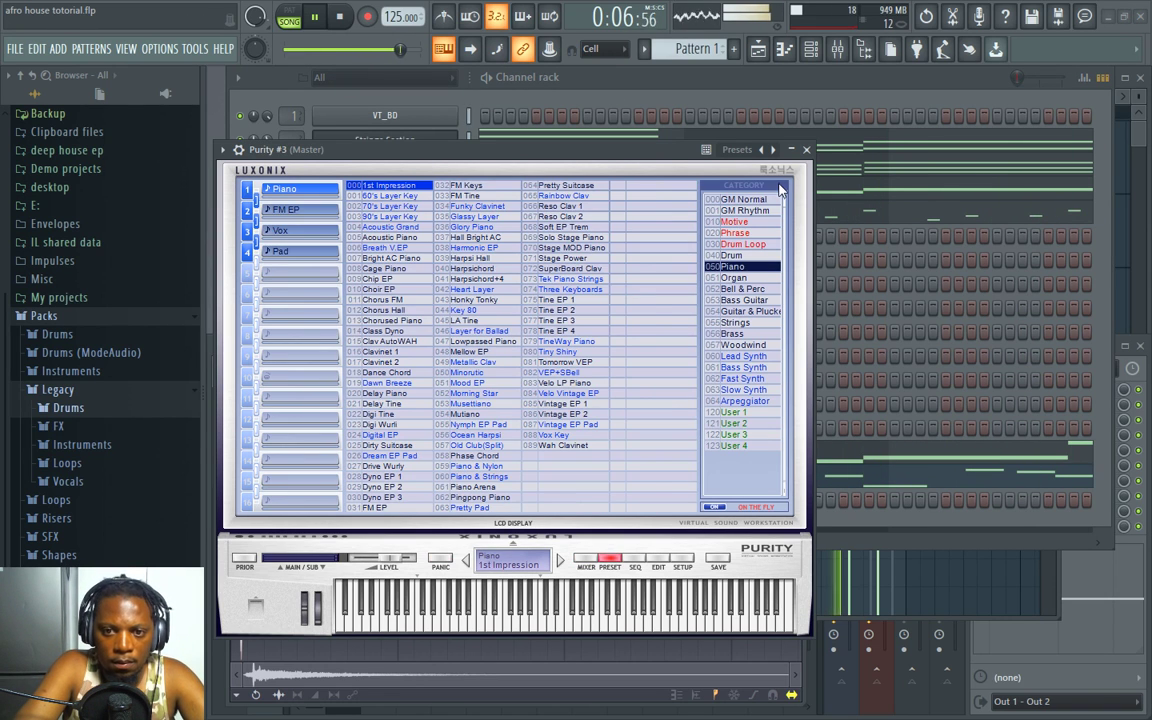
click(743, 200)
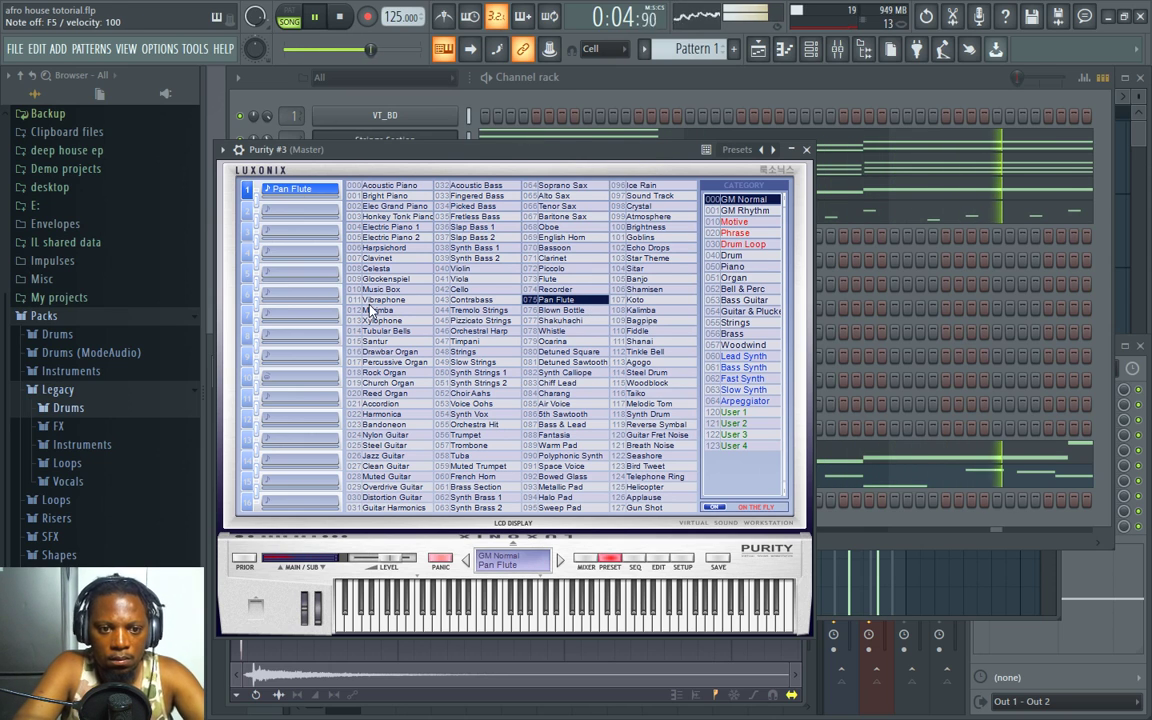
click(394, 290)
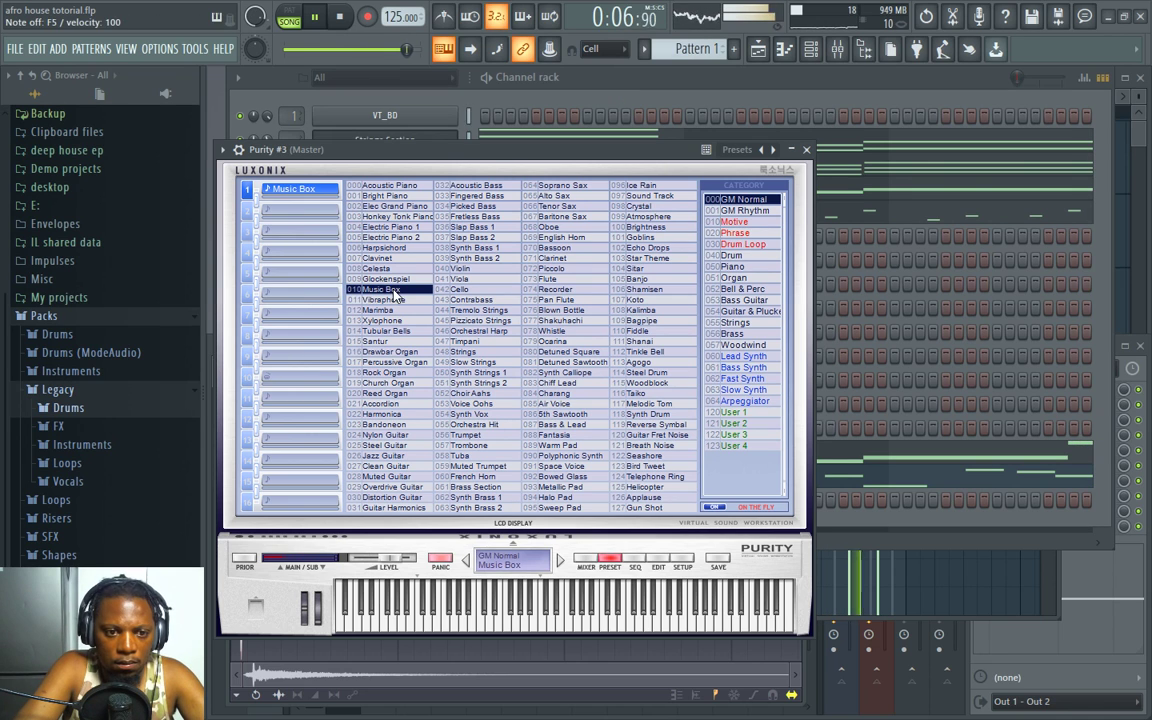
click(564, 78)
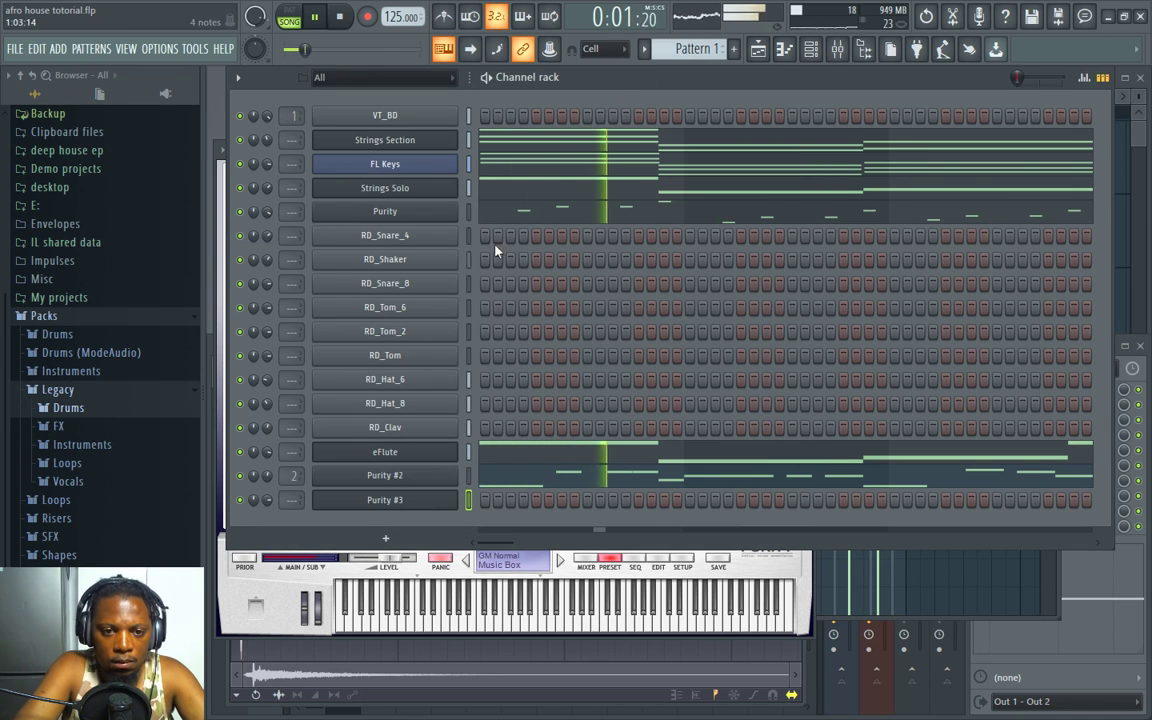
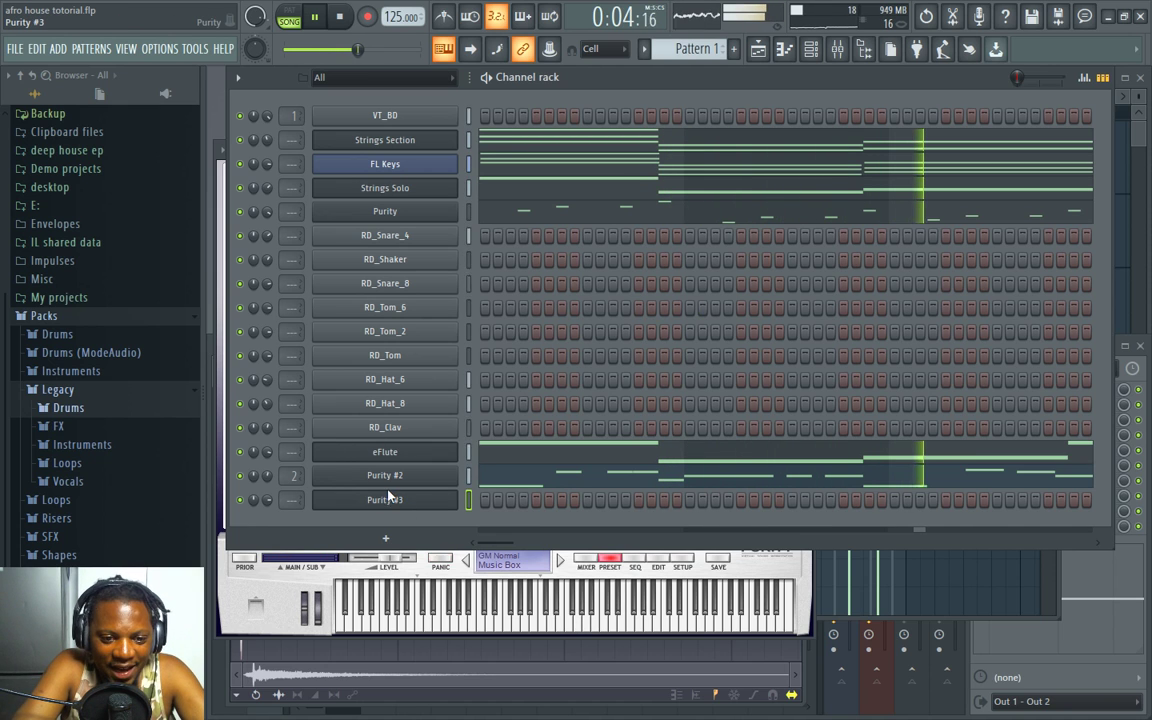
Step: Record short chords onto the Purity #3 channel in pattern mode and stop the recording
right_click(468, 496)
click(495, 501)
right_click(468, 496)
click(498, 501)
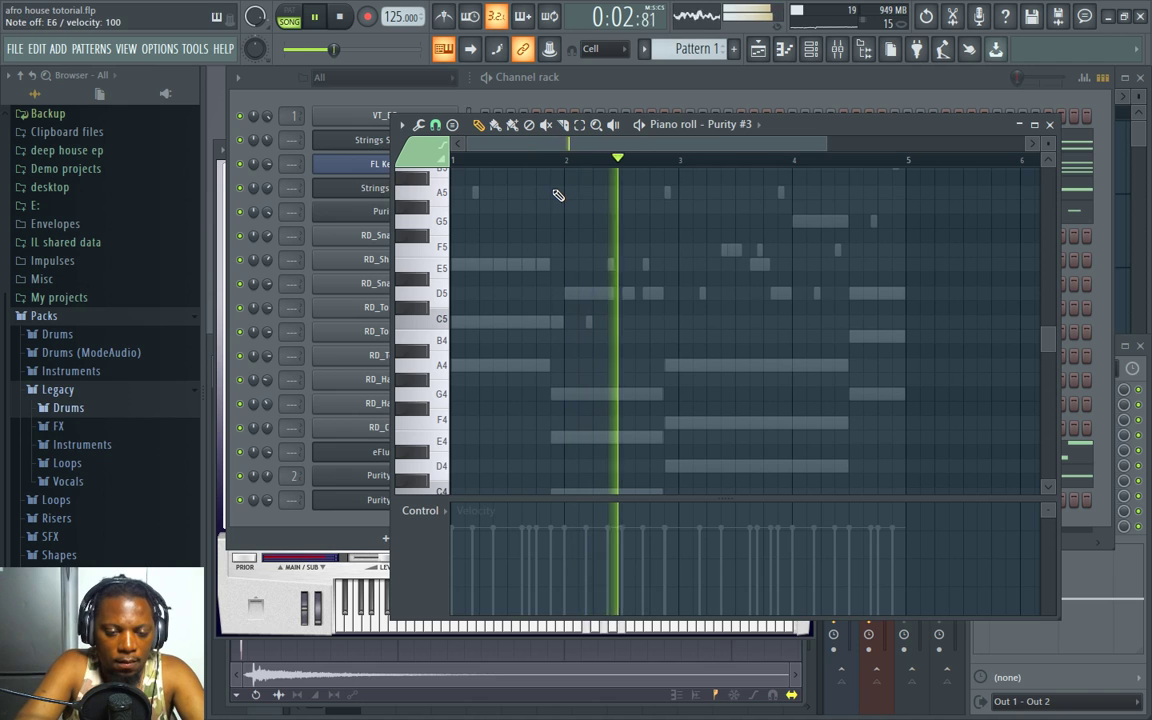
click(516, 103)
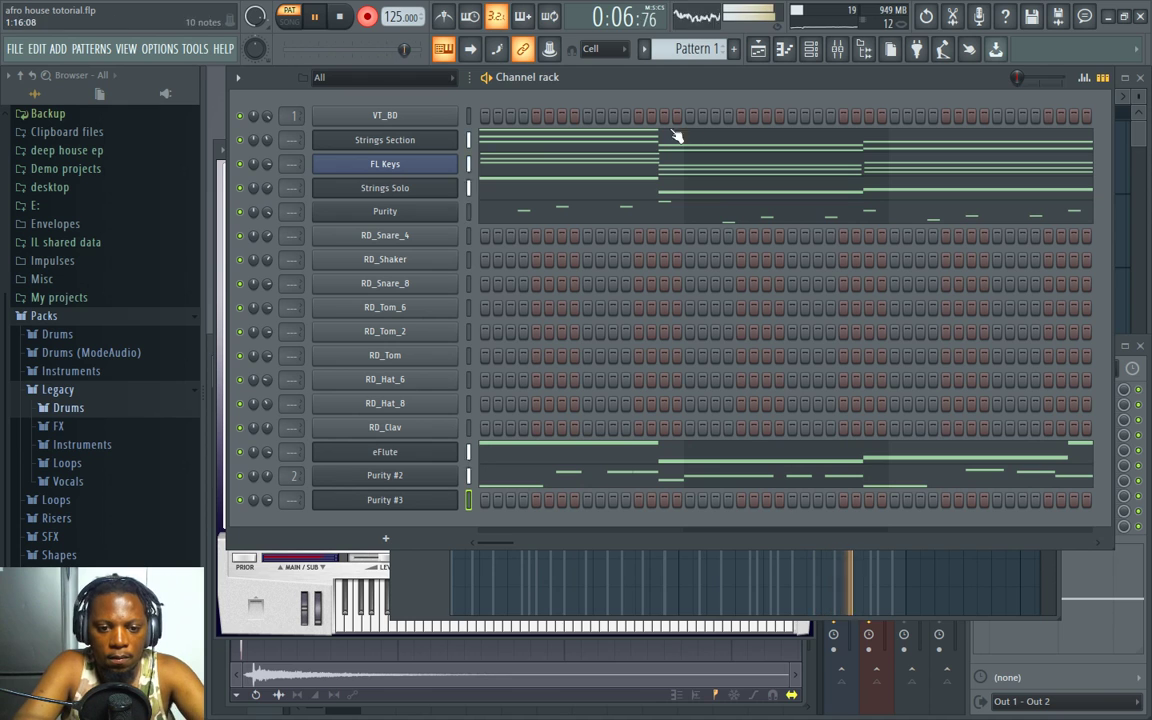
key(space)
Step: Open the Purity #3 piano roll and quantize the recorded chord notes
click(541, 509)
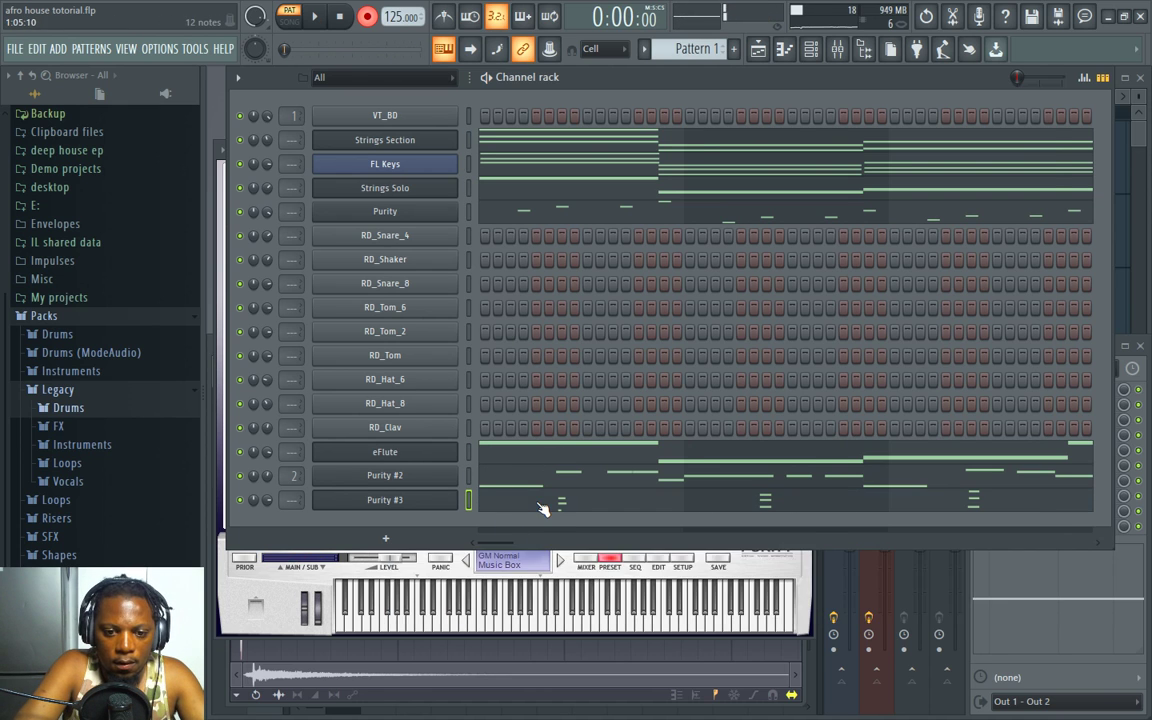
key(alt+q)
key(Return)
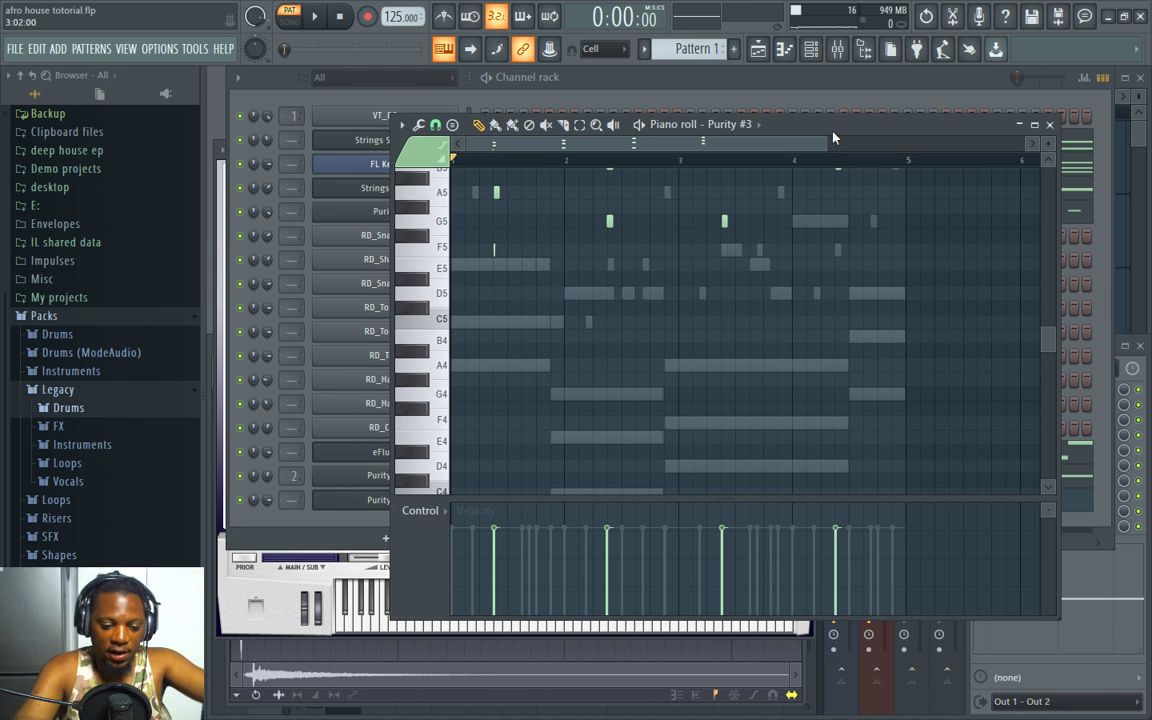
Step: Correct the Purity #3 chords during playback, moving the first chord's short F5 note to G5 and the third chord's lowest note to A5
key(space)
scroll(591, 233, up, 4)
scroll(569, 226, down, 3)
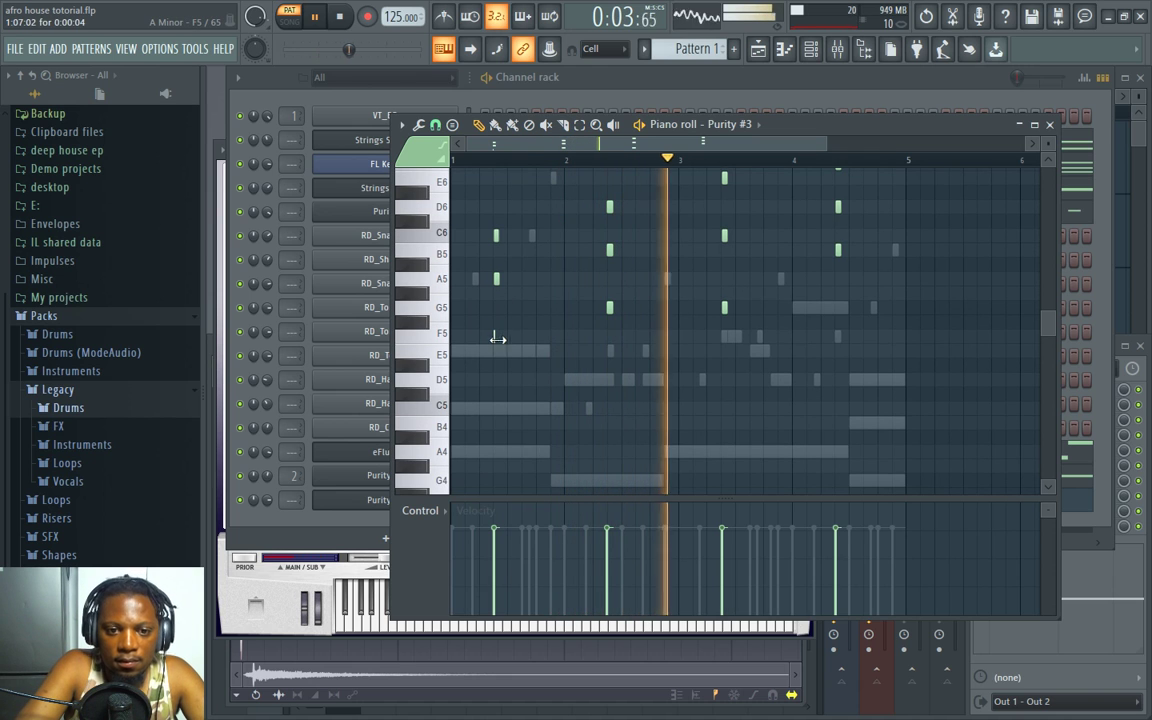
click(494, 333)
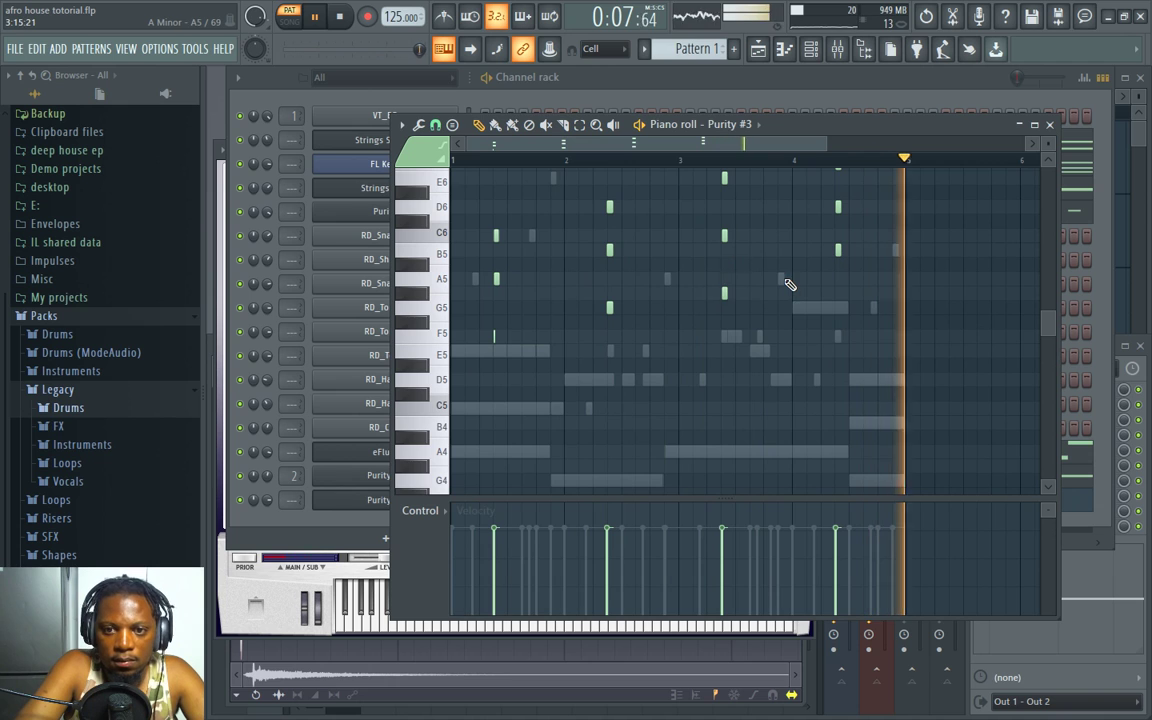
scroll(789, 288, up, 2)
drag(494, 386, 491, 350)
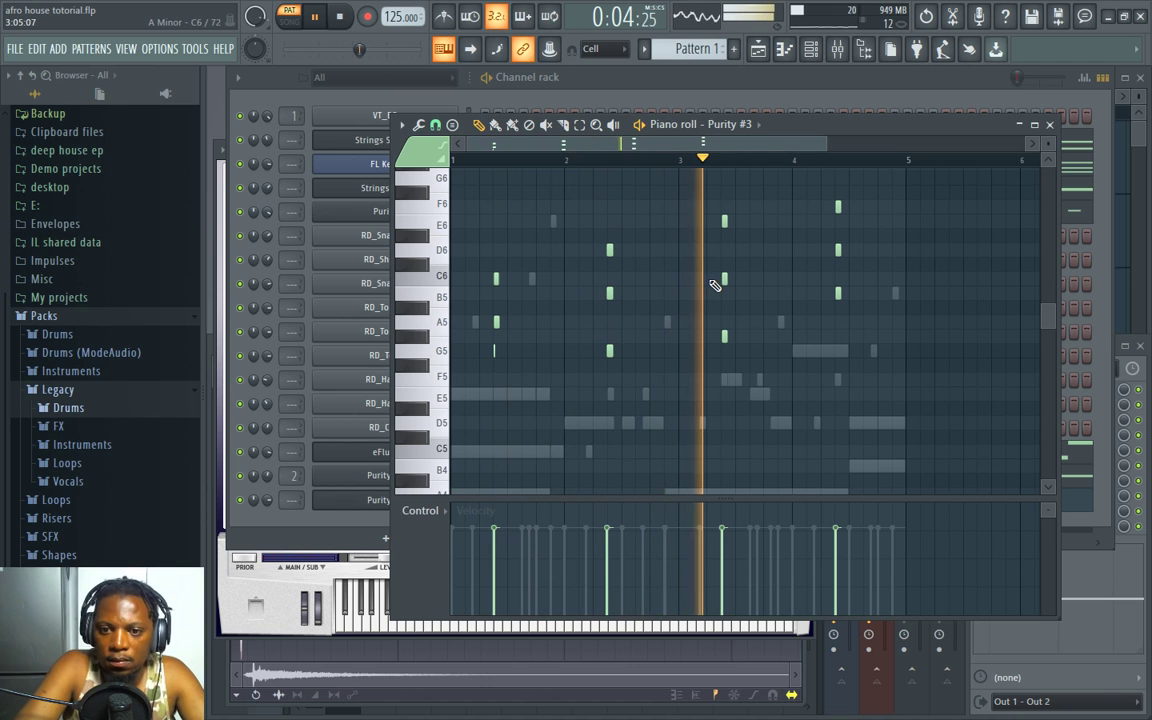
key(space)
key(space)
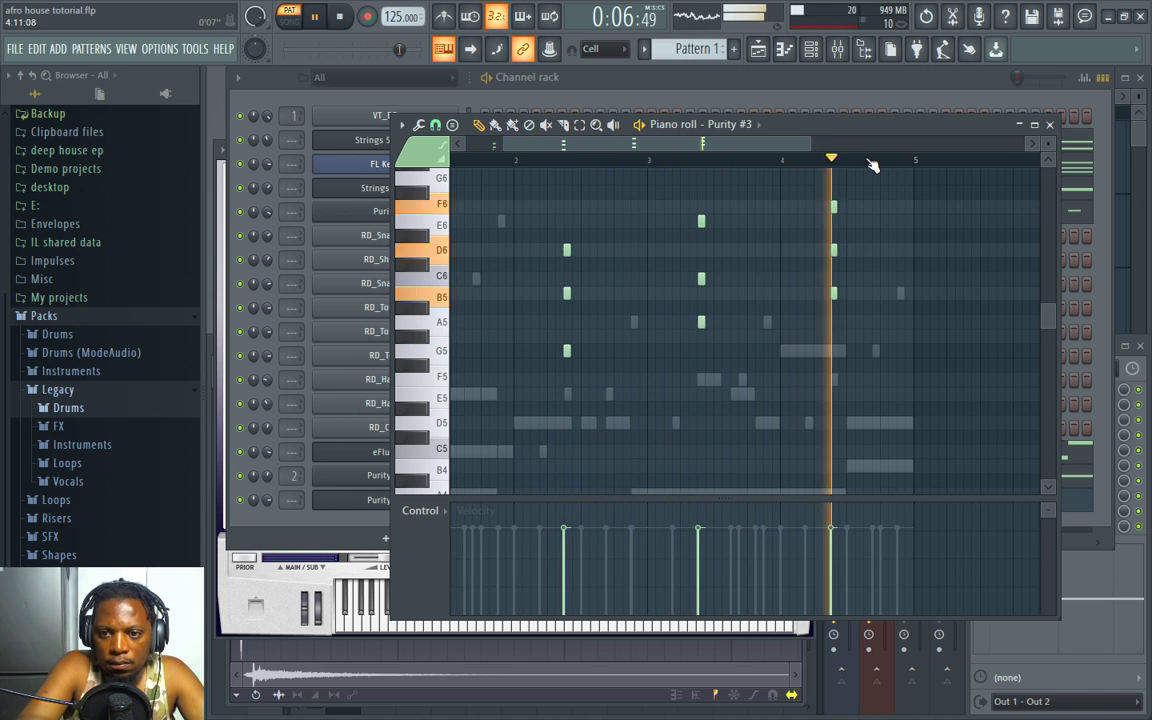
Step: Route the Purity #3 channel to mixer track 3 and lower that track's fader
click(700, 77)
click(390, 499)
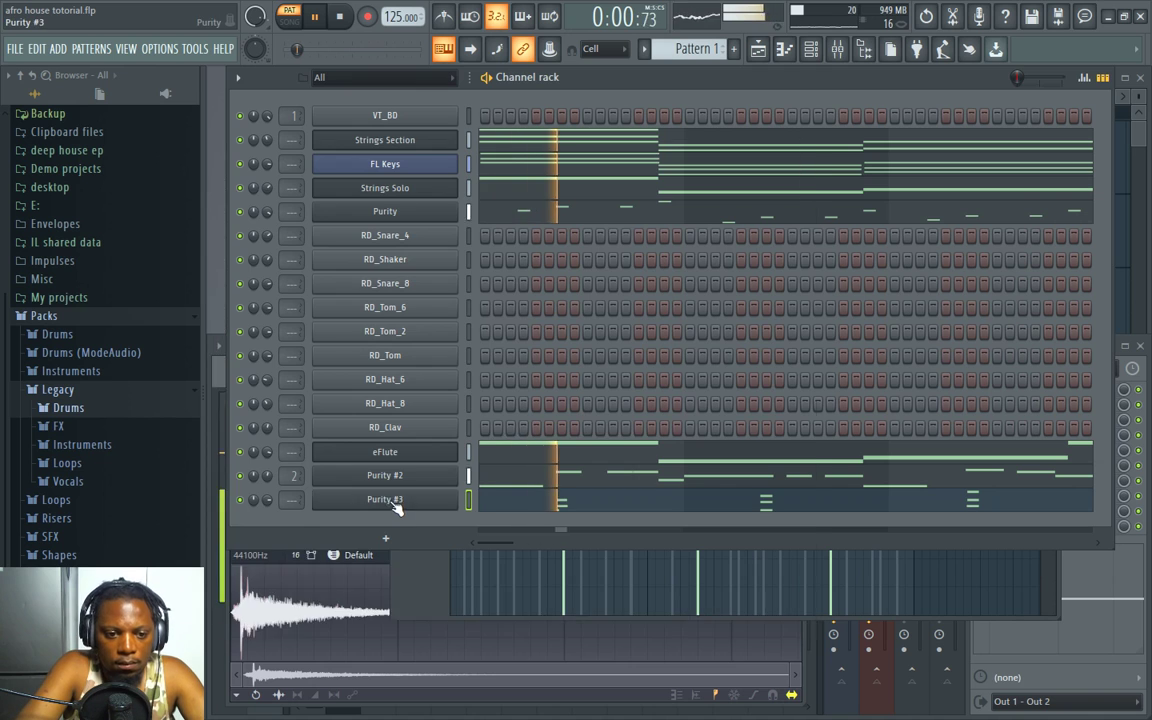
click(240, 149)
key(F9)
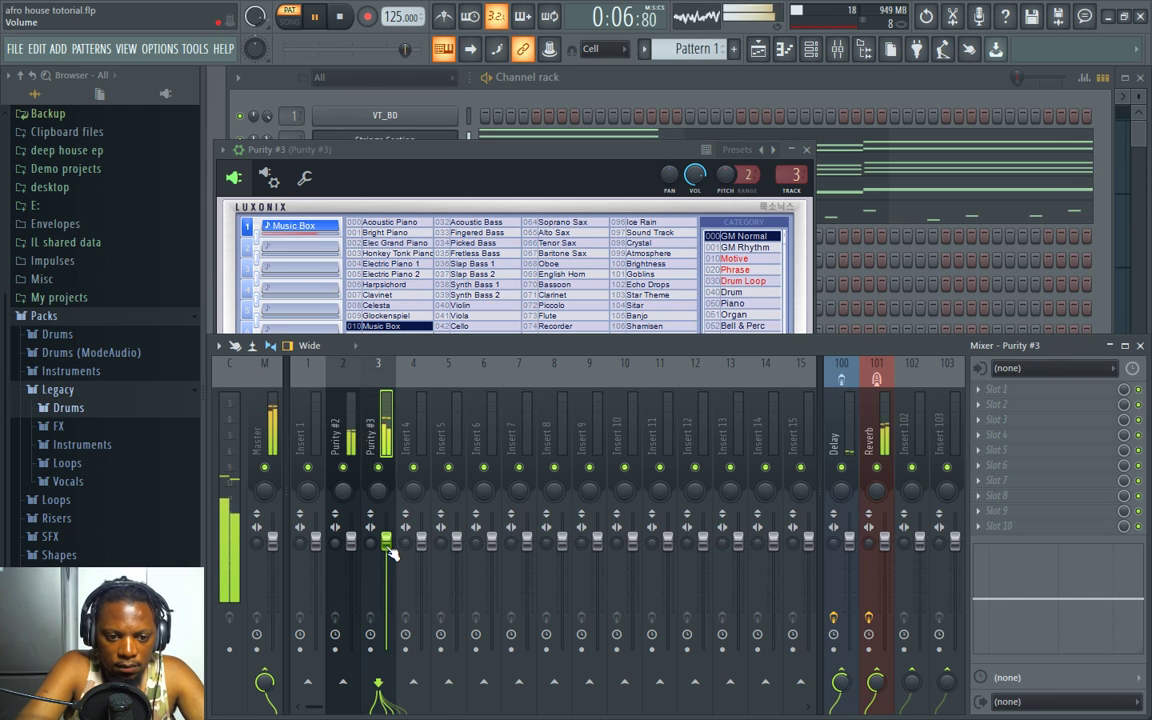
Step: Transpose the Purity #3 chords down one octave in the piano roll and return to the channel rack
click(815, 104)
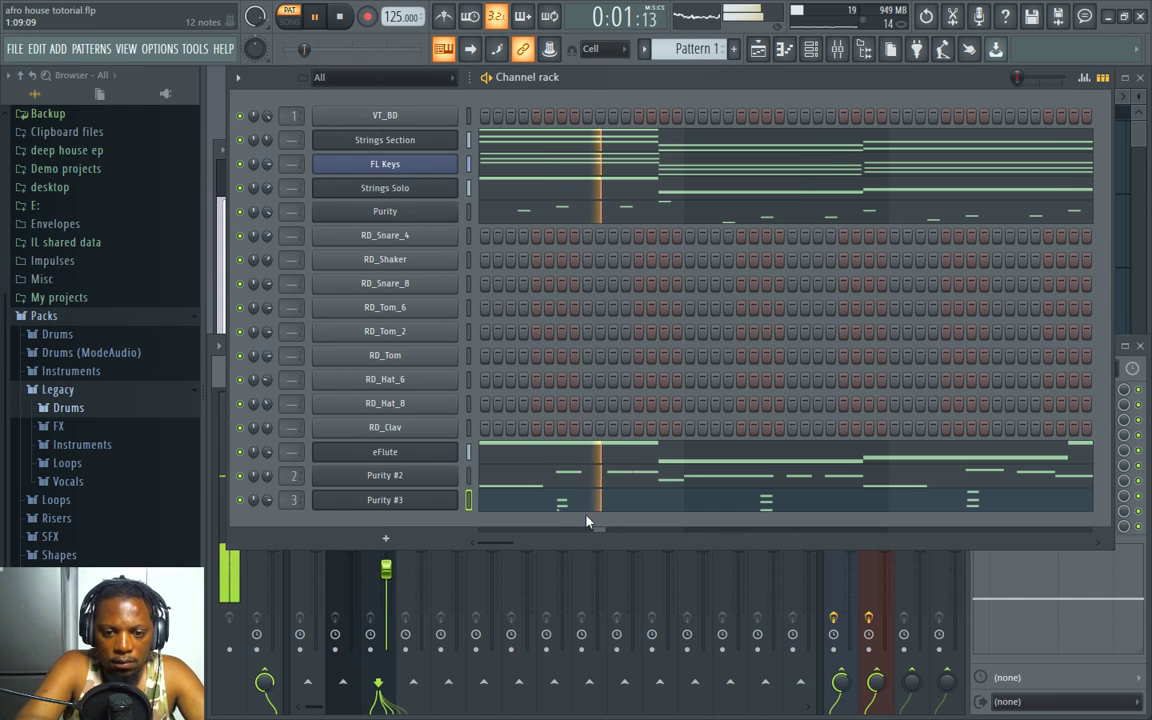
click(592, 510)
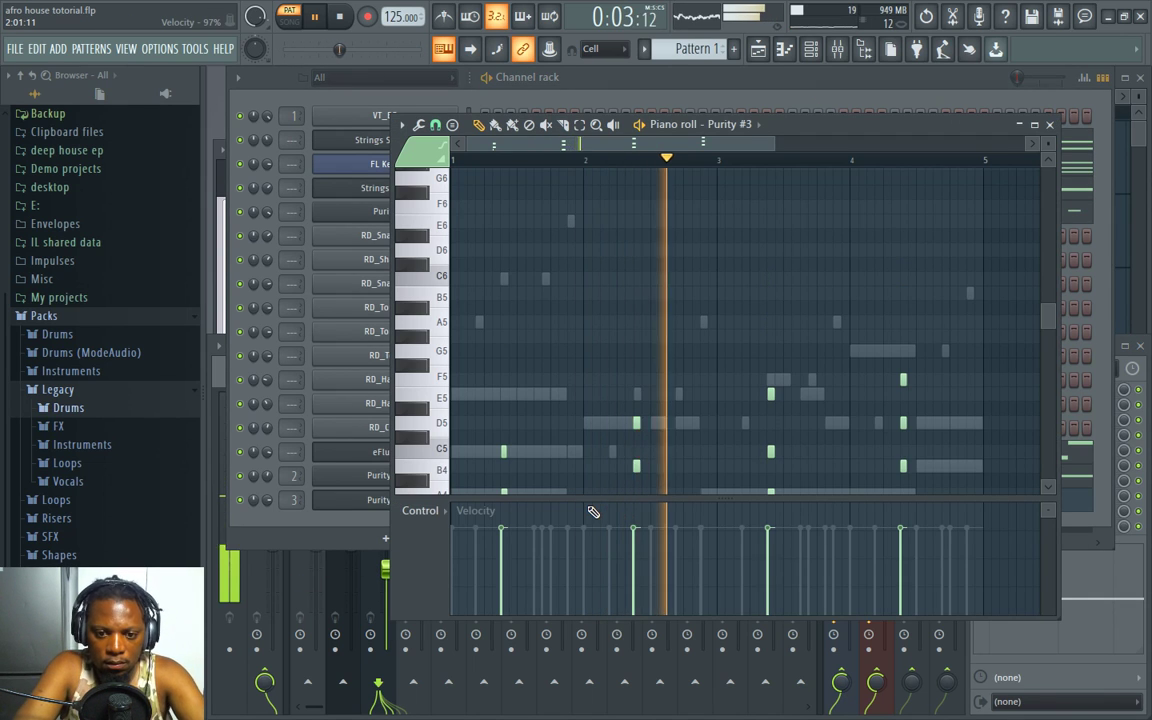
click(608, 90)
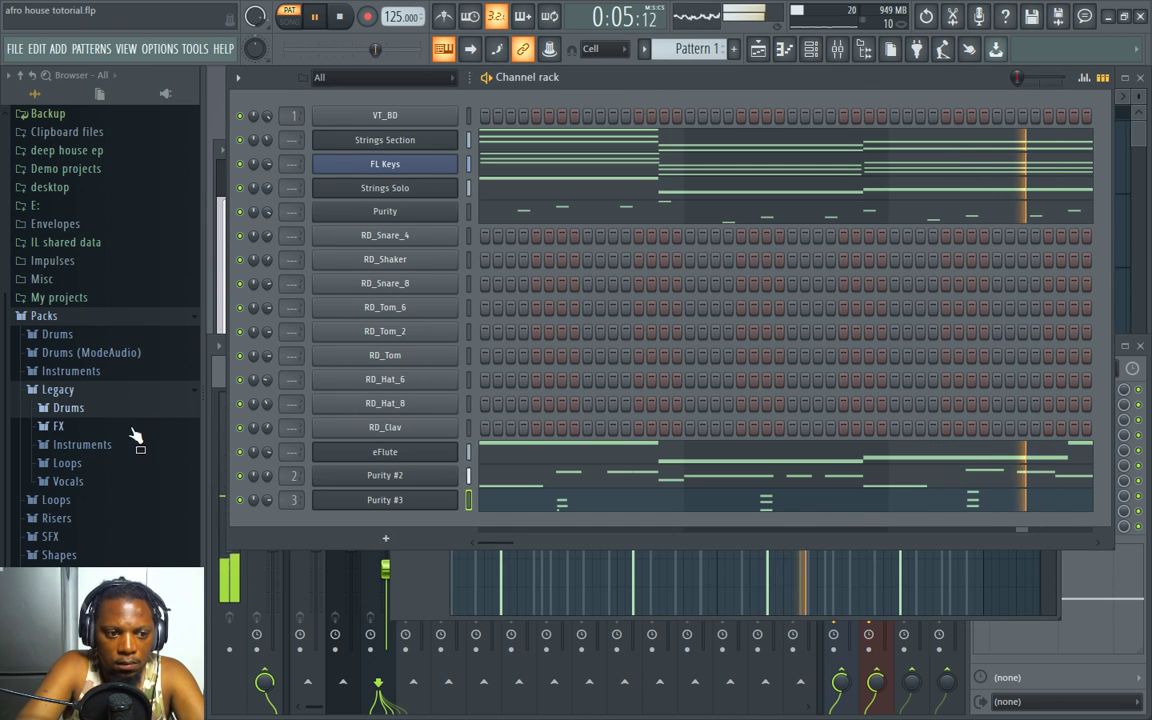
Step: Add a fourth Purity channel and load the Pipetek preset from the Organ category after auditioning Blue Jimmy Fast
click(386, 539)
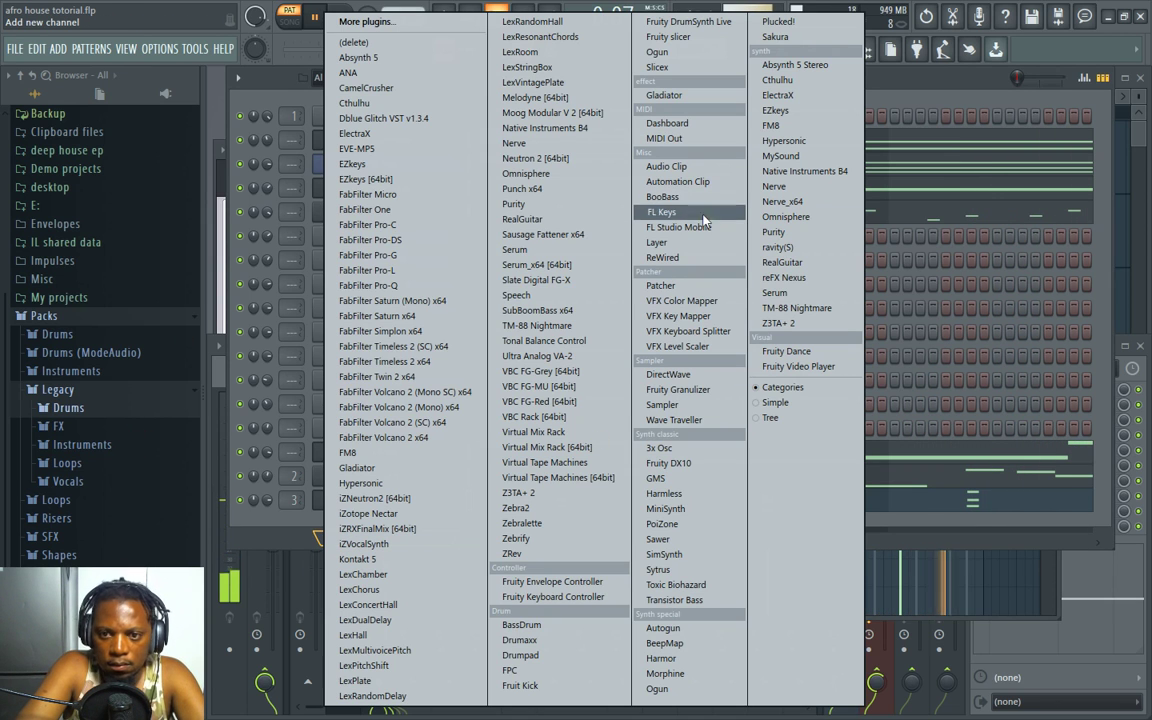
click(774, 232)
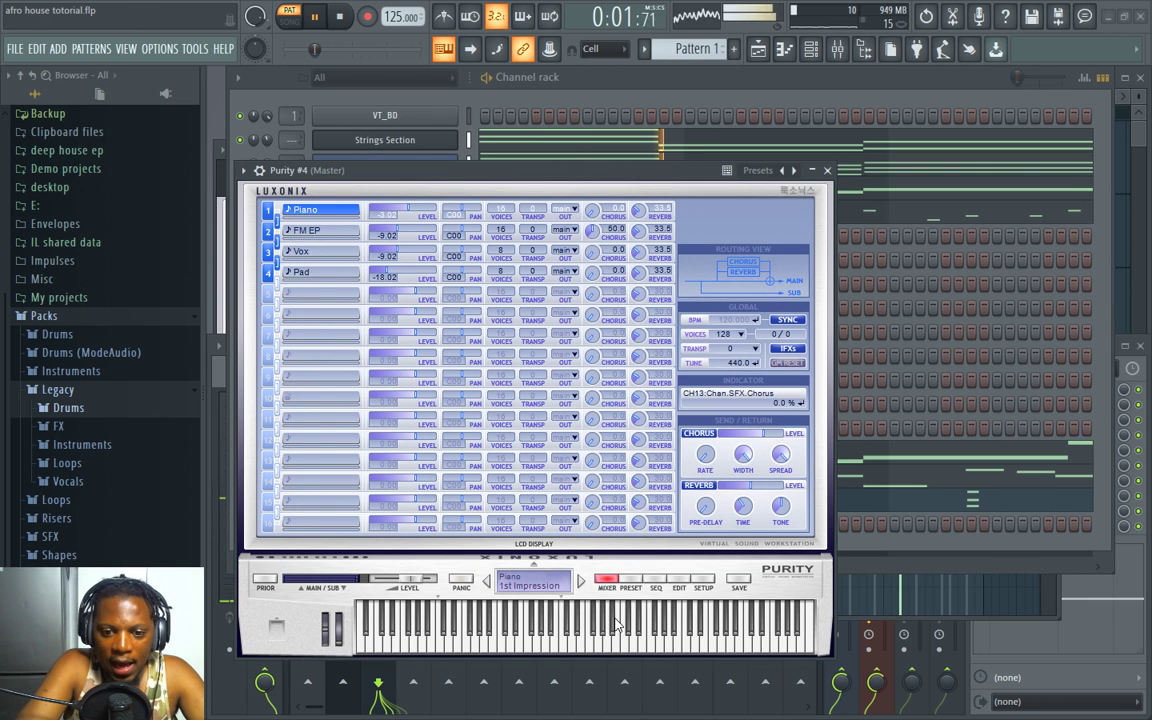
click(631, 580)
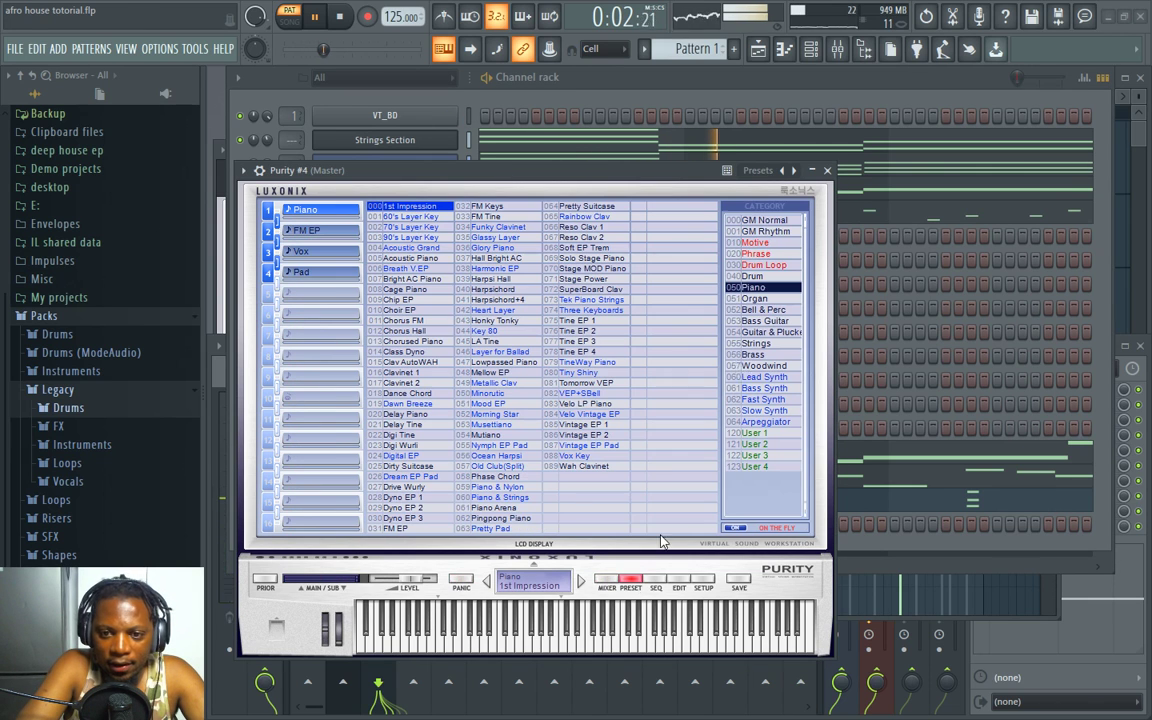
click(755, 298)
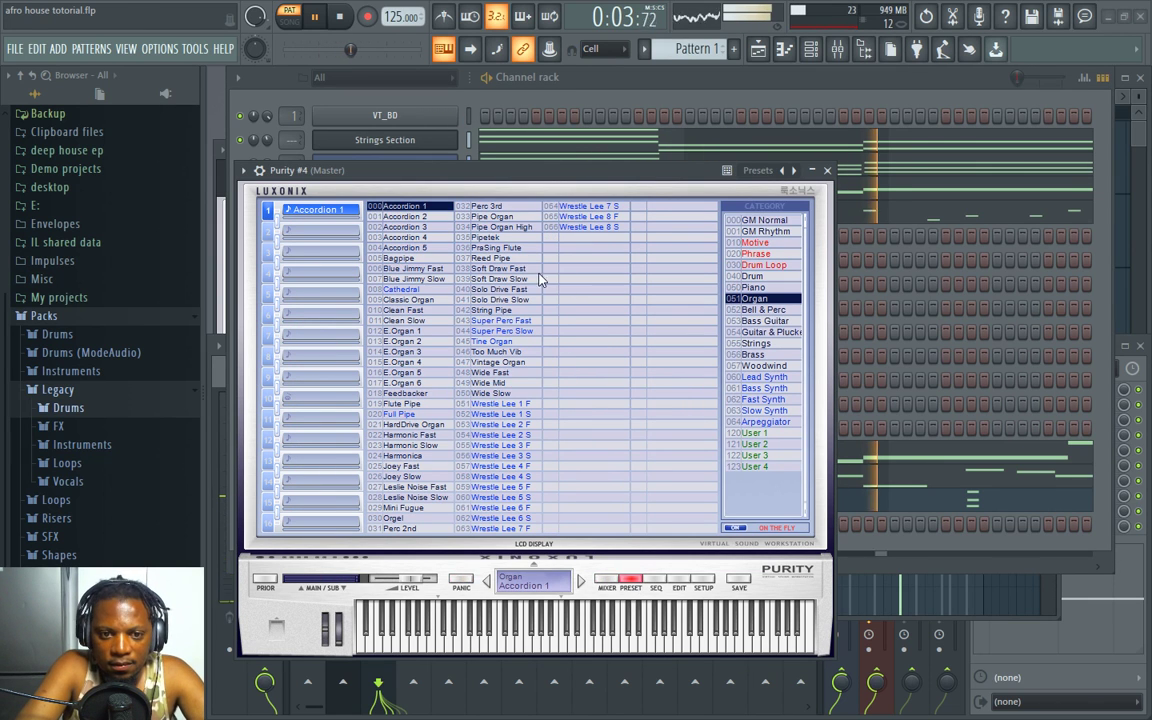
click(412, 268)
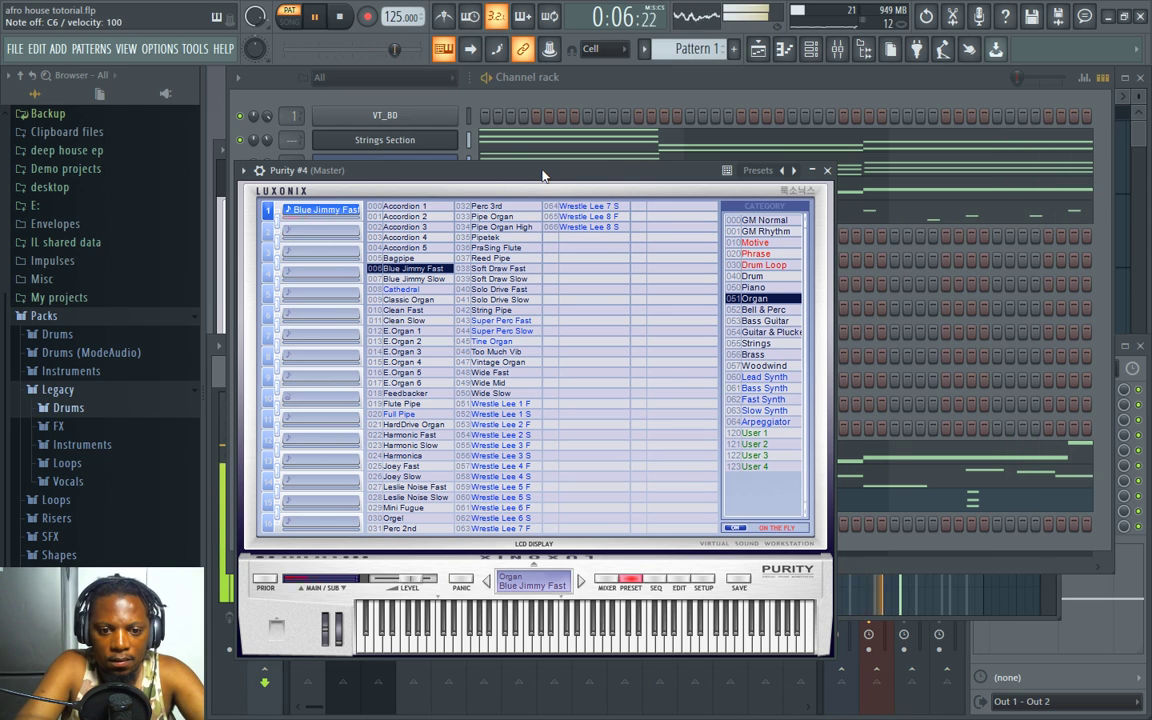
click(490, 237)
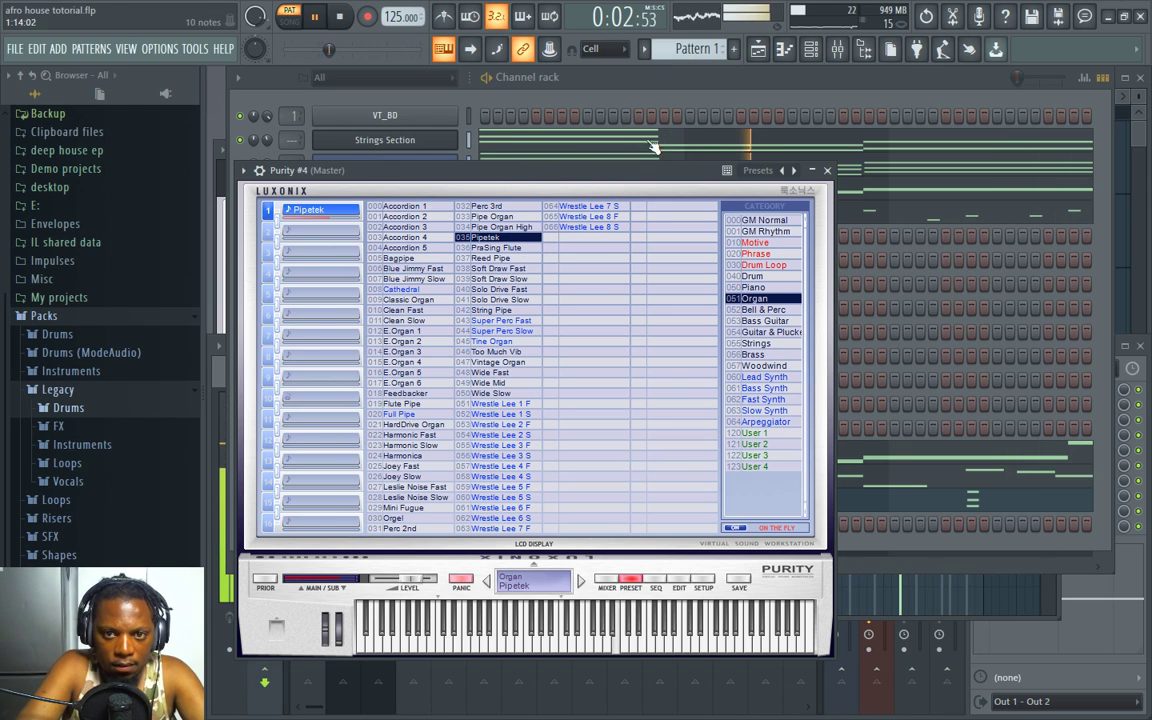
click(672, 95)
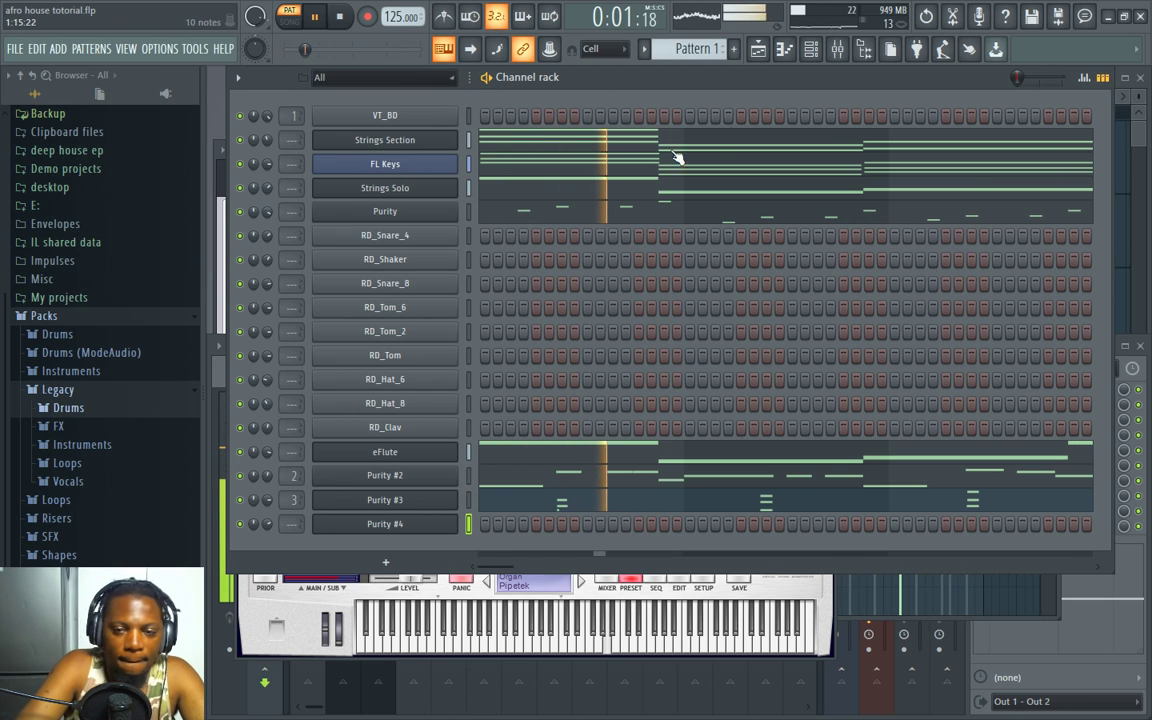
Step: Duplicate the Pattern 1 and Pattern 2 clips three times in the playlist to extend the arrangement to 16 bars
key(F5)
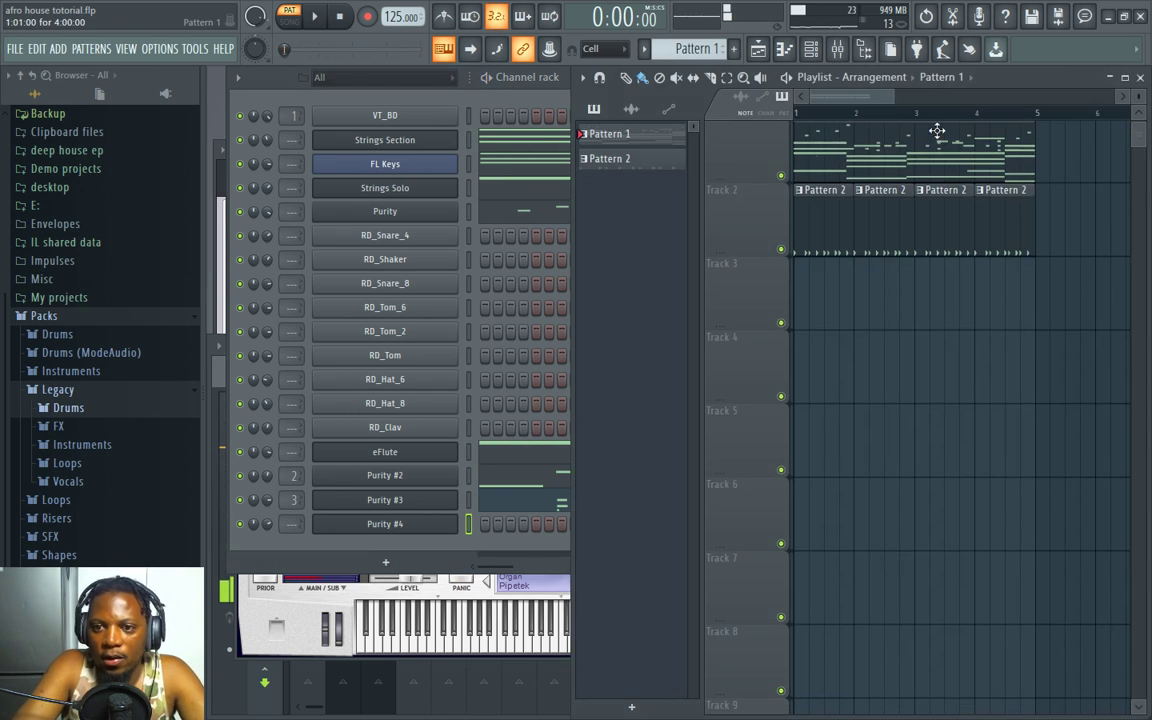
scroll(866, 116, down, 2)
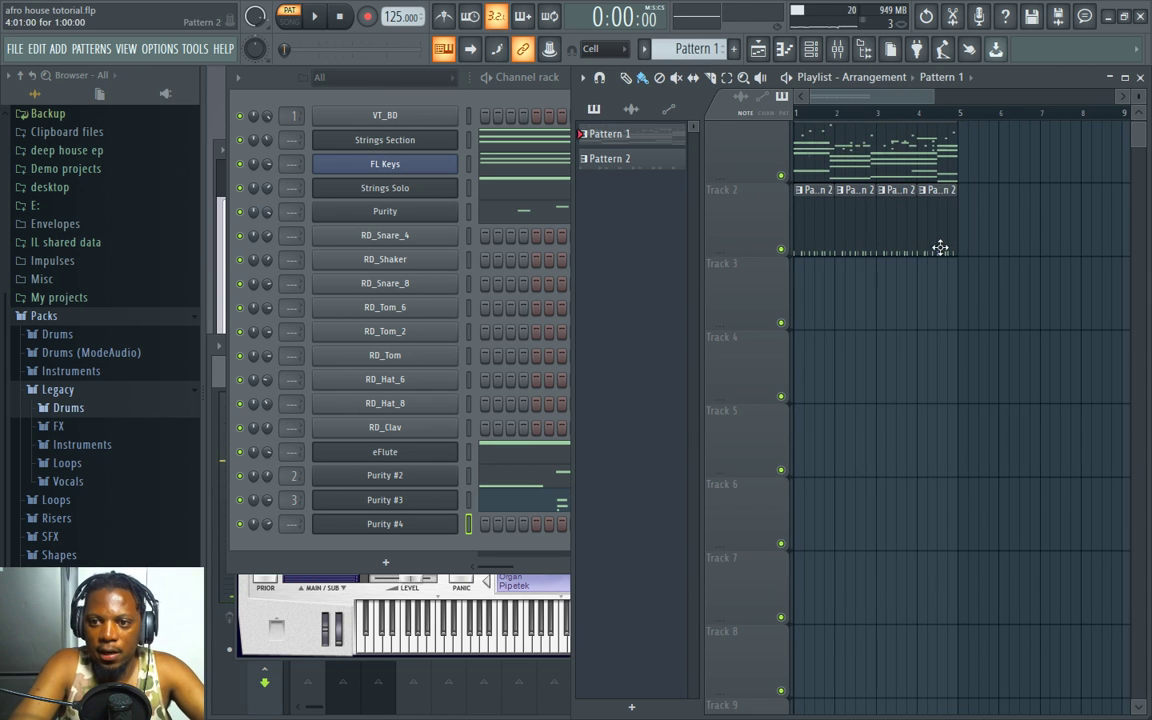
drag(861, 229, 850, 208)
key(ctrl+b)
key(ctrl+b)
key(ctrl+b)
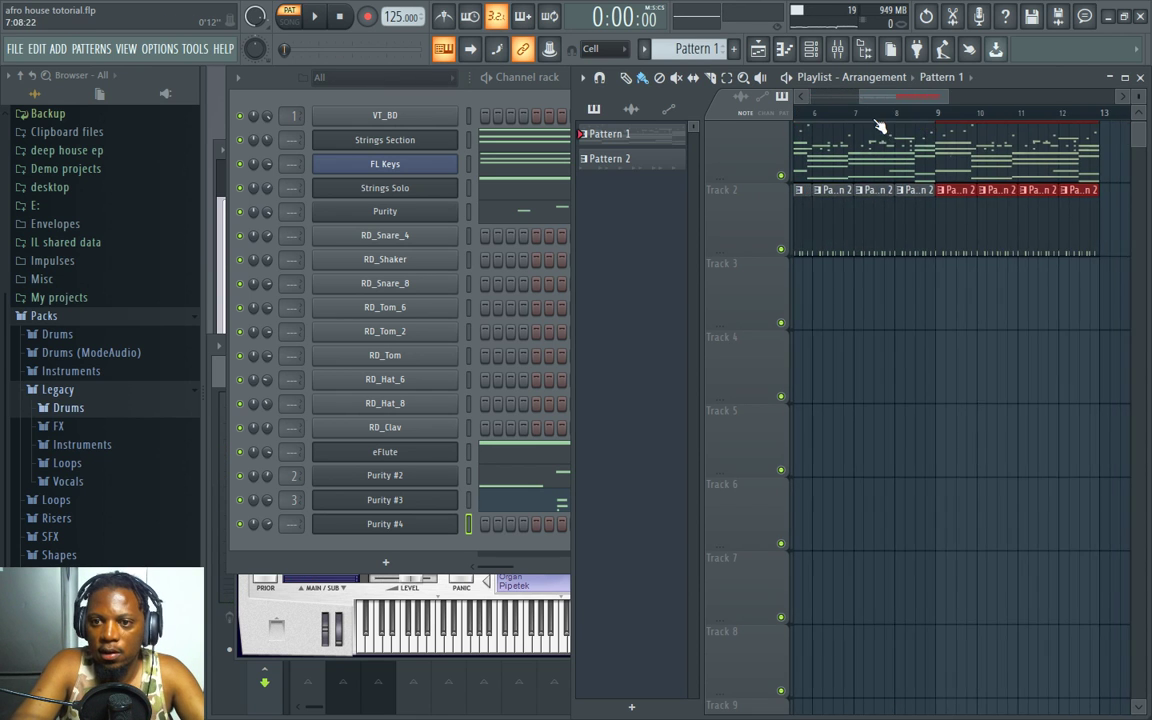
scroll(874, 120, down, 2)
scroll(940, 134, up, 1)
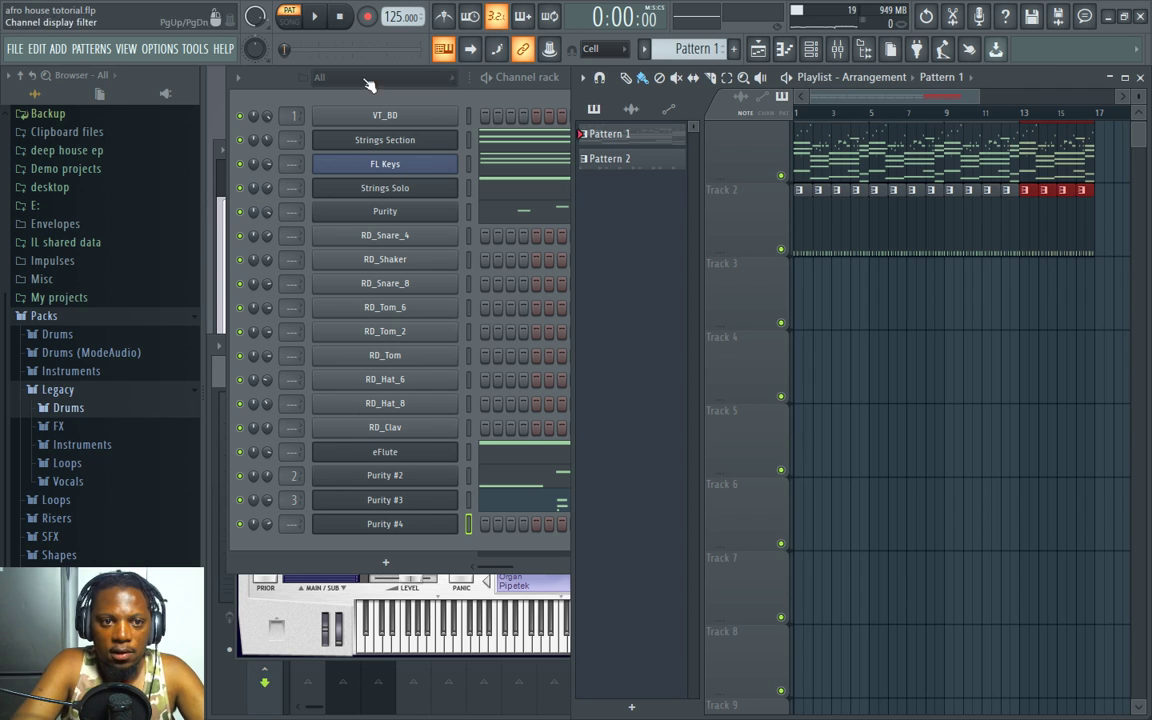
Step: Create Pattern 3 and record a melody on Purity #4 over the arrangement in song mode, stopping after about 12 bars
key(F4)
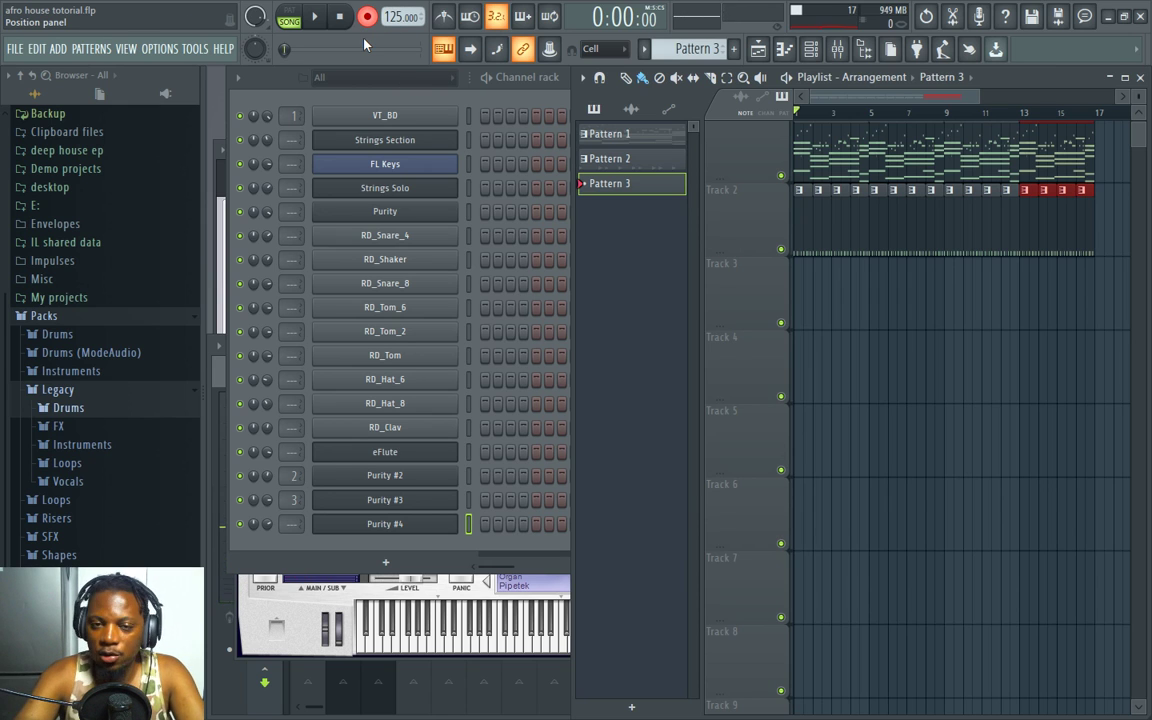
key(space)
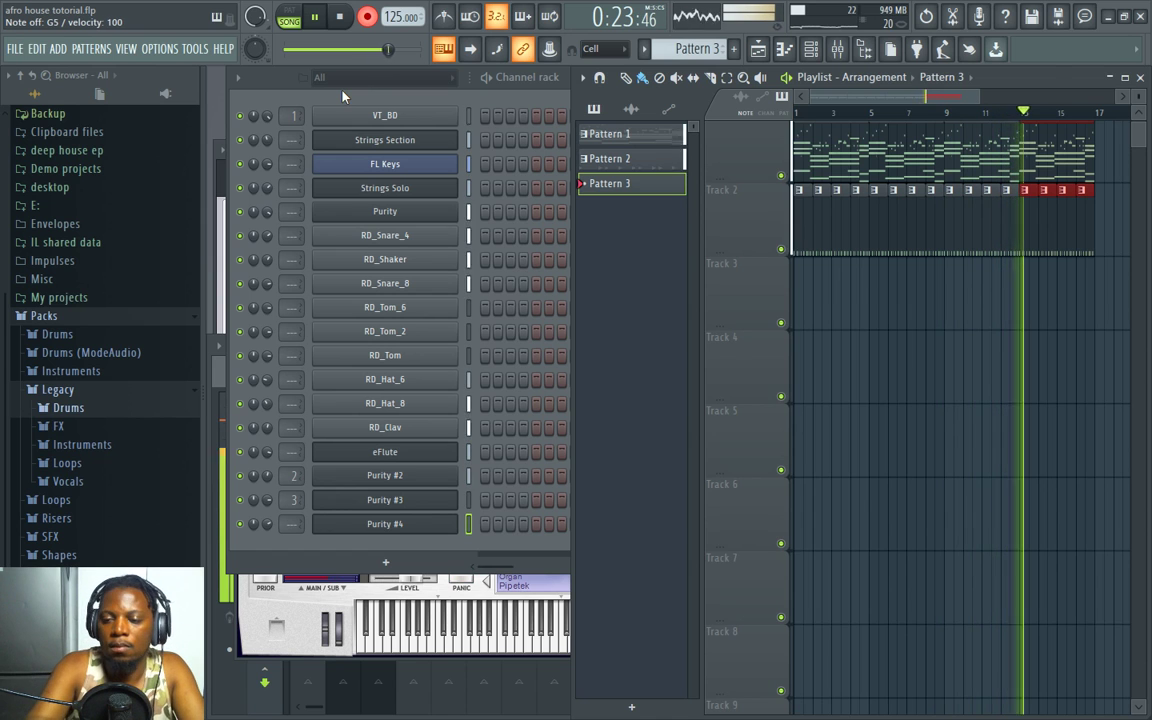
key(space)
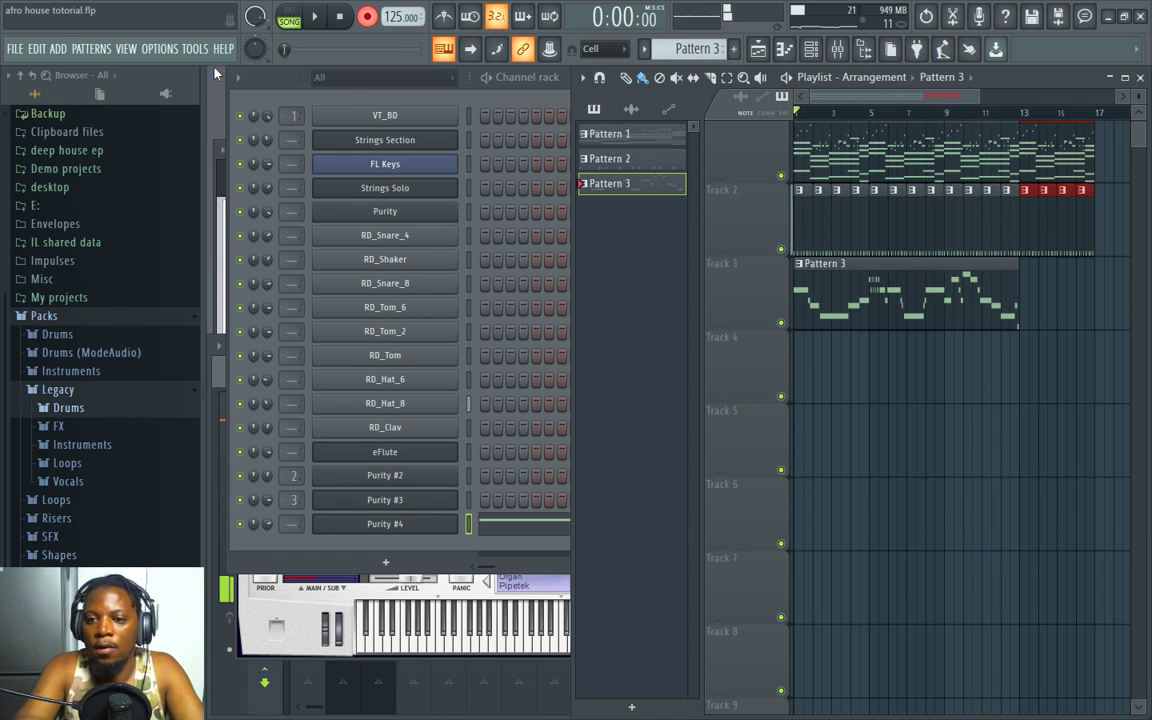
Step: Examine the recorded Purity #4 melody in the piano roll, and return to the playlist with the clips deselected
double_click(866, 287)
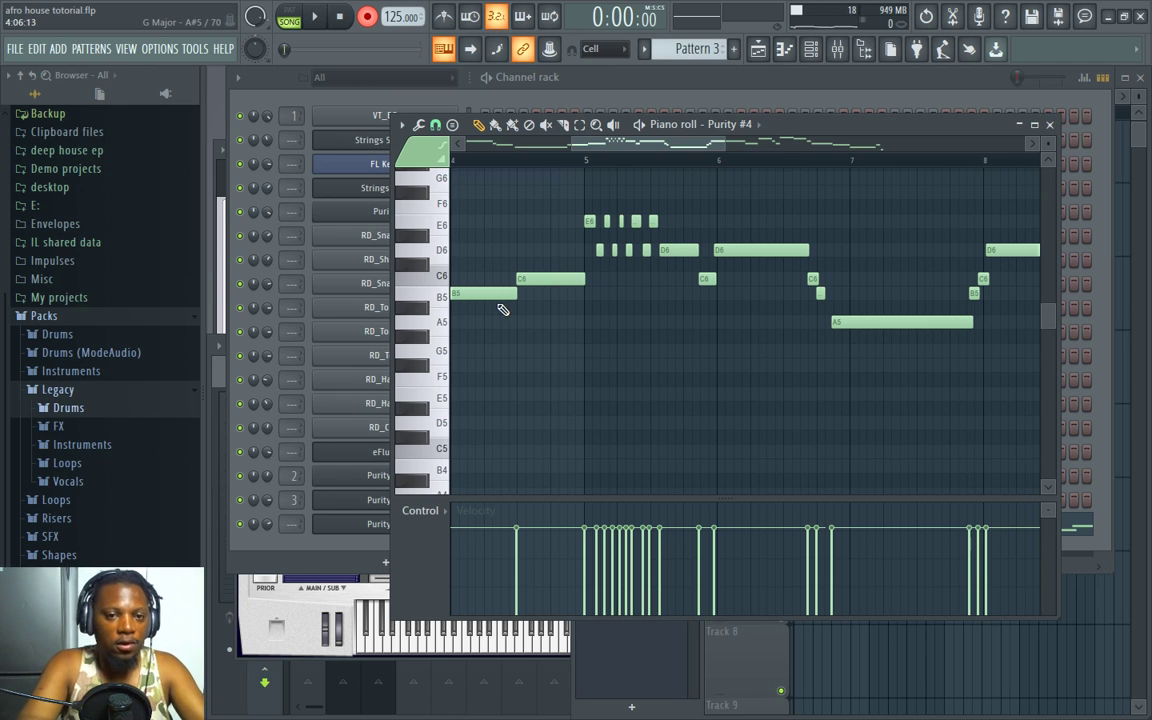
drag(645, 152, 558, 160)
click(1049, 124)
click(1143, 145)
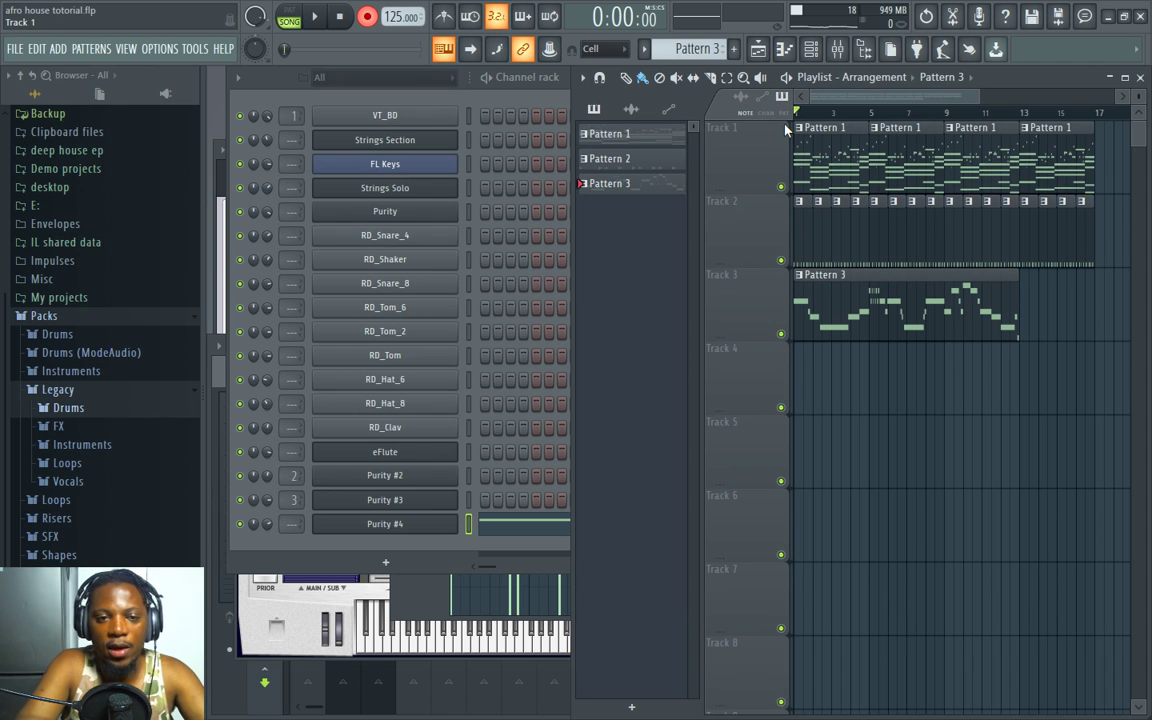
Step: Turn off recording, play the arrangement and route the Purity #4 channel to mixer track 4
click(254, 74)
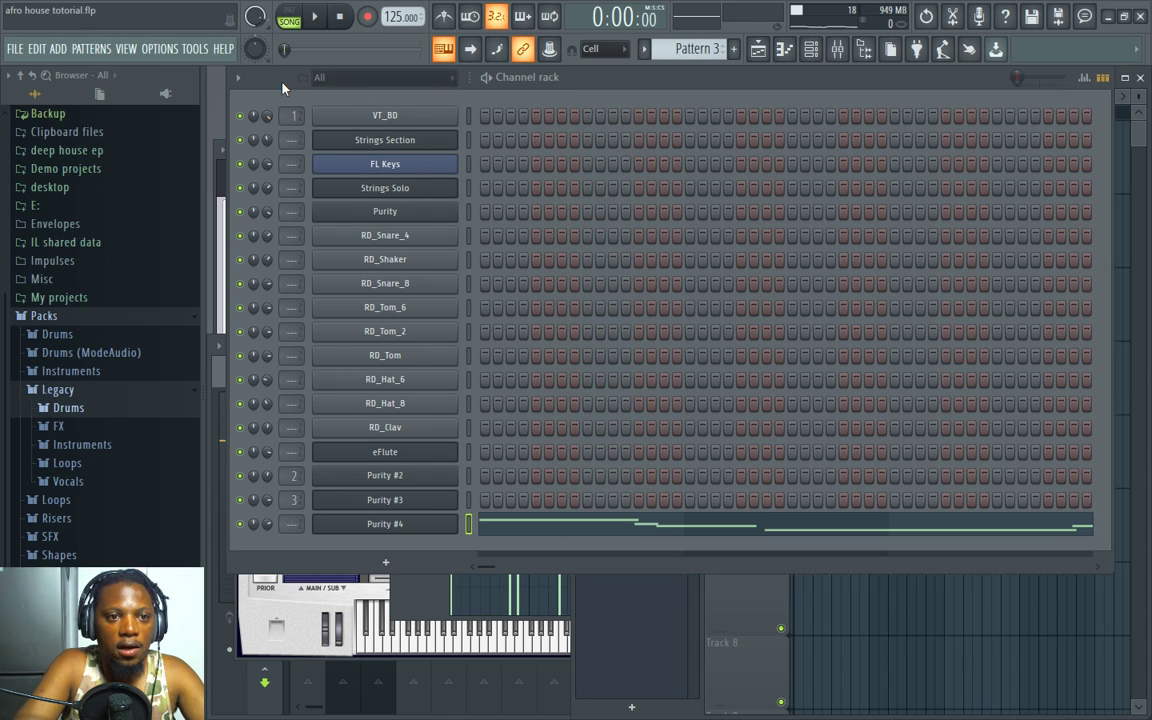
key(space)
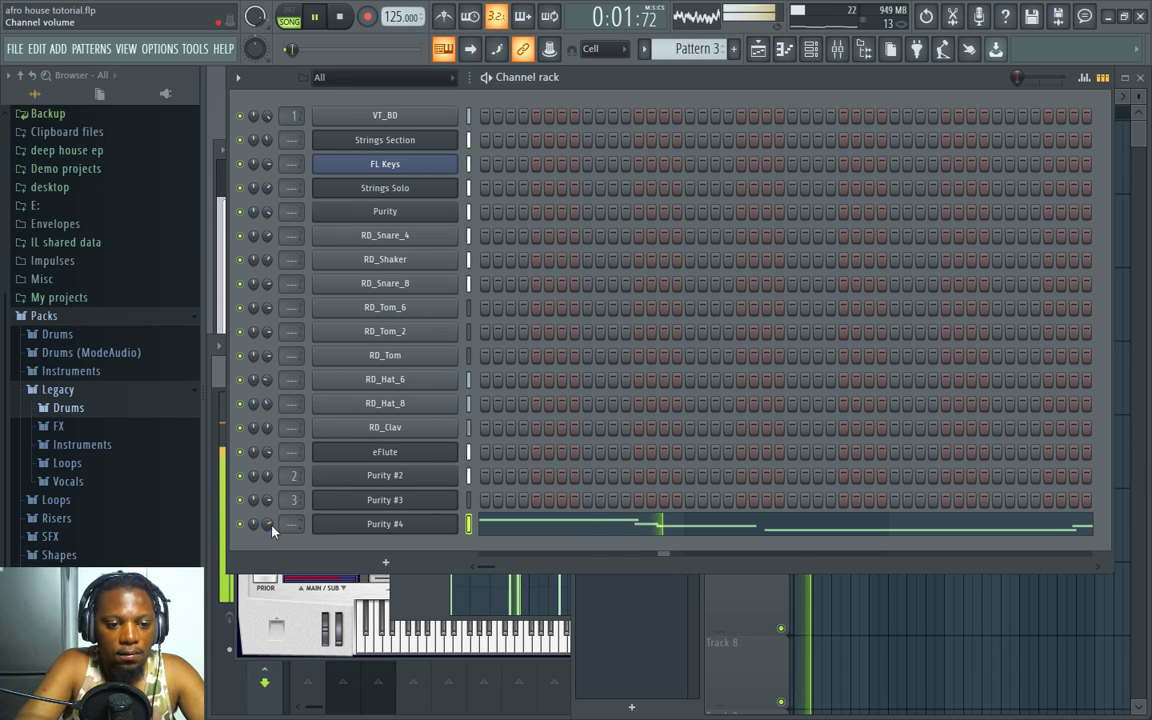
click(382, 524)
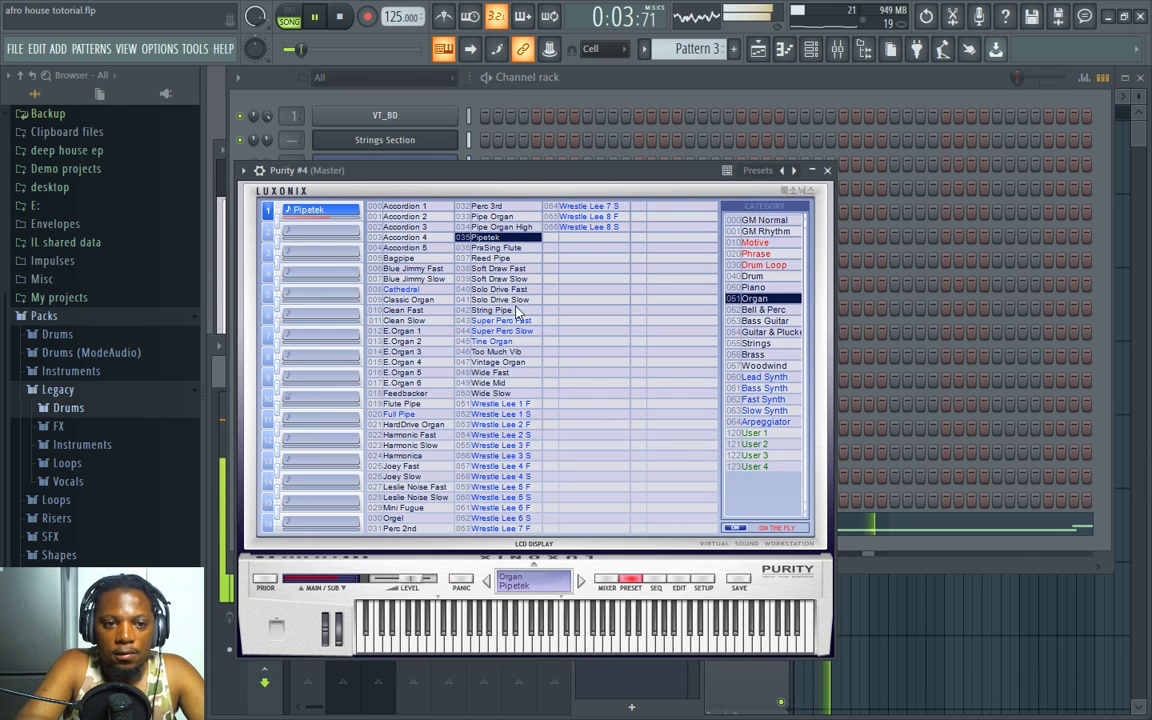
key(ctrl+l)
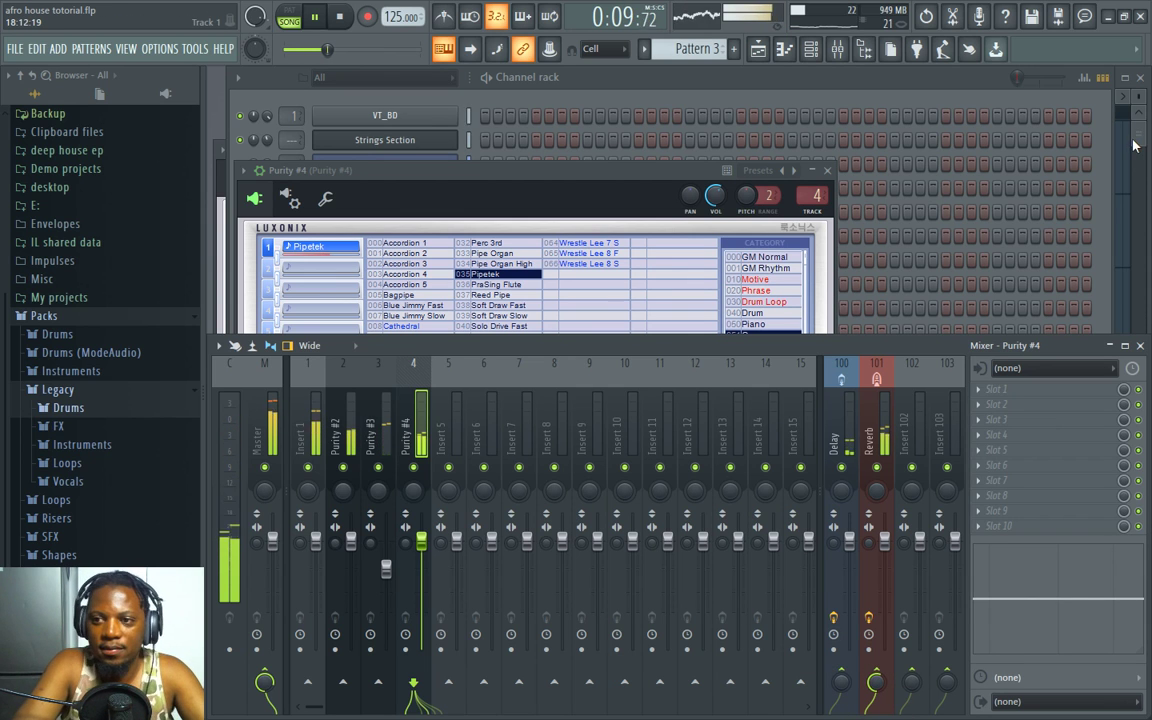
Step: Open the Pattern 3 clip from the playlist to follow its melody notes during playback, and return to the channel rack
key(F5)
click(444, 467)
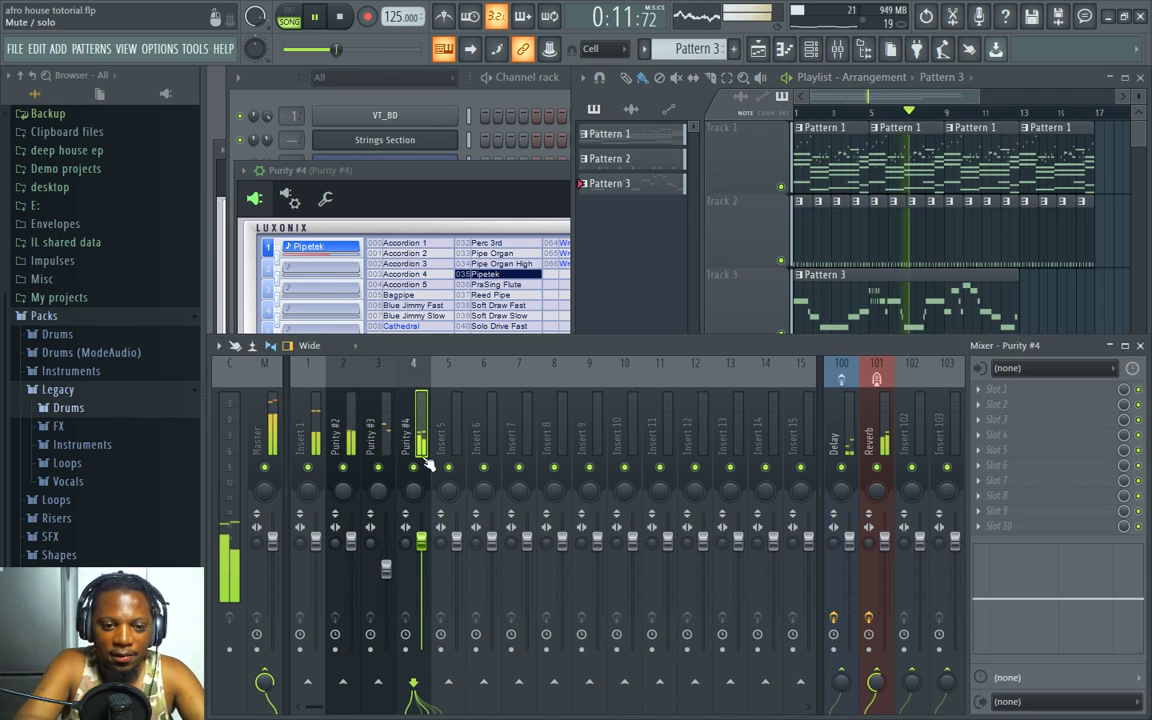
click(856, 307)
double_click(856, 307)
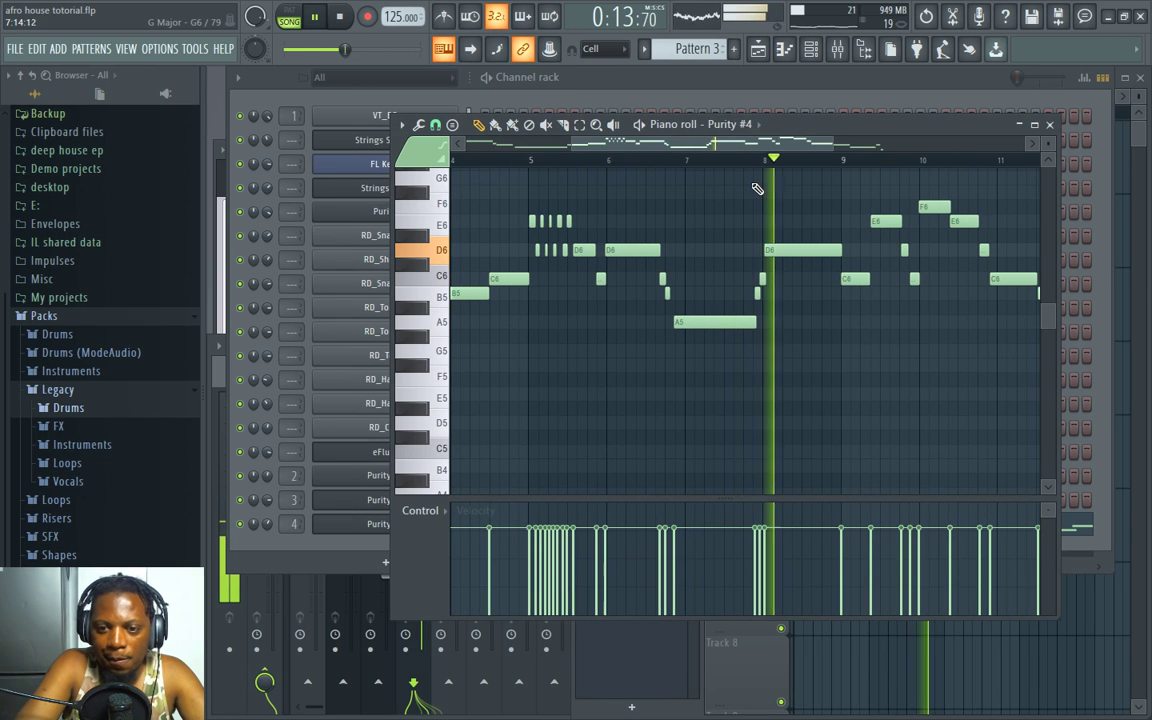
click(558, 75)
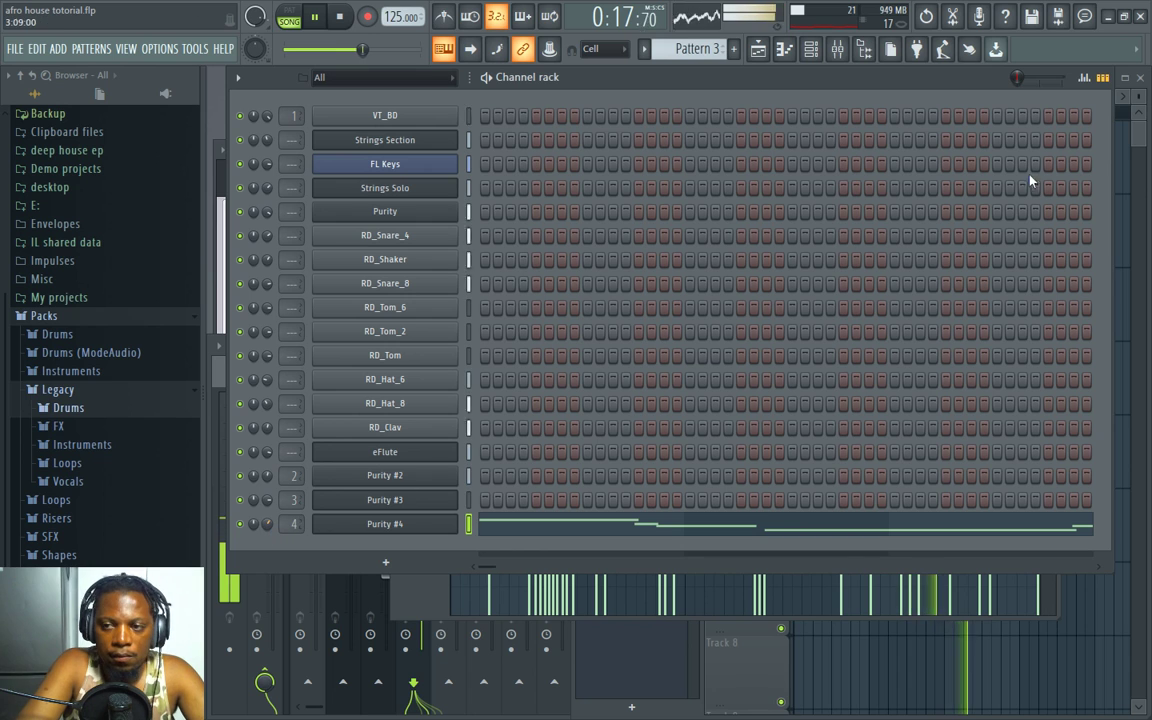
Step: Set the Purity #4 channel volume to about 63% during song playback and open its instrument window
key(F5)
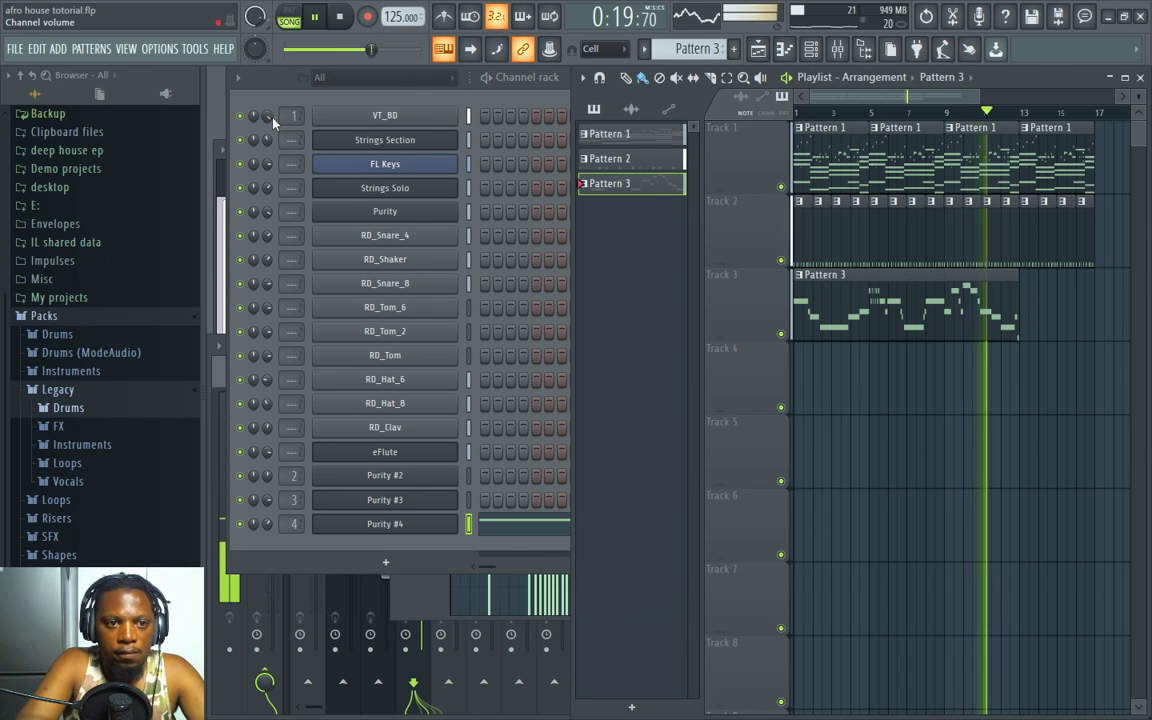
click(245, 105)
click(1138, 133)
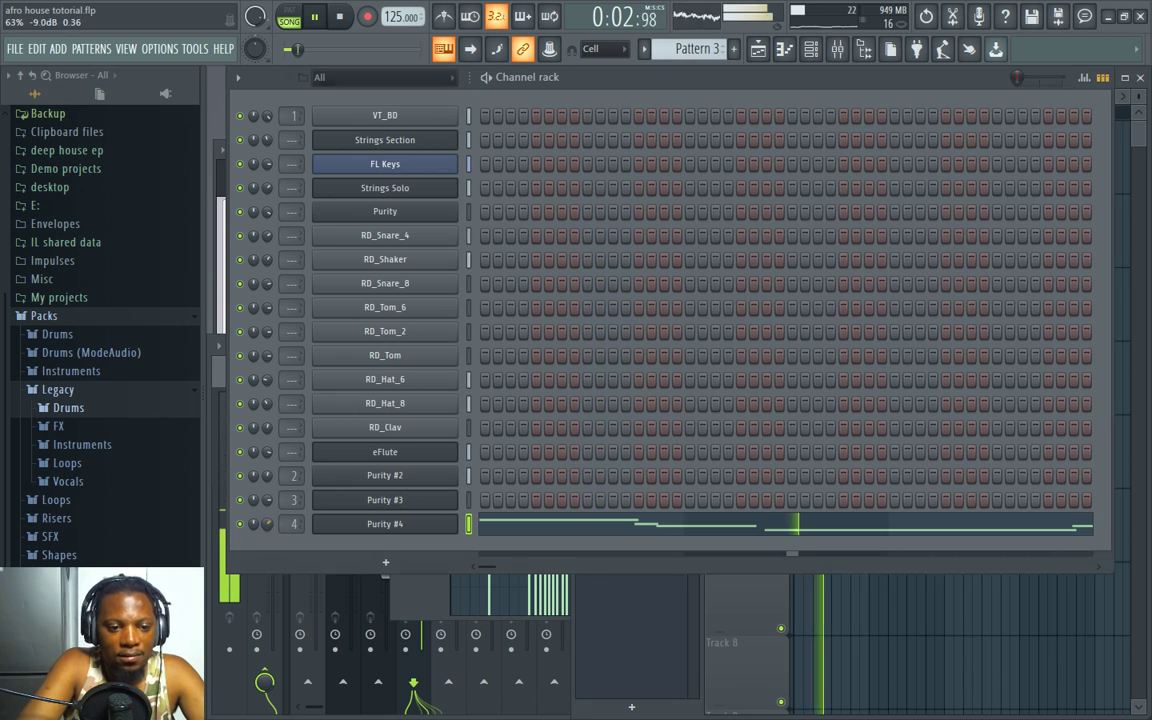
click(390, 524)
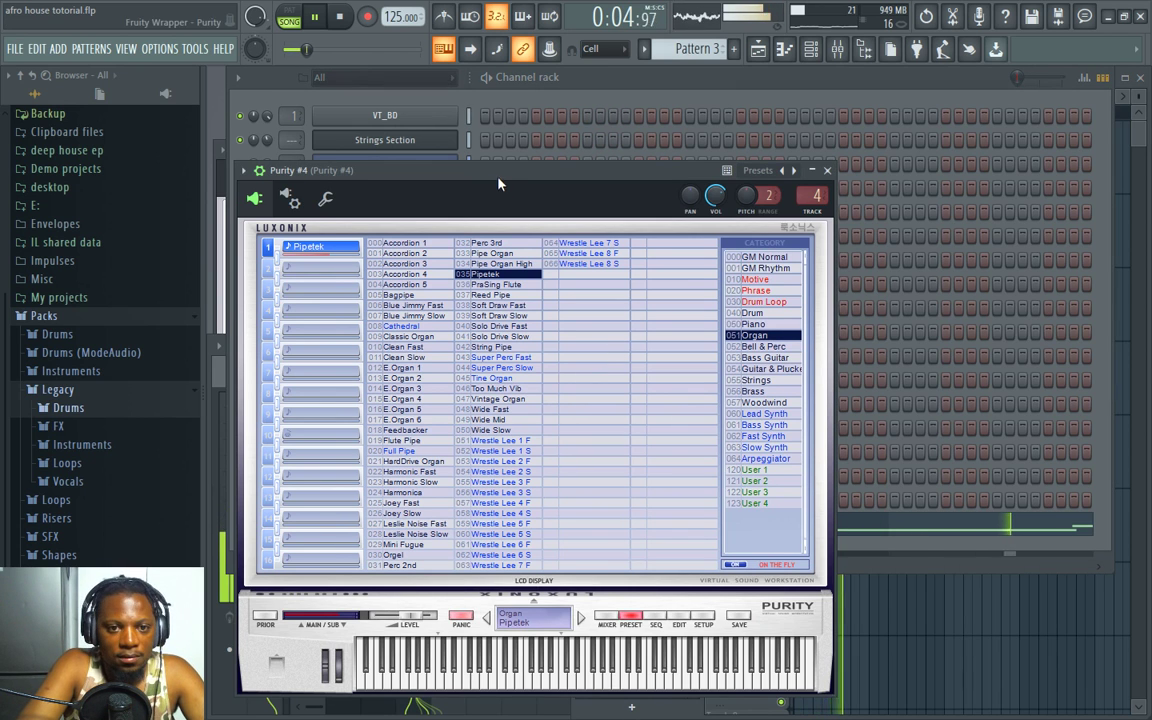
Step: Stop playback and replace the Purity #4 channel's instrument with Native Instruments B4
drag(447, 170, 557, 185)
click(562, 80)
key(space)
right_click(392, 523)
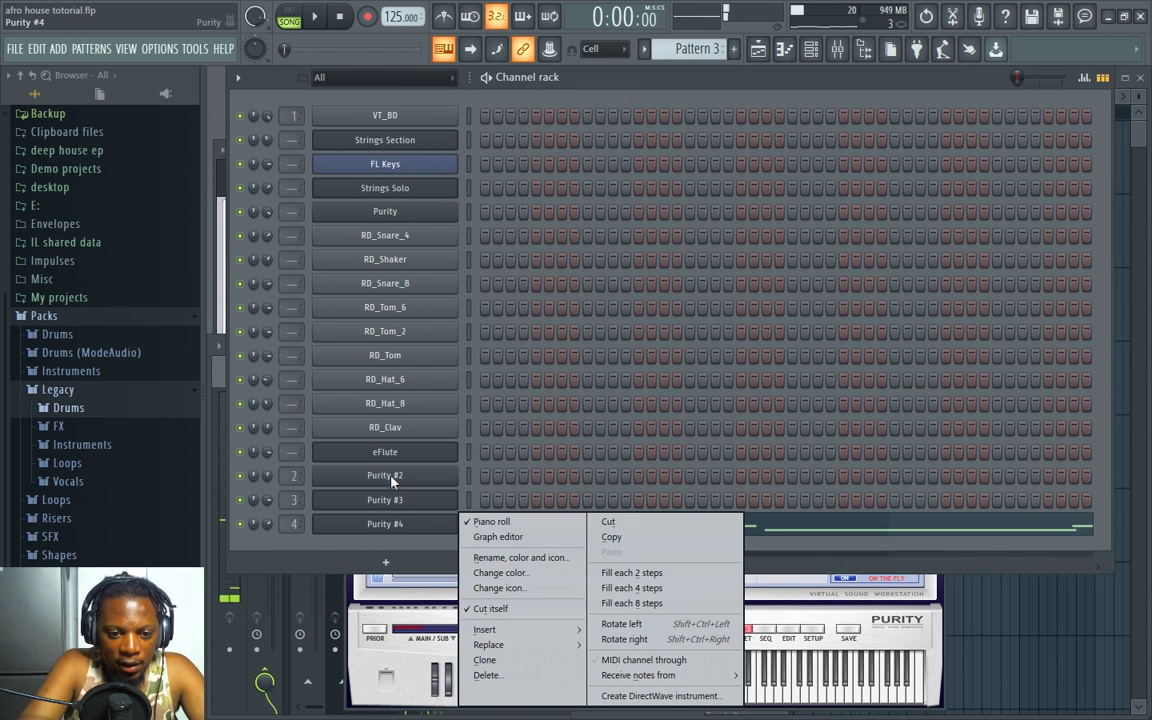
mouse_move(540, 650)
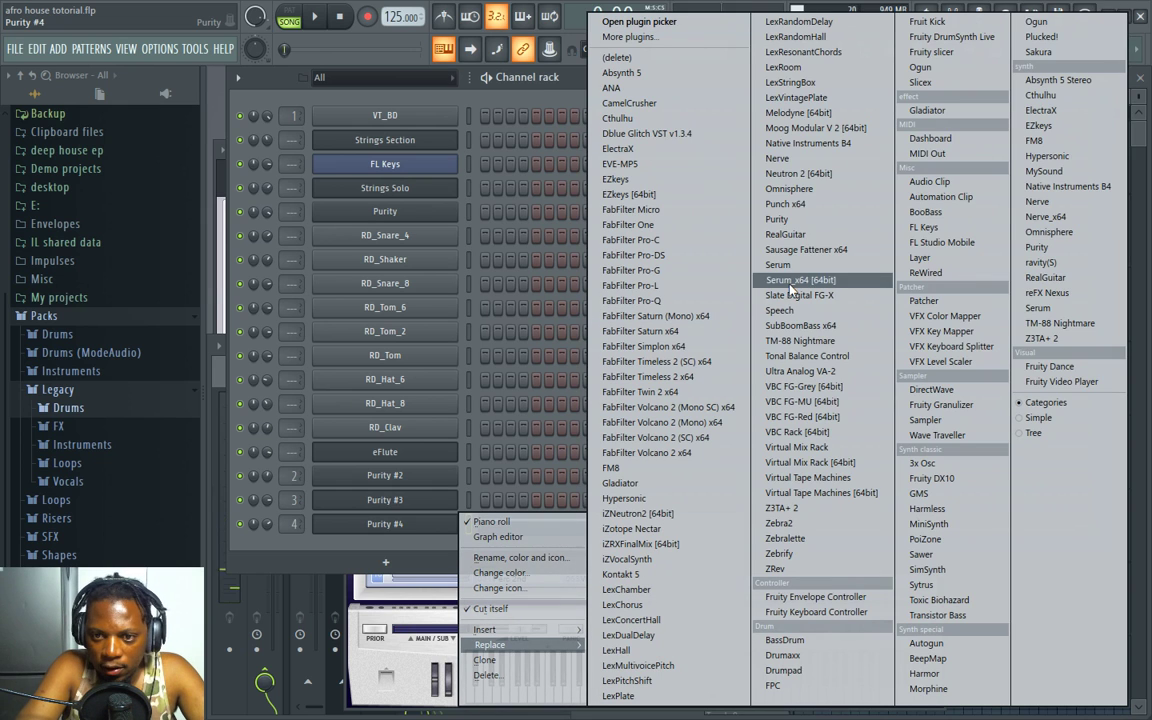
click(841, 146)
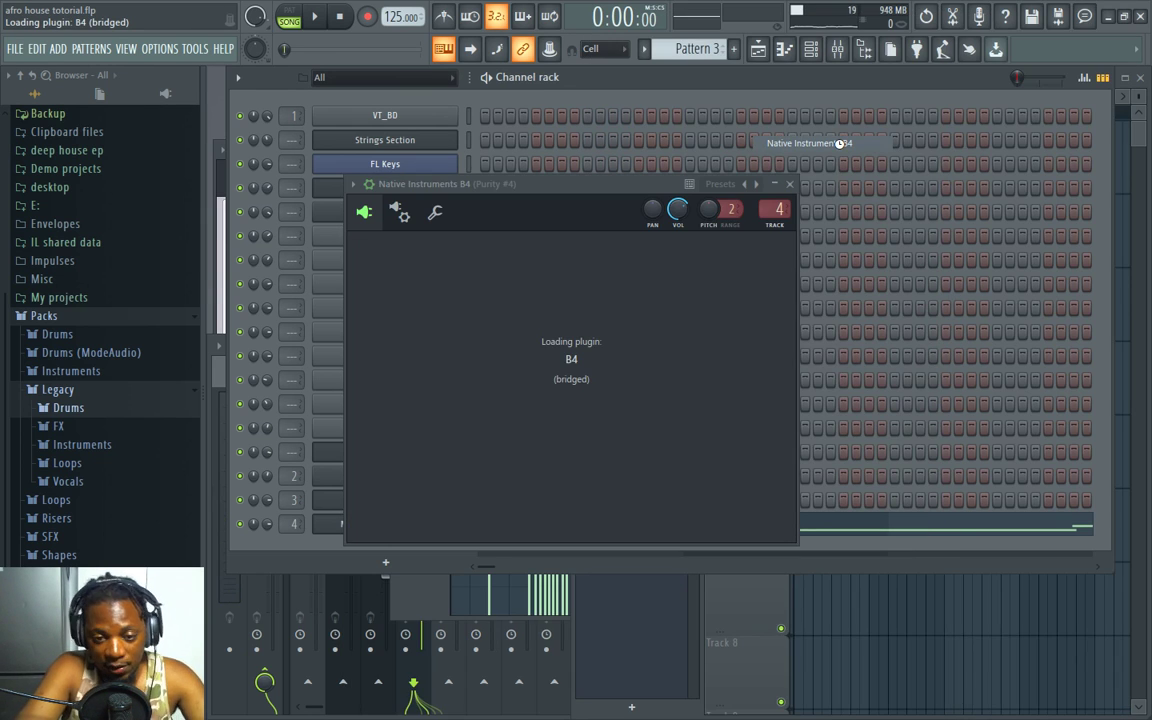
Step: Play the arrangement with the Native Instruments B4 sound and review its melody in the piano roll and playlist
click(757, 85)
key(space)
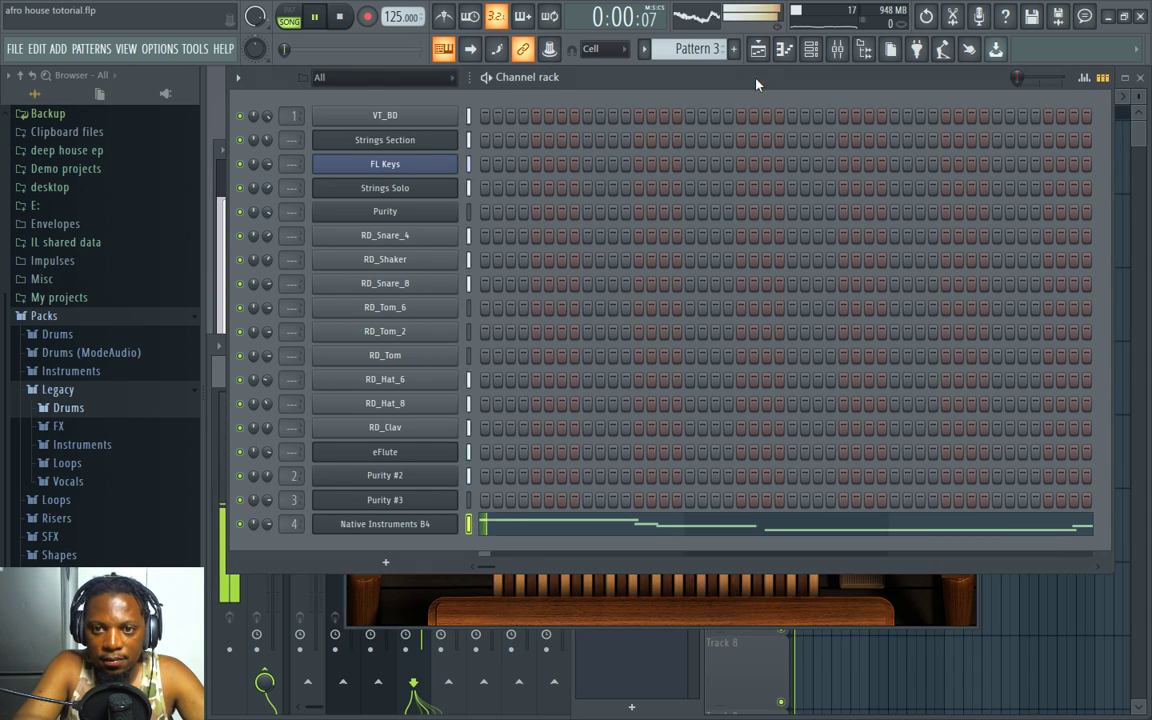
key(space)
click(543, 524)
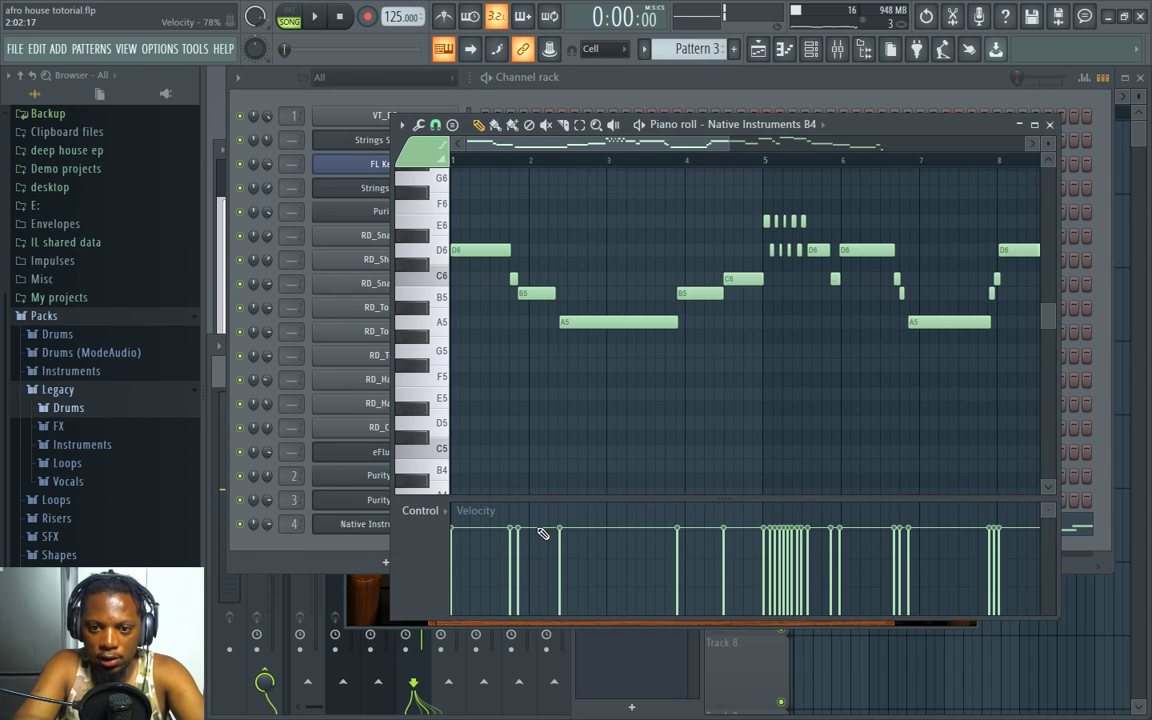
key(space)
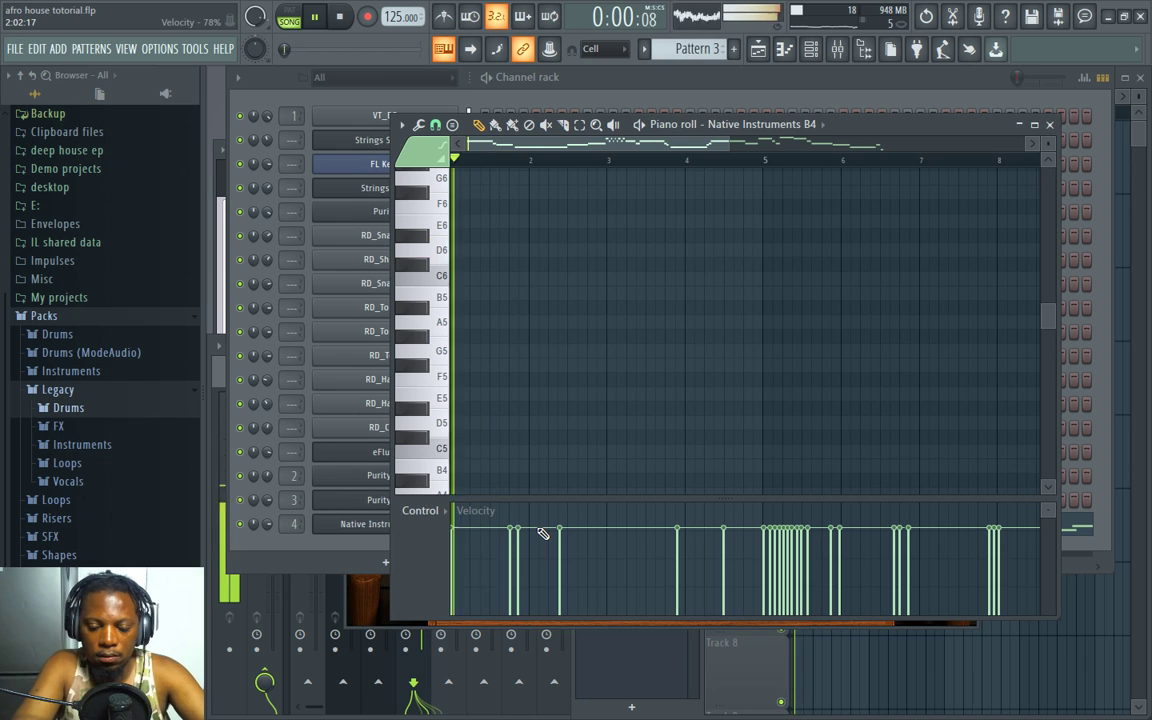
click(643, 77)
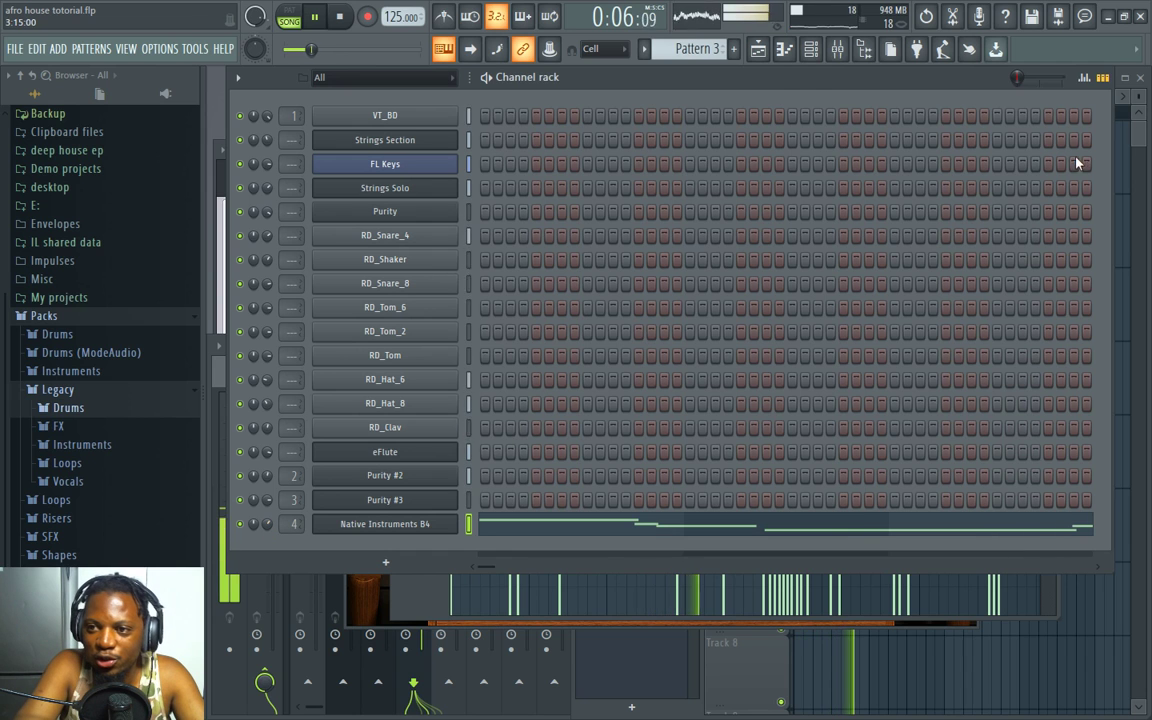
key(F5)
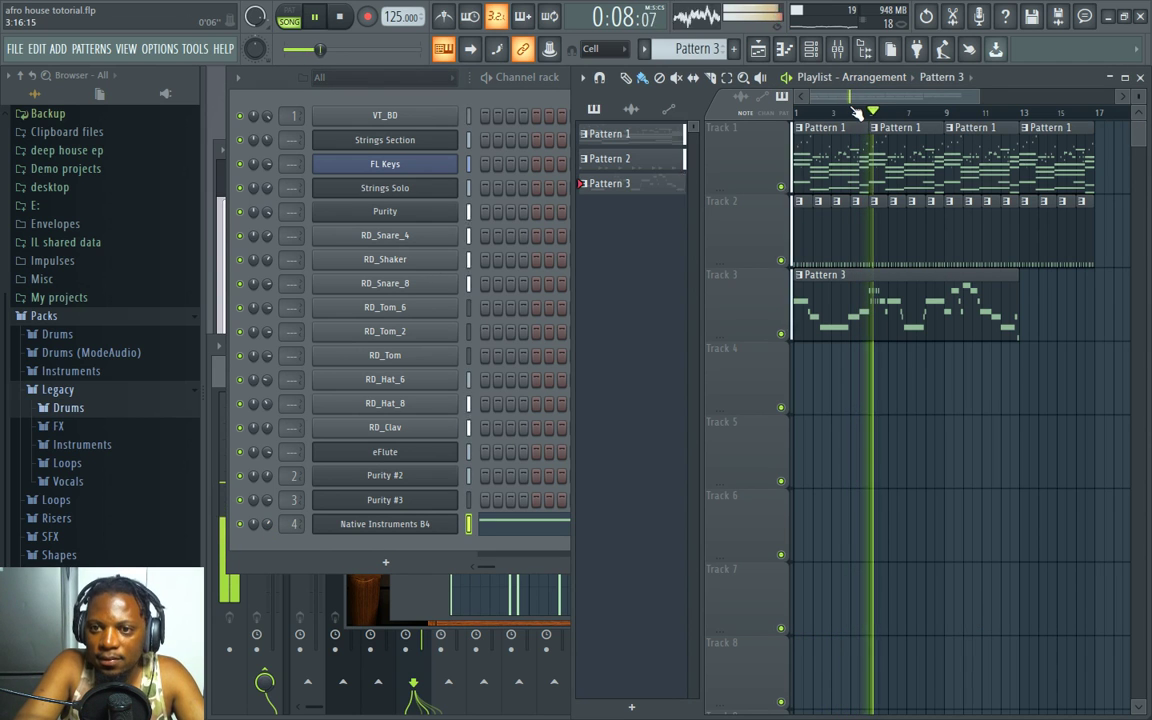
scroll(851, 100, up, 2)
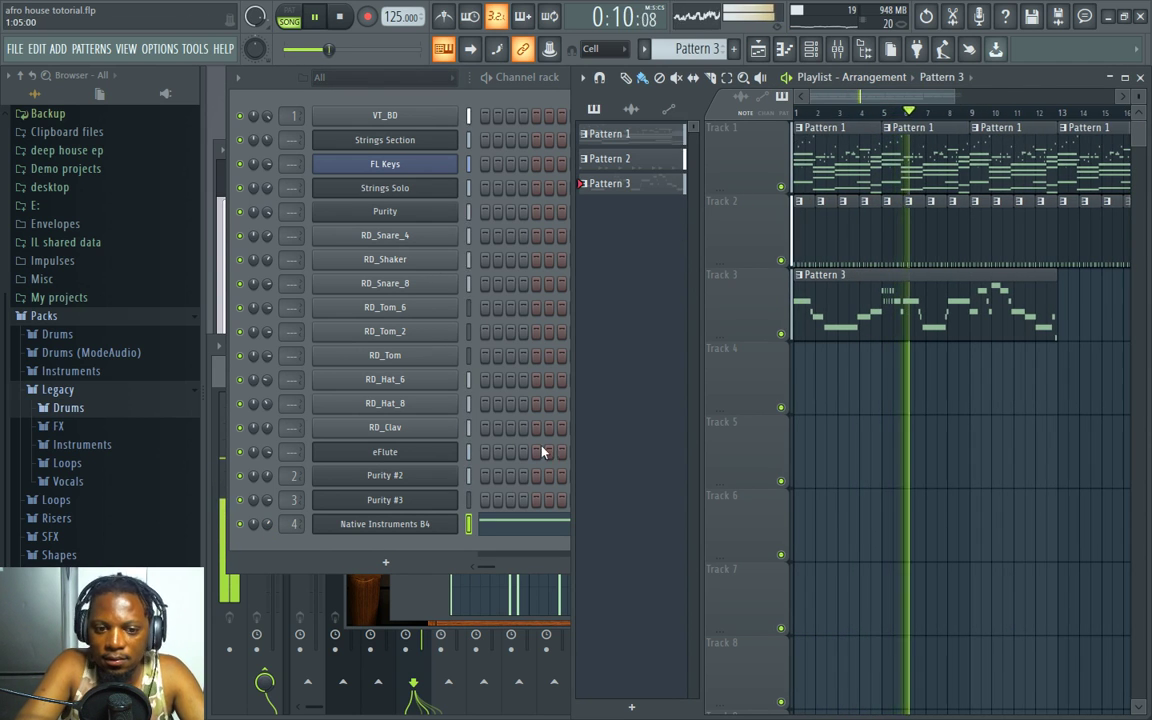
Step: Mute the Purity #2 channel while the arrangement plays and return to the playlist
click(268, 528)
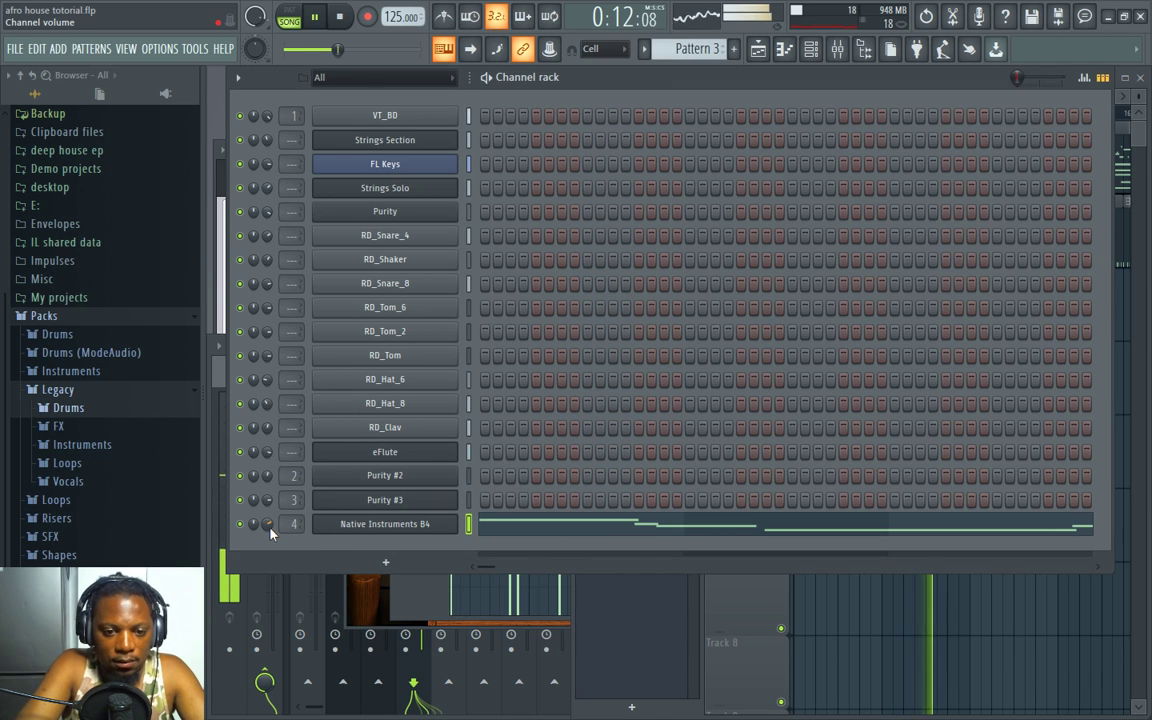
key(F5)
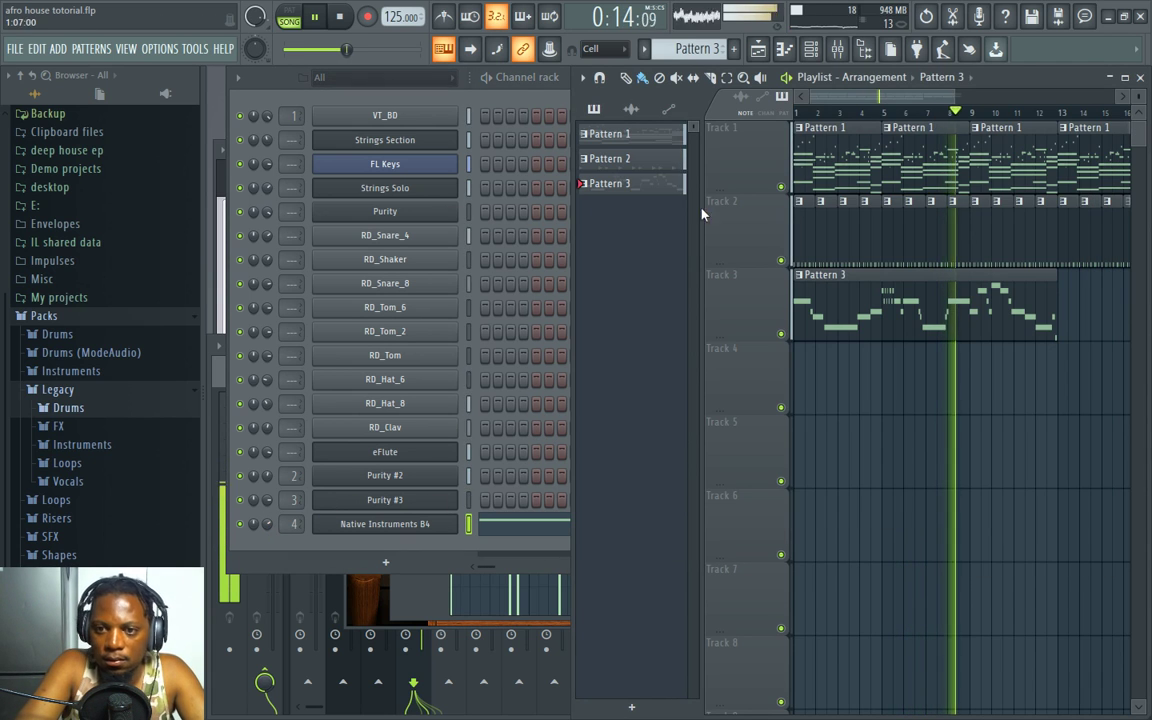
click(246, 477)
key(F5)
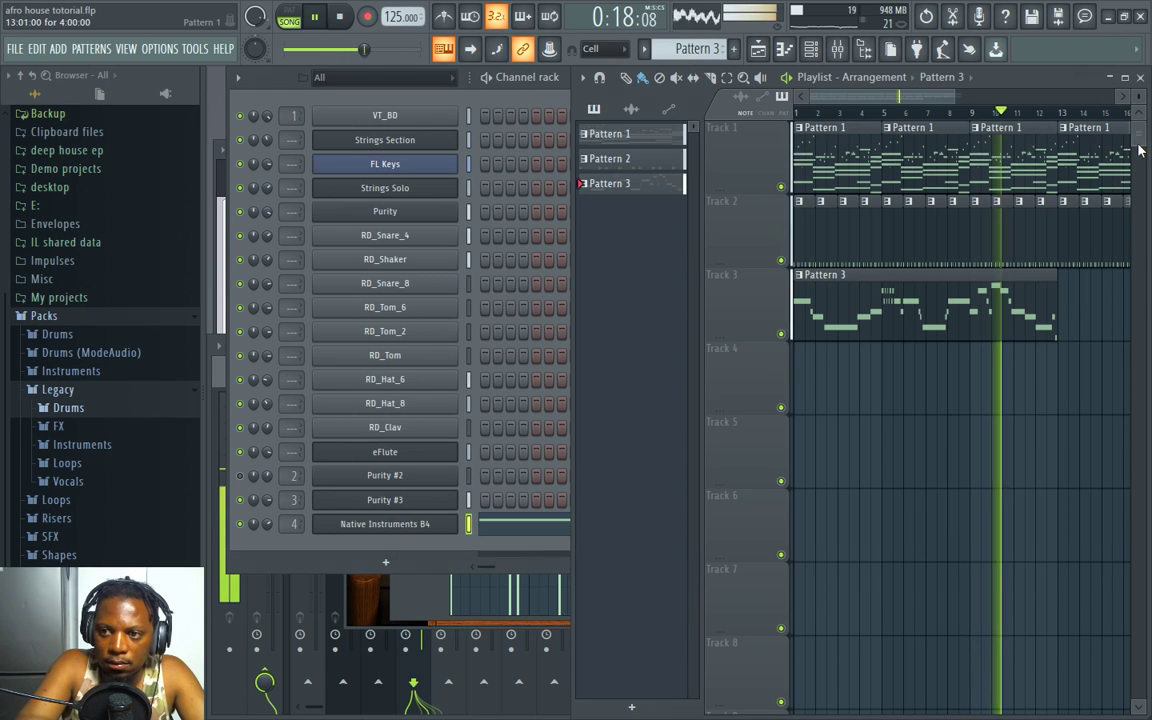
Step: Open the Purity channel with the Kalimba preset, route it to mixer track 5 and return to the playlist
click(280, 228)
click(384, 211)
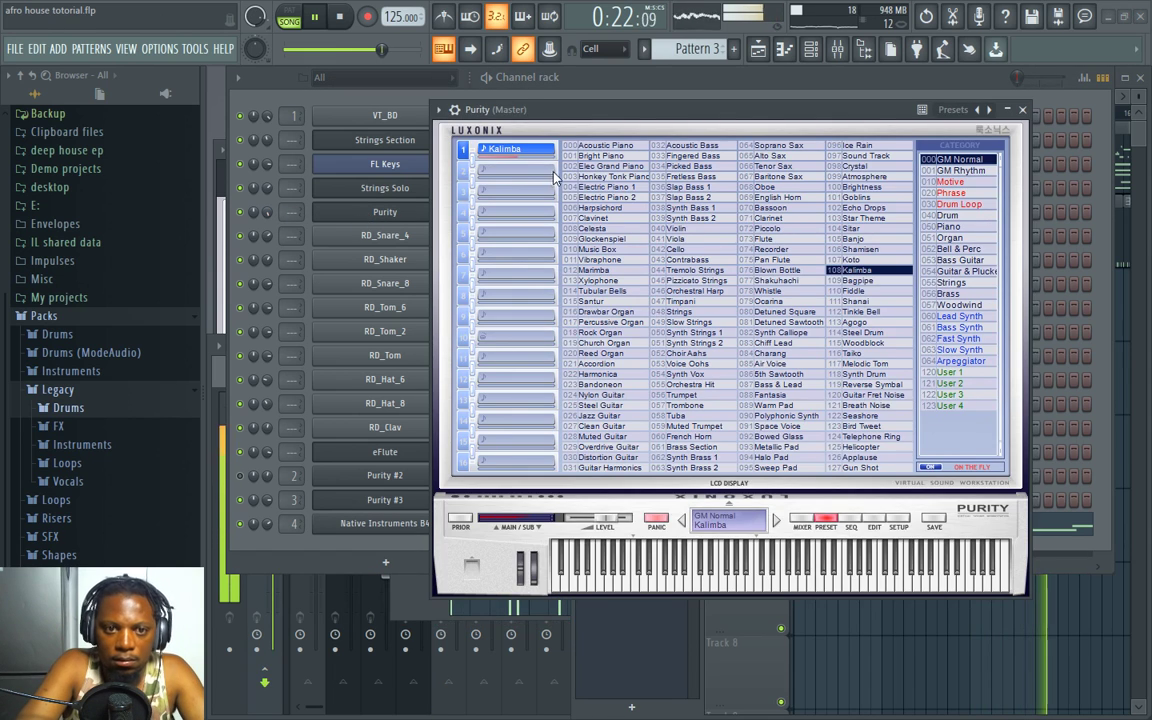
key(ctrl+l)
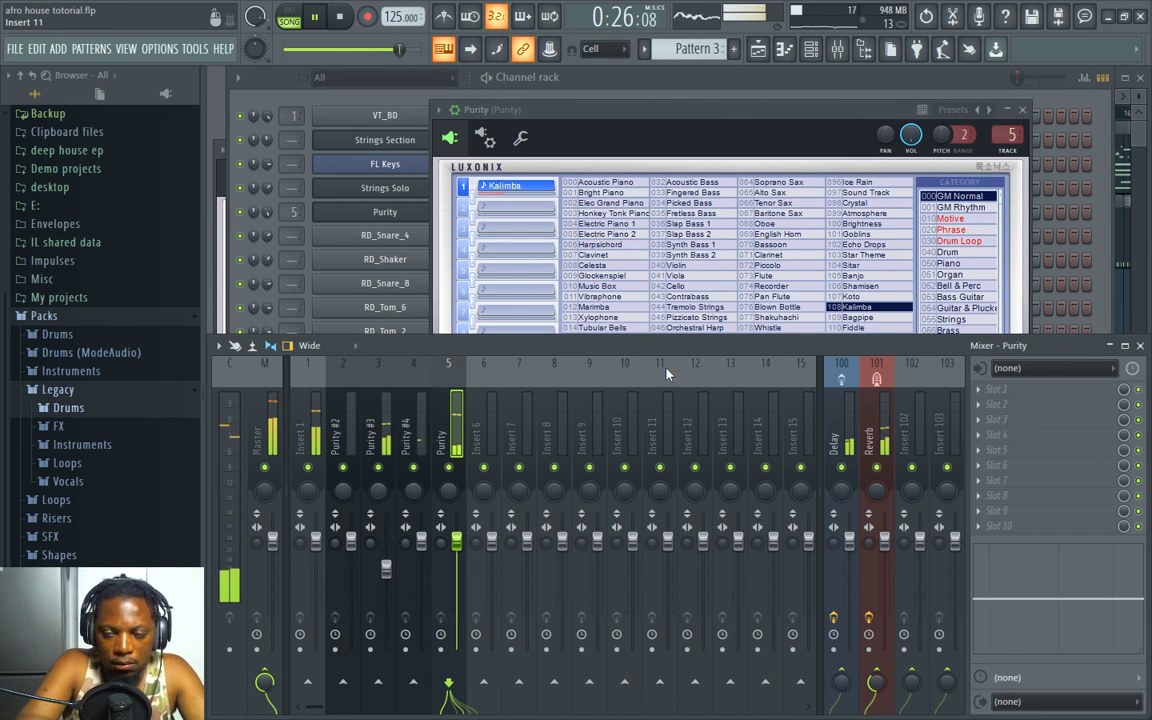
key(F6)
key(F5)
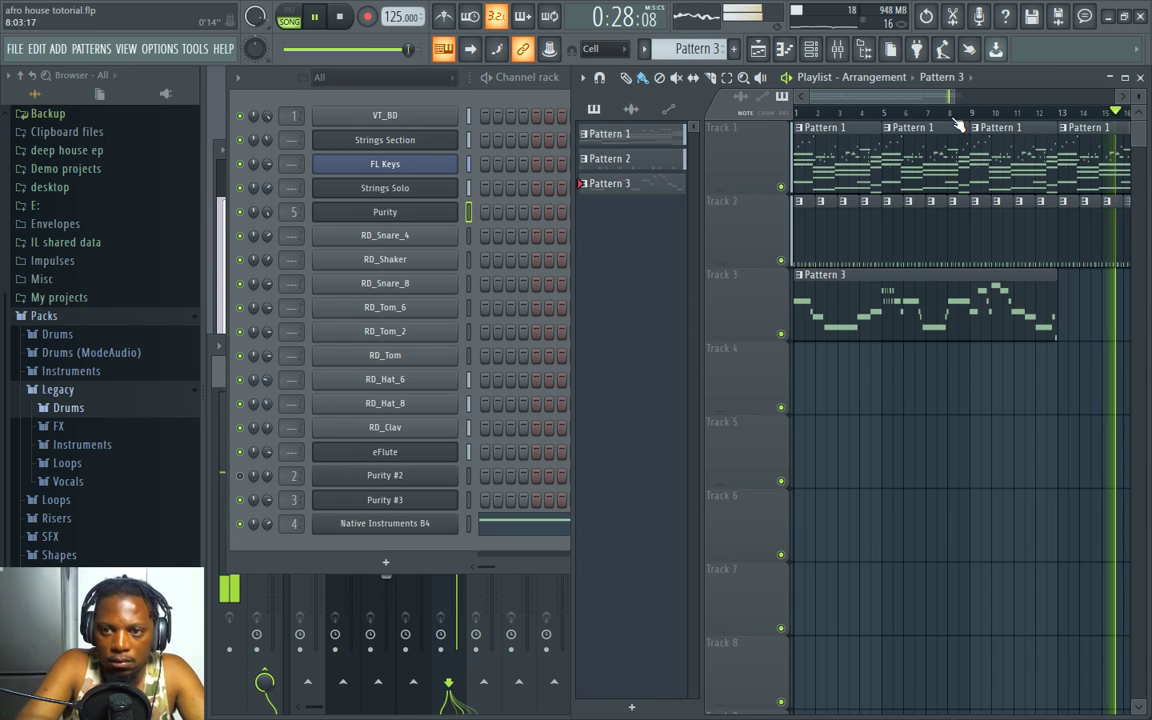
Step: Set the Native Instruments B4 channel volume to about 57% during song playback and return to the playlist
scroll(955, 118, down, 1)
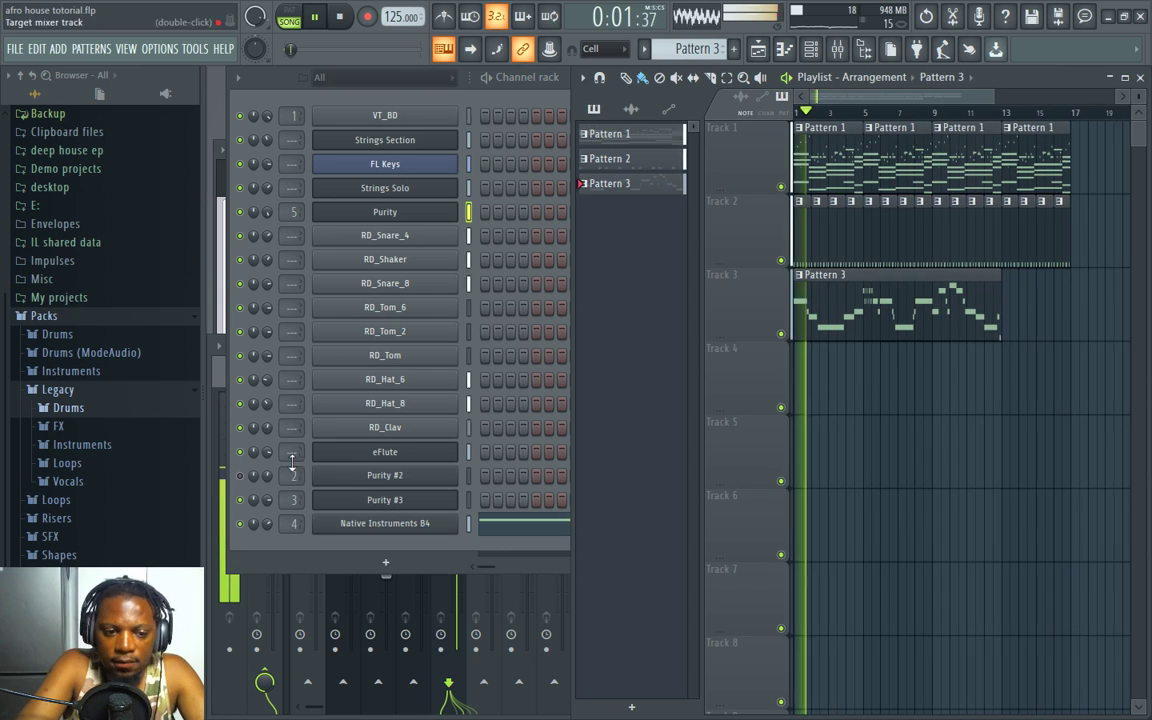
key(F6)
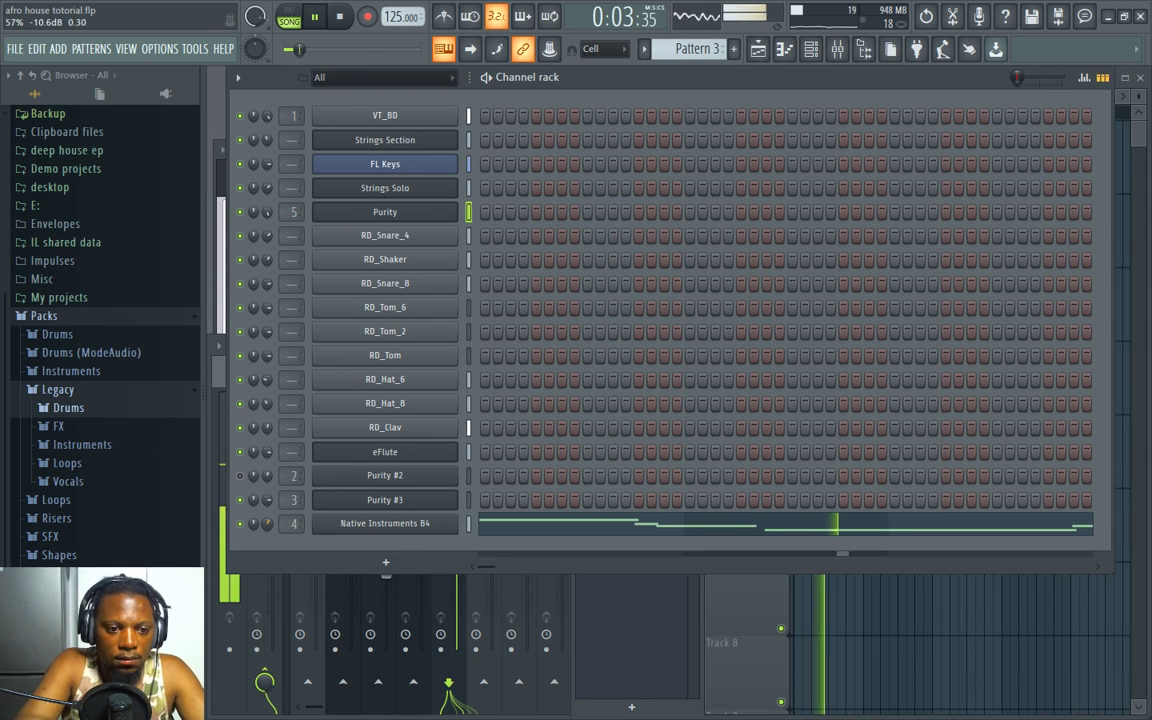
key(F5)
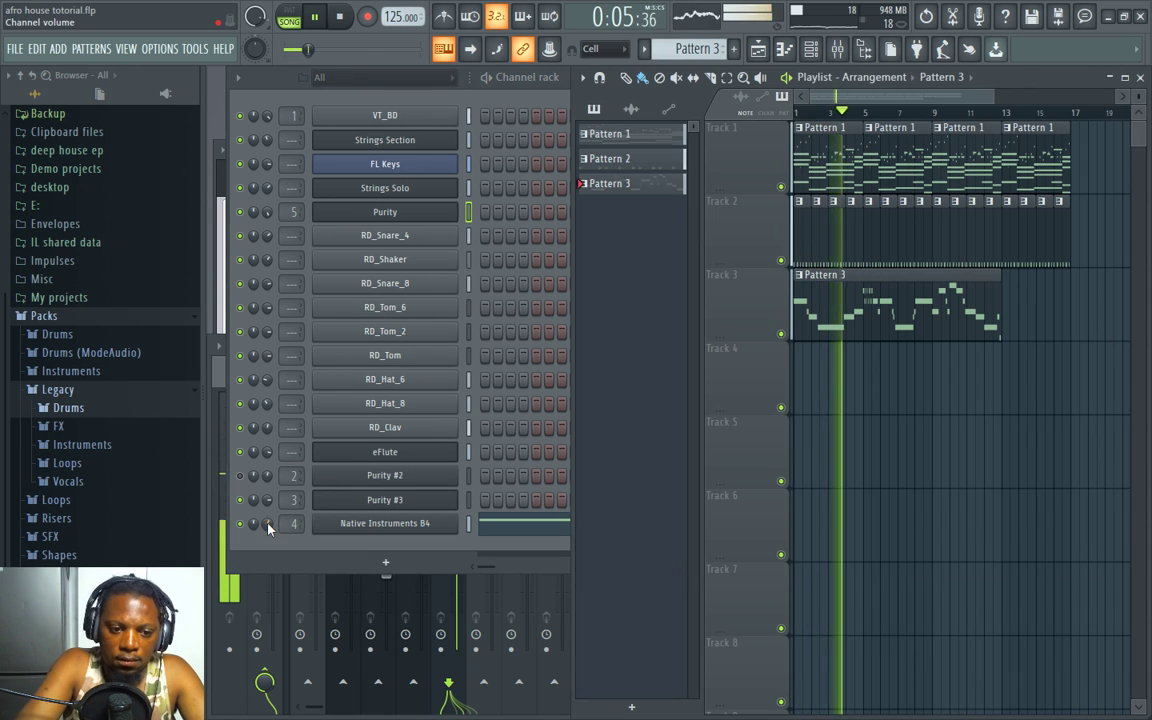
key(F6)
key(F5)
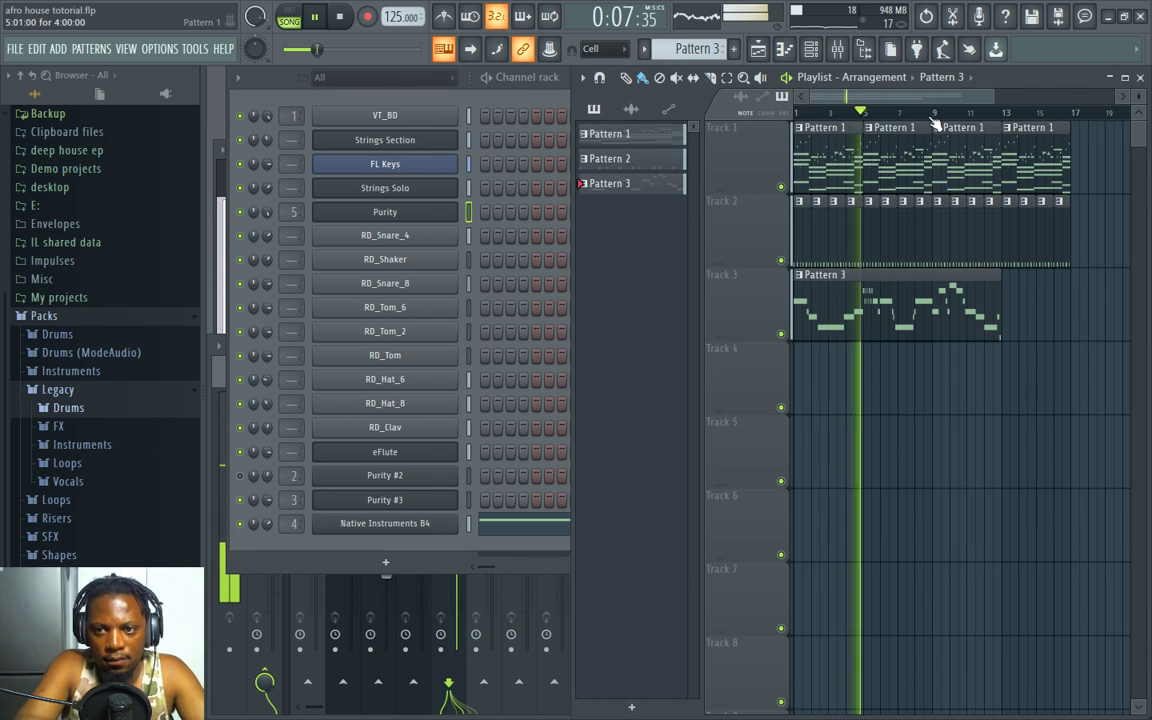
Step: Listen to the arrangement, stop playback and widen the playlist window over the channel rack
scroll(940, 107, up, 1)
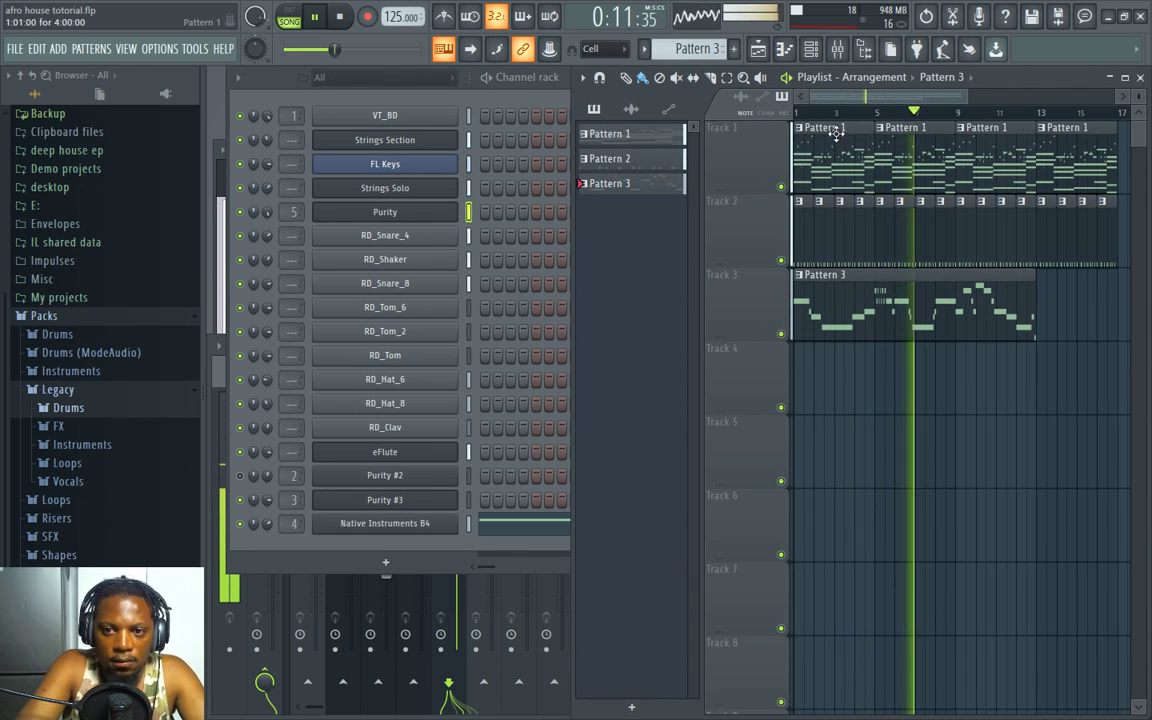
key(space)
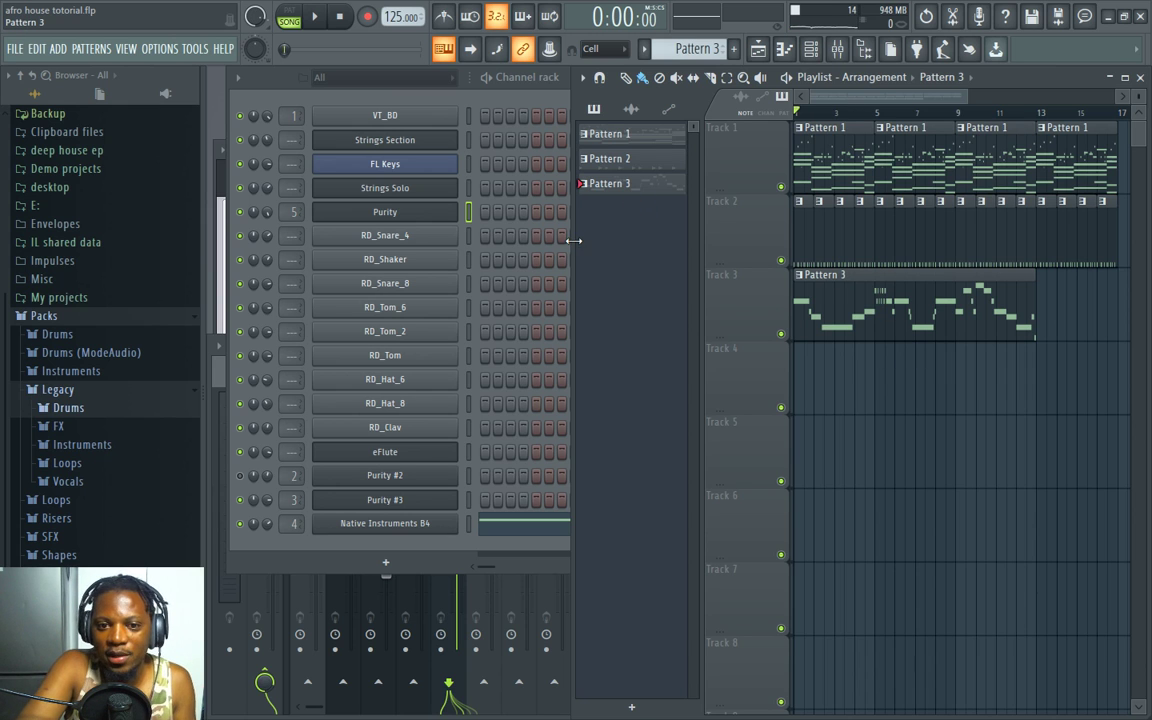
drag(573, 240, 472, 240)
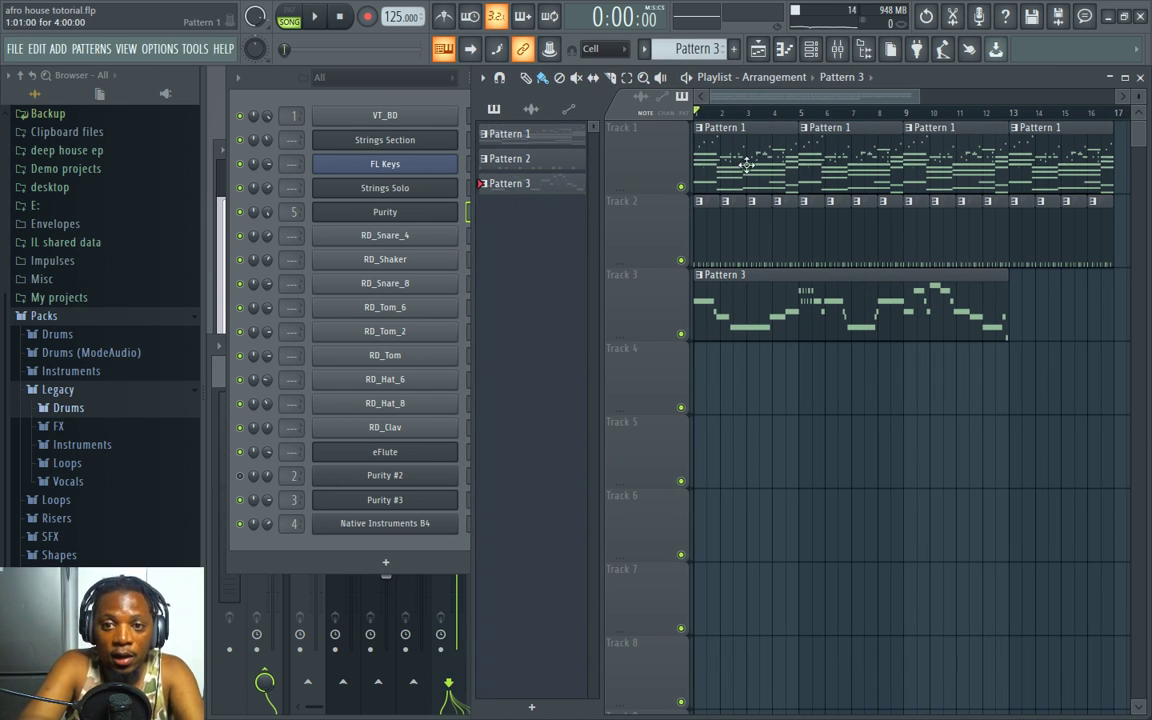